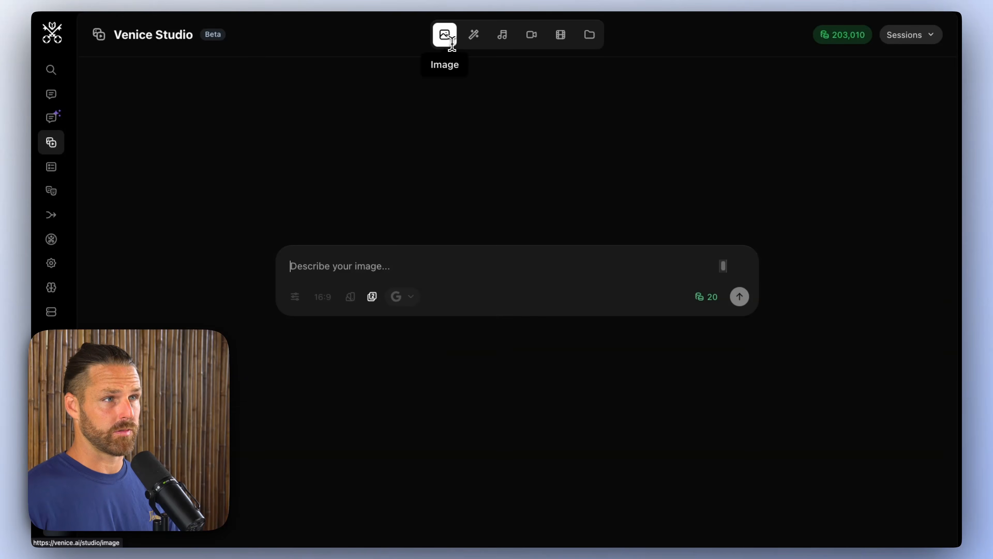
# Step: Look through the studio's image editing and video generation sections
pyautogui.click(474, 36)
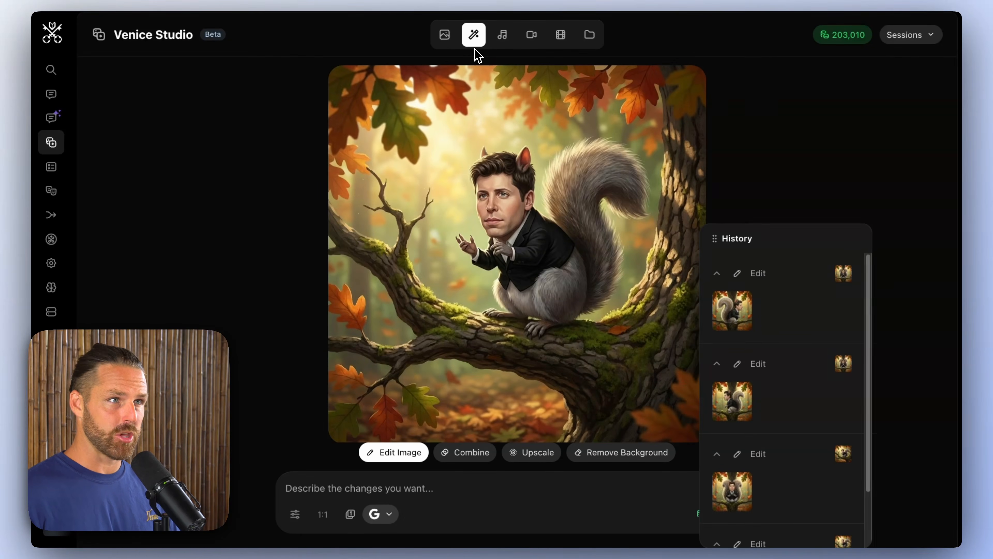
pyautogui.click(515, 44)
pyautogui.click(532, 43)
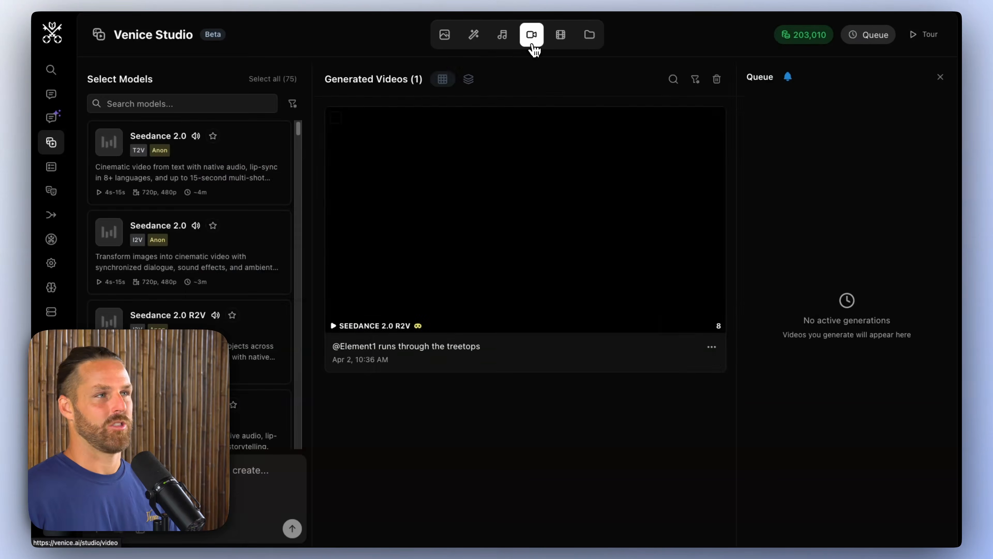
pyautogui.scroll(-10, 239, 309)
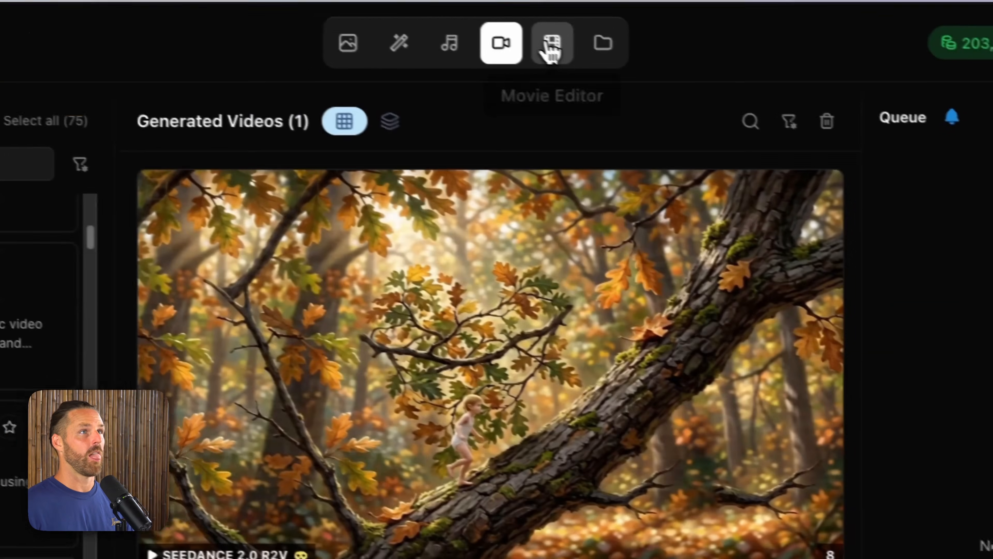
# Step: Open the Movie Editor and look at its text overlay and transition presets
pyautogui.click(273, 0)
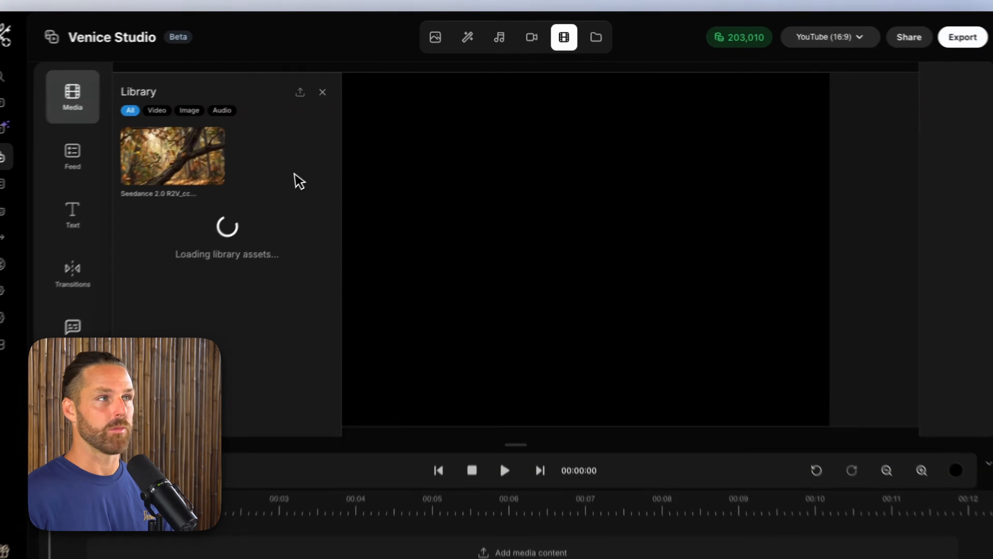
pyautogui.click(119, 191)
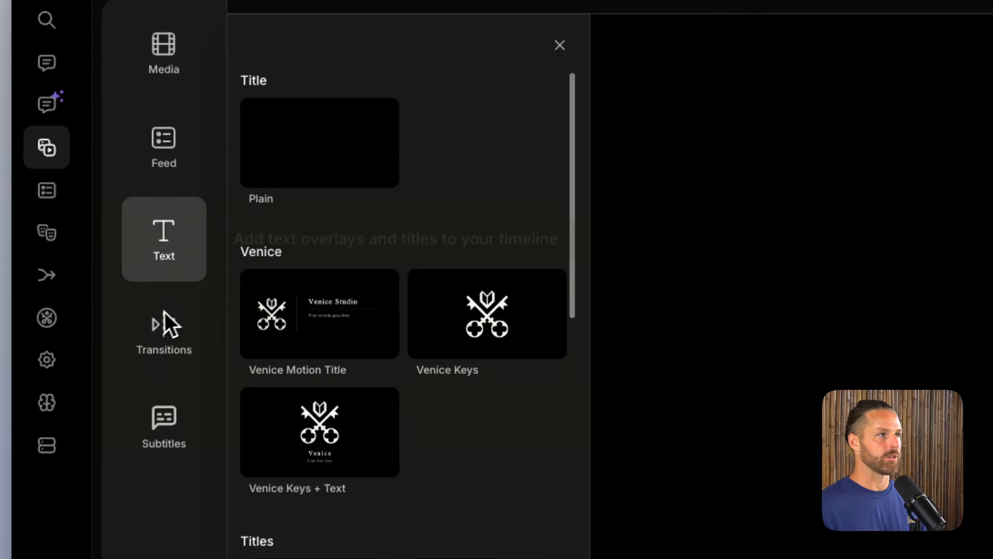
pyautogui.click(168, 325)
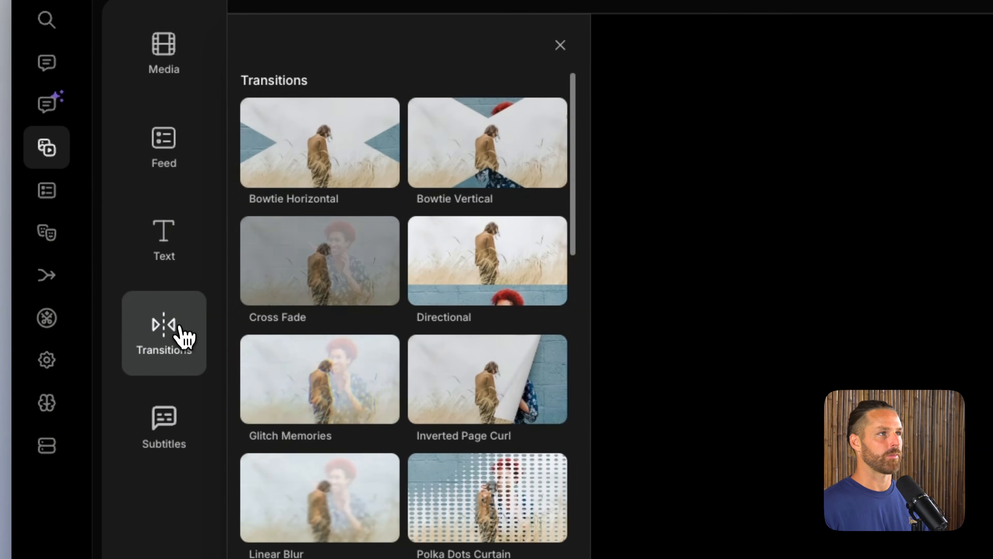
# Step: Browse the previously generated images and videos in the studio library
pyautogui.click(621, 31)
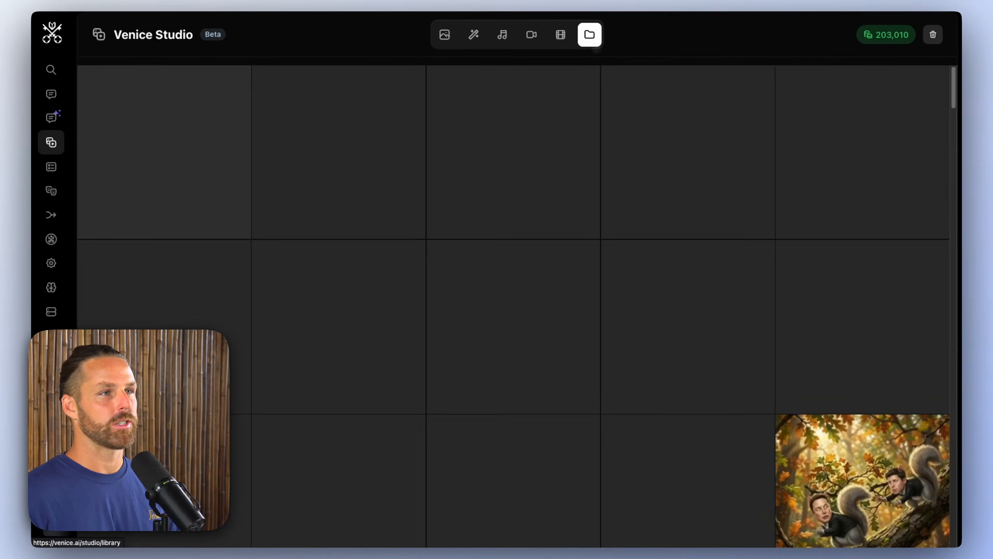
pyautogui.scroll(-20, 601, 137)
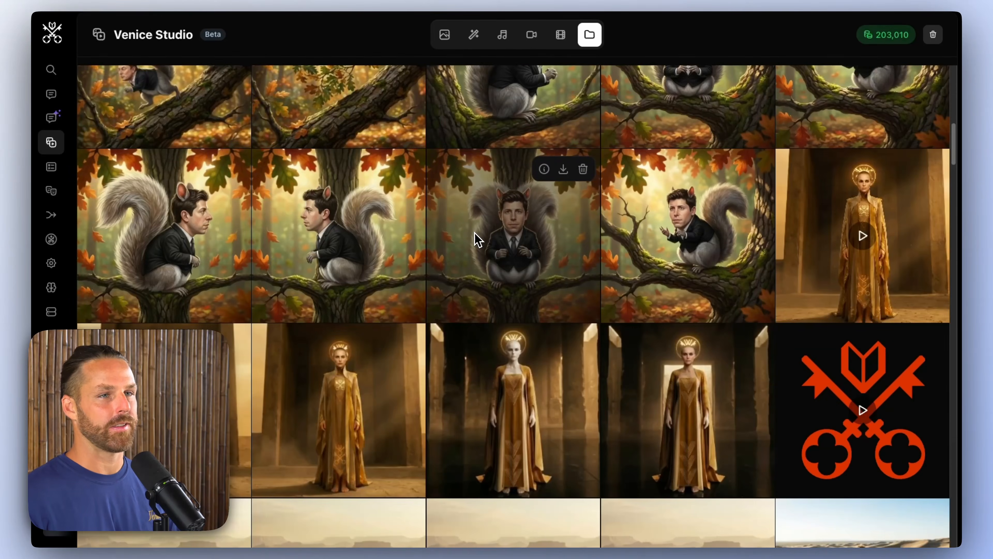
pyautogui.scroll(-15, 477, 240)
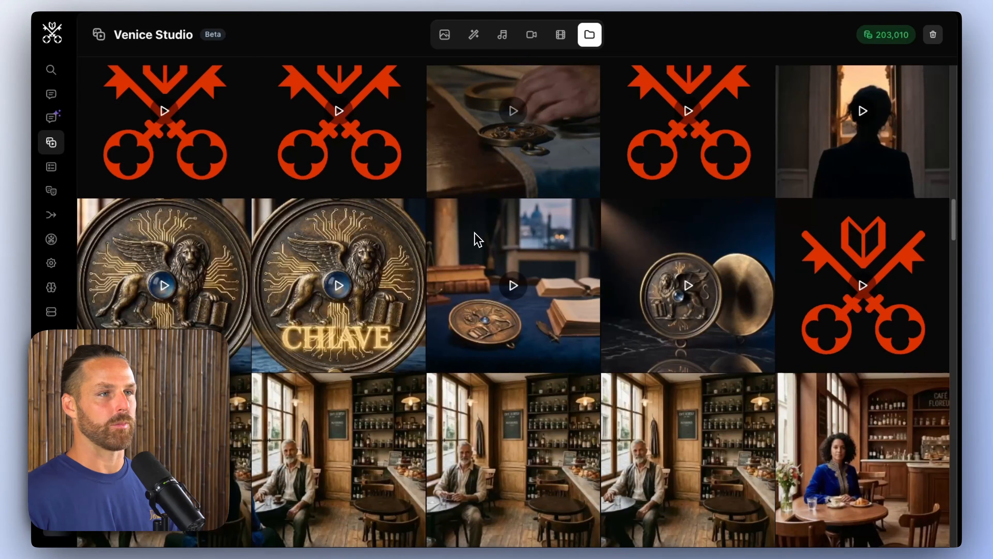
pyautogui.scroll(-6, 534, 323)
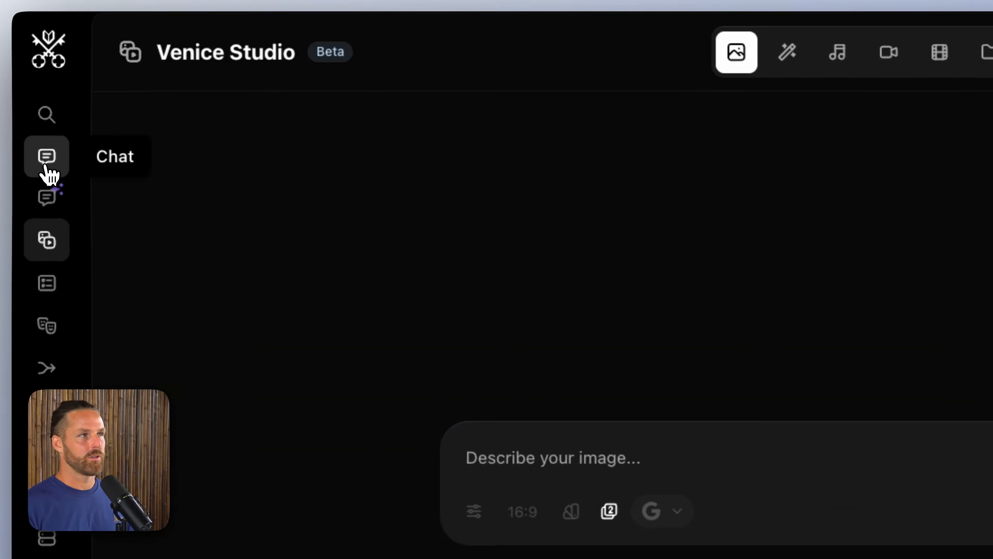
# Step: Switch to the chat and choose GLM 5.1 as the text model
pyautogui.click(51, 94)
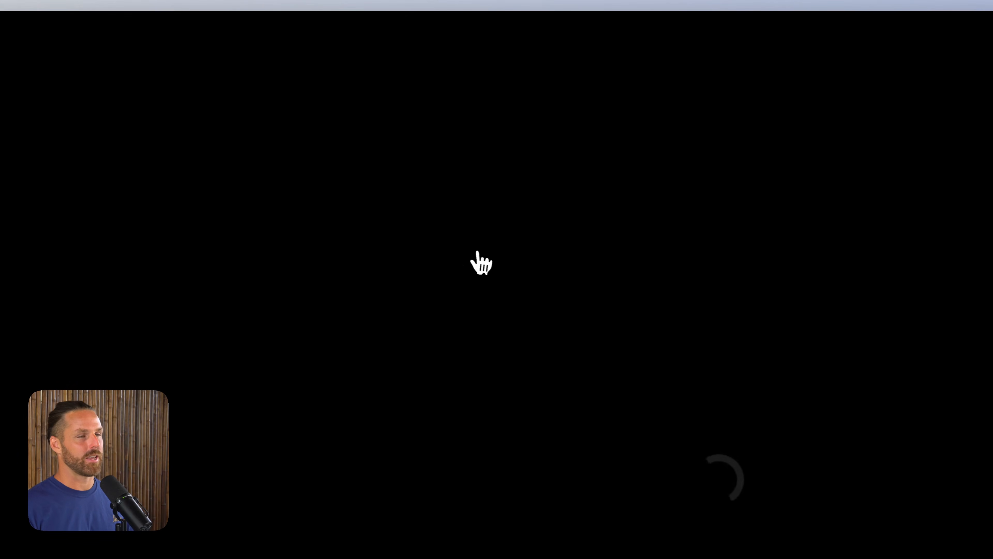
pyautogui.click(508, 504)
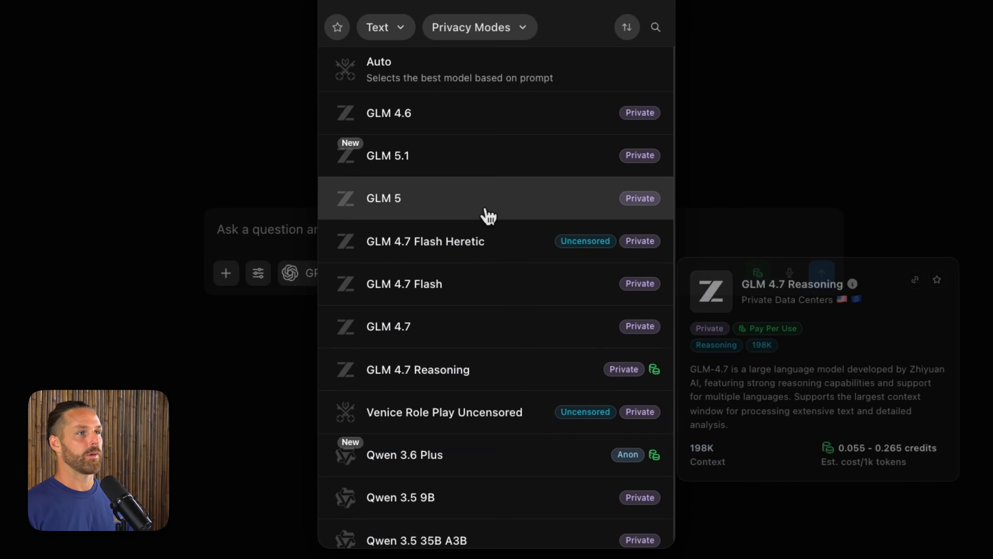
pyautogui.click(491, 169)
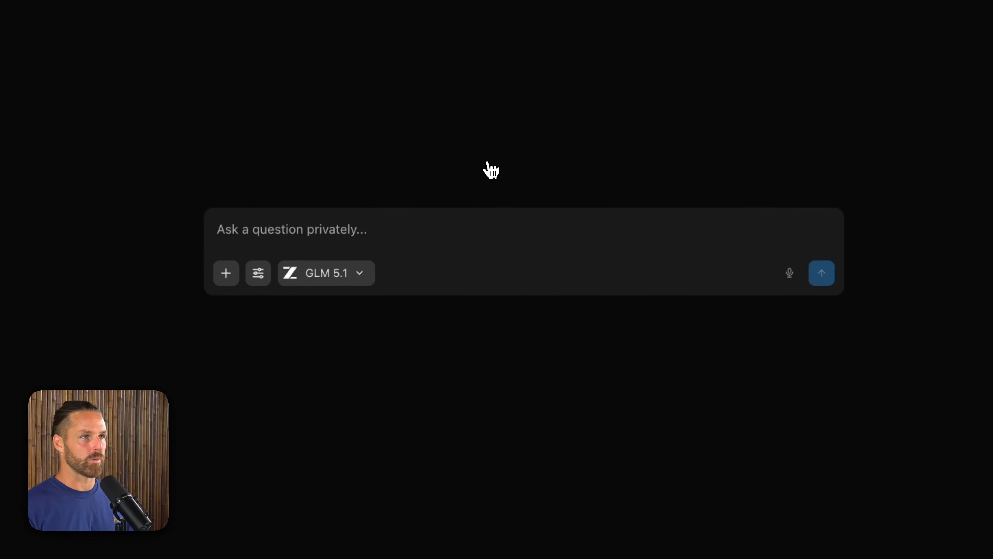
# Step: Begin a prompt asking for a video treatment for a 30 second science fiction cinematic trailer with multiple shots and 1 protagonist character
pyautogui.click(405, 219)
pyautogui.write('Help')
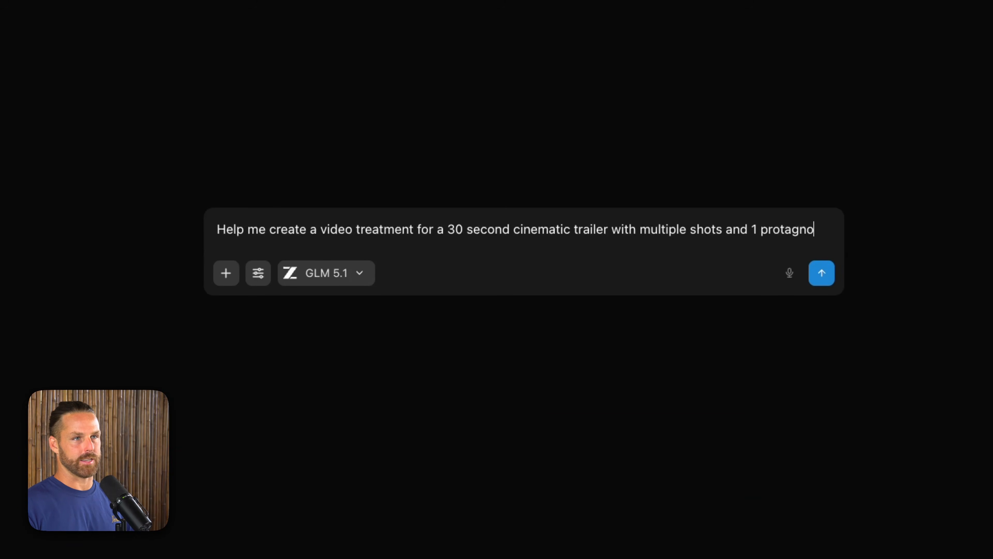
pyautogui.write('ist character.')
pyautogui.hotkey('shift', 'Return')
pyautogui.hotkey('shift', 'Return')
pyautogui.write('I ne')
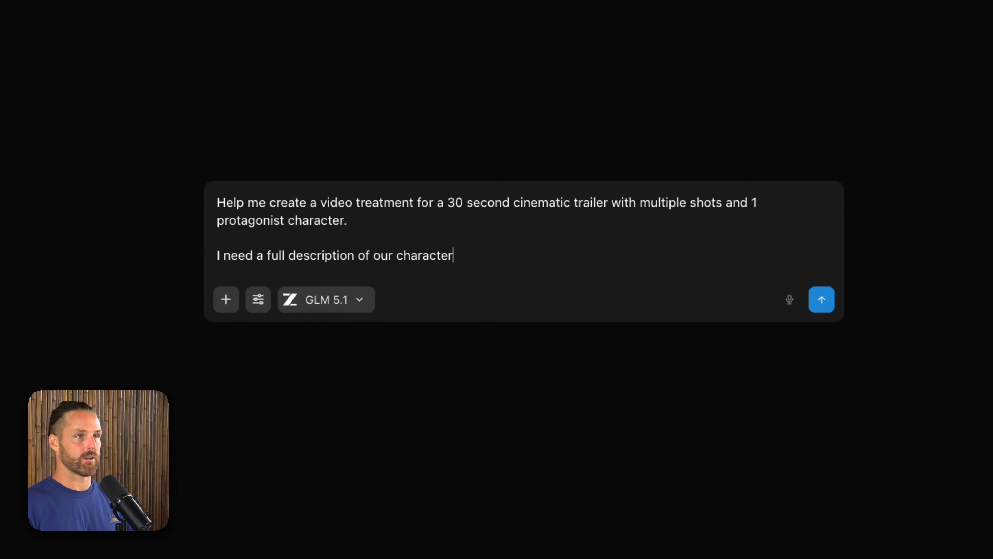
pyautogui.click(513, 203)
pyautogui.write('science fiction')
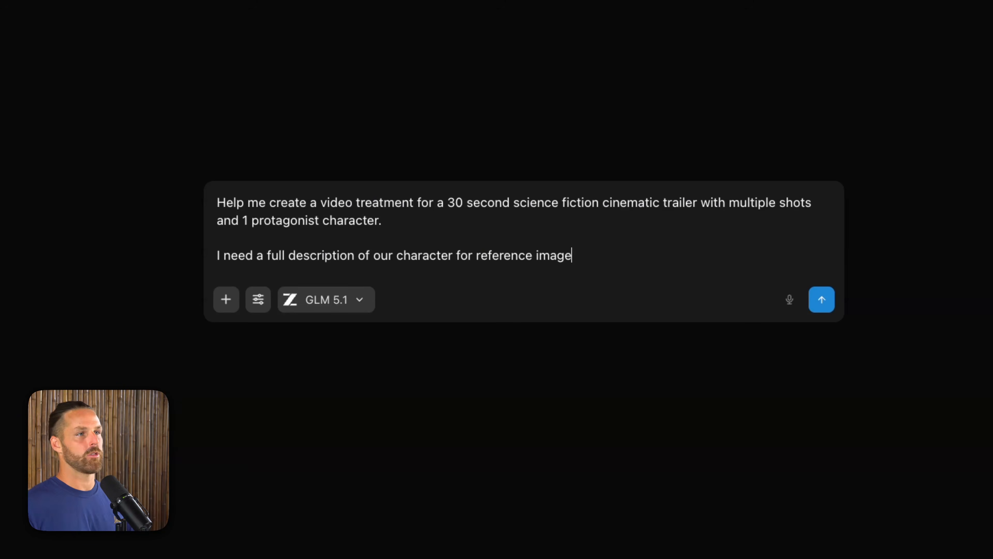
# Step: Complete the second paragraph to request a full character description to use as a reference image prompt
pyautogui.click(477, 257)
pyautogui.press('BackSpace')
pyautogui.press('BackSpace')
pyautogui.press('BackSpace')
pyautogui.press('BackSpace')
pyautogui.write('to use as a')
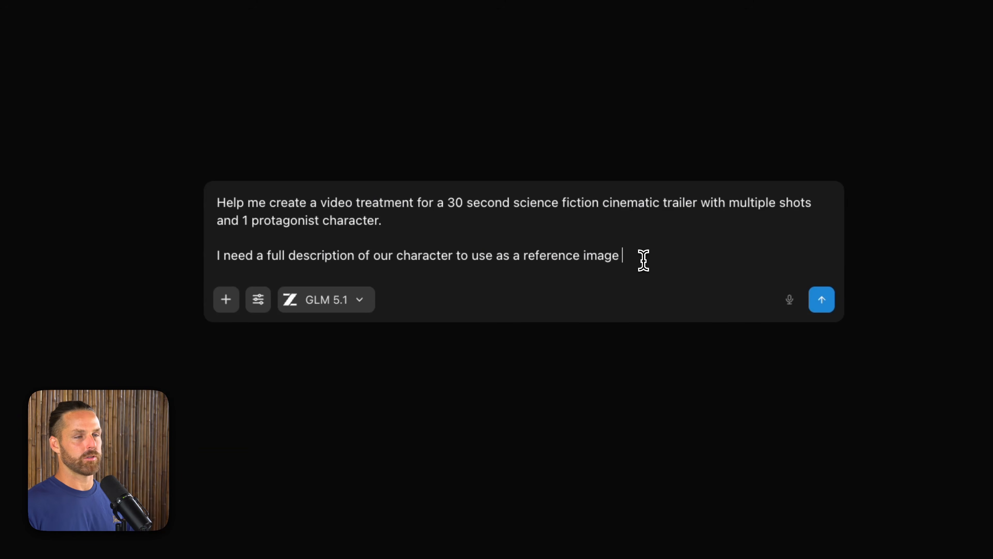
pyautogui.press('BackSpace')
pyautogui.press('BackSpace')
pyautogui.write('pt')
# Step: Add a paragraph to the prompt requesting image generation prompts for the scene backdrops
pyautogui.press('Return')
pyautogui.press('Return')
pyautogui.write('And then I need image g')
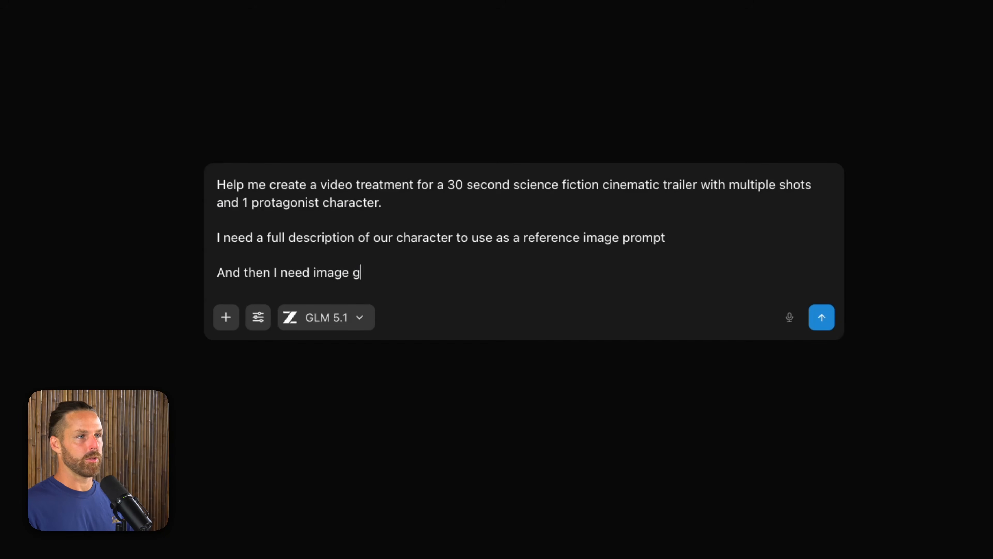
pyautogui.write('eneration prompts for the scene backdrops')
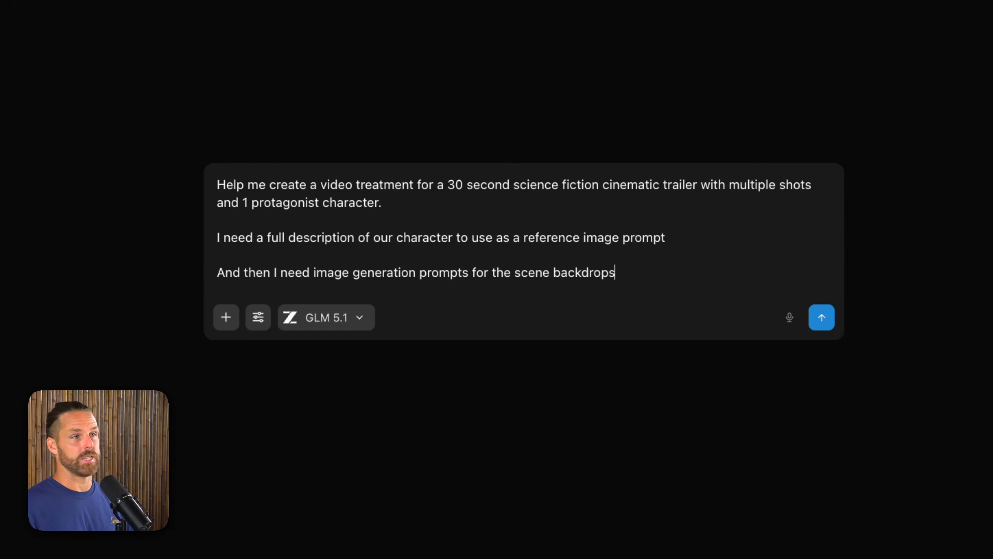
pyautogui.write('.')
# Step: Add a paragraph requesting video generation prompts which reference the character and the scenes
pyautogui.press('Return')
pyautogui.press('Return')
pyautogui.write('And then I need video generation pro')
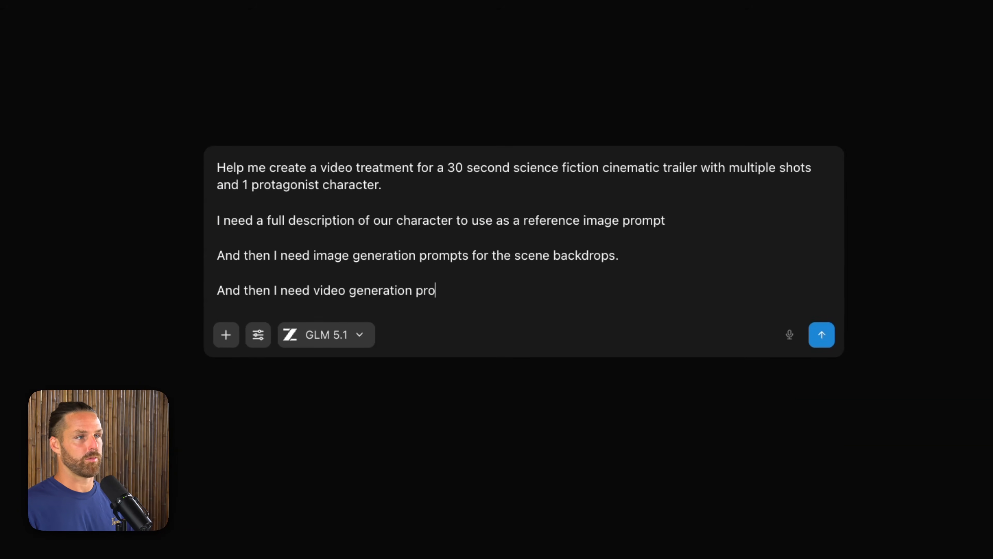
pyautogui.press('BackSpace')
pyautogui.press('BackSpace')
pyautogui.write('mpts which reference the character and the')
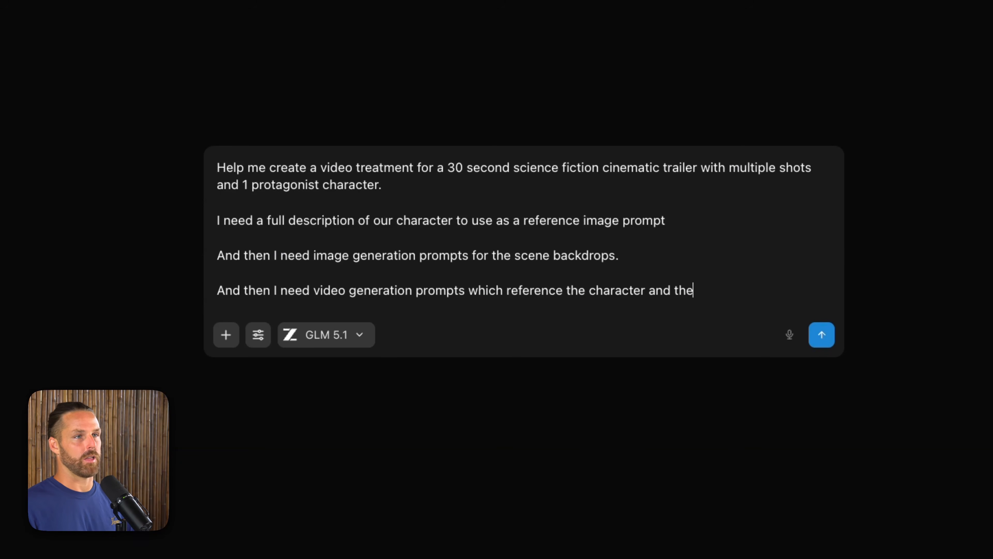
pyautogui.press('BackSpace')
pyautogui.write('enes.')
# Step: End the prompt with "First, let's discuss the story." and submit it
pyautogui.press('Return')
pyautogui.press('Return')
pyautogui.write('First')
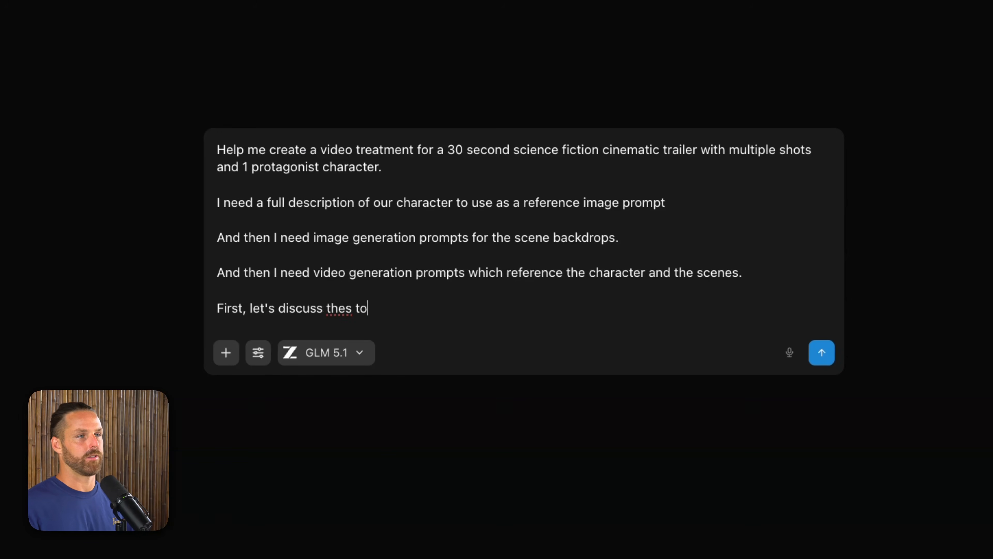
pyautogui.write(", let's discuss the story.")
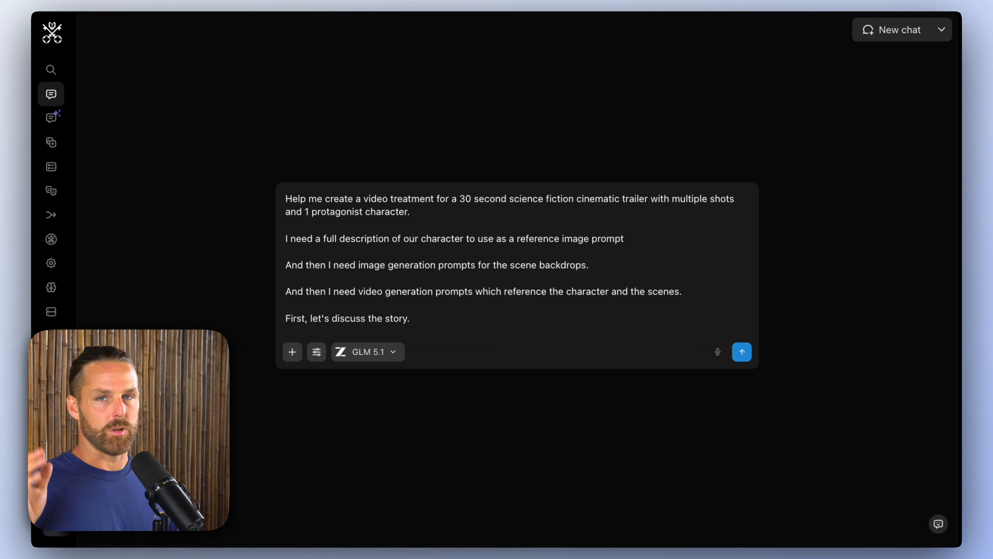
pyautogui.press('Return')
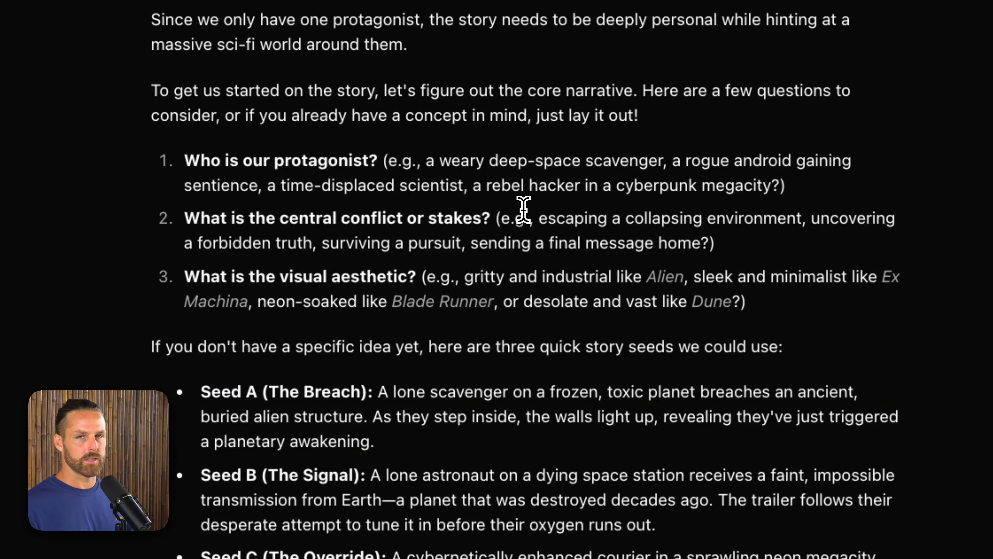
# Step: Read the suggested story seeds, reply with "A" to pick The Breach, and read through the proposed shot list
pyautogui.scroll(-5, 539, 284)
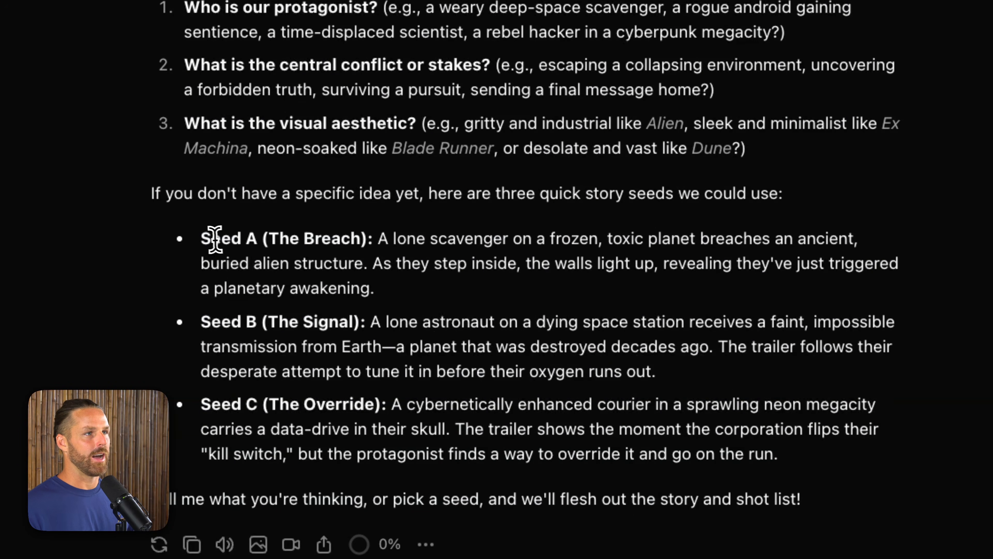
pyautogui.moveTo(202, 238); pyautogui.dragTo(401, 293)
pyautogui.click(387, 300)
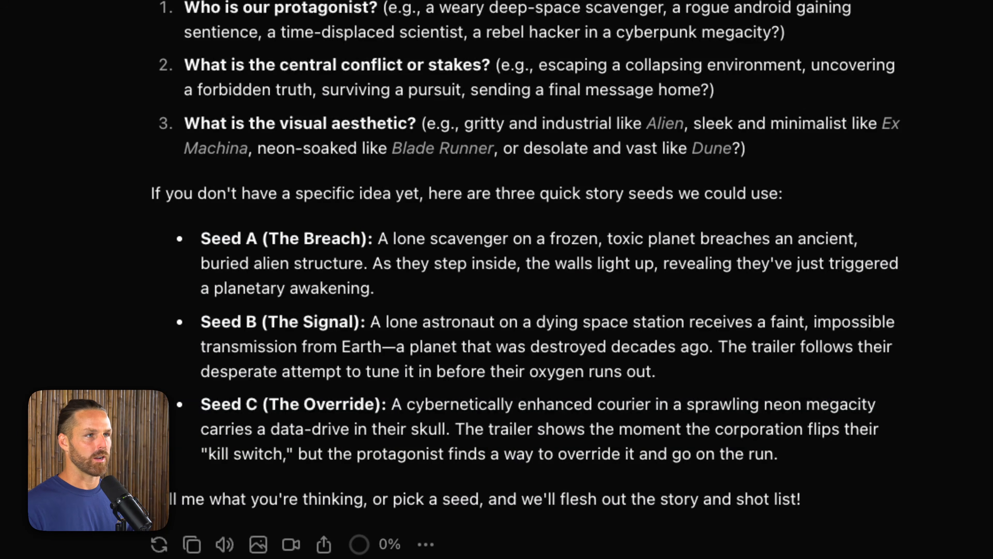
pyautogui.click(328, 455)
pyautogui.write('A')
pyautogui.press('Return')
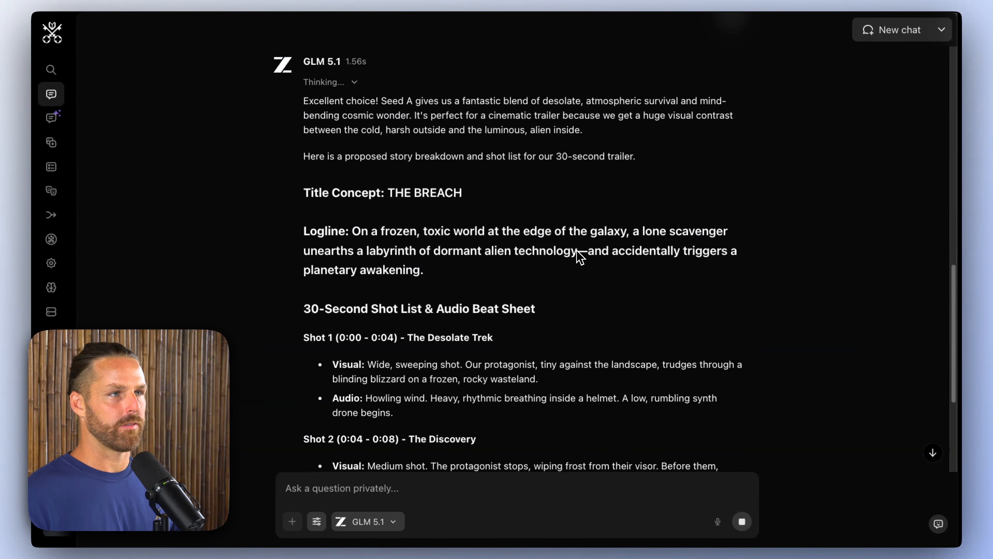
pyautogui.scroll(-5, 580, 258)
pyautogui.scroll(-10, 700, 313)
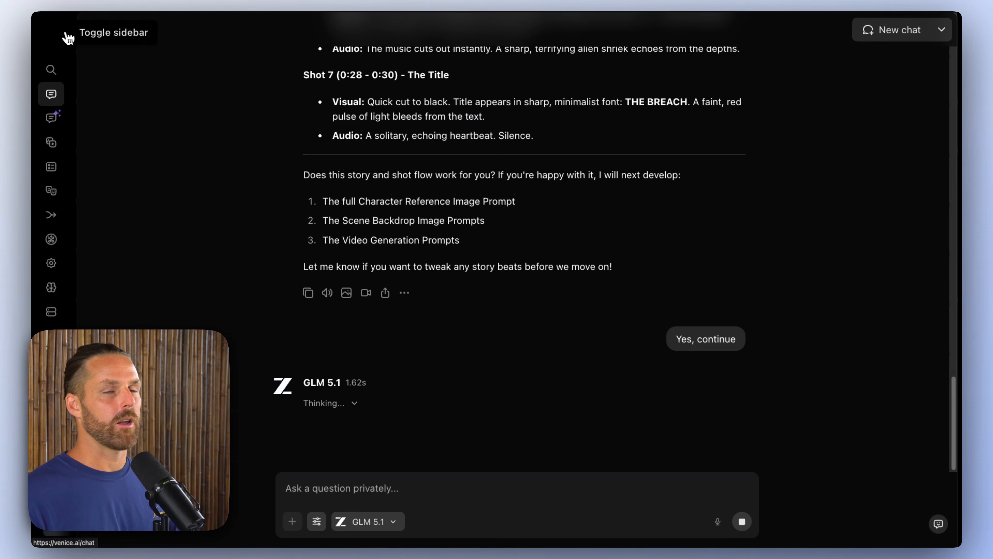
# Step: Leave the chat and open the video generation section of the Studio
pyautogui.click(67, 36)
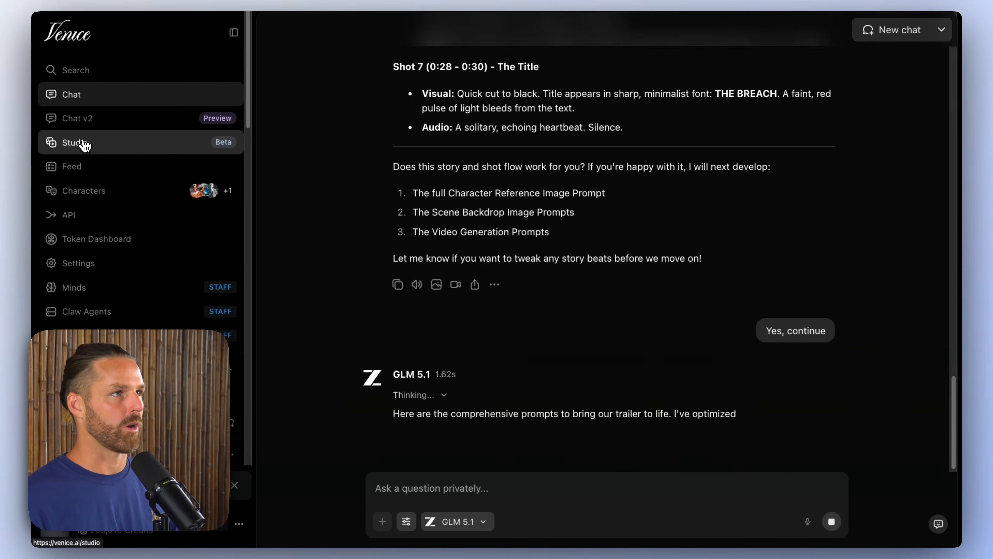
pyautogui.click(234, 32)
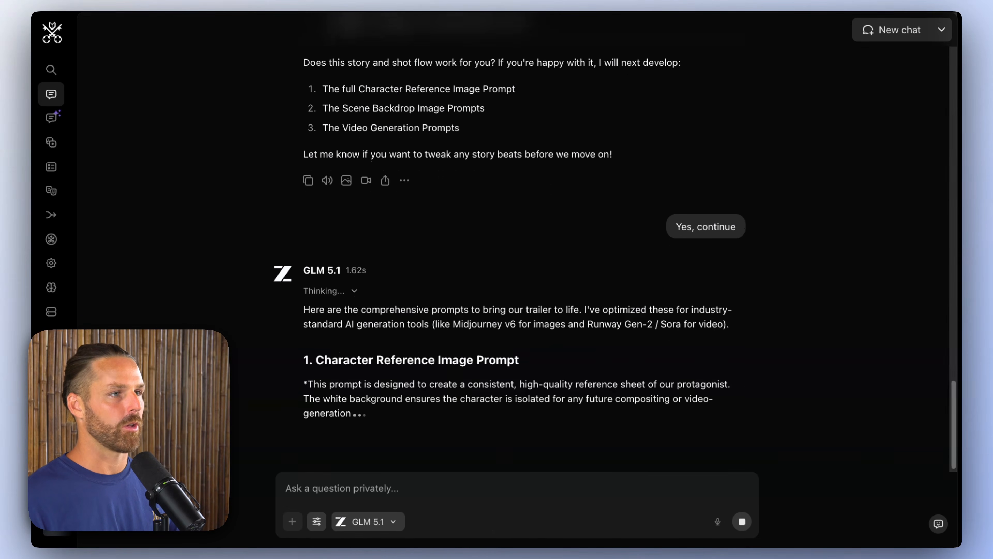
pyautogui.click(51, 142)
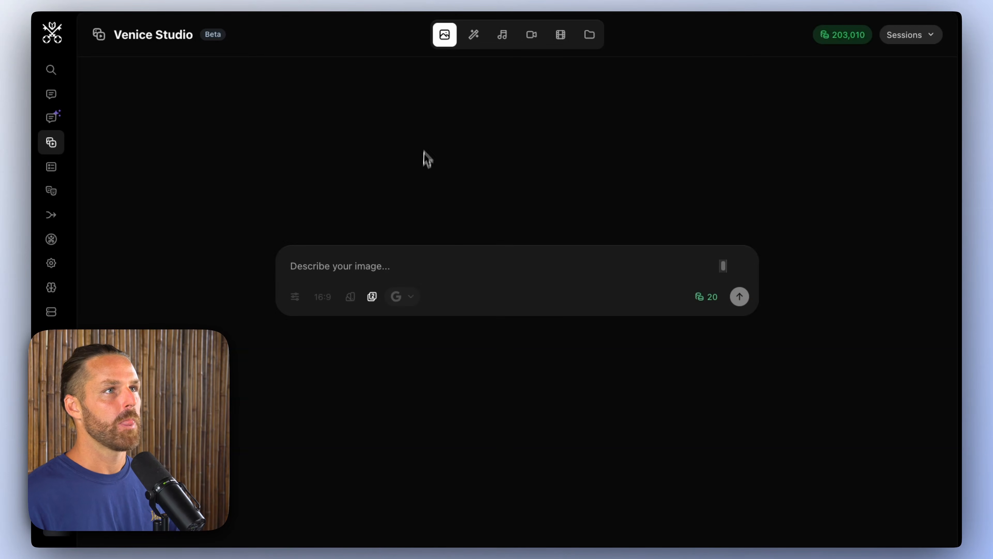
pyautogui.click(528, 38)
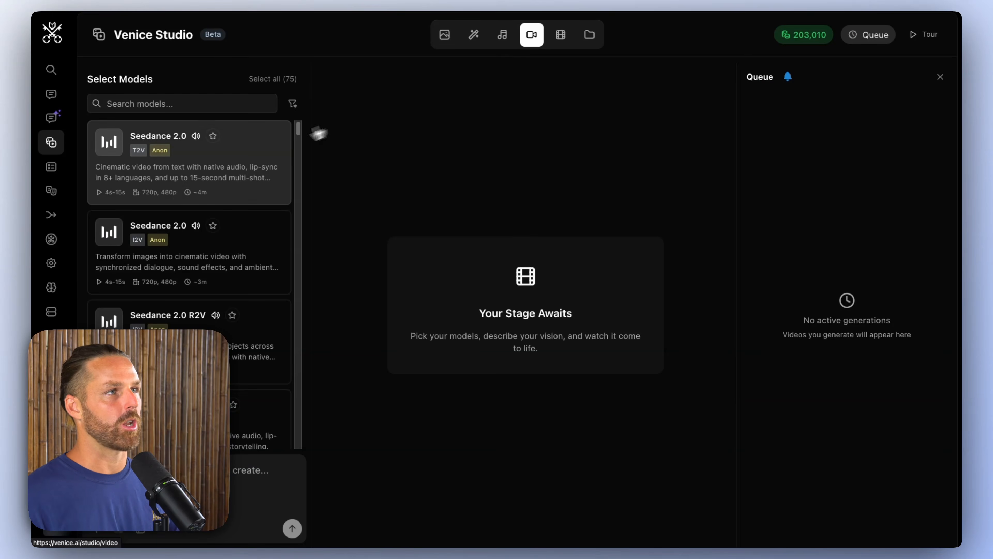
# Step: Select the Seedance 2.0 R2V model for video generation with reference images
pyautogui.scroll(-1, 238, 250)
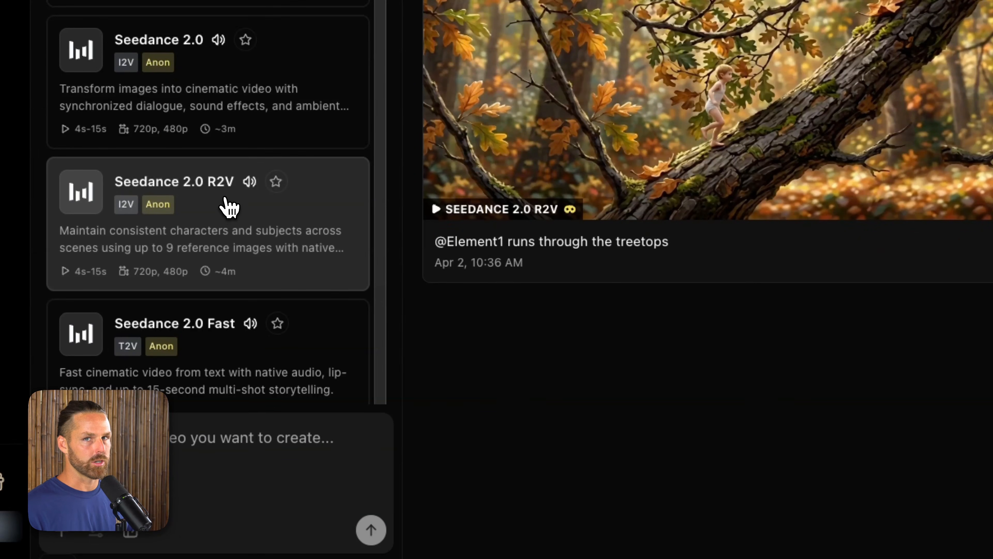
pyautogui.click(229, 206)
pyautogui.click(767, 196)
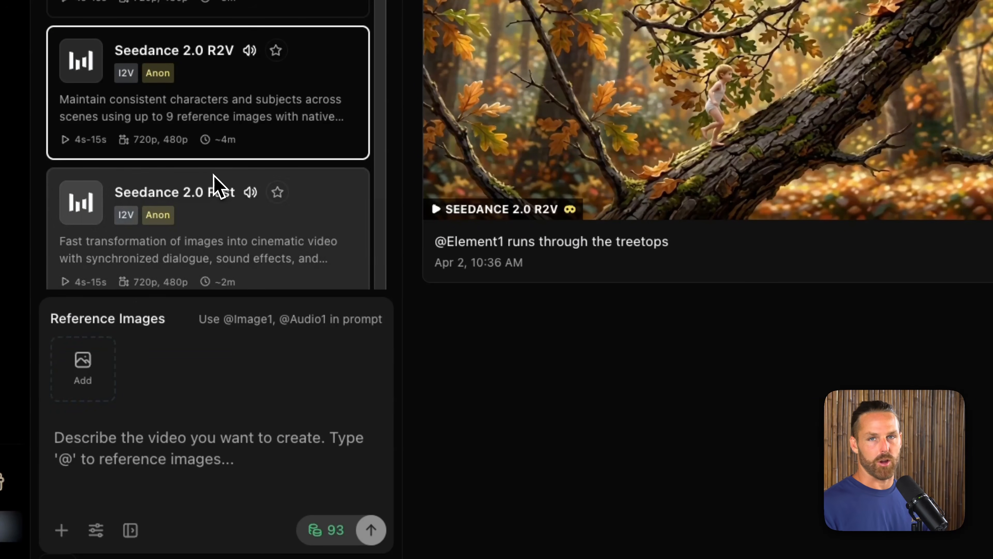
pyautogui.scroll(-1, 229, 229)
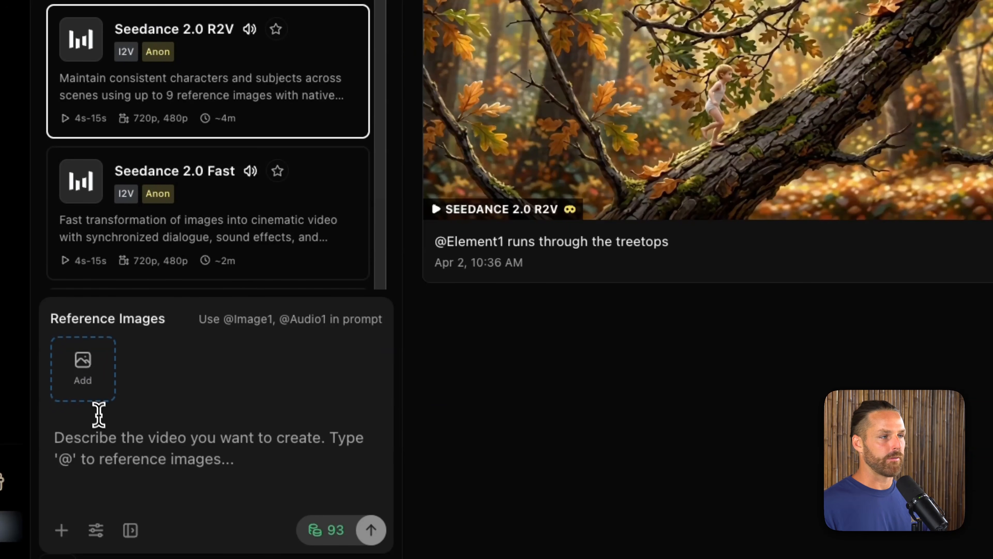
pyautogui.click(108, 437)
pyautogui.write('@Image 1 runs through the ds')
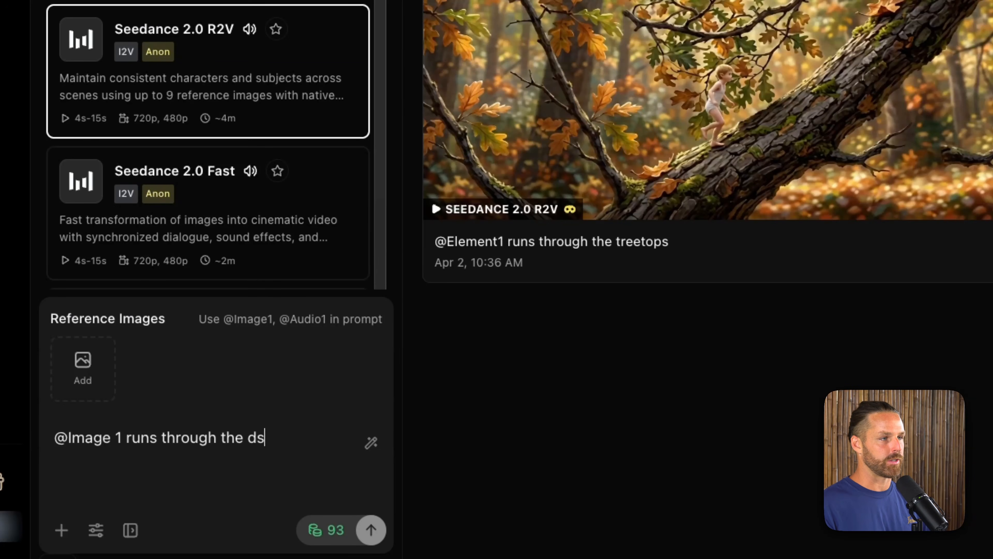
pyautogui.write('paceship (@image2')
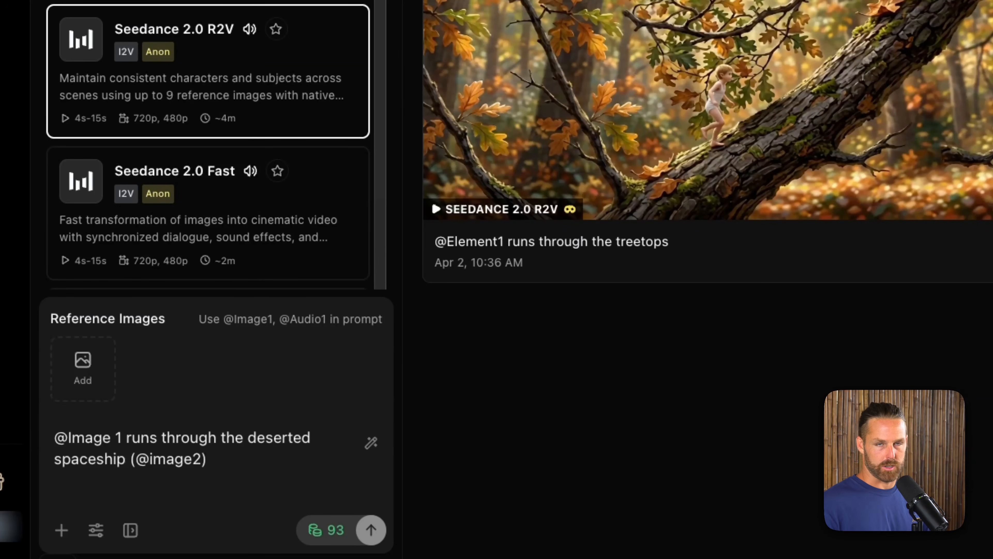
pyautogui.press('super+a')
pyautogui.press('BackSpace')
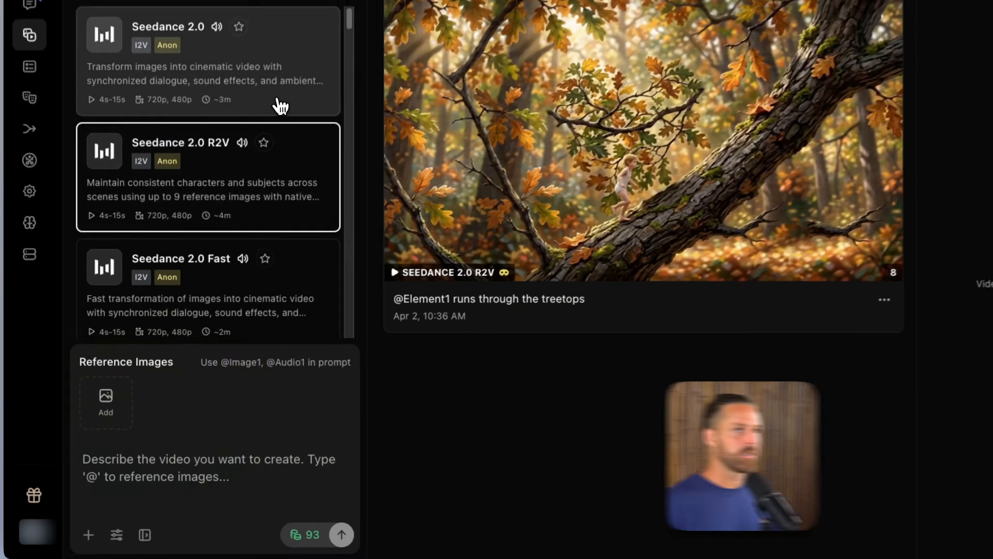
# Step: Switch to the image-to-video Seedance 2.0 model that takes start and end frames
pyautogui.click(261, 77)
pyautogui.click(685, 268)
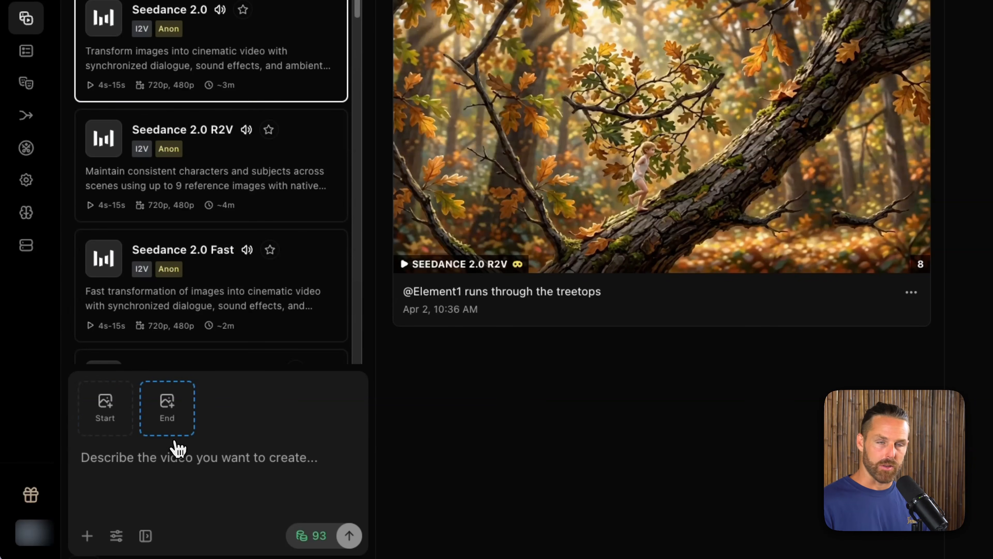
pyautogui.click(179, 455)
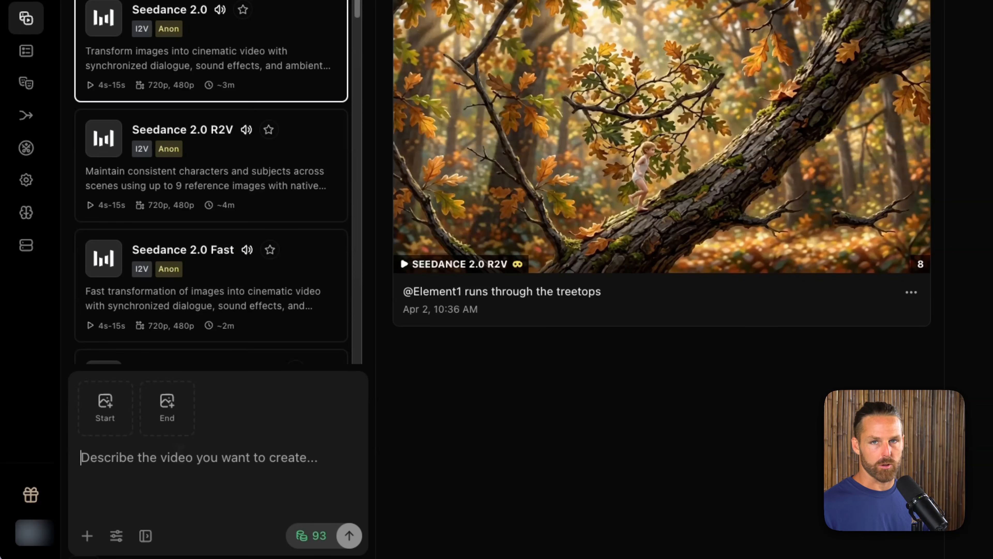
# Step: Deselect the image-to-video model, filter the text-to-video models by "seedance", and select Seedance 2.0
pyautogui.scroll(-1, 122, 184)
pyautogui.click(195, 37)
pyautogui.scroll(-3, 196, 33)
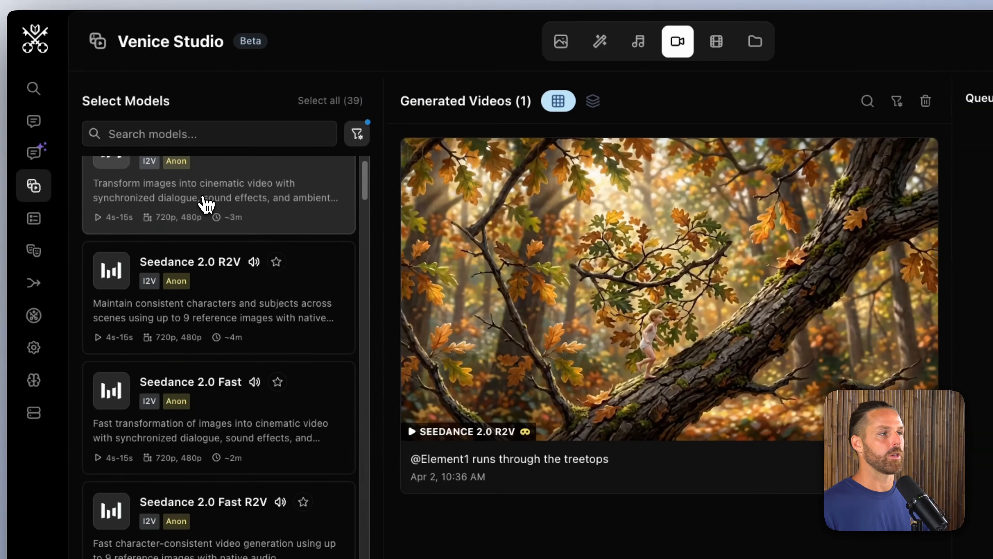
pyautogui.scroll(-1, 259, 404)
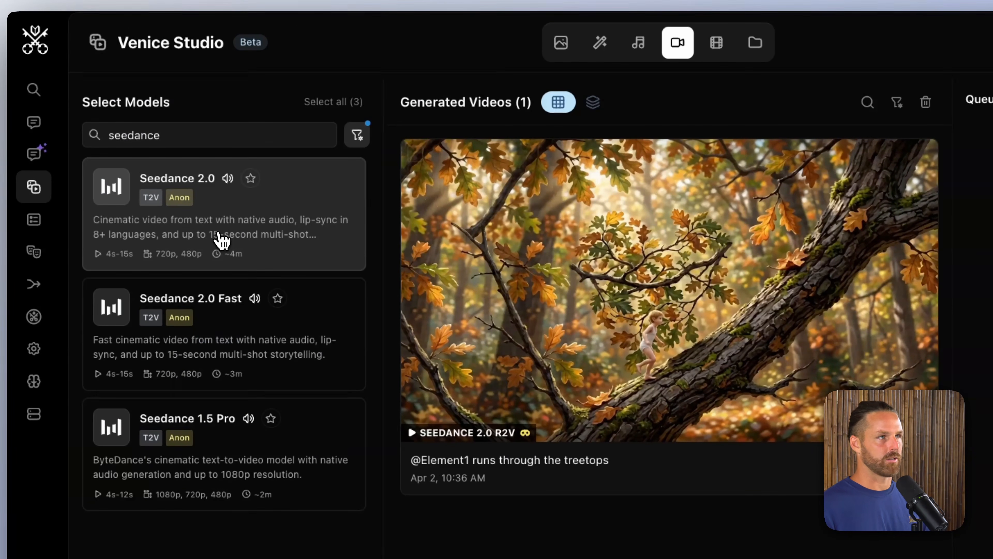
pyautogui.click(172, 217)
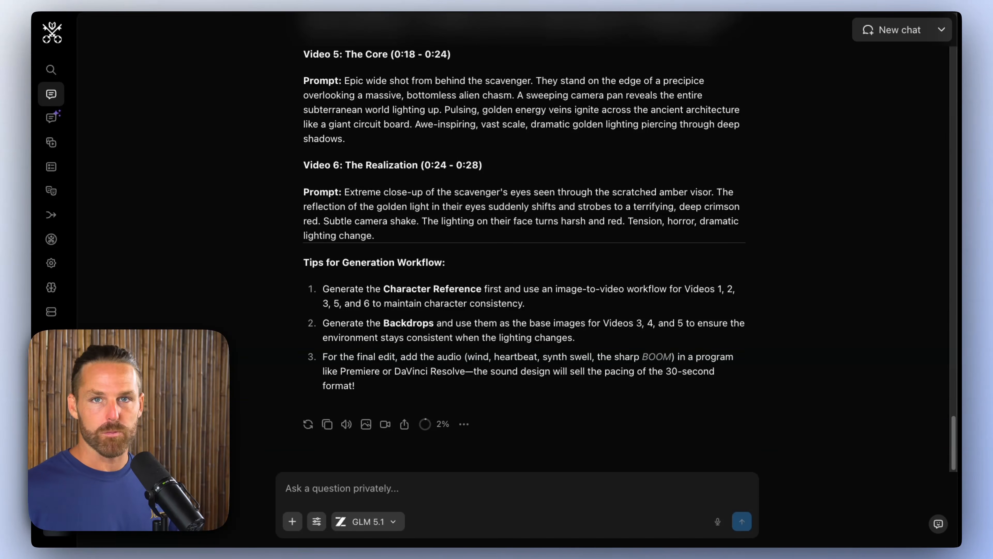
# Step: Copy the character reference image prompt from the chat reply and paste it into the Studio's image generation prompt
pyautogui.scroll(15, 524, 254)
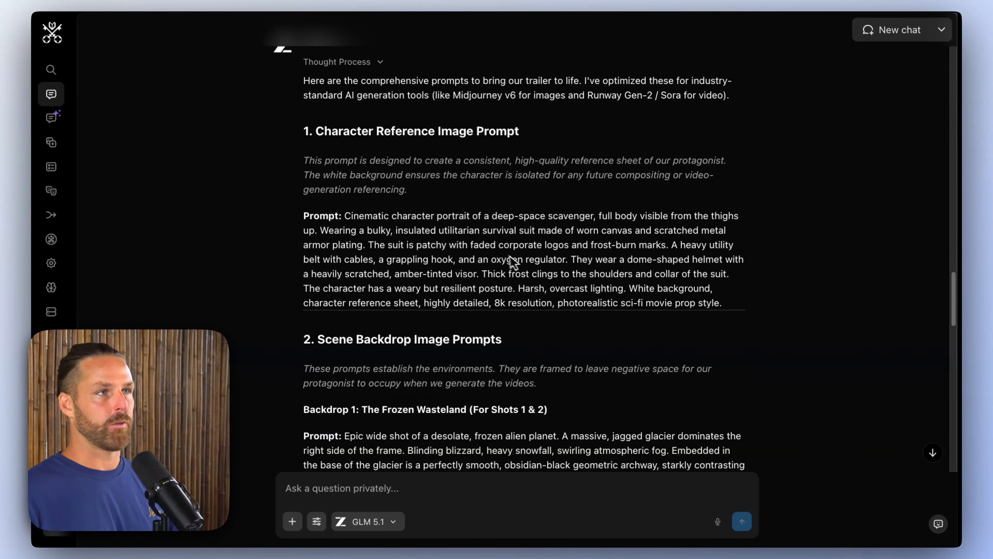
pyautogui.moveTo(344, 216); pyautogui.dragTo(747, 303)
pyautogui.press('super+c')
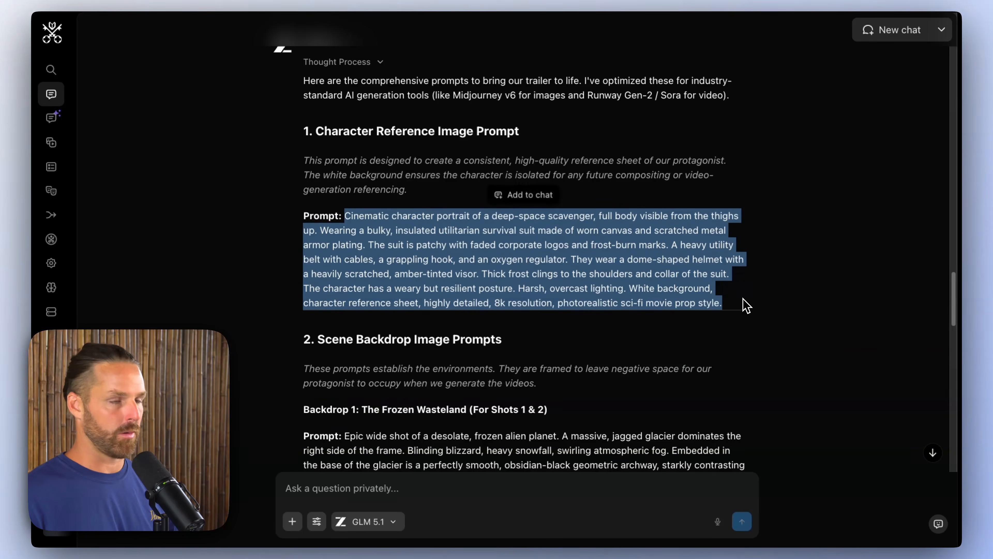
pyautogui.click(51, 142)
pyautogui.click(446, 38)
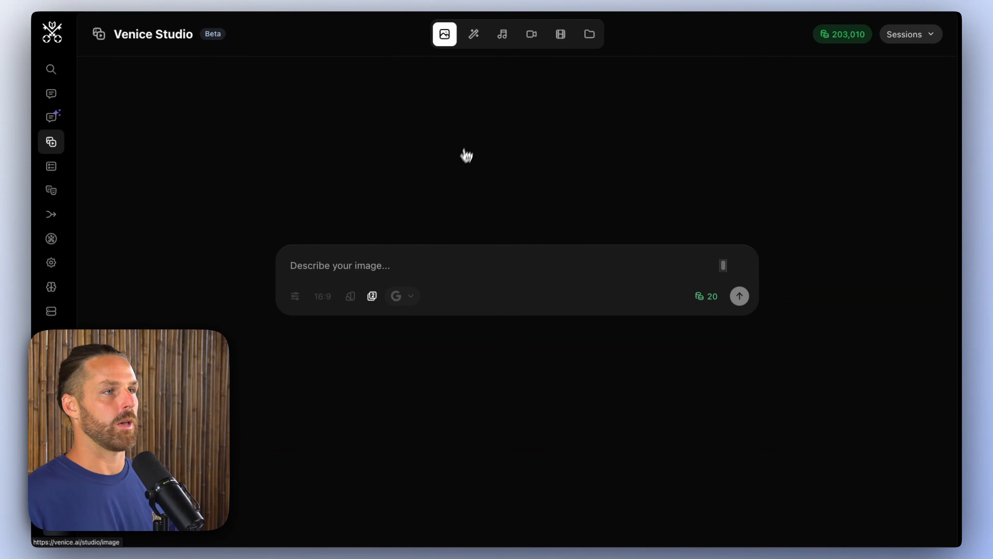
pyautogui.press('super+v')
# Step: Assign Z-Image Turbo to the second image variation alongside Nano Banana 2 and generate both character images
pyautogui.click(371, 296)
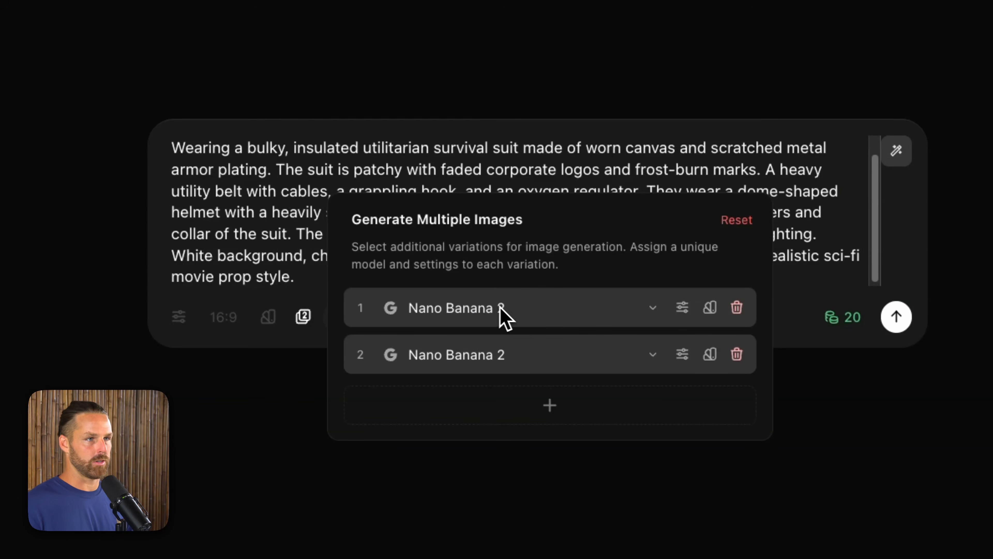
pyautogui.click(652, 356)
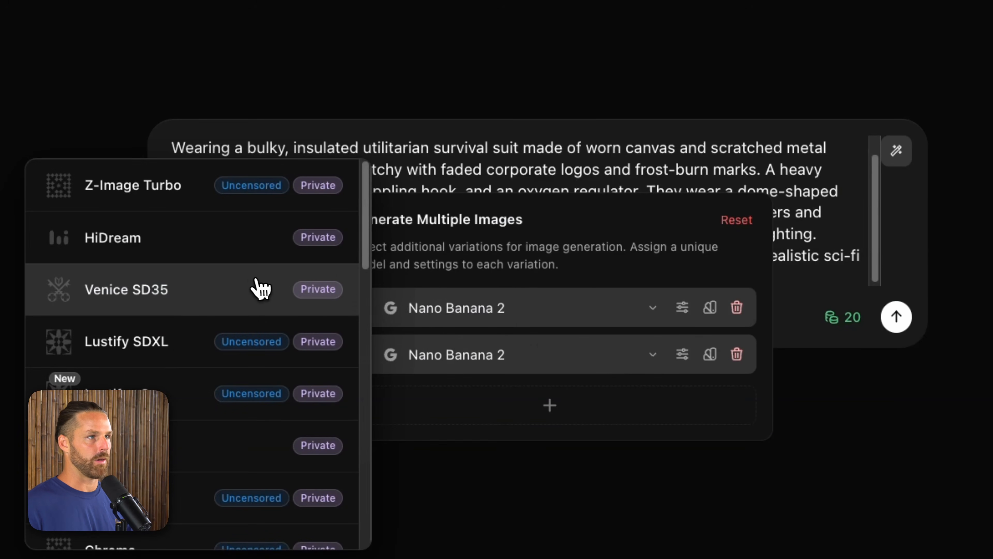
pyautogui.scroll(-1, 185, 313)
pyautogui.scroll(1, 185, 313)
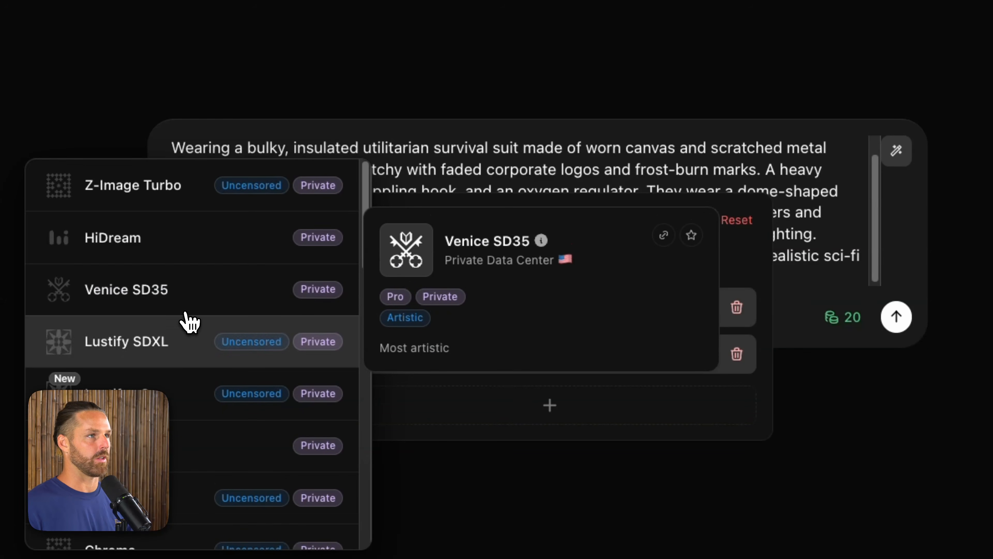
pyautogui.click(182, 199)
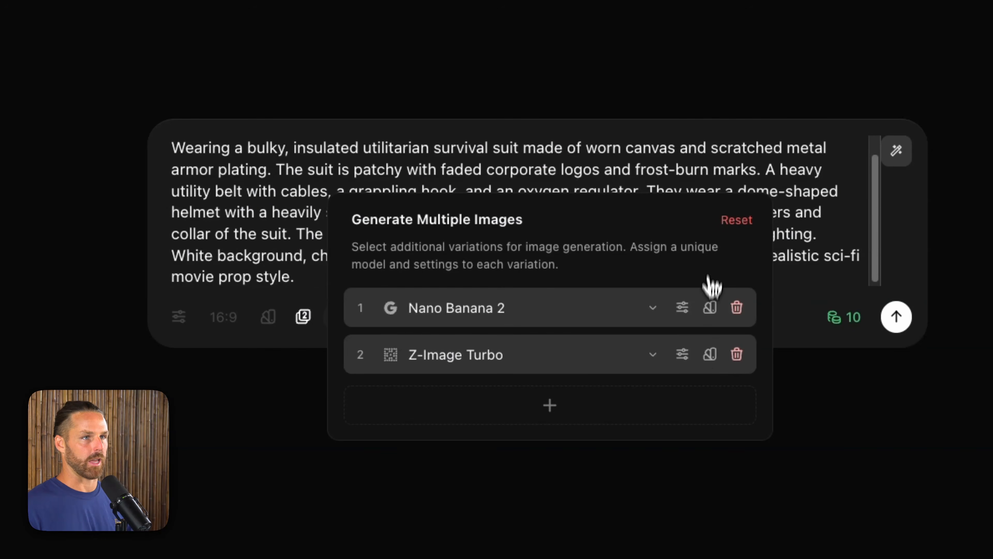
pyautogui.click(707, 177)
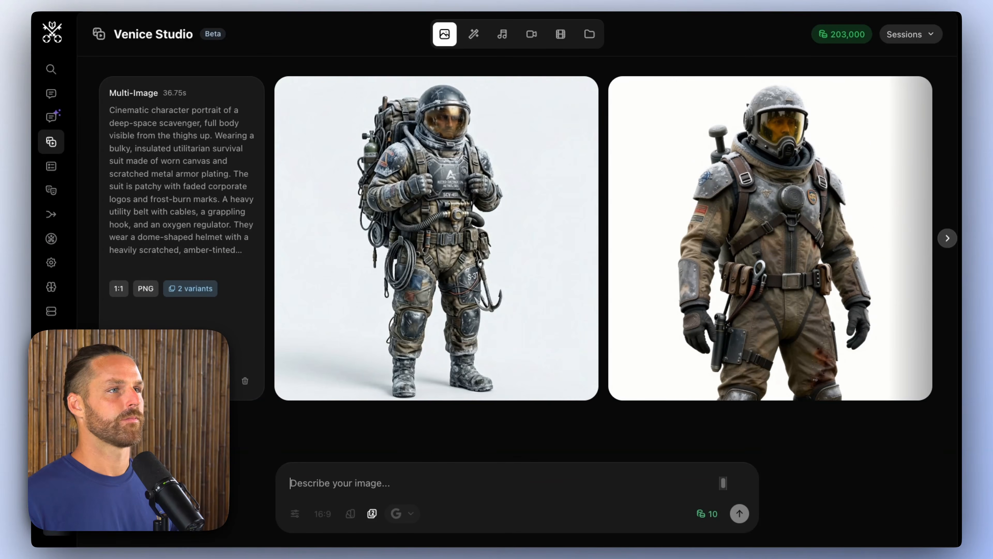
# Step: Compare the two generated scavenger images at full size and return to the results
pyautogui.click(485, 316)
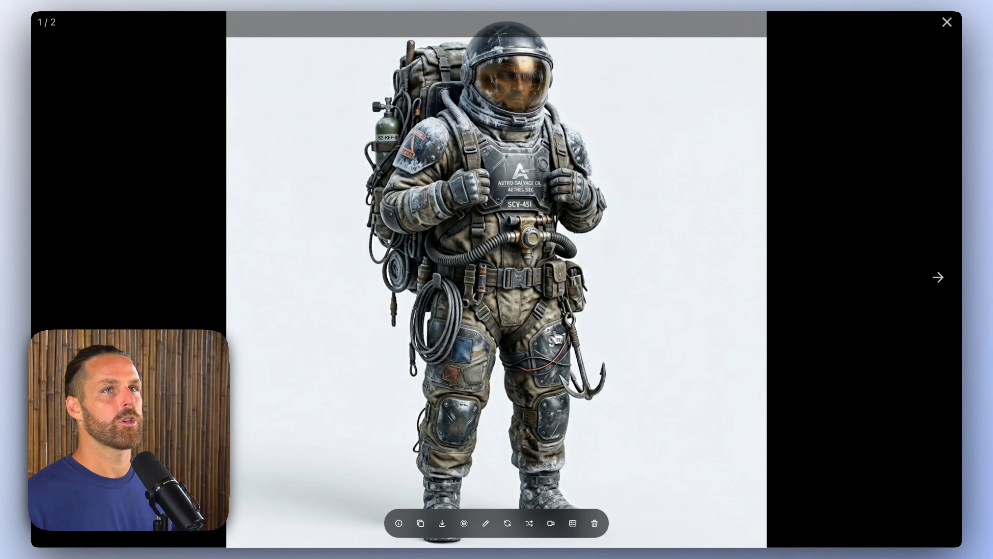
pyautogui.press('Right')
pyautogui.press('Left')
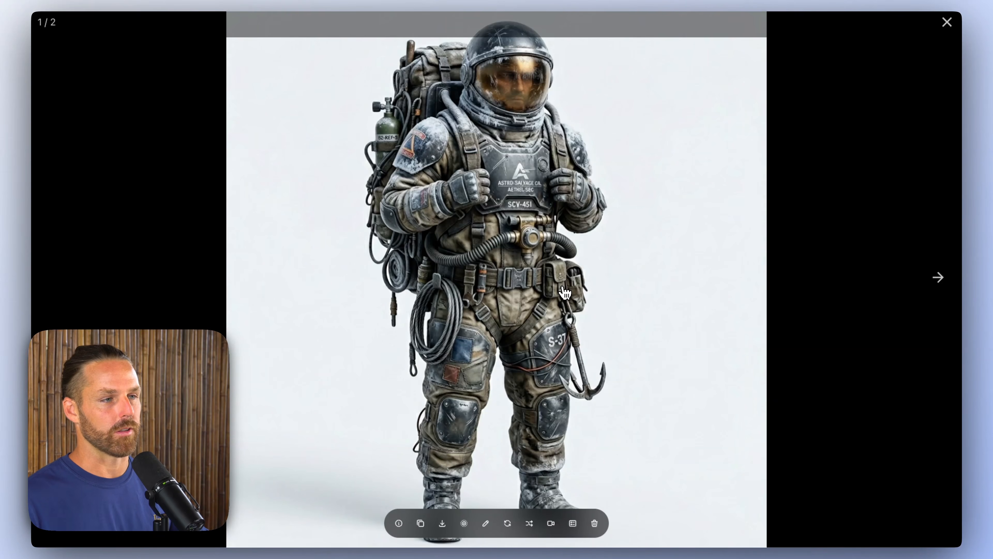
pyautogui.press('Escape')
# Step: Check the list of image generation sessions and close it
pyautogui.click(909, 33)
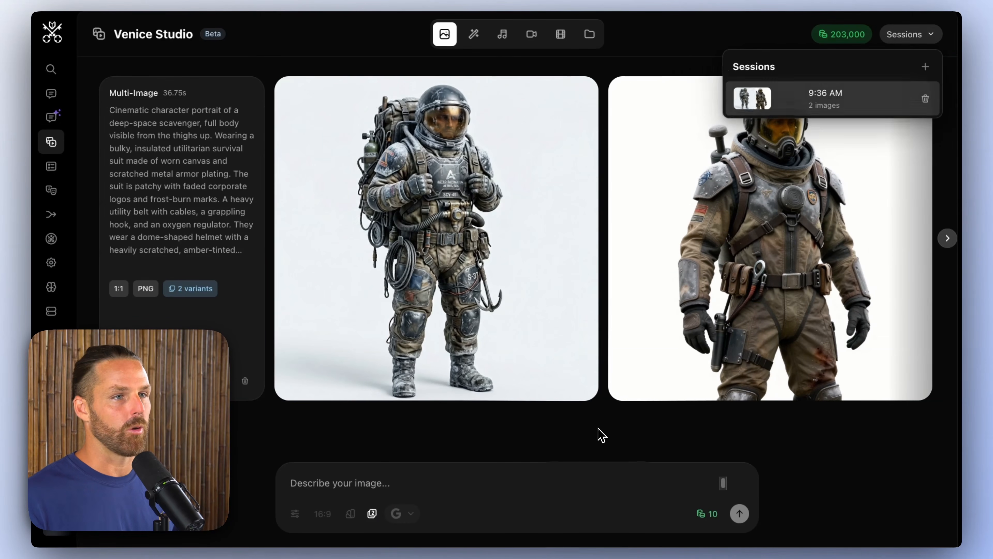
pyautogui.click(598, 430)
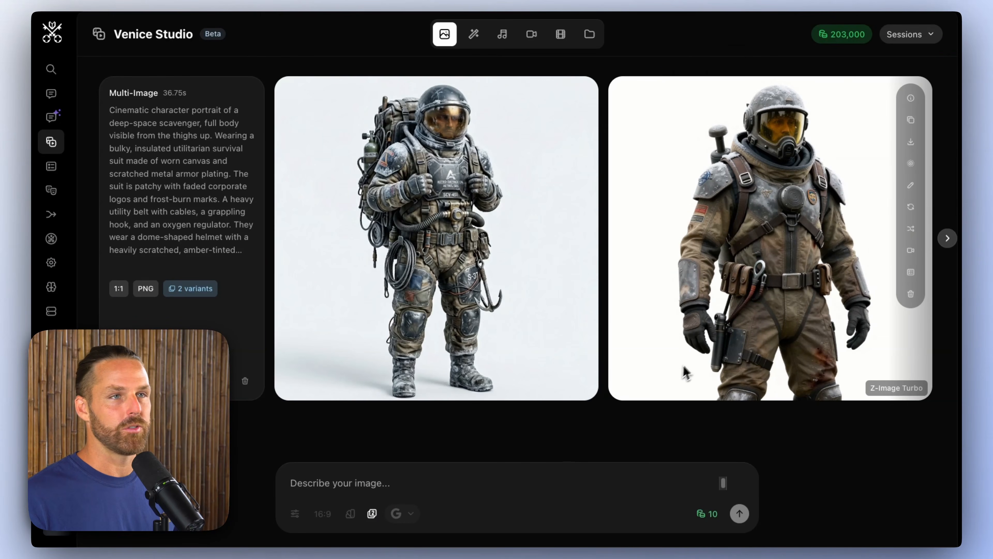
pyautogui.click(919, 36)
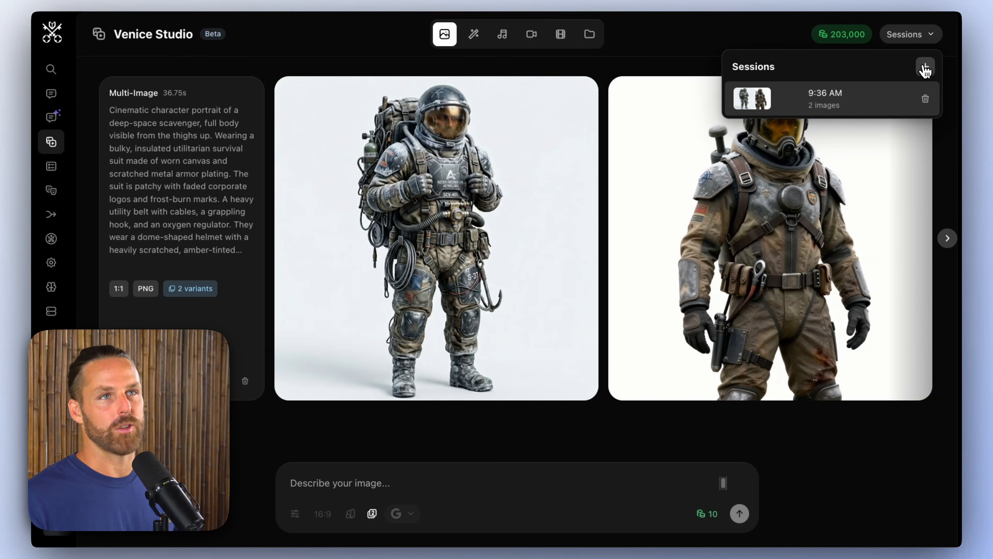
pyautogui.click(606, 75)
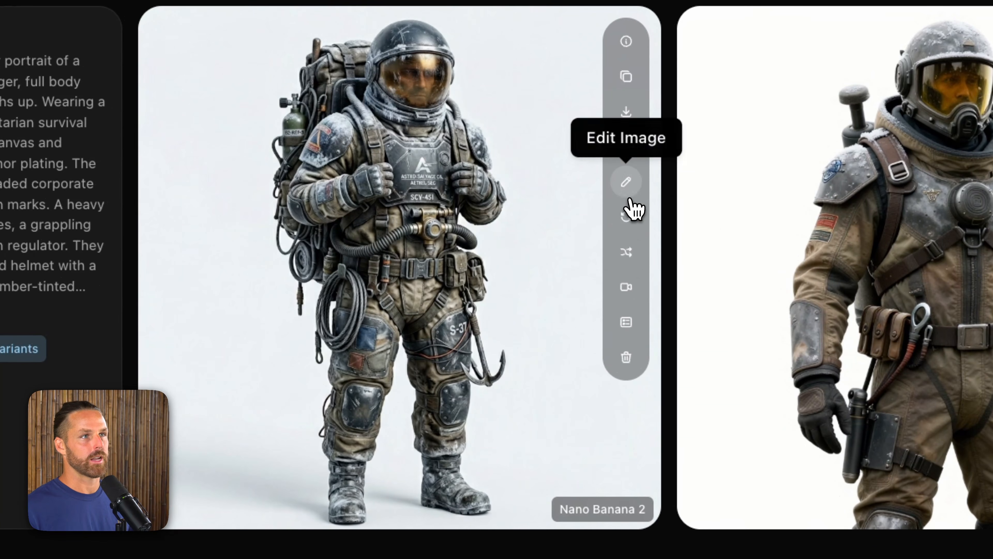
# Step: Open the Nano Banana 2 scavenger image for editing and enter the instruction "Change the angle to be a rear portrait"
pyautogui.click(630, 192)
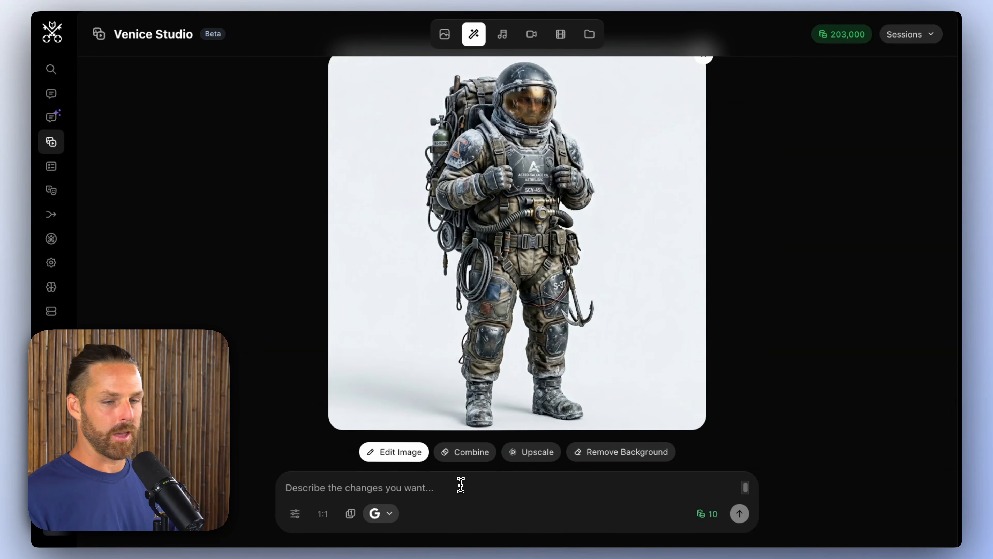
pyautogui.write('Change the angle to be a re')
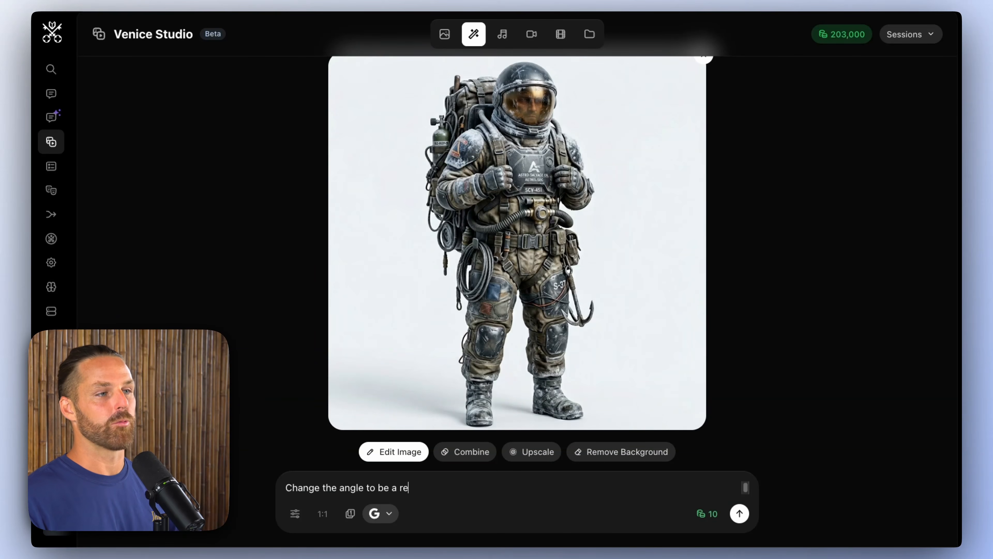
pyautogui.write('ar porta')
# Step: Choose Nano Banana 2 as the edit model, check the multiple-image settings, and generate the rear portrait
pyautogui.click(375, 513)
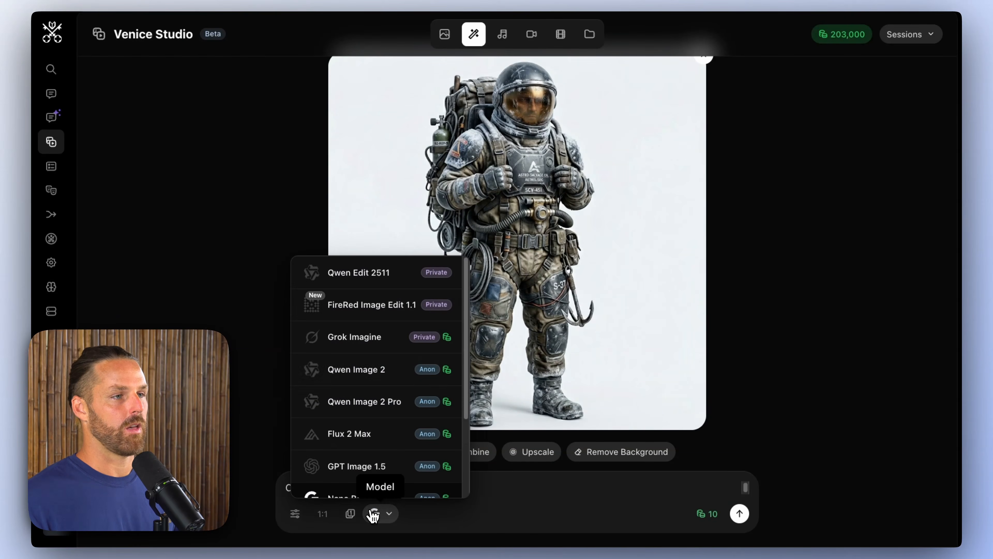
pyautogui.scroll(-1, 392, 352)
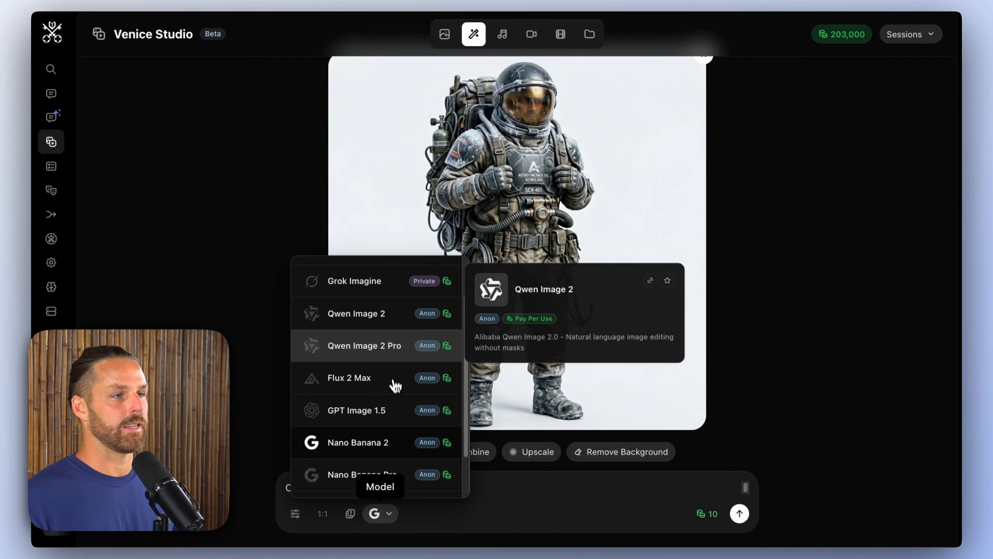
pyautogui.click(388, 442)
pyautogui.click(350, 513)
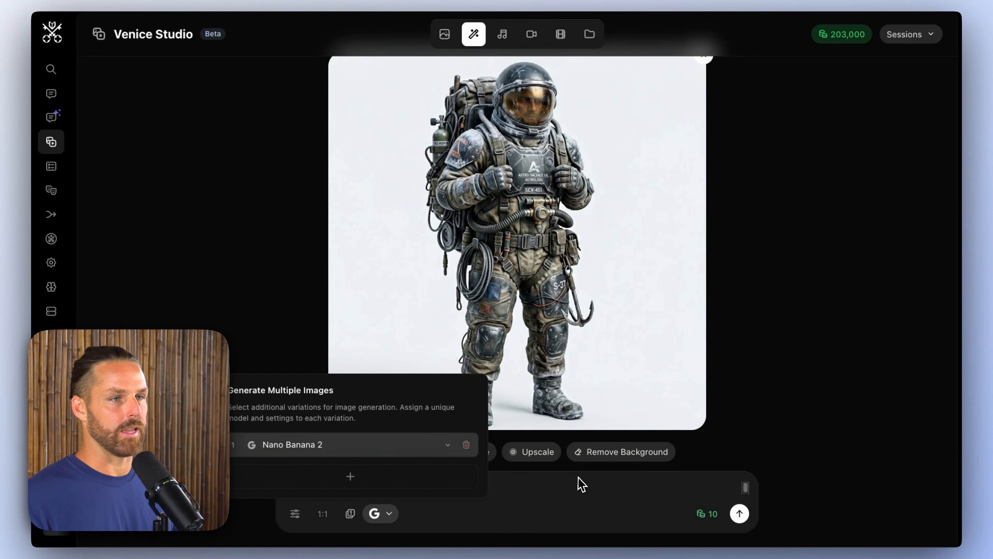
pyautogui.click(571, 484)
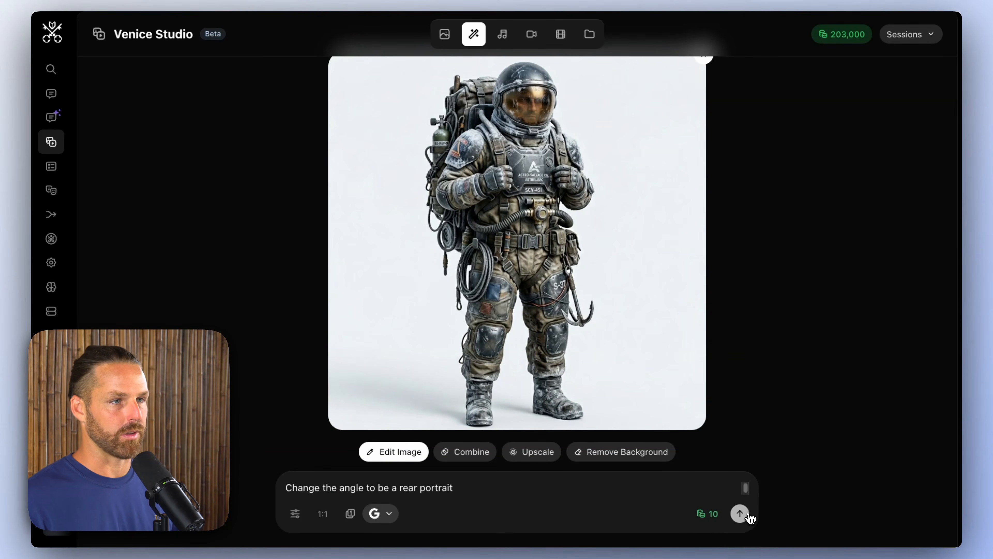
pyautogui.click(739, 513)
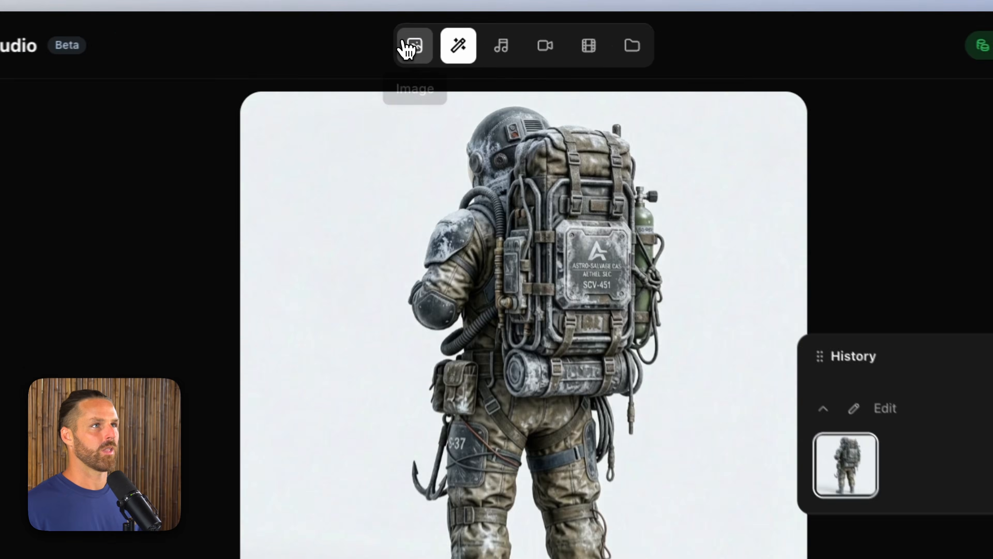
# Step: Reopen the original Nano Banana 2 image for editing and generate an edit with "change to a 90 degree side profile angle"
pyautogui.click(445, 34)
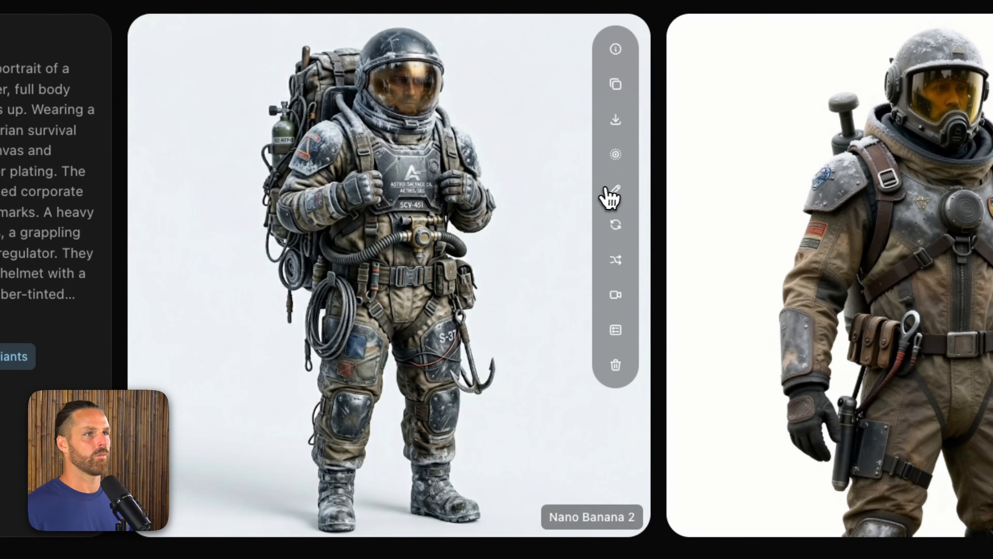
pyautogui.click(612, 191)
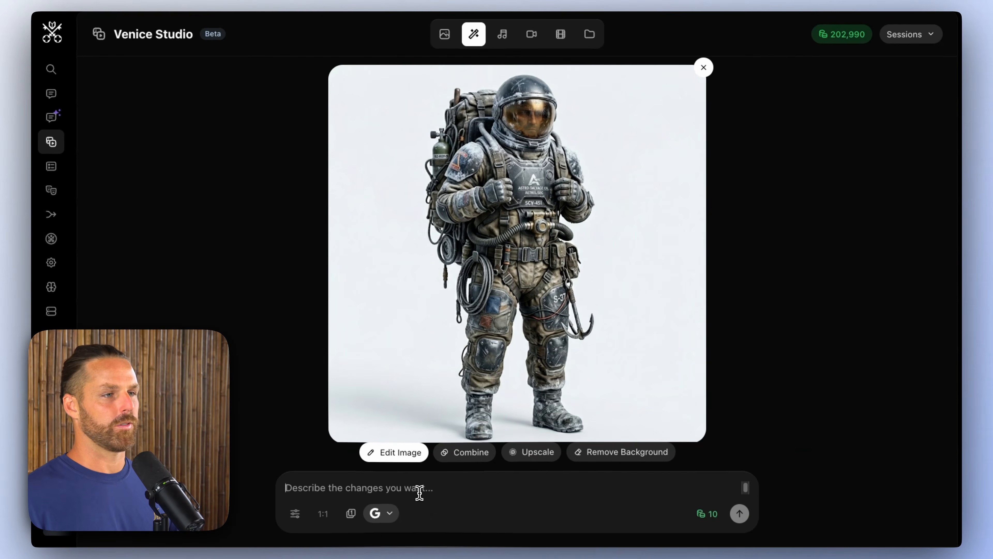
pyautogui.write('change to a 90 de')
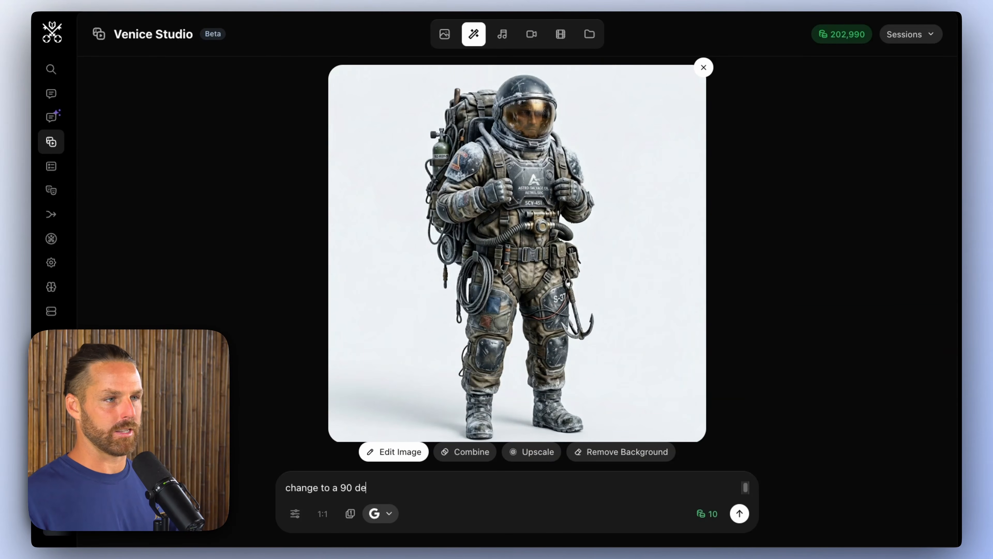
pyautogui.write('gree side profile ang')
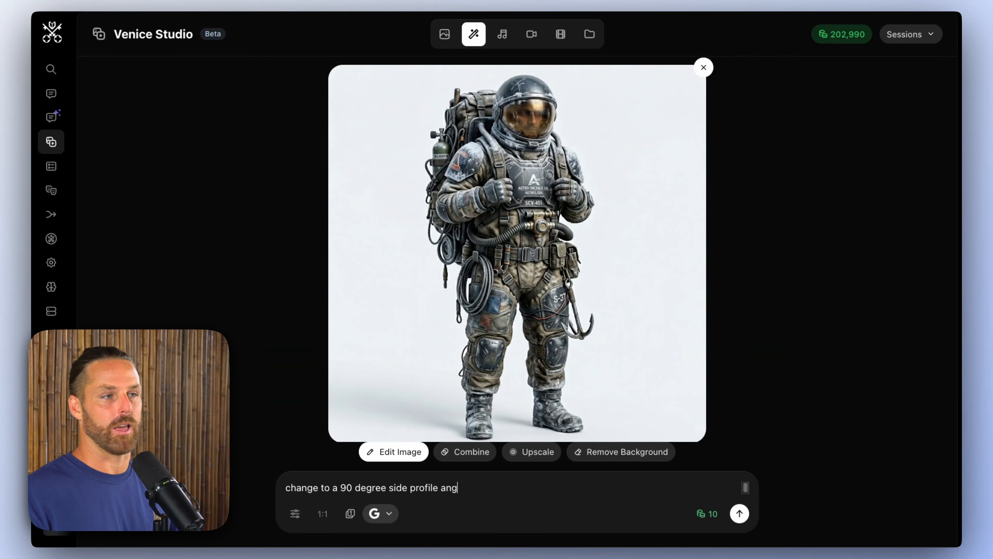
pyautogui.write('le')
pyautogui.press('Return')
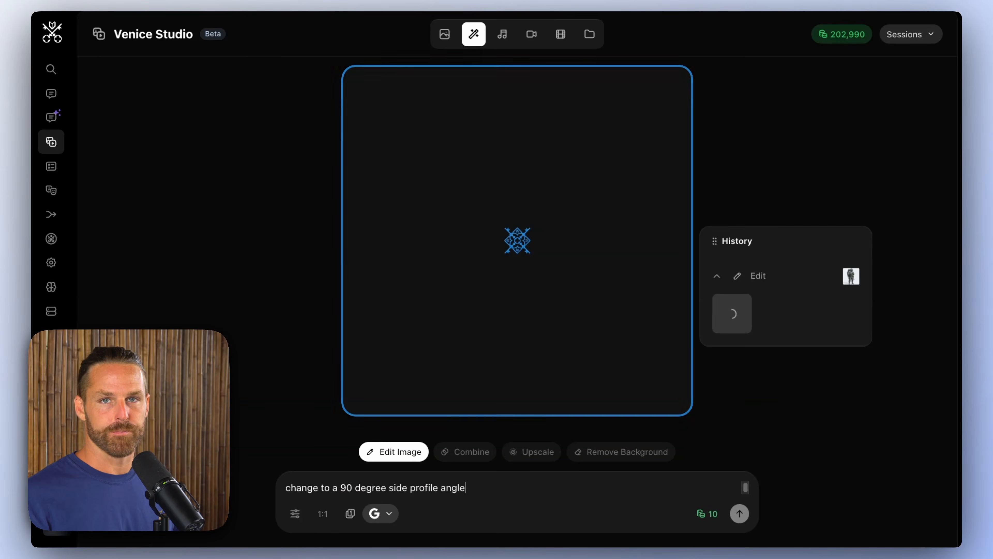
# Step: Open the 9:37 AM session with the rear portrait and download the scavenger image
pyautogui.click(910, 34)
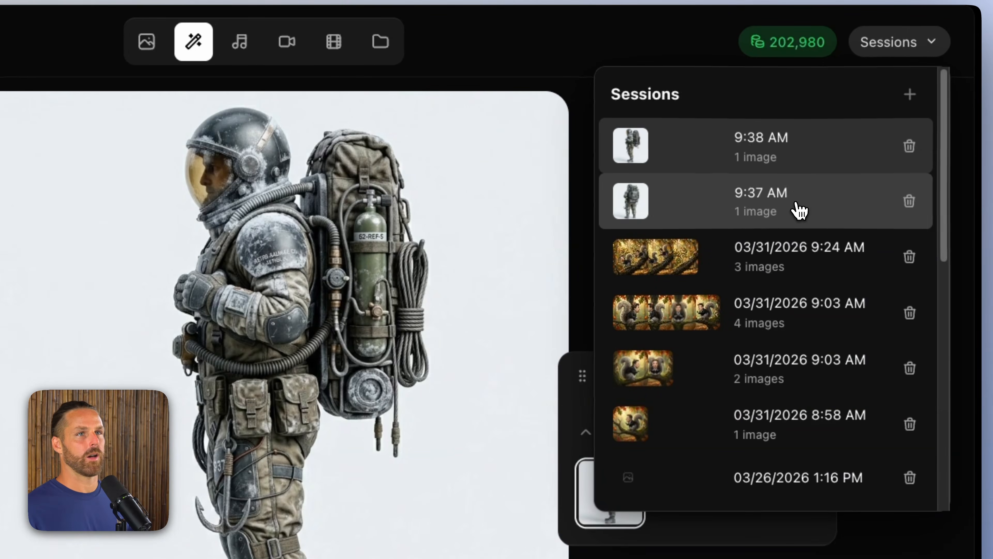
pyautogui.click(799, 211)
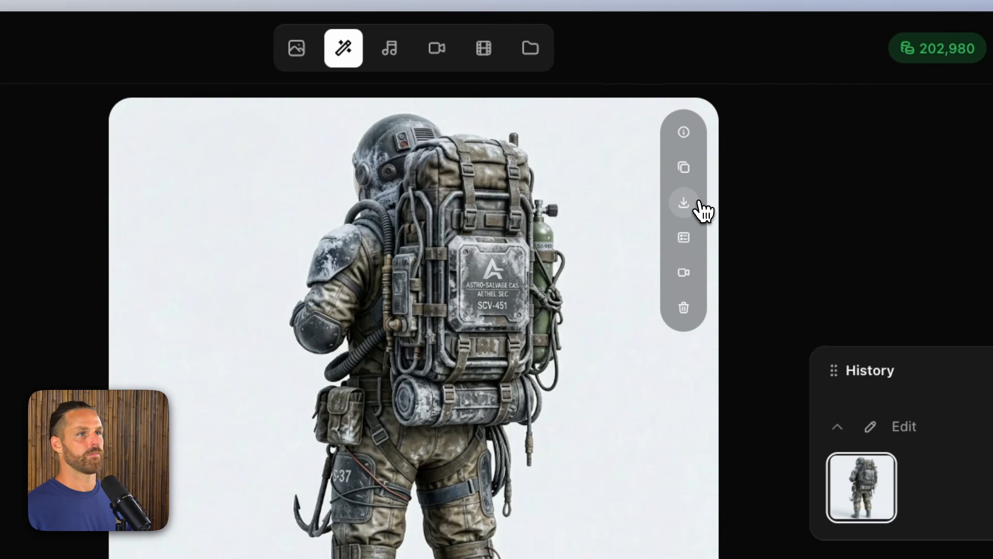
pyautogui.click(693, 208)
pyautogui.press('Return')
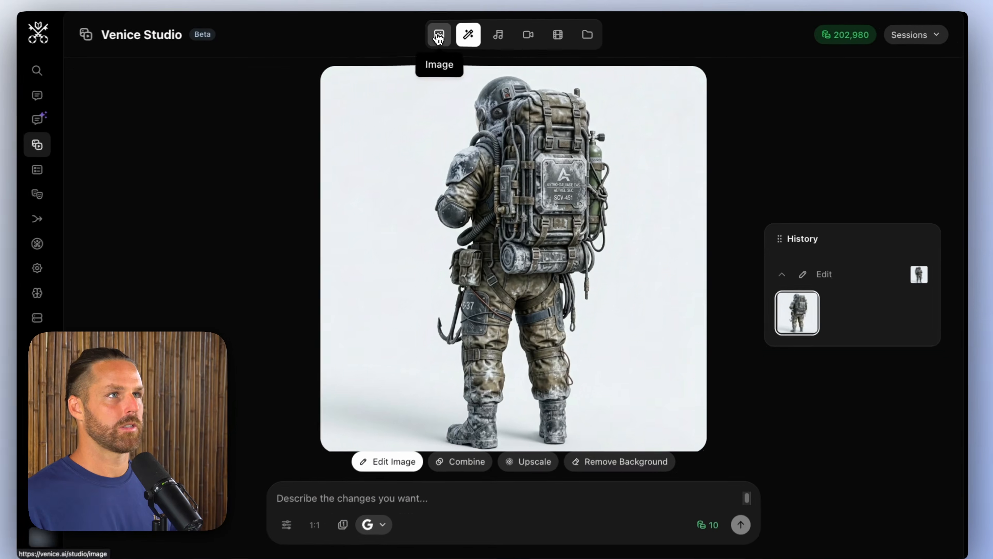
# Step: Find the scene backdrop prompts in the chat and copy the prompt text of Backdrop 1: The Frozen Wasteland
pyautogui.click(296, 48)
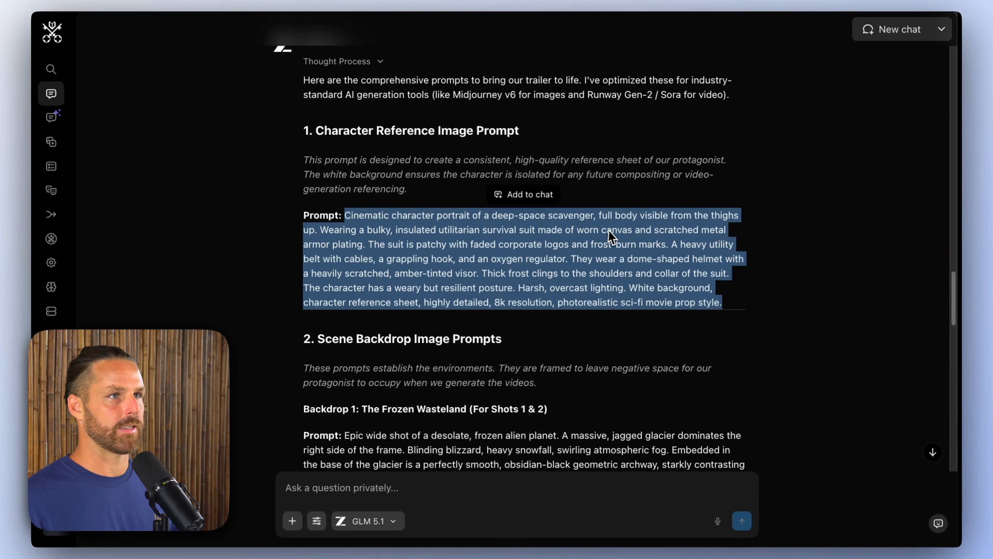
pyautogui.click(597, 225)
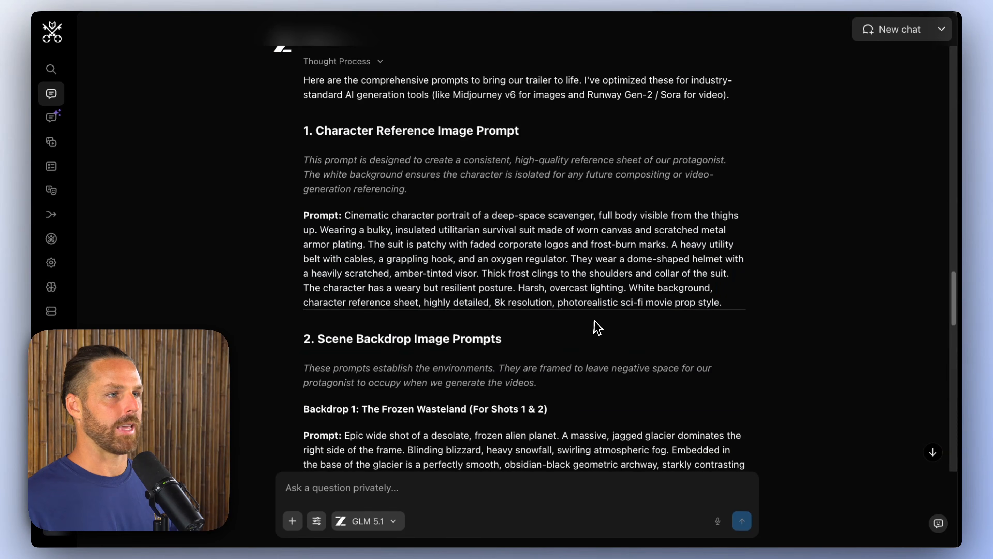
pyautogui.scroll(-6, 597, 328)
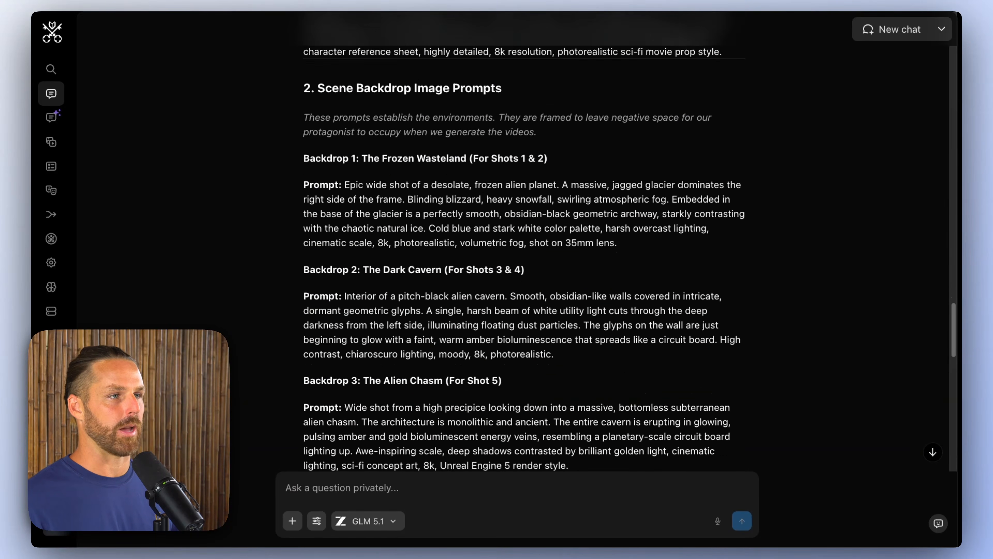
pyautogui.scroll(-2, 600, 328)
pyautogui.scroll(2, 600, 328)
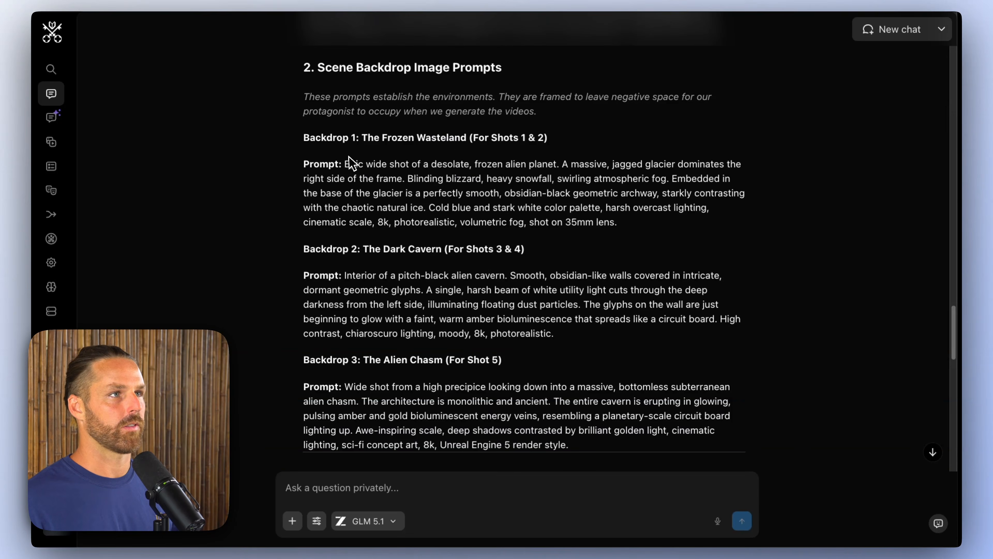
pyautogui.moveTo(345, 164); pyautogui.dragTo(635, 226)
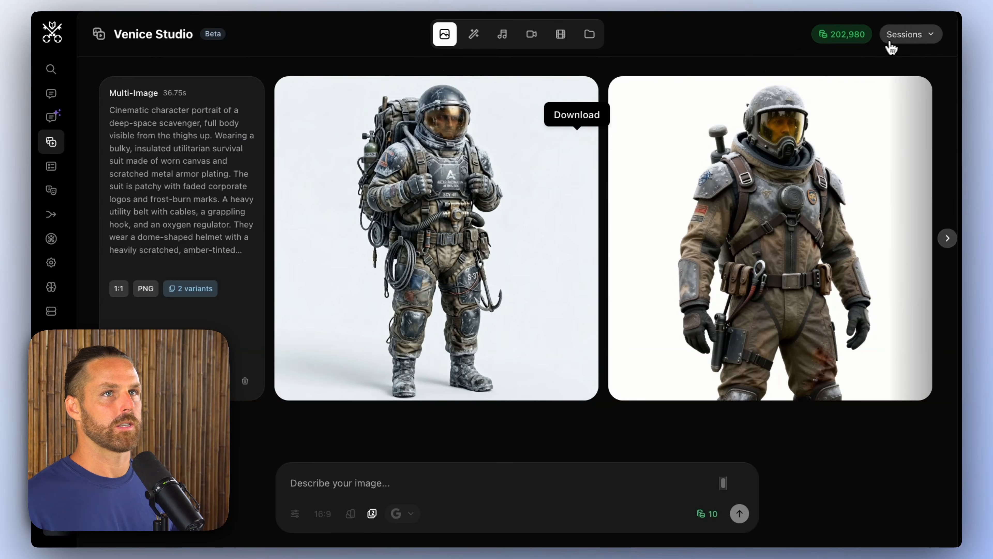
# Step: Start a new image generation session and paste the Frozen Wasteland prompt
pyautogui.click(899, 36)
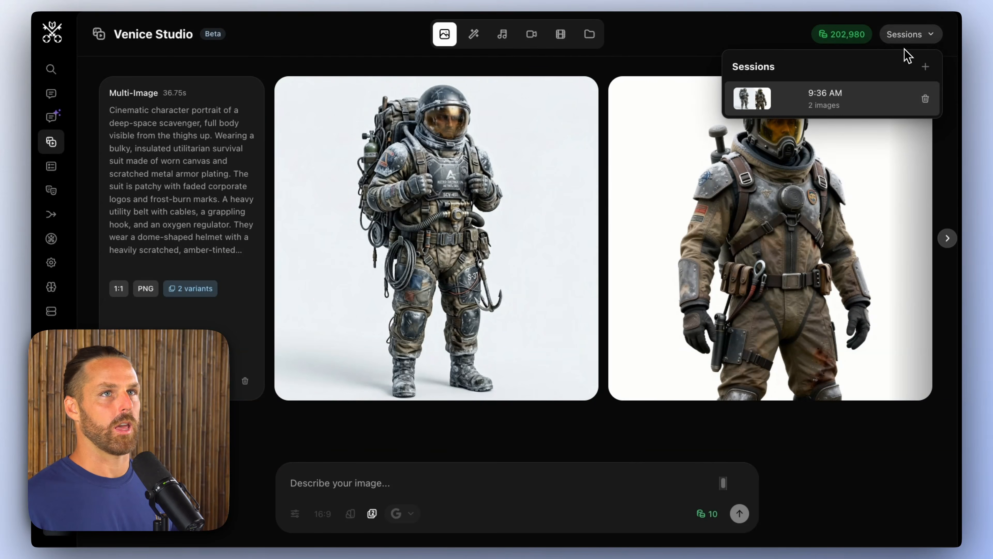
pyautogui.click(925, 66)
pyautogui.write('Epic wide shot of a desolate, frozen alien planet. A massive, jagged glacier dominates the right side of the frame. Blinding blizzard, heavy snowfall, swirling atmospheric fog. Embedded in the base of the glacier is a perfectly smooth, obsidian black geometric archway, starkly contrasting with the chaotic natural ice. Cold blue and stark white color palette, harsh overcast lighting, cinematic scale, 8k, photorealistic, volumetric fog, shot on 35mm lens.')
# Step: Reduce multiple-image generation to one variation, check the aspect ratio and settings, and generate the frozen planet backdrop with Nano Banana Pro
pyautogui.click(373, 321)
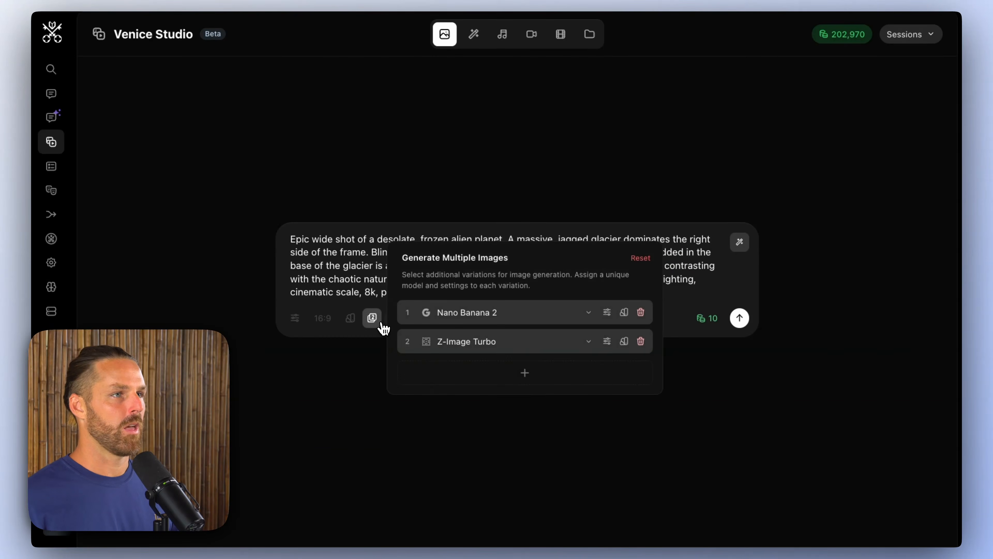
pyautogui.click(691, 362)
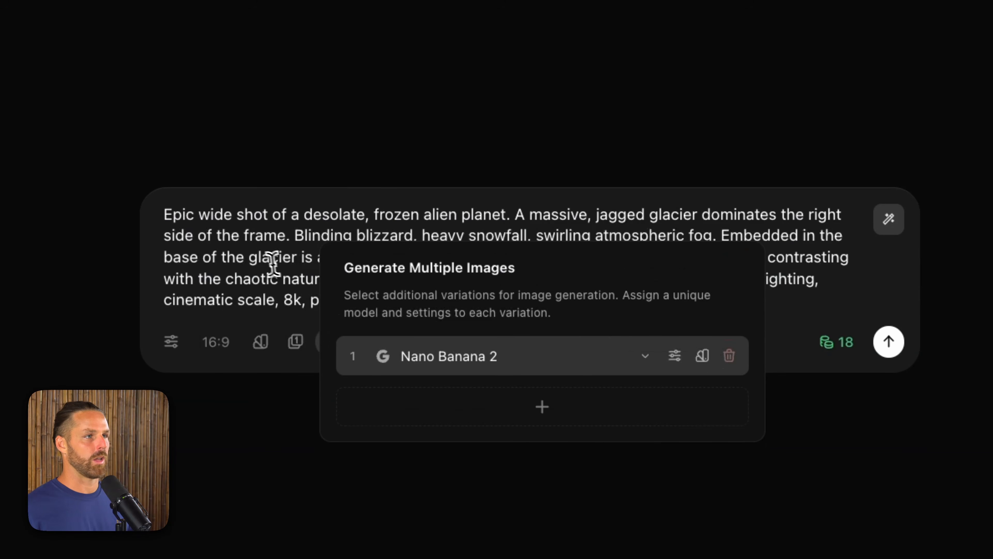
pyautogui.click(296, 261)
pyautogui.click(225, 346)
pyautogui.click(348, 317)
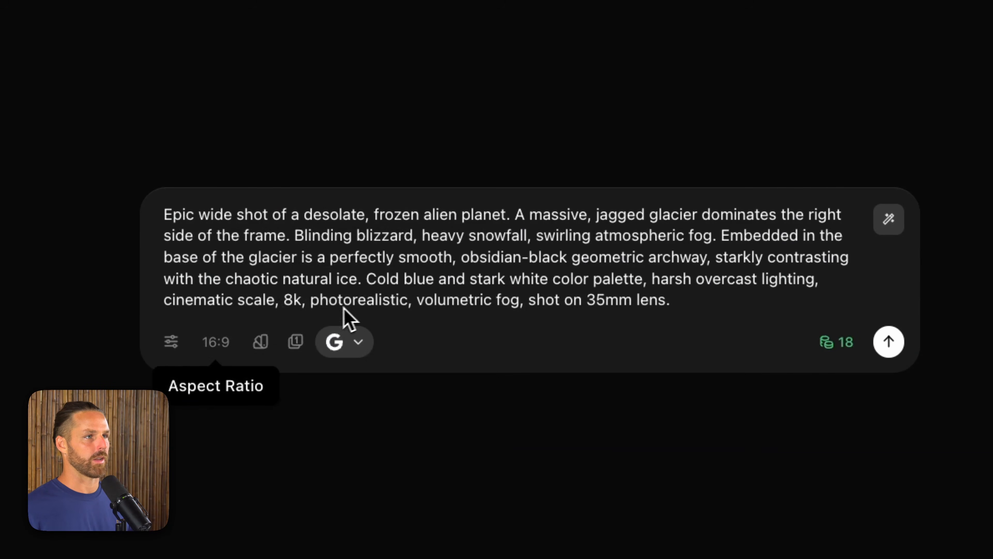
pyautogui.click(171, 343)
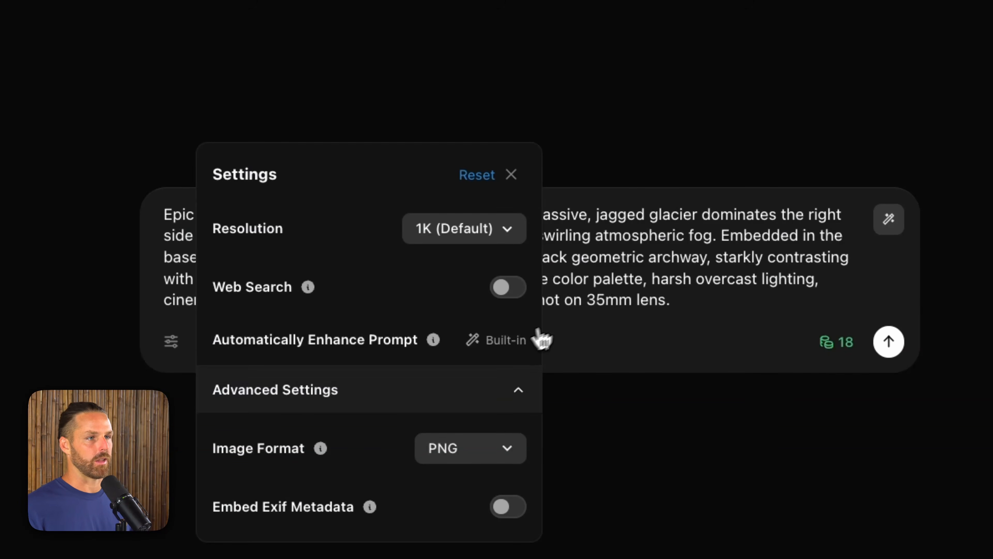
pyautogui.click(602, 298)
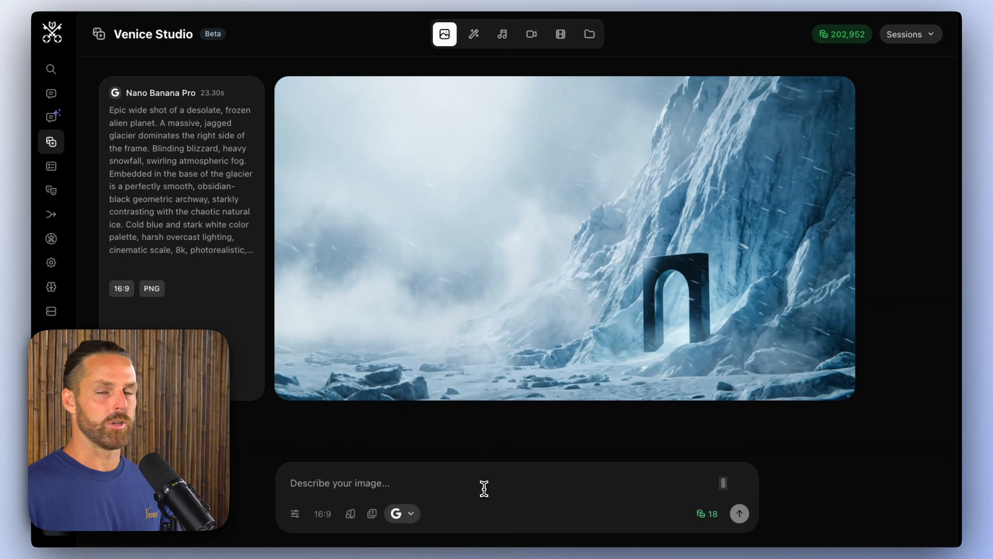
# Step: Generate the Backdrop 2 image from the Dark Cavern prompt in 16:9 with Nano Banana Pro
pyautogui.write('Interior of a pitch-black alien cavern. Smooth, obsidian-like walls covered in intricate, dormant geometric glyphs. A single, harsh beam of white utility light cuts through the deep darkness from the left side, illuminating floating dust particles. The glyphs on the wall are just beginning to glow with a faint, warm amber bioluminescence that spreads like a circuit board. High contrast, chiaroscuro lighting, moody, 8k, photorealistic.')
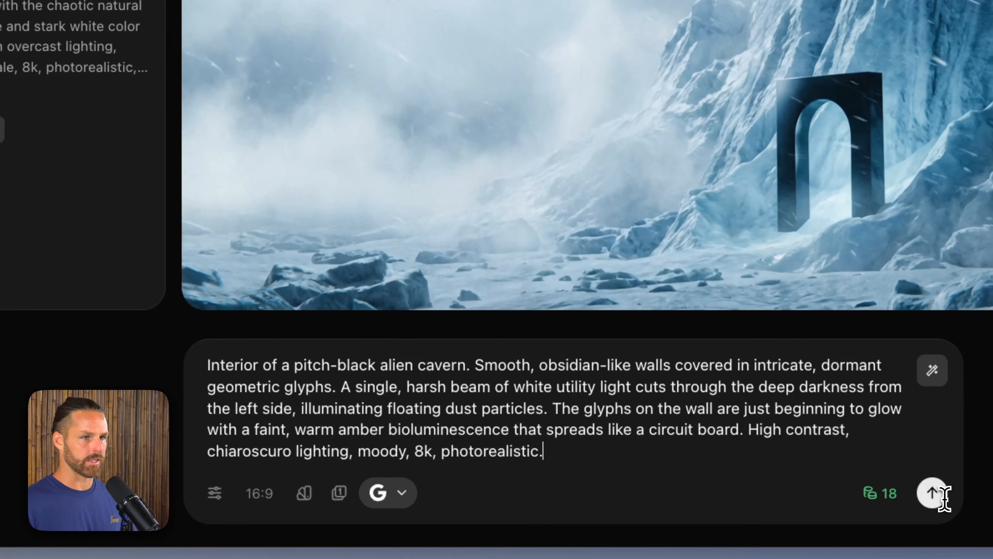
pyautogui.click(739, 514)
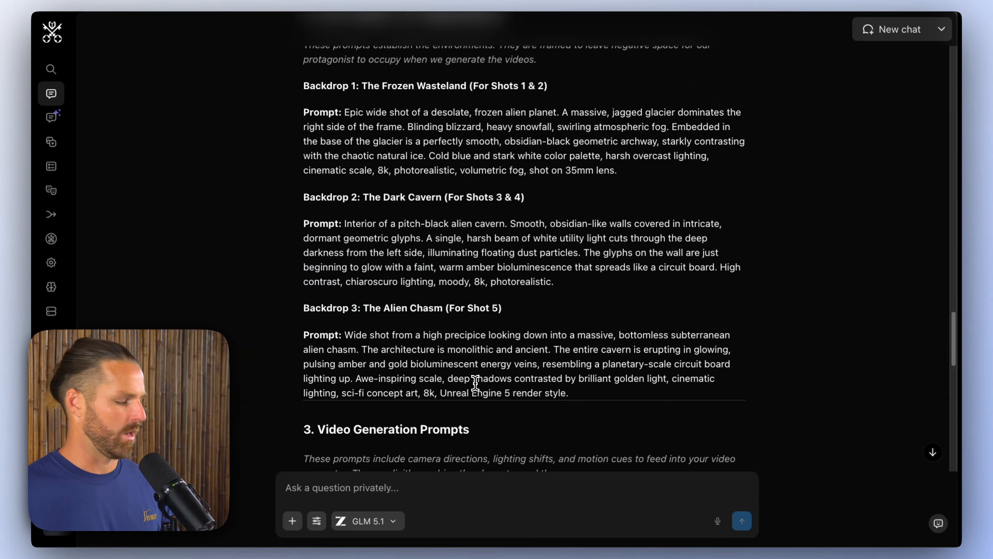
# Step: Copy the Backdrop 3: The Alien Chasm prompt from the chat and generate its image with Nano Banana Pro
pyautogui.scroll(-3, 475, 385)
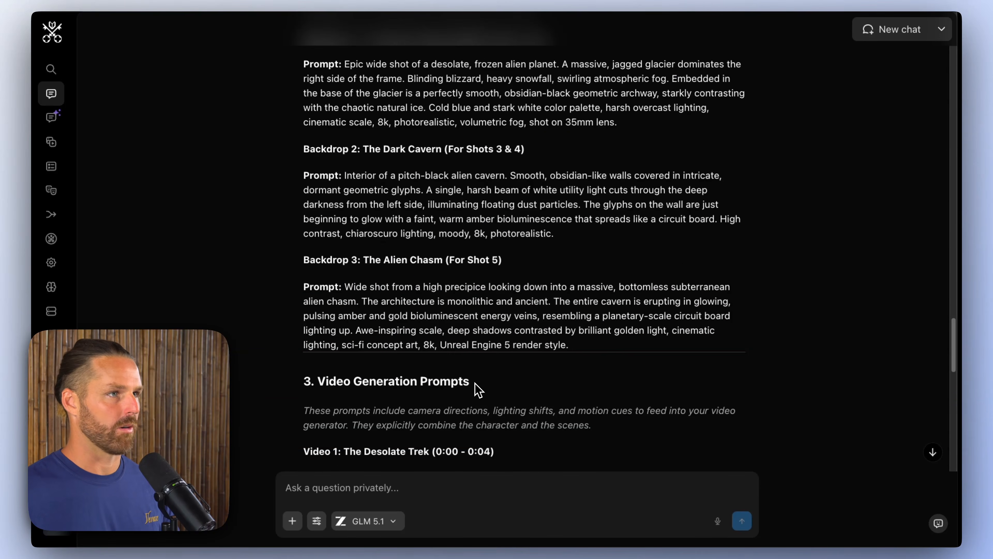
pyautogui.tripleClick(358, 300)
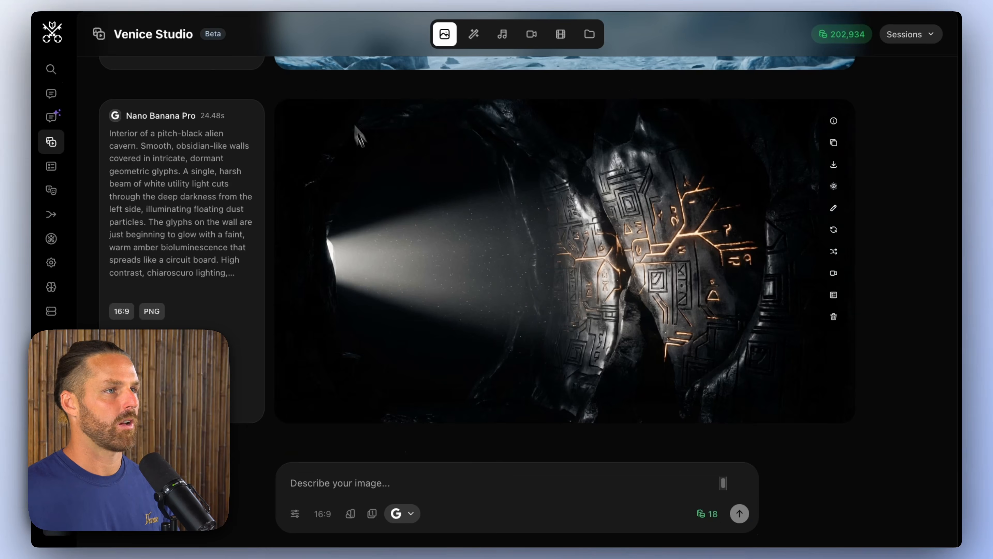
pyautogui.click(318, 479)
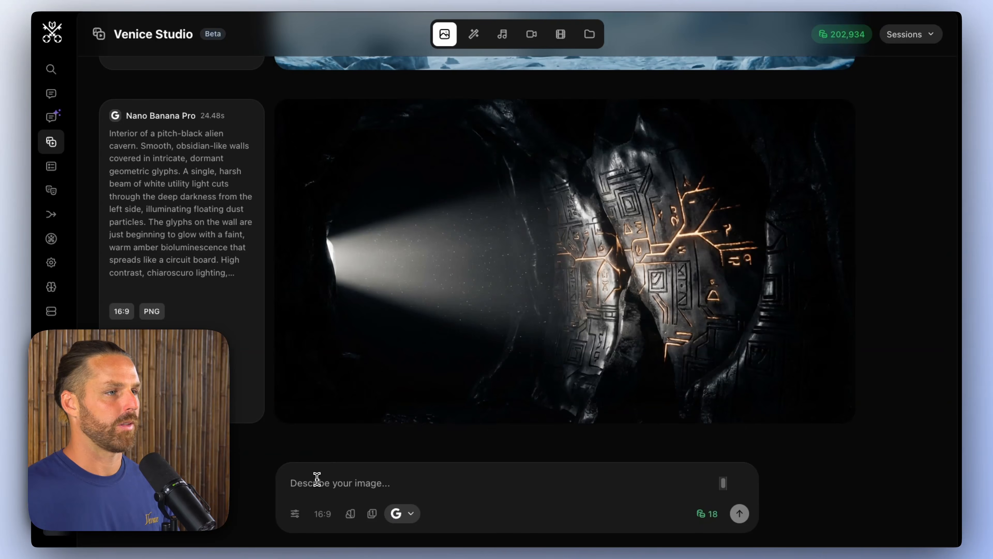
pyautogui.write('Wide shot from a high precipice looking down into a massive, bottomless subterranean alien chasm. The architecture is monolithic and ancient. The entire cavern is erupting in glowing, pulsing amber and gold bioluminescent energy veins, resembling a planetary-scale circuit board lighting up. Awe-inspiring scale, deep shadows contrasted by brilliant golden light, cinematic lighting, sci-fi concept art, 8k, Unreal Engine 5 render style.')
pyautogui.click(739, 513)
pyautogui.click(402, 513)
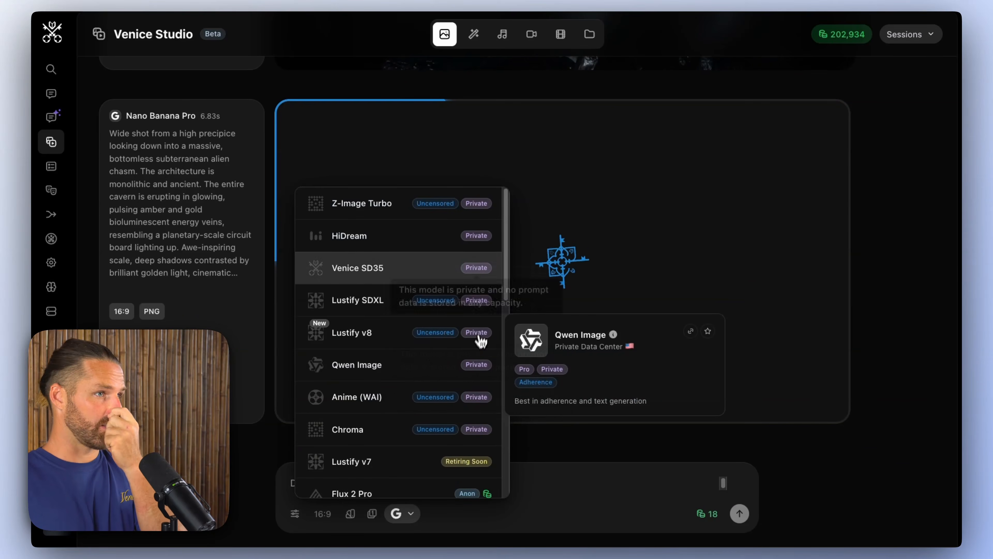
pyautogui.scroll(-5, 492, 305)
pyautogui.click(588, 484)
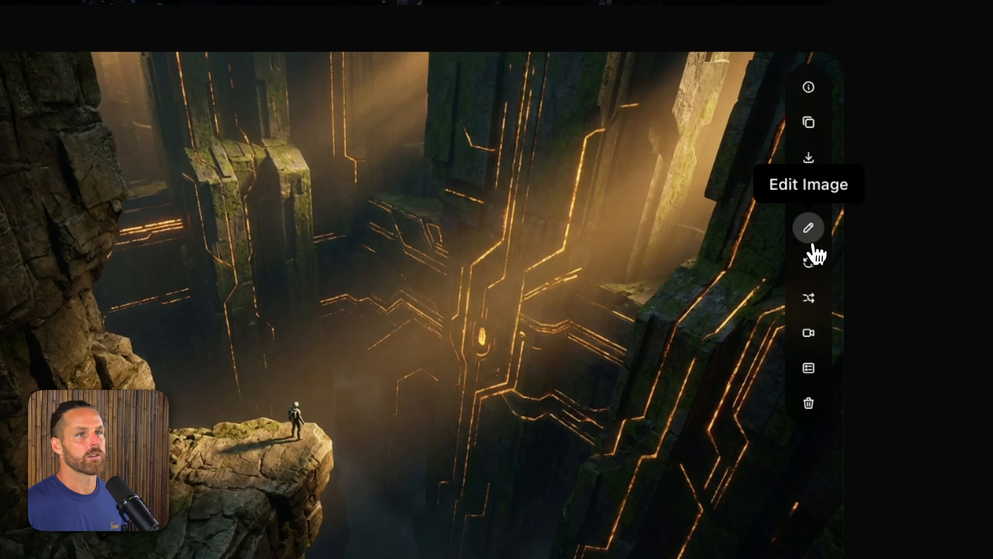
# Step: Open the alien chasm image for editing and generate an edit that removes the person
pyautogui.click(833, 208)
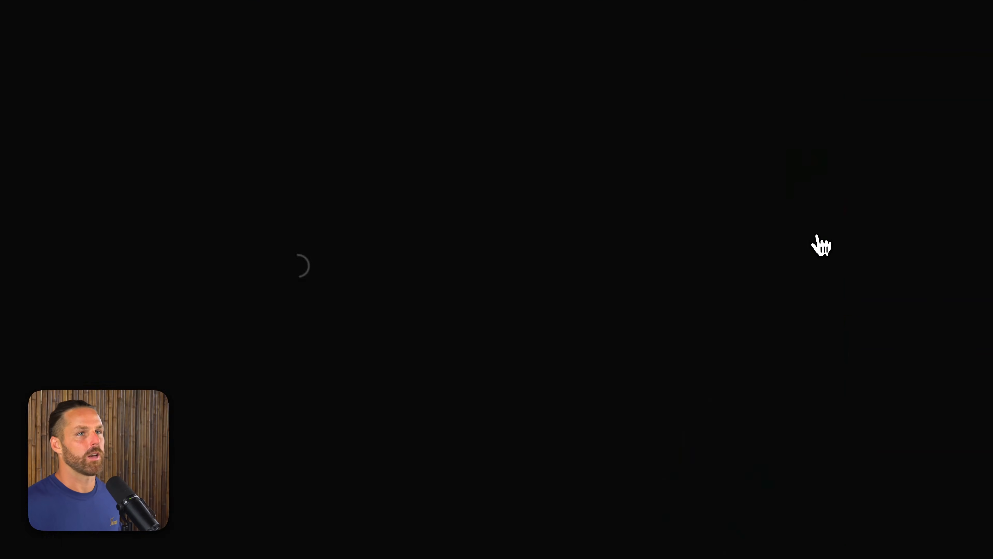
pyautogui.write('remove the person from the cliff')
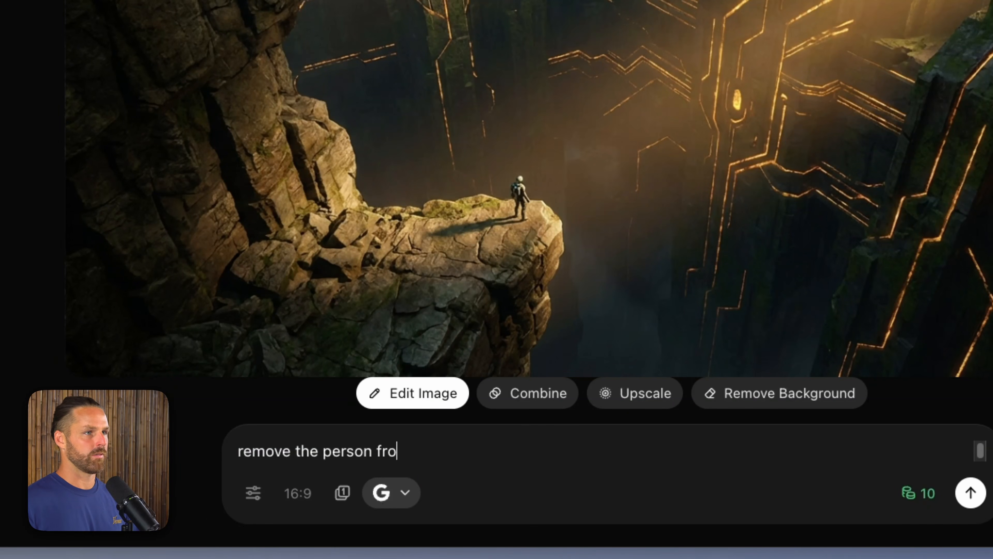
pyautogui.press('Return')
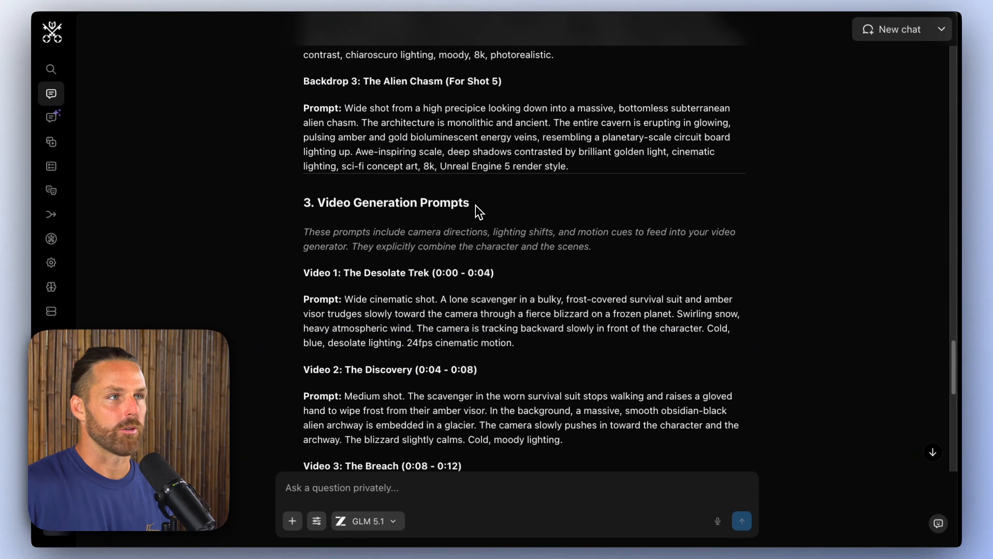
# Step: Set the video model filter to all input types and search the models for "seedance"
pyautogui.scroll(-2, 475, 251)
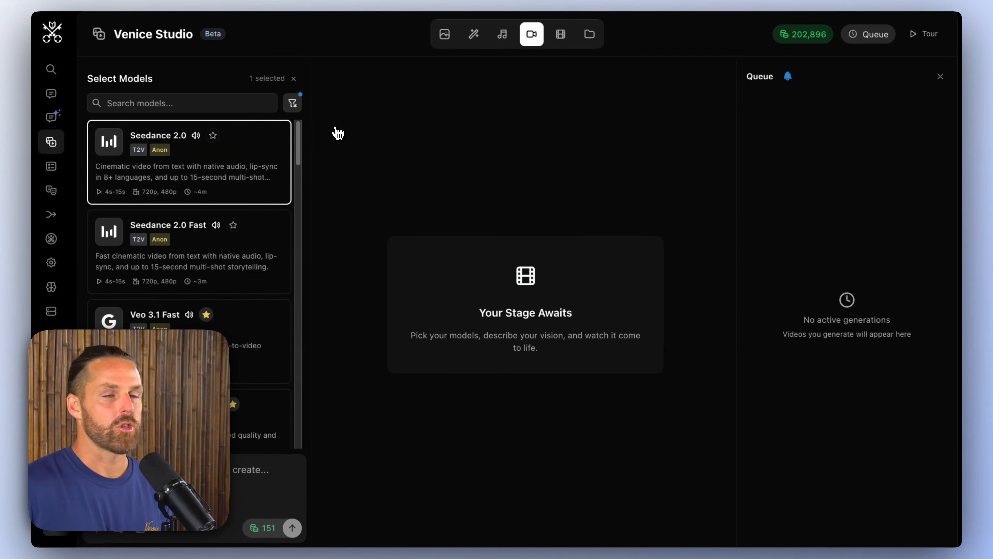
pyautogui.click(292, 104)
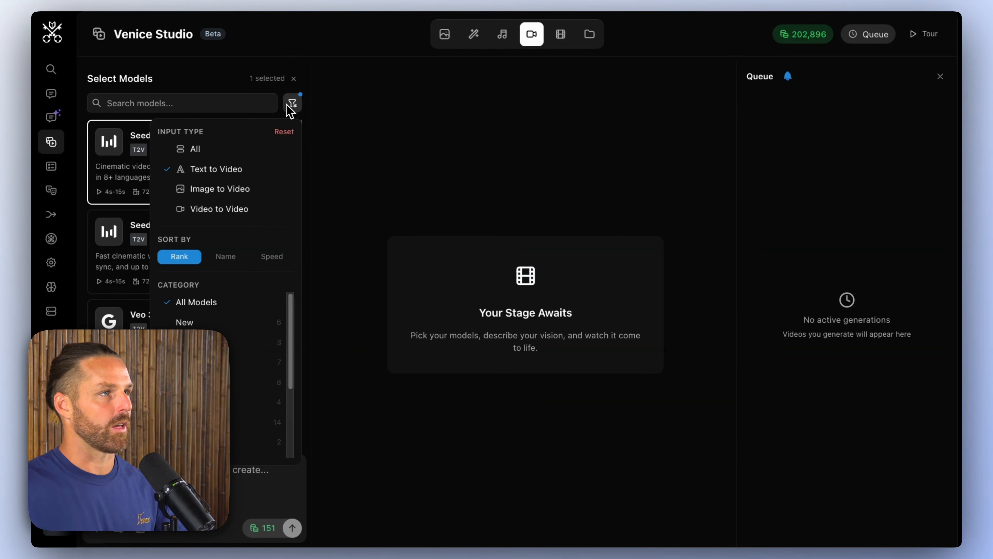
pyautogui.click(194, 150)
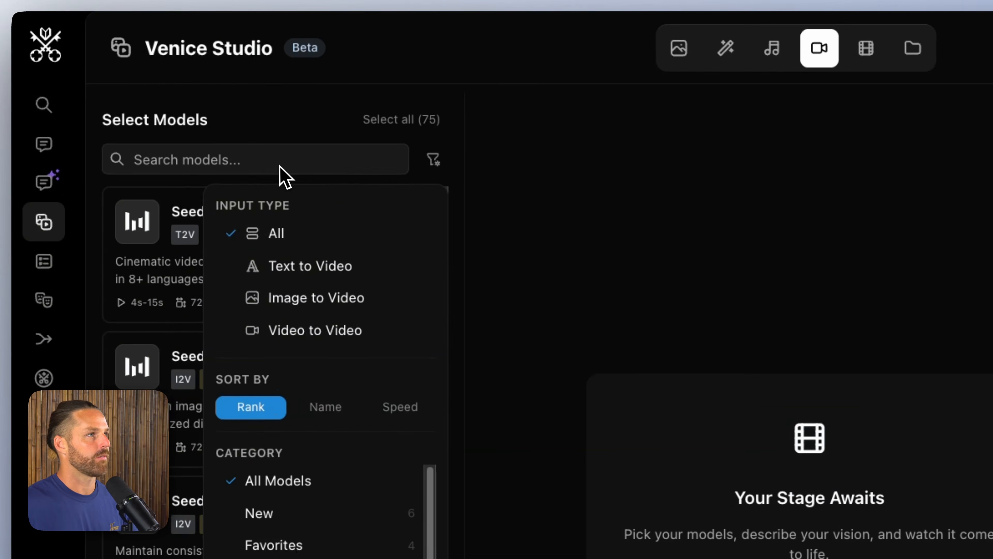
pyautogui.click(278, 161)
pyautogui.write('seedance')
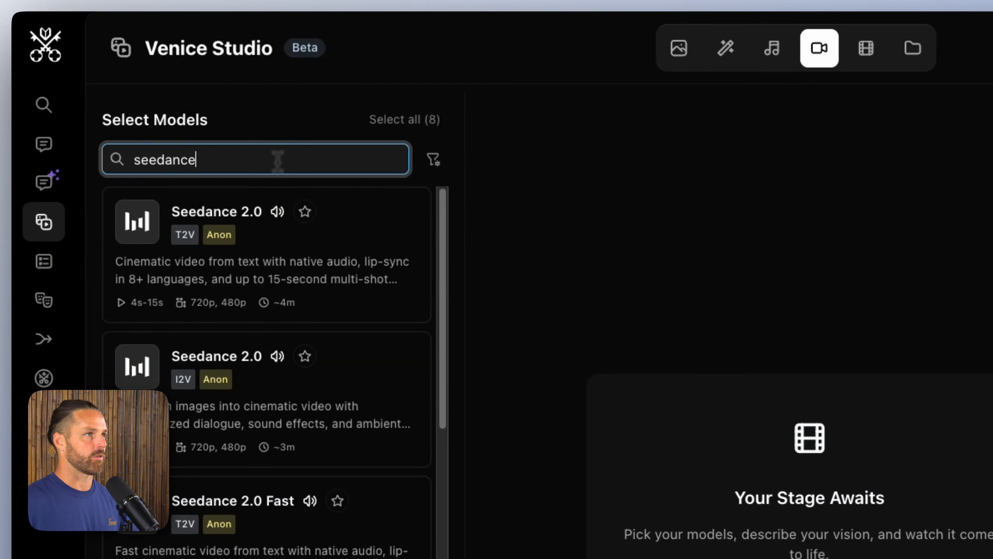
# Step: Look through the Seedance models, clear the search, and browse the full list of video models
pyautogui.scroll(-10, 375, 333)
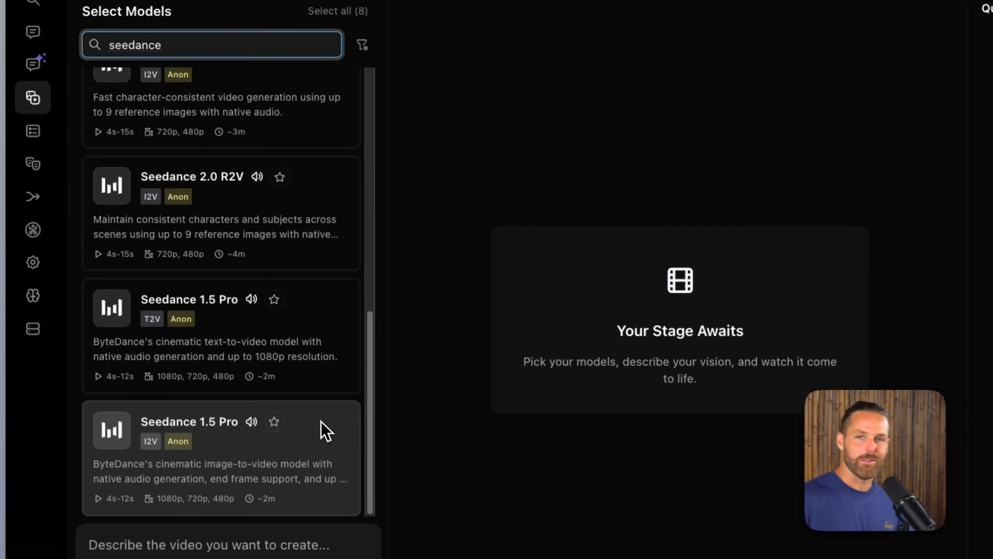
pyautogui.scroll(10, 326, 430)
pyautogui.doubleClick(319, 40)
pyautogui.click(317, 39)
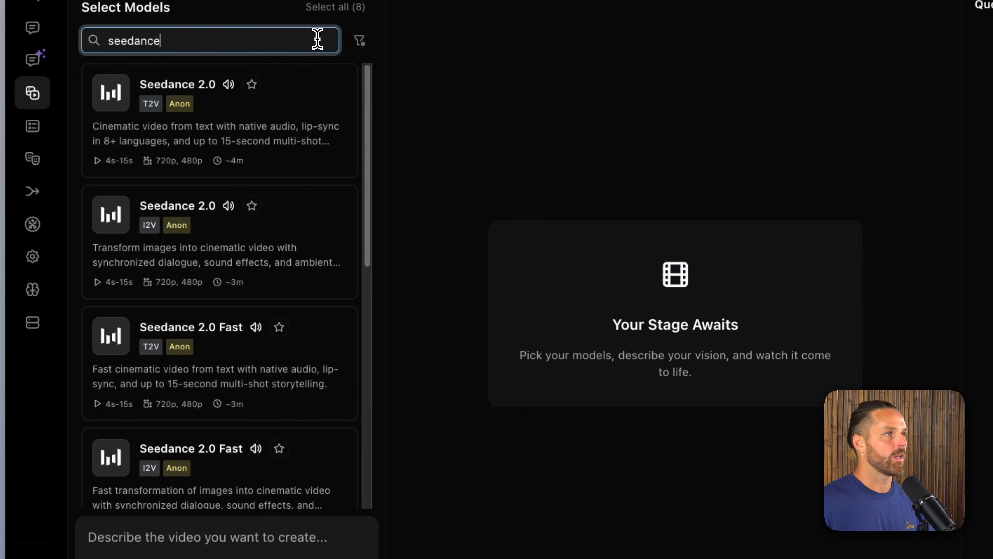
pyautogui.press('super+a')
pyautogui.press('BackSpace')
pyautogui.scroll(-15, 251, 228)
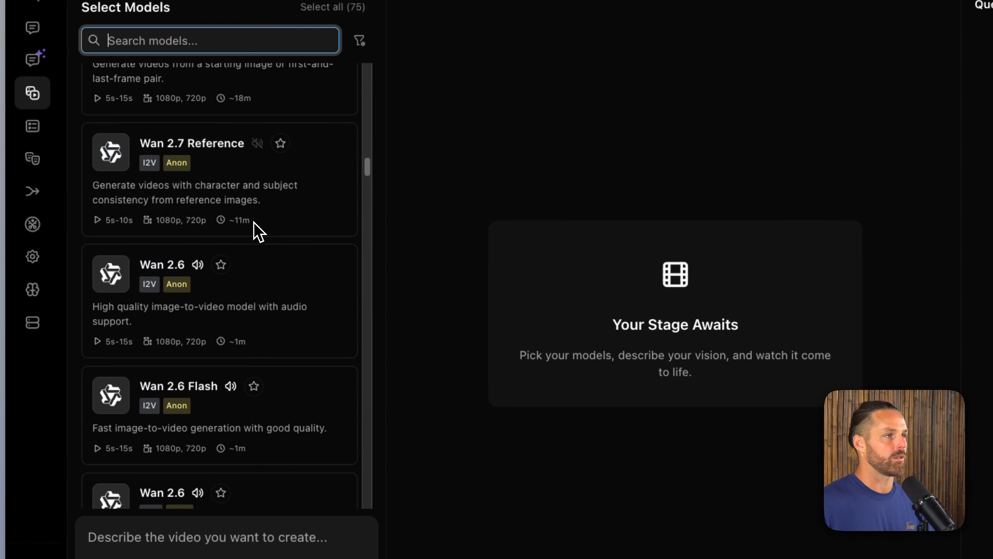
pyautogui.moveTo(370, 178); pyautogui.dragTo(372, 24)
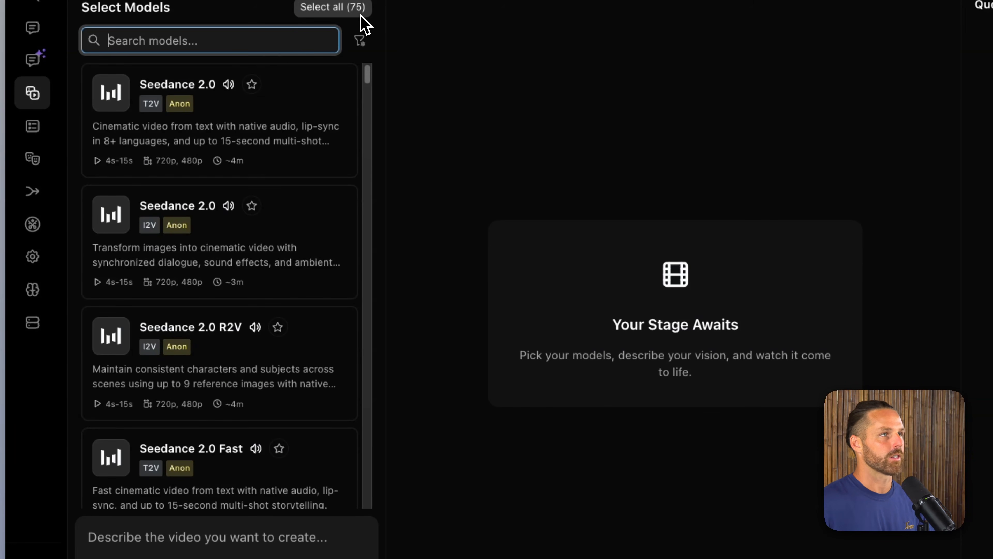
# Step: Search the video models for "seedance 2.0" and select Seedance 2.0 Fast R2V
pyautogui.click(285, 35)
pyautogui.write('seedance 2.0')
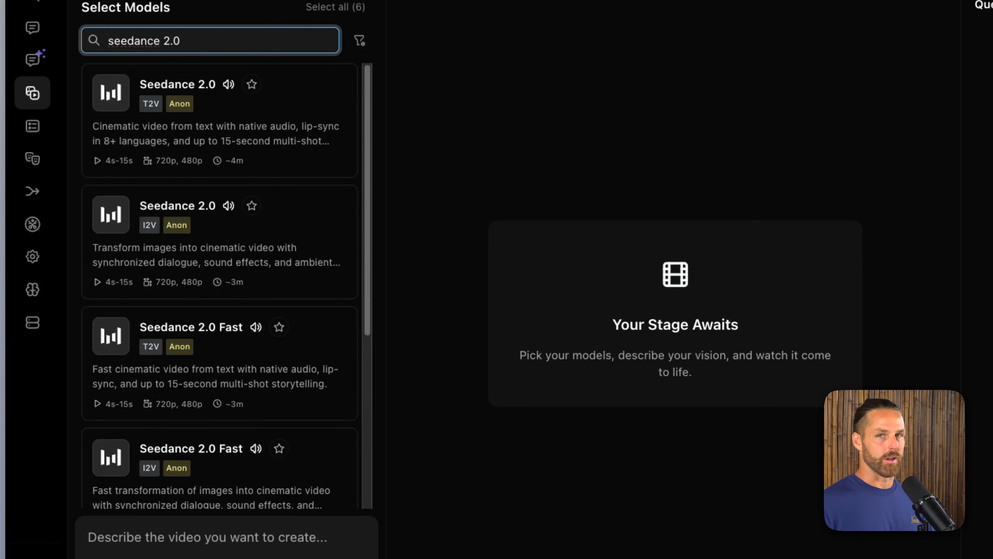
pyautogui.scroll(-5, 228, 261)
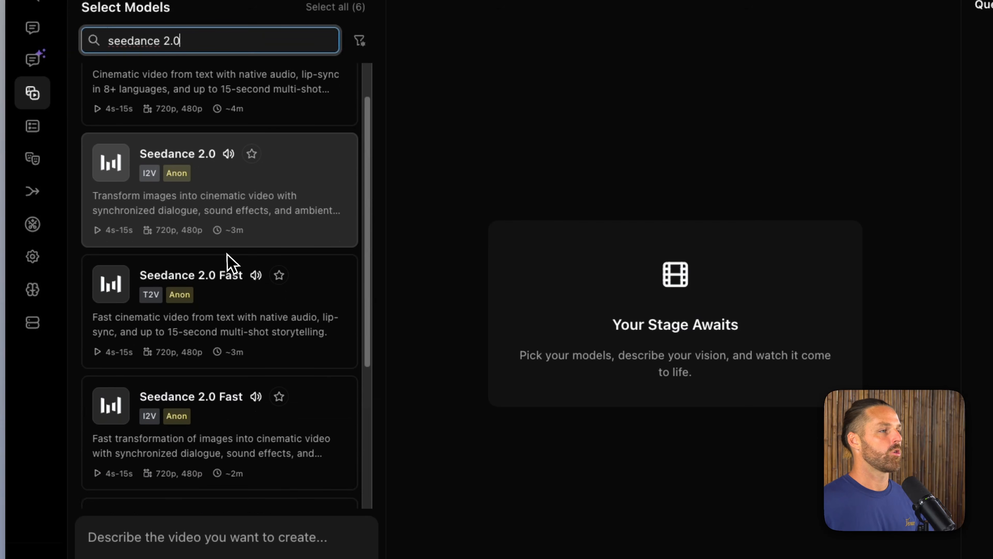
pyautogui.scroll(-1, 243, 359)
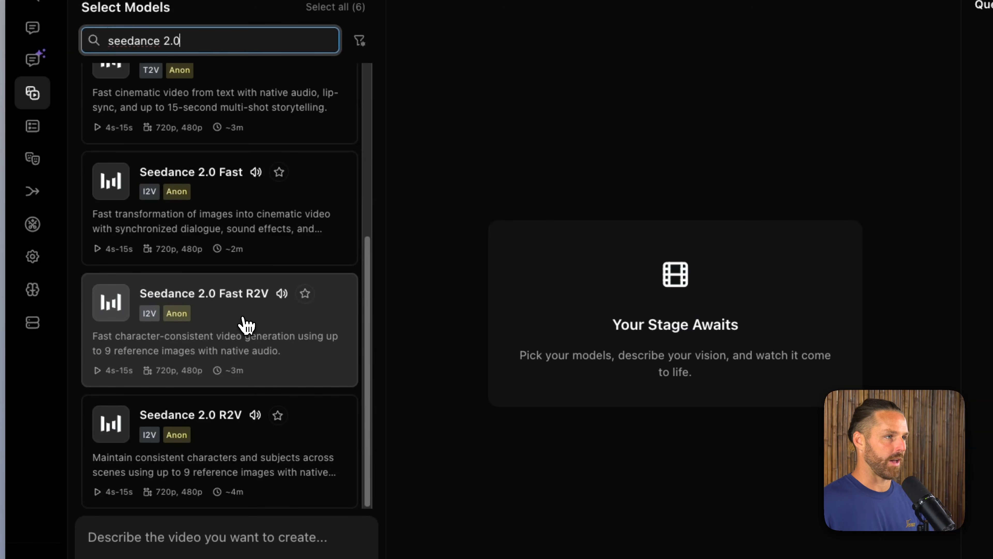
pyautogui.click(247, 324)
pyautogui.click(633, 339)
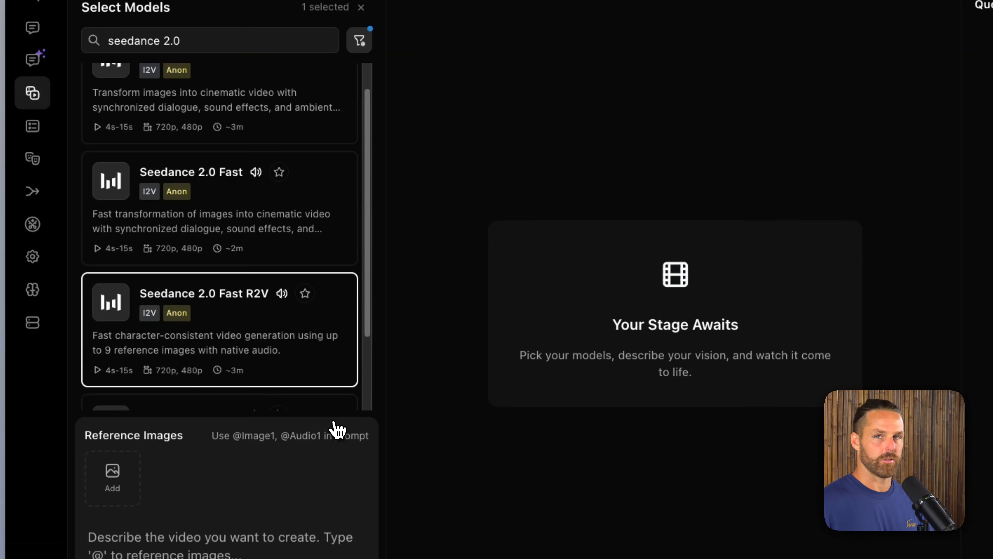
# Step: Copy the Video 1 prompt, The Desolate Trek, from the chat and paste it as the video prompt
pyautogui.scroll(-3, 291, 266)
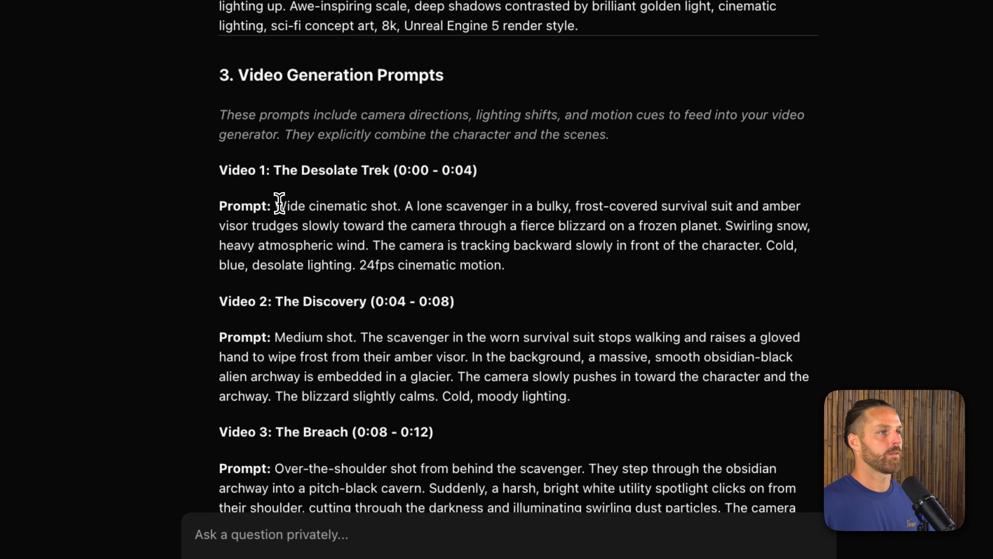
pyautogui.moveTo(276, 206); pyautogui.dragTo(516, 255)
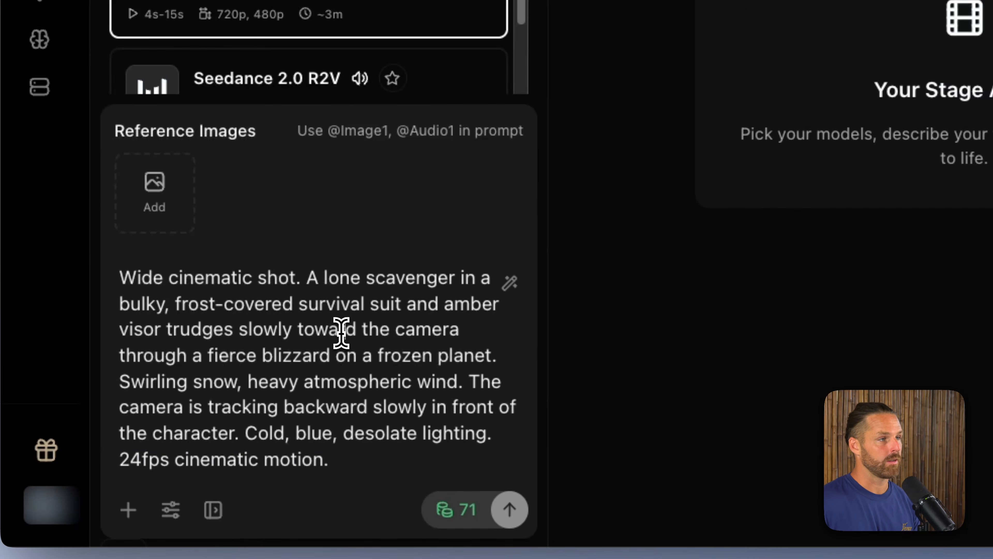
pyautogui.moveTo(307, 279); pyautogui.dragTo(424, 279)
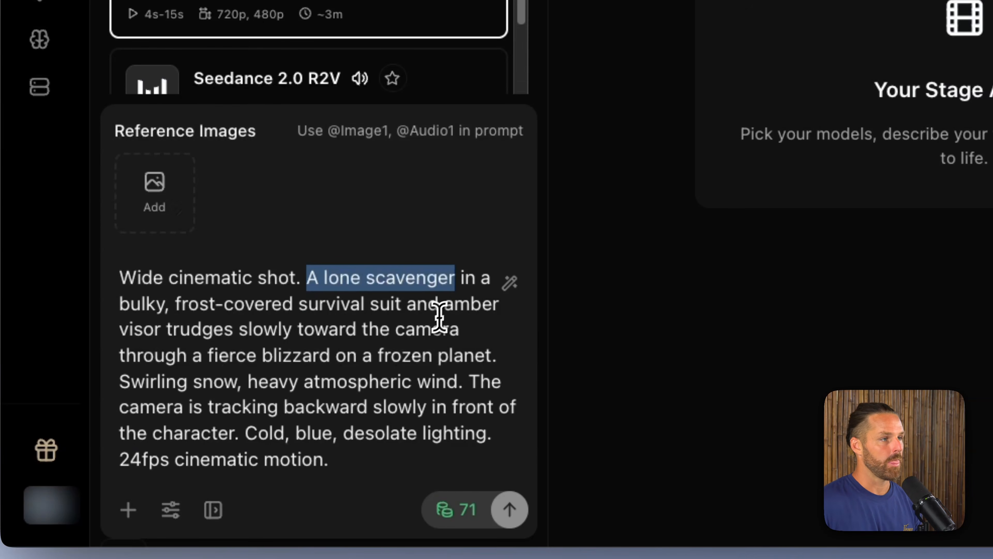
pyautogui.click(195, 279)
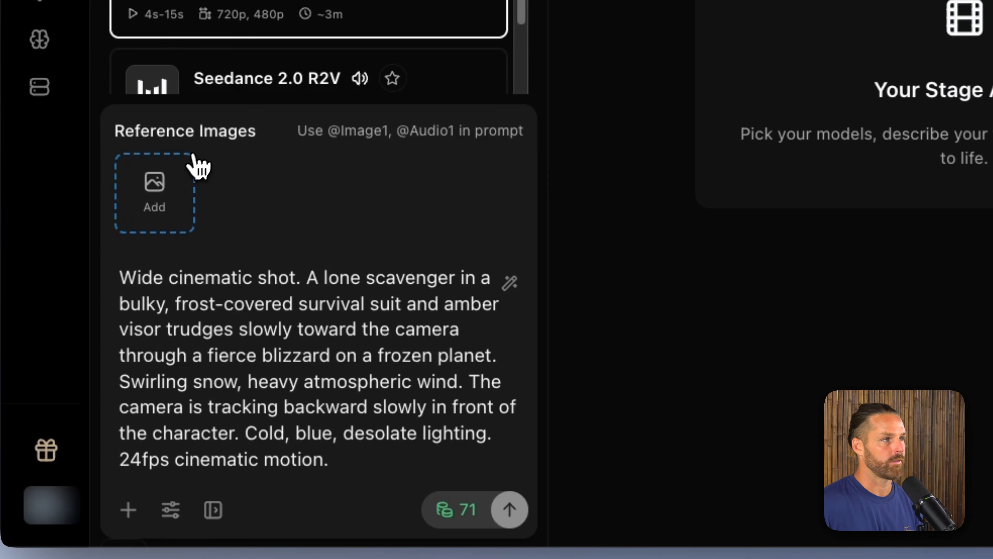
pyautogui.click(159, 195)
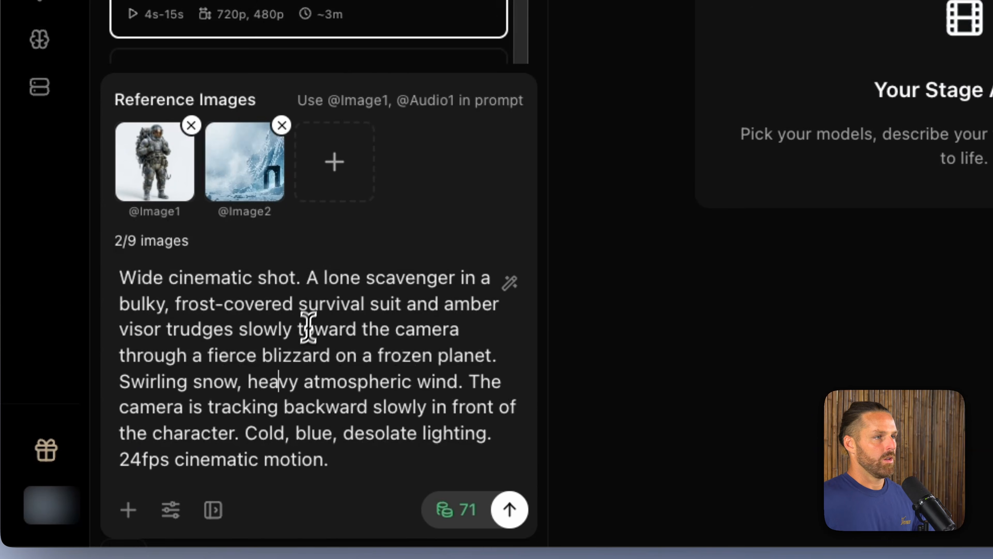
pyautogui.click(457, 276)
pyautogui.write('@')
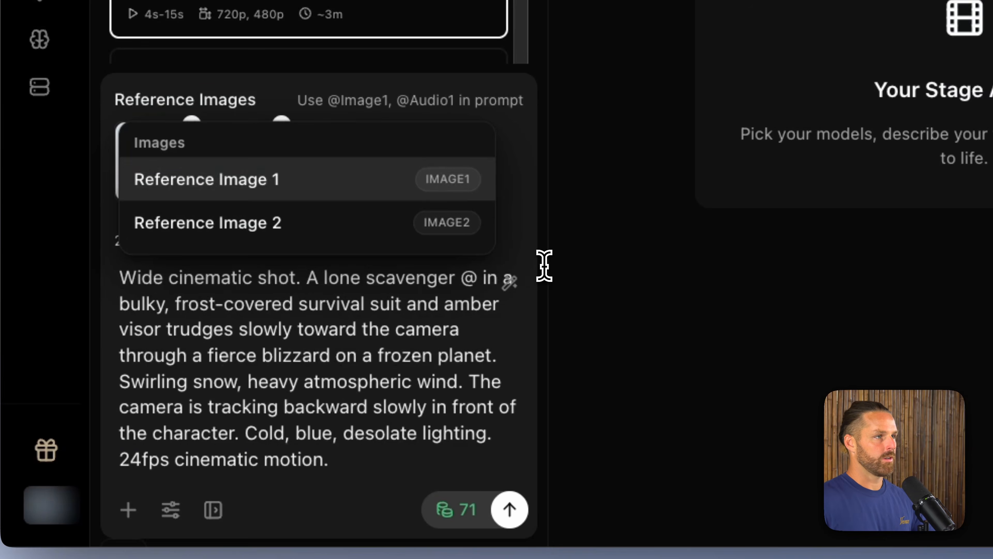
pyautogui.press('Return')
pyautogui.write(')')
pyautogui.click(493, 270)
pyautogui.write('(')
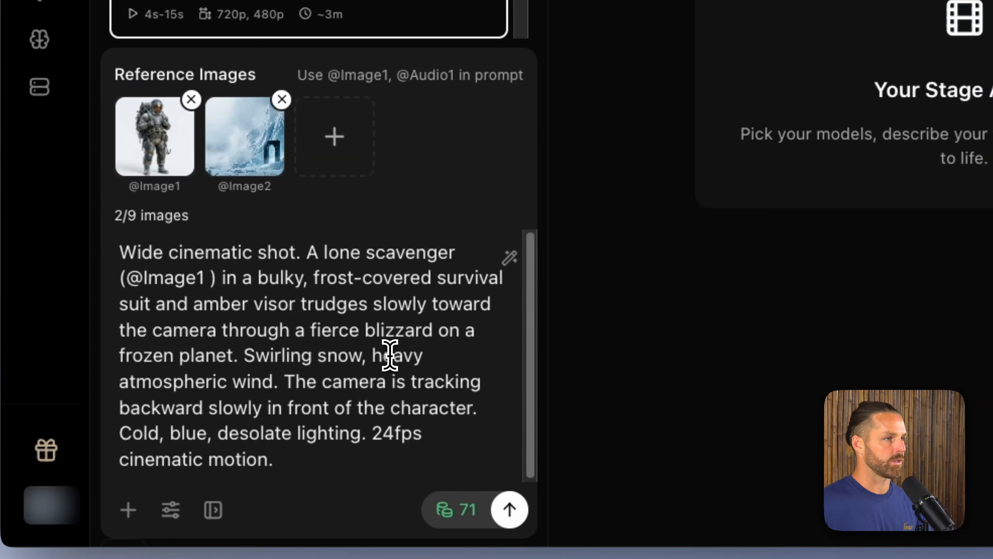
pyautogui.click(239, 355)
pyautogui.write('(@u')
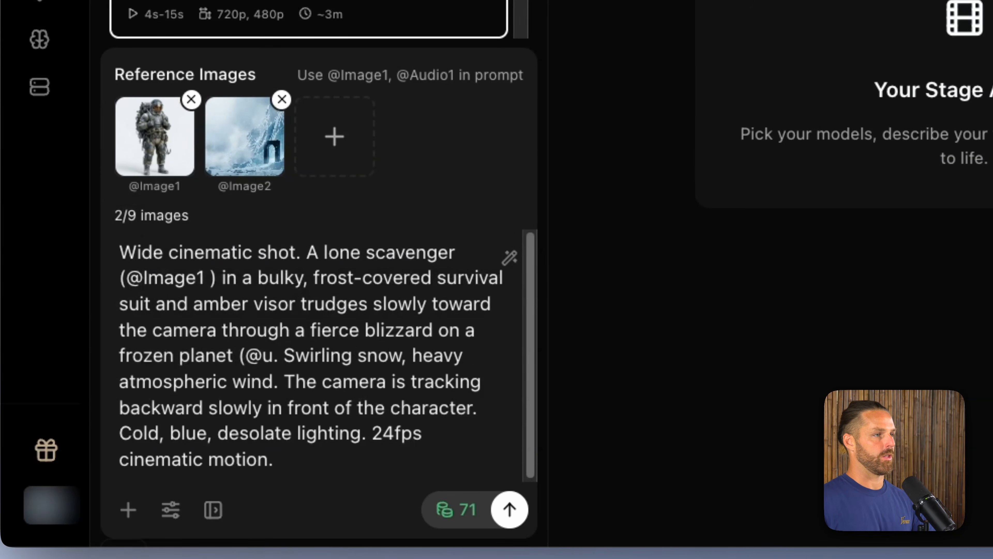
pyautogui.press('BackSpace')
pyautogui.press('Down')
pyautogui.press('Return')
pyautogui.press('BackSpace')
pyautogui.write(')')
pyautogui.click(454, 368)
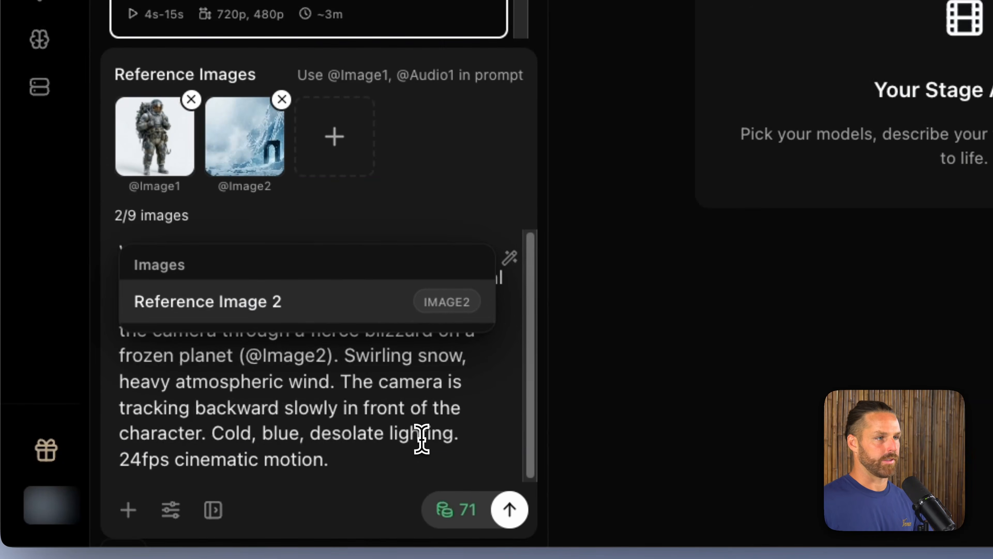
pyautogui.click(404, 416)
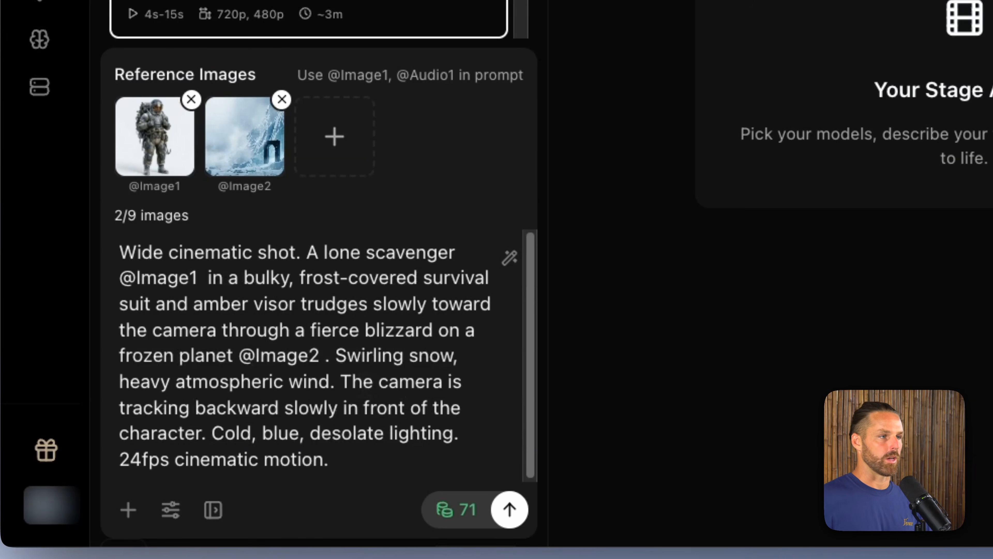
# Step: Check Video 1's time range in the chat and set the video duration to 5s
pyautogui.moveTo(213, 428); pyautogui.dragTo(450, 434)
pyautogui.click(466, 434)
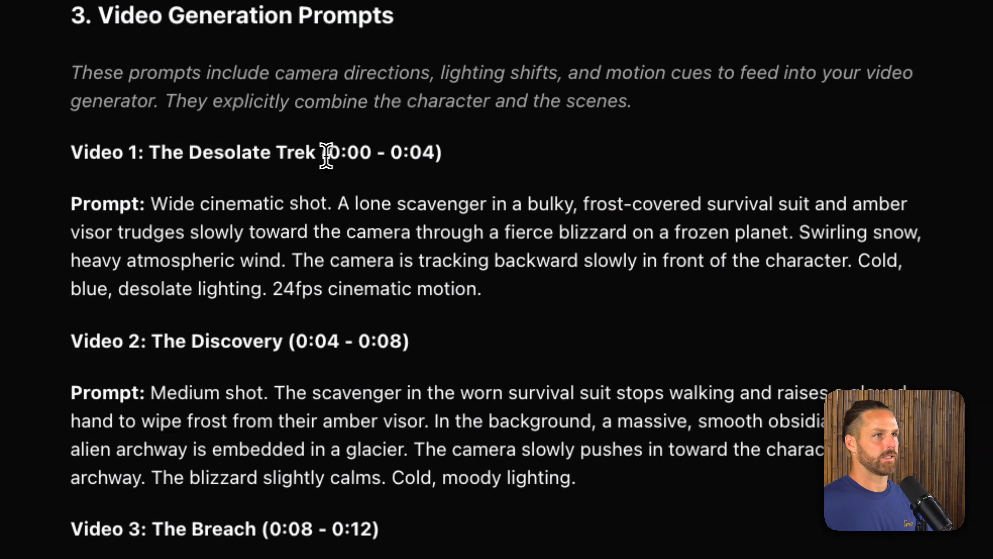
pyautogui.moveTo(325, 154); pyautogui.dragTo(452, 153)
pyautogui.click(453, 153)
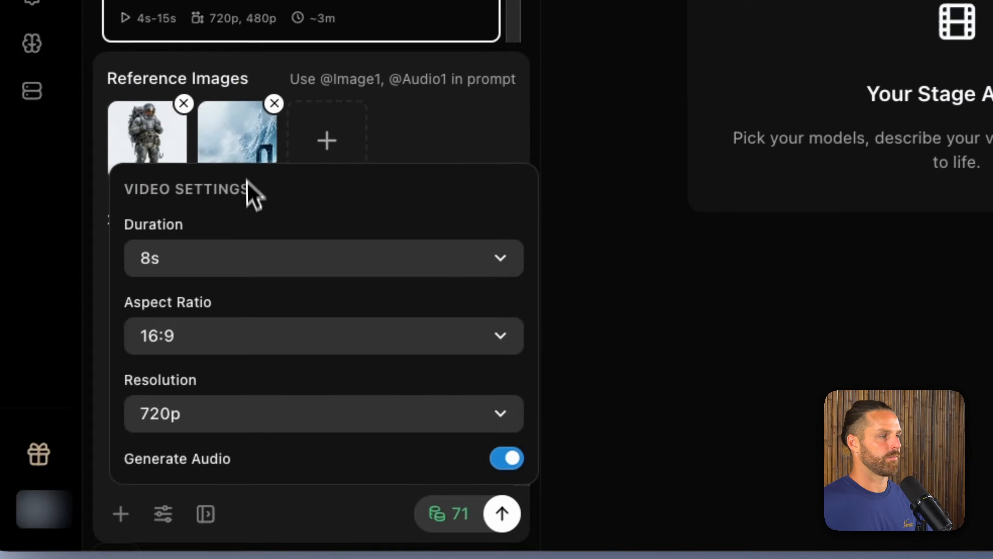
pyautogui.click(244, 253)
pyautogui.click(367, 270)
pyautogui.click(395, 204)
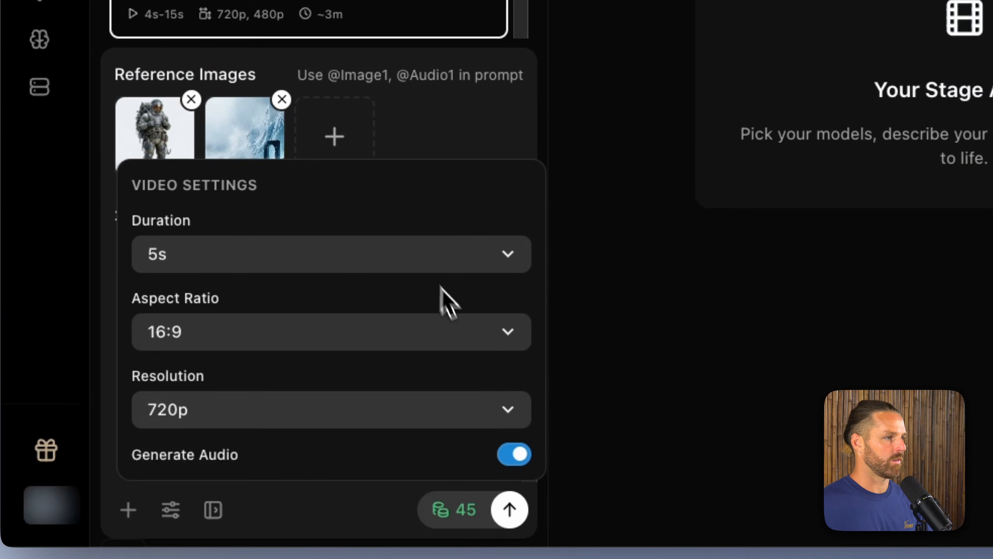
pyautogui.click(288, 506)
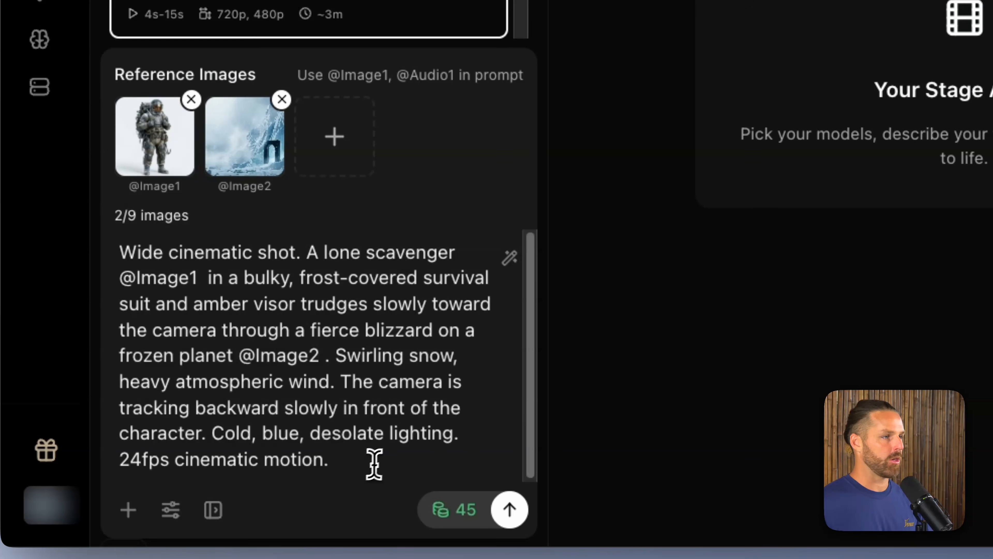
# Step: Append "NO MUSIC, sound FX OK." to the prompt and generate the first video
pyautogui.click(384, 459)
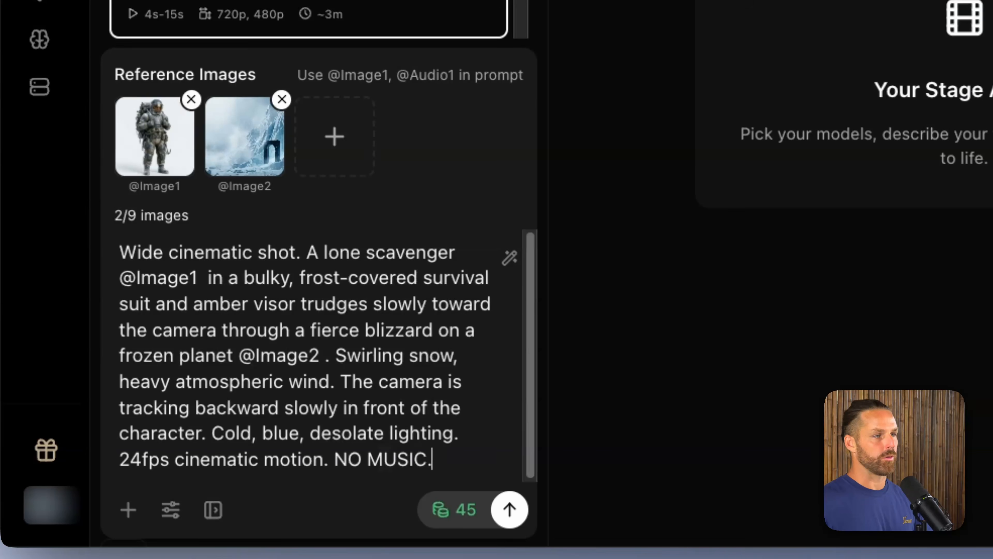
pyautogui.write('NO MUSIC.')
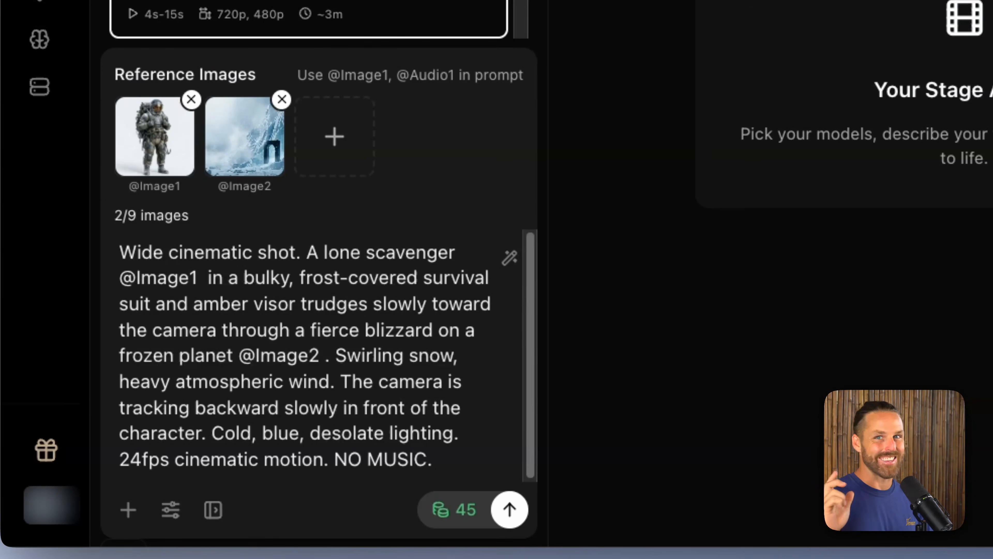
pyautogui.press('BackSpace')
pyautogui.write(', sound FX OK')
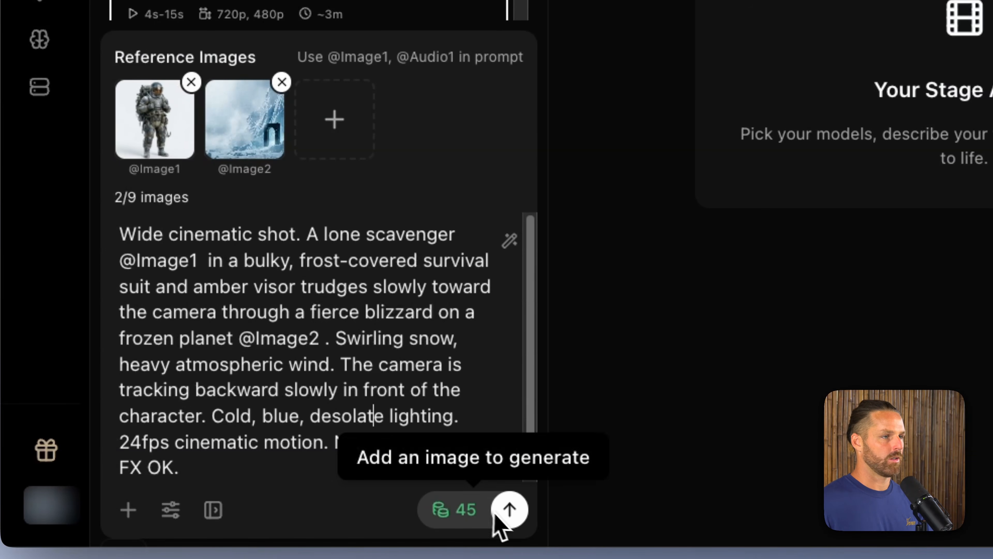
pyautogui.click(509, 509)
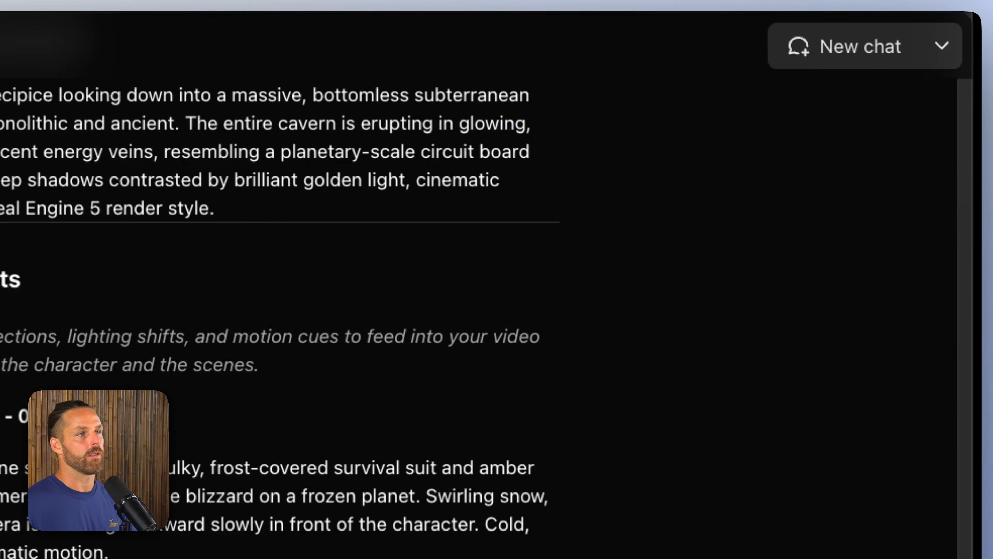
# Step: Replace the video prompt with the Video 2 prompt, The Discovery, copied from the chat
pyautogui.scroll(-3, 274, 274)
pyautogui.moveTo(174, 149); pyautogui.dragTo(751, 220)
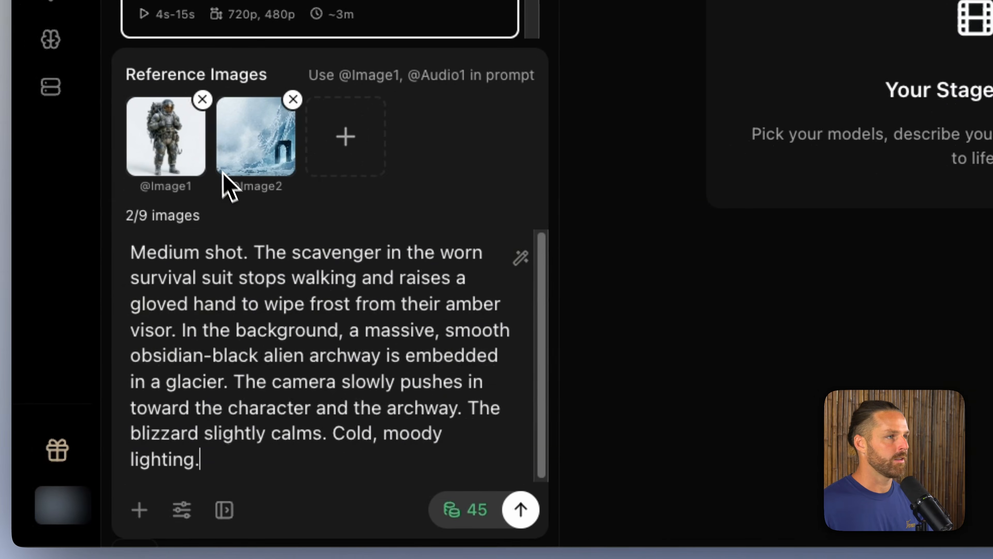
# Step: Swap the icy archway reference for the dark cavern image and clear the reference images
pyautogui.click(290, 98)
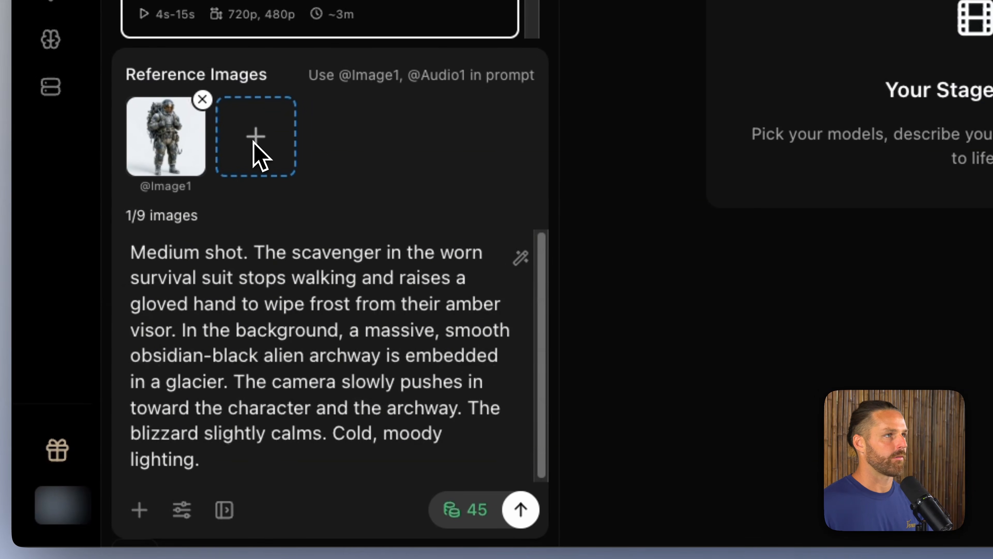
pyautogui.click(256, 151)
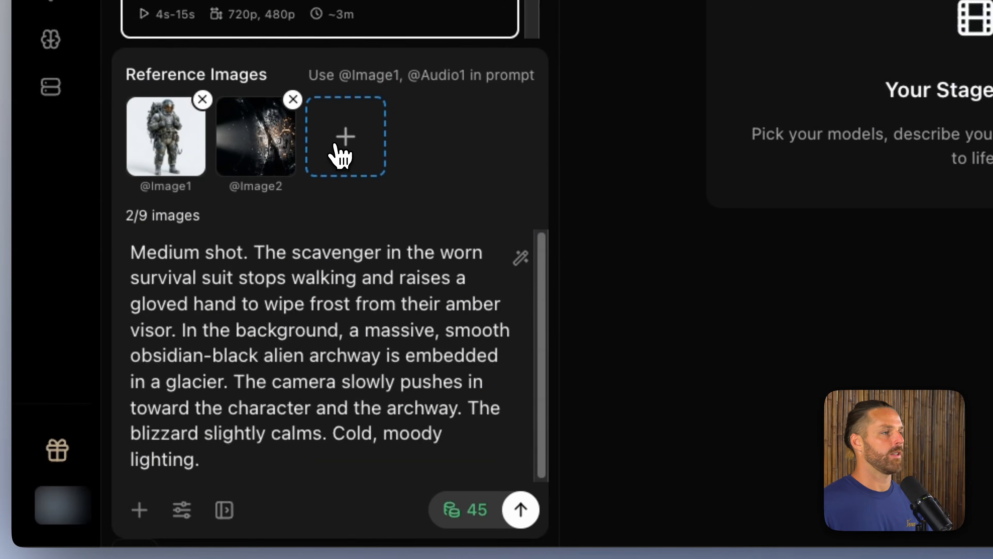
pyautogui.click(339, 153)
pyautogui.press('space')
pyautogui.press('Return')
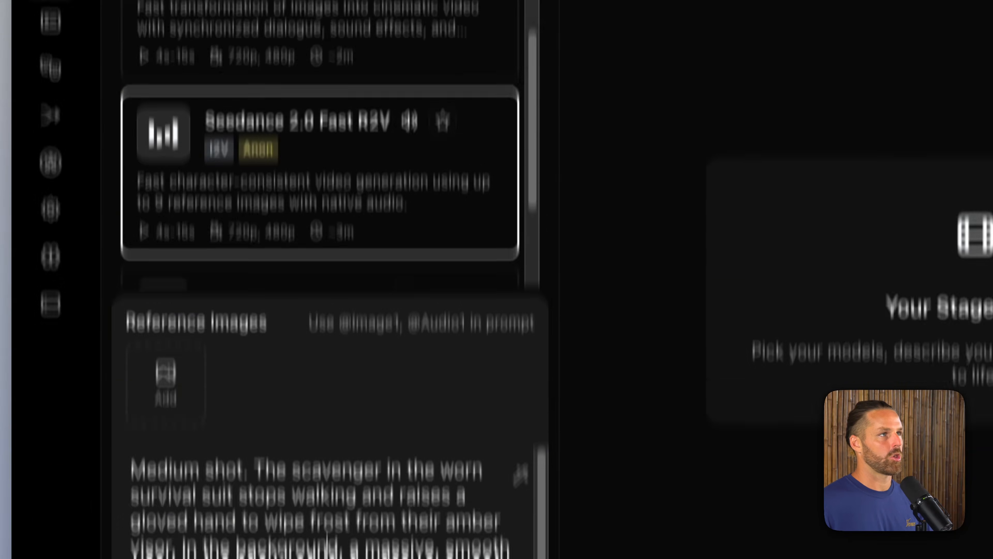
# Step: Search the video models for "kling" and select Kling O3 Standard R2V
pyautogui.tripleClick(234, 190)
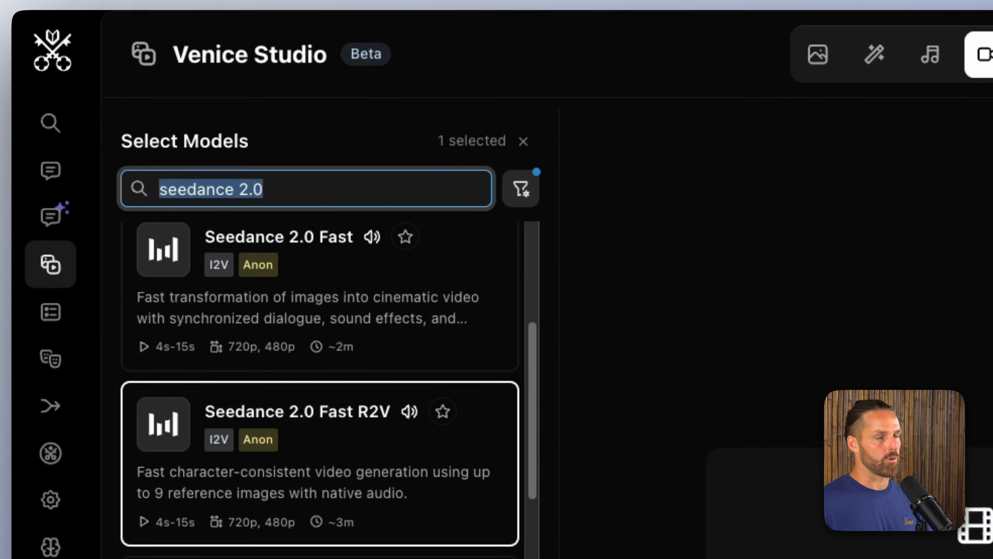
pyautogui.write('kling')
pyautogui.scroll(-10, 388, 417)
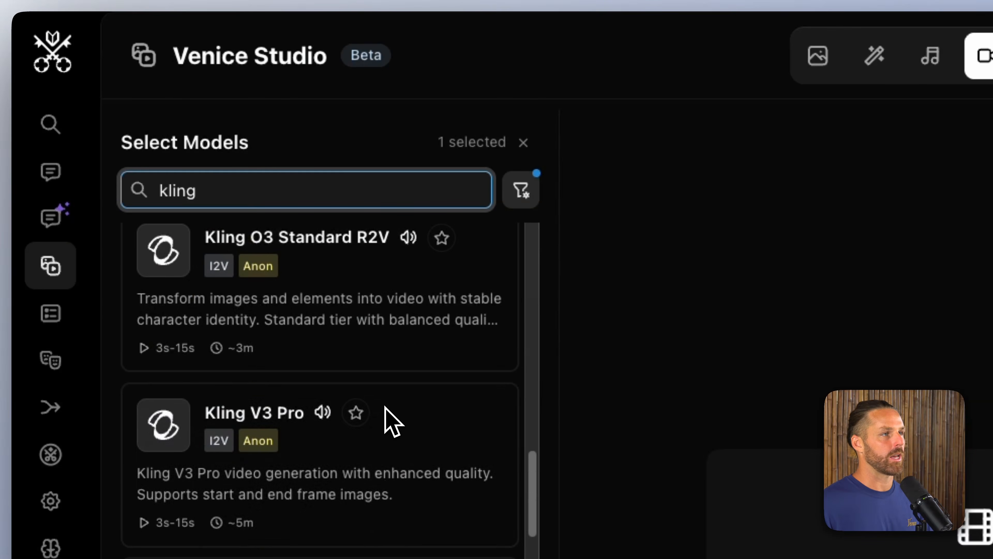
pyautogui.scroll(1, 393, 392)
pyautogui.scroll(1, 387, 332)
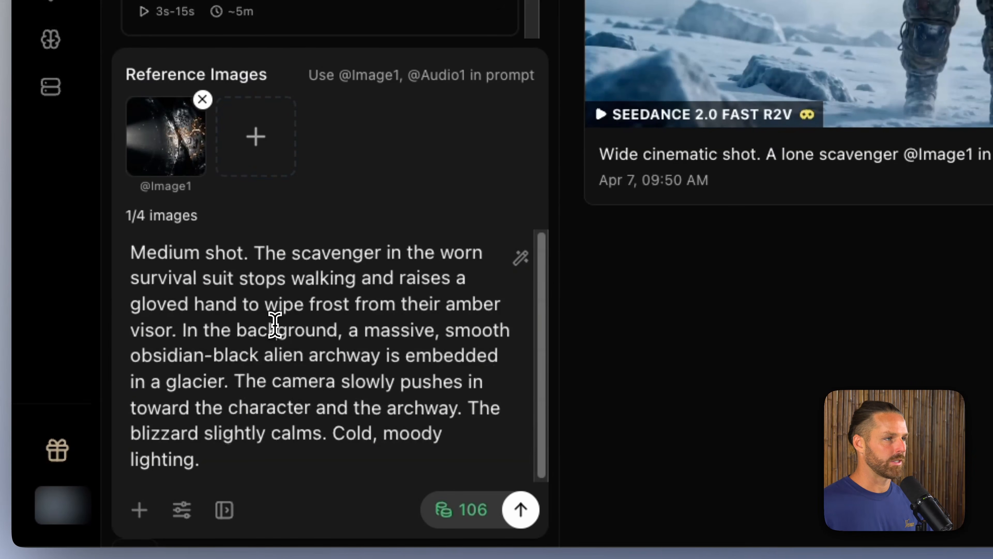
# Step: Open the References settings for the video and add a new element
pyautogui.click(148, 507)
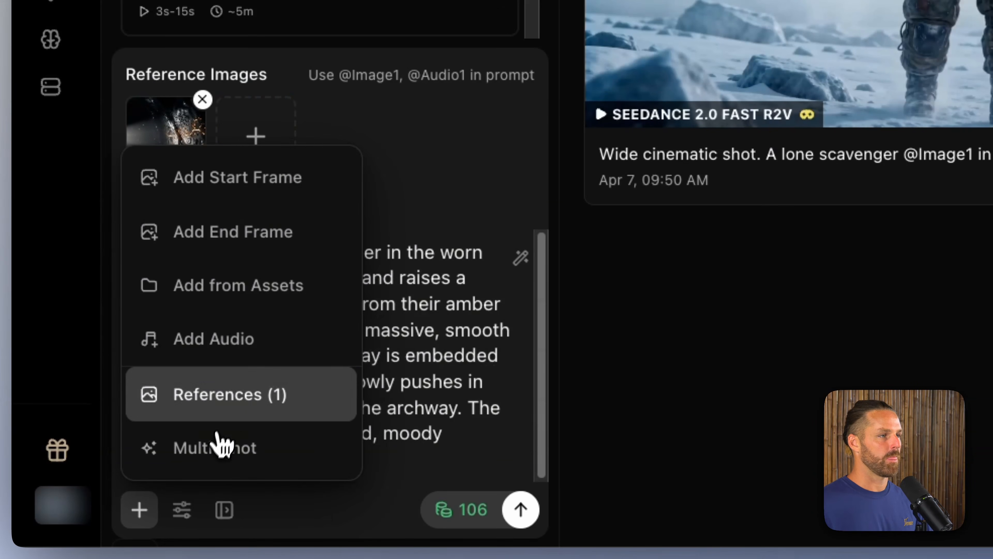
pyautogui.click(233, 394)
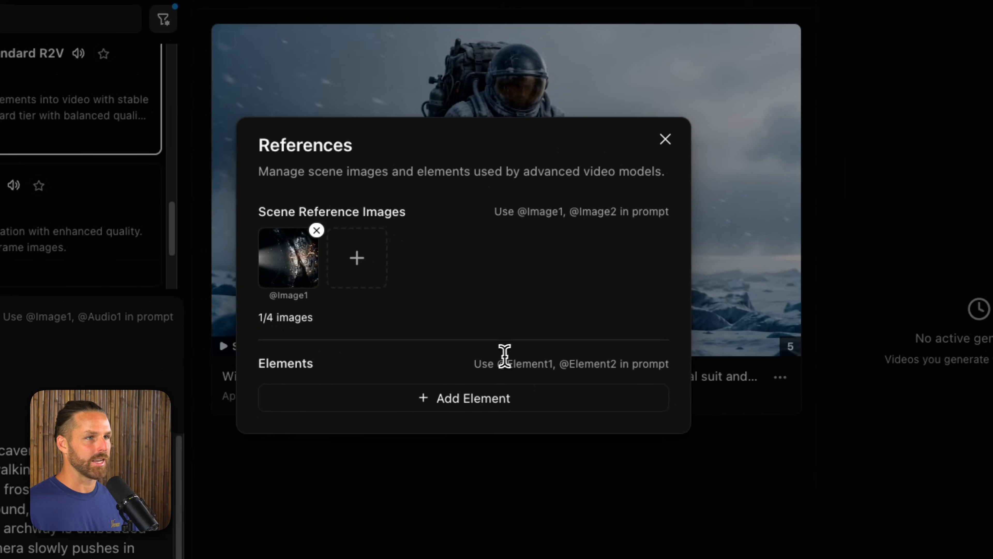
pyautogui.moveTo(494, 358); pyautogui.dragTo(645, 356)
pyautogui.click(581, 361)
pyautogui.click(485, 399)
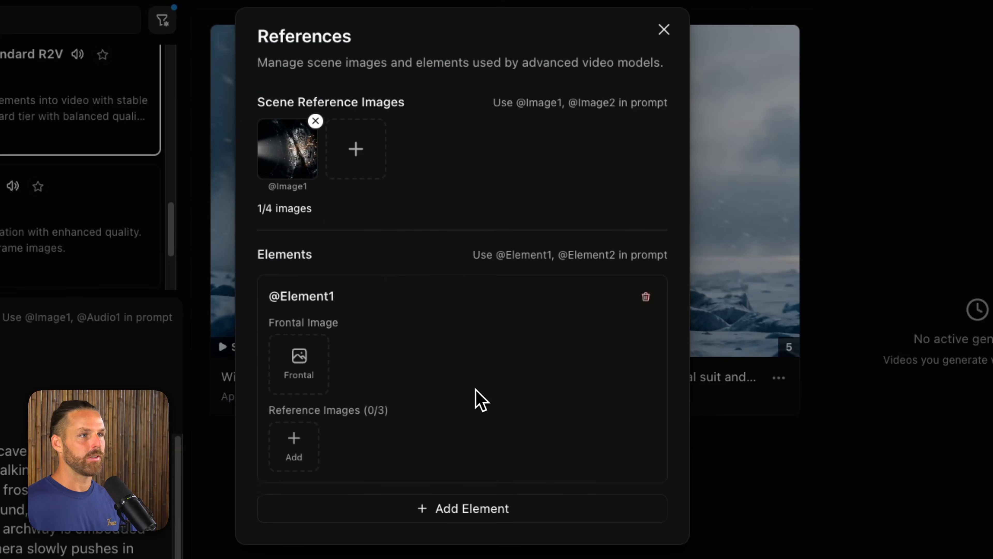
# Step: Set the scavenger's front view as Element1's frontal image and add the side and back views as its reference images
pyautogui.click(310, 365)
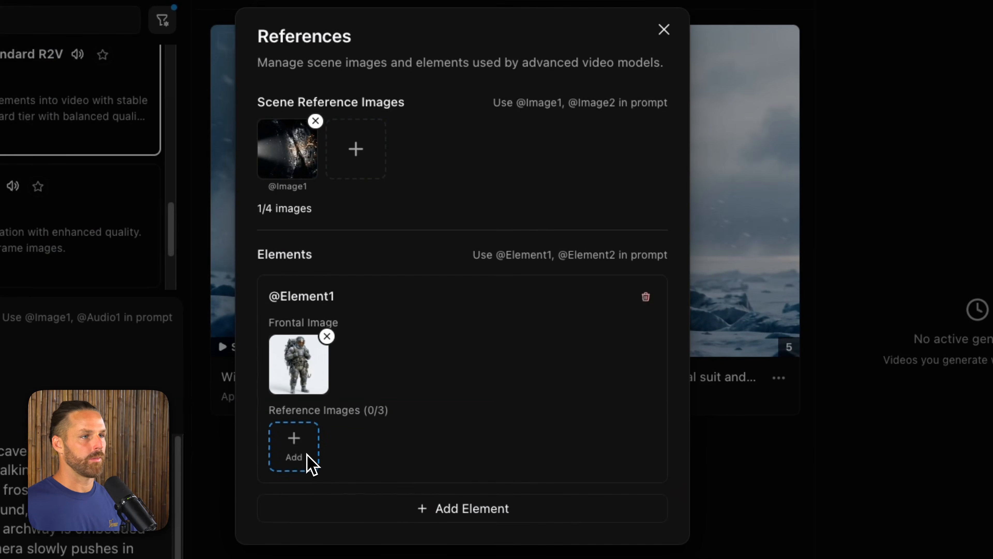
pyautogui.click(298, 445)
pyautogui.click(347, 450)
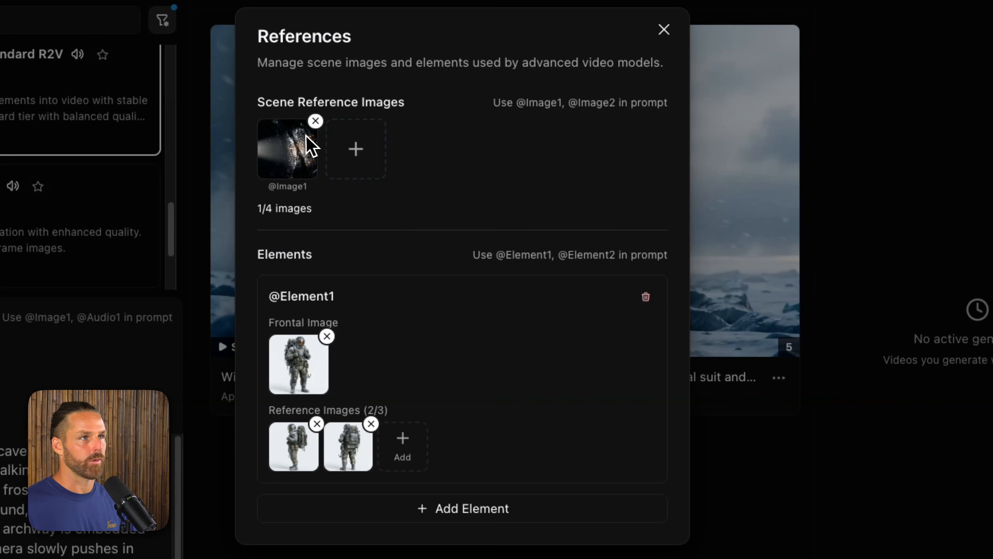
pyautogui.click(664, 29)
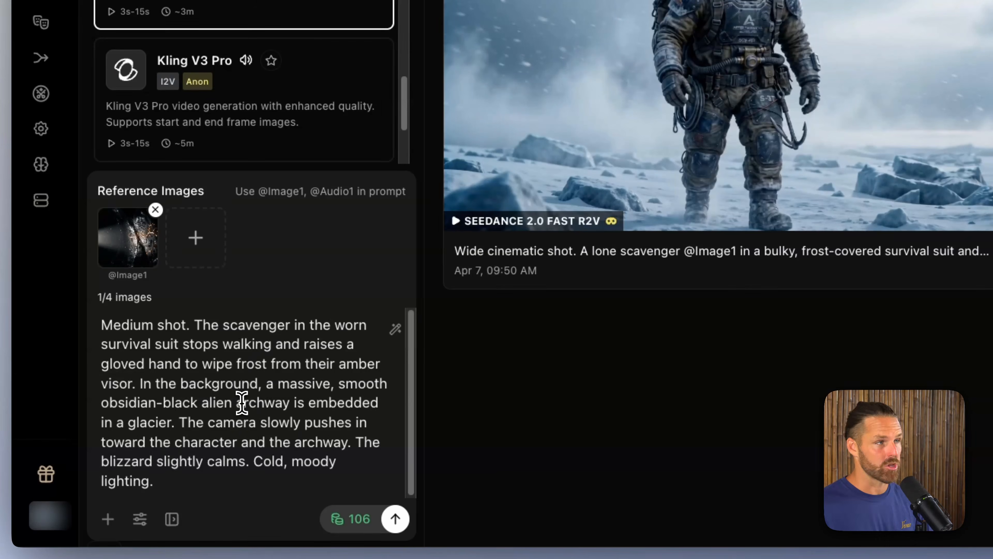
pyautogui.click(184, 343)
pyautogui.write('@')
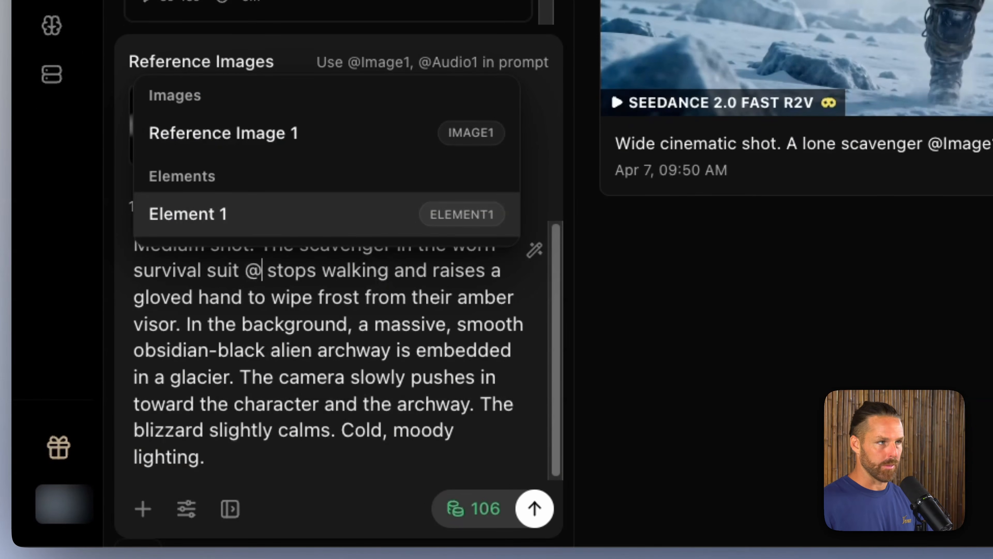
pyautogui.press('Return')
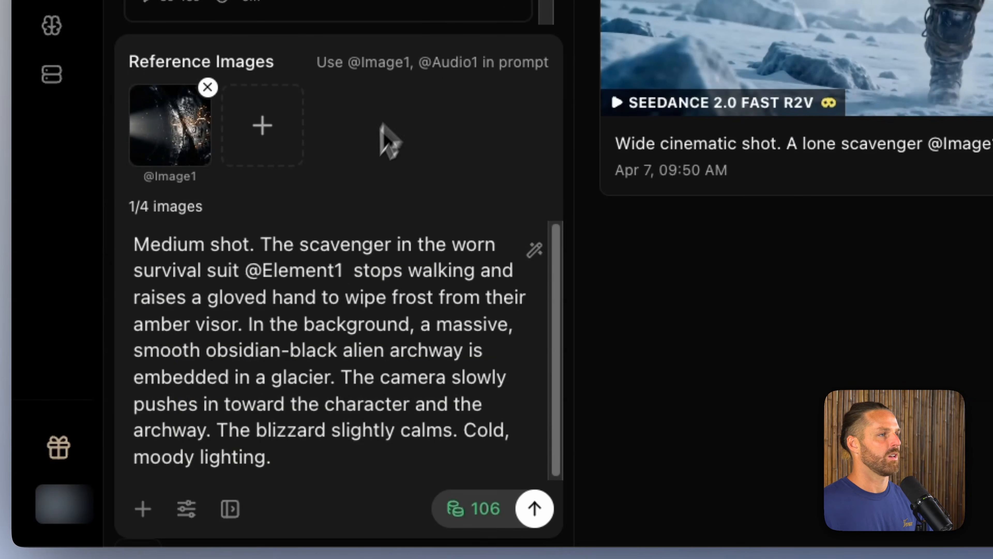
pyautogui.click(207, 87)
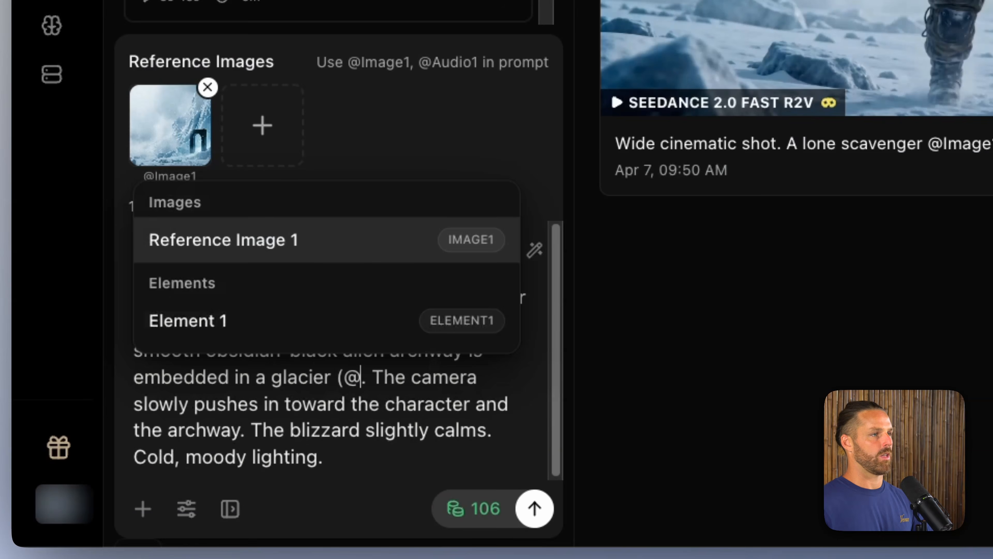
pyautogui.press('Return')
pyautogui.write(')')
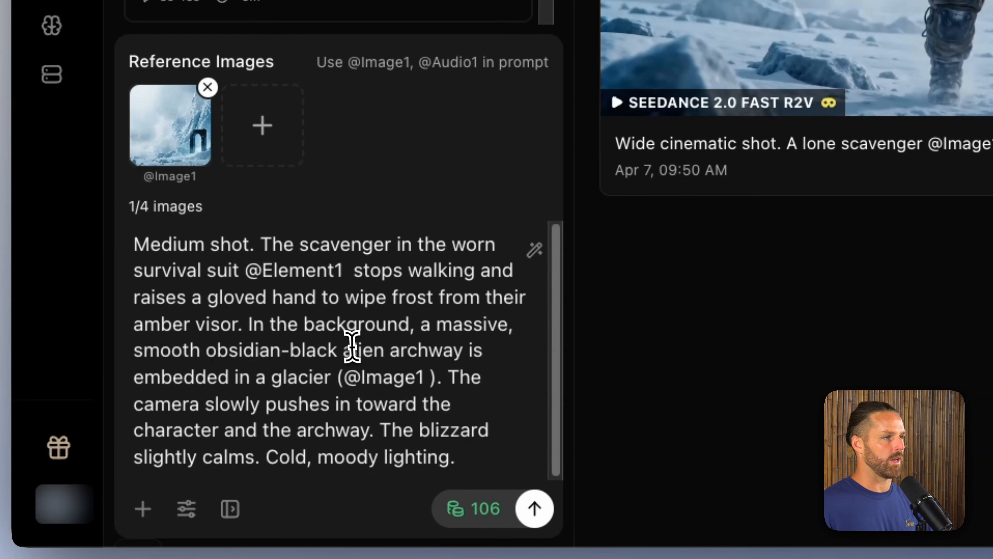
# Step: Check the 5s, 16:9 video settings, generate Video 2 with Seedance 2.0 Fast R2V and Kling O3 Standard R2V, and play the finished Video 1 clip
pyautogui.click(335, 429)
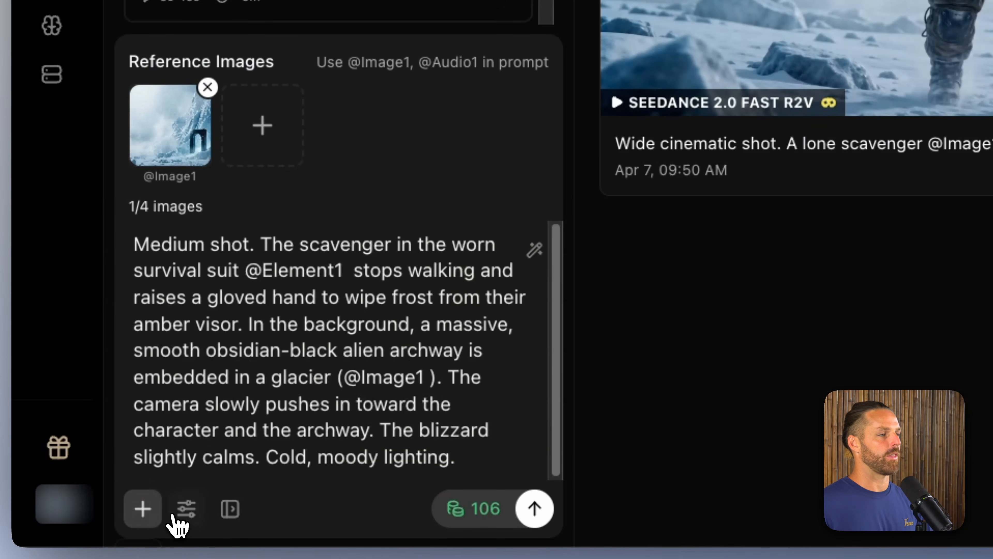
pyautogui.click(179, 511)
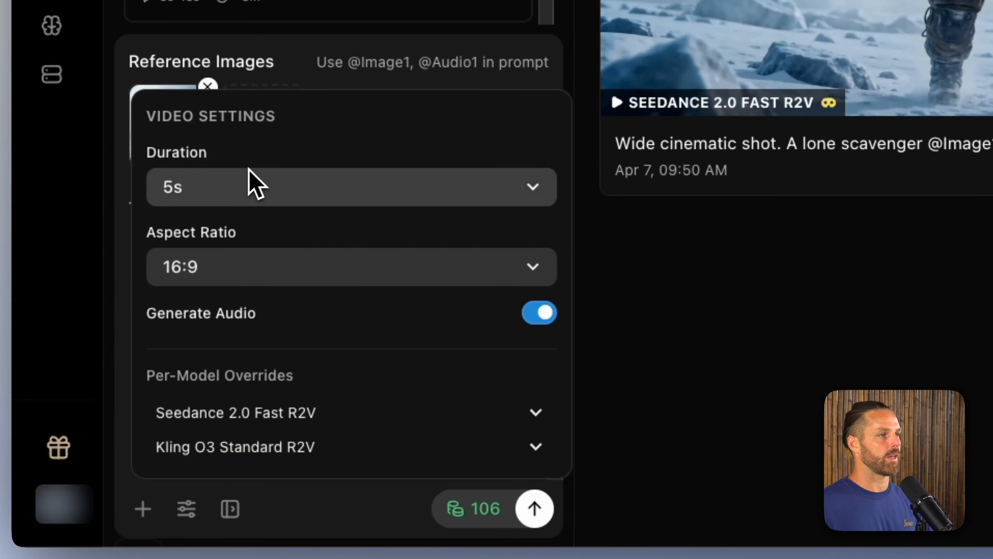
pyautogui.click(100, 186)
pyautogui.click(530, 508)
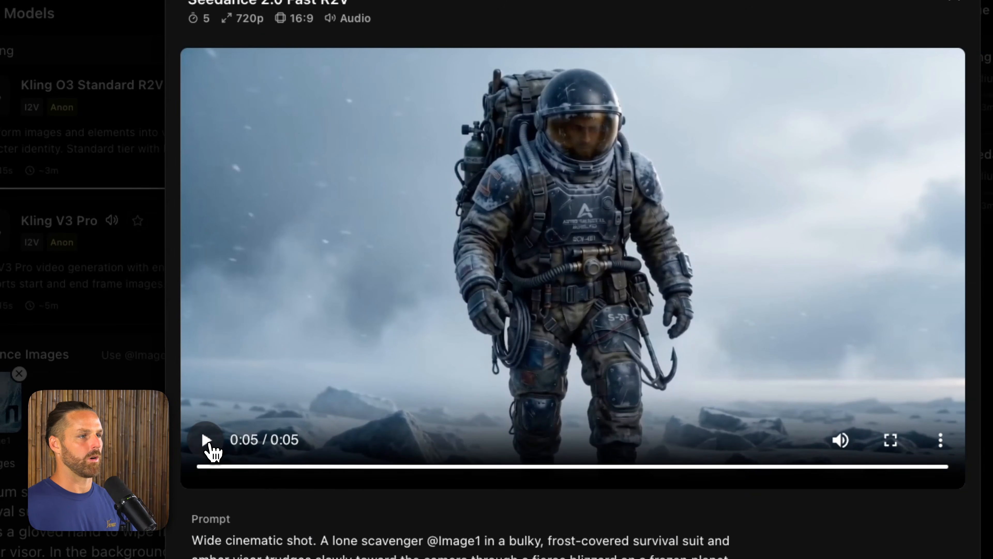
pyautogui.click(206, 440)
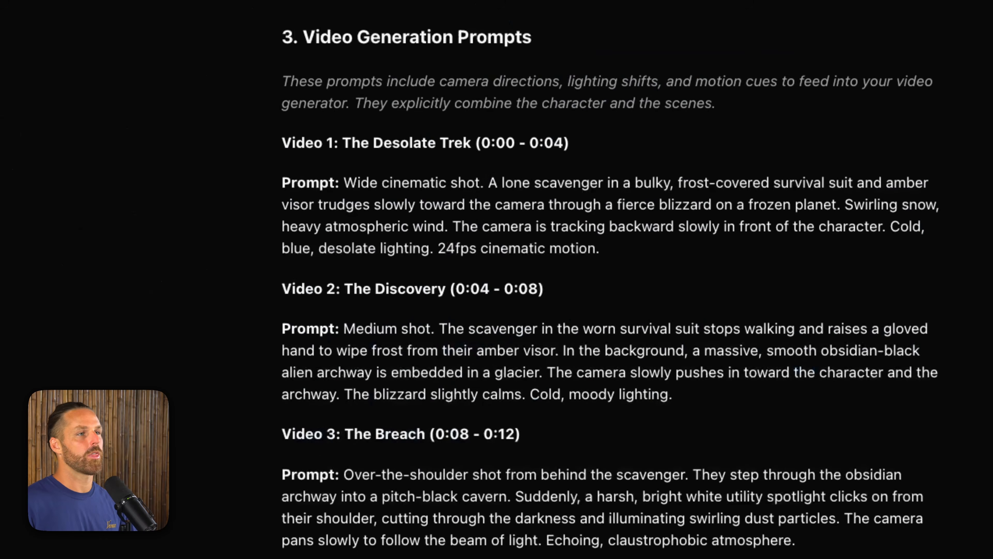
# Step: Copy the Video 3: The Breach prompt from the chat and replace the video prompt with it
pyautogui.scroll(-4, 450, 329)
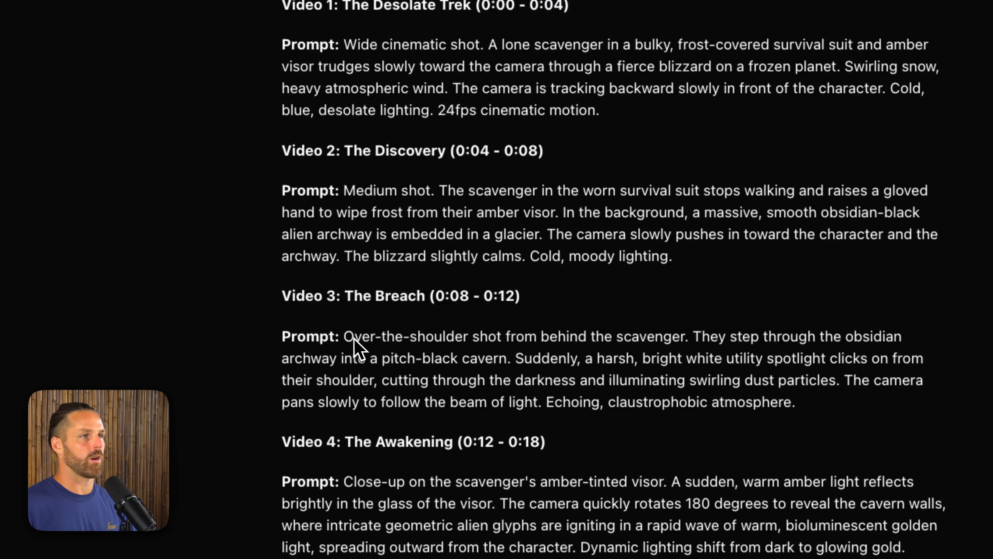
pyautogui.moveTo(345, 332); pyautogui.dragTo(840, 393)
pyautogui.hotkey('ctrl', 'c')
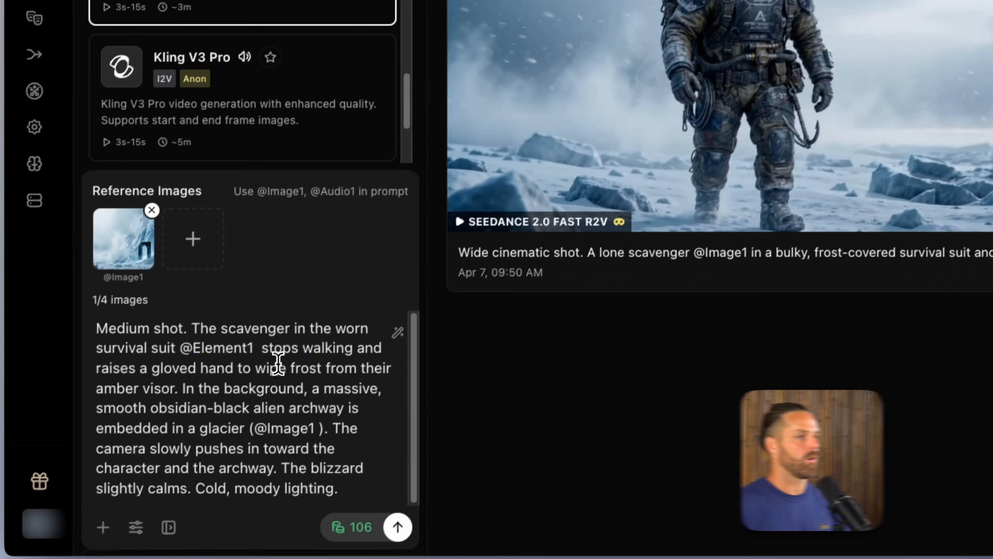
pyautogui.hotkey('ctrl', 'a')
pyautogui.hotkey('ctrl', 'v')
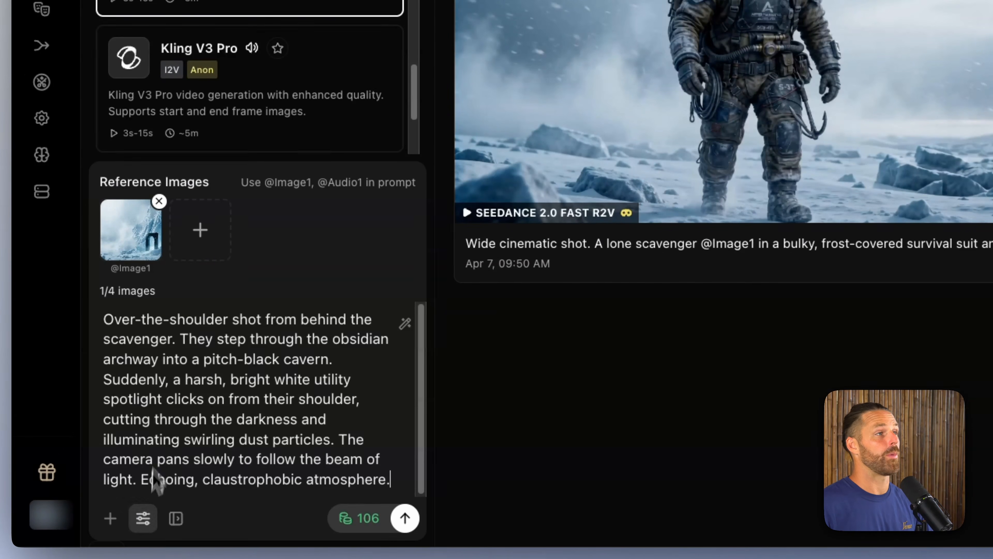
# Step: Deselect Kling O3 Standard R2V and filter the model list by "seeda", keeping only Seedance 2.0 Fast R2V selected
pyautogui.scroll(2, 206, 159)
pyautogui.click(290, 246)
pyautogui.moveTo(197, 73); pyautogui.dragTo(46, 66)
pyautogui.write('se')
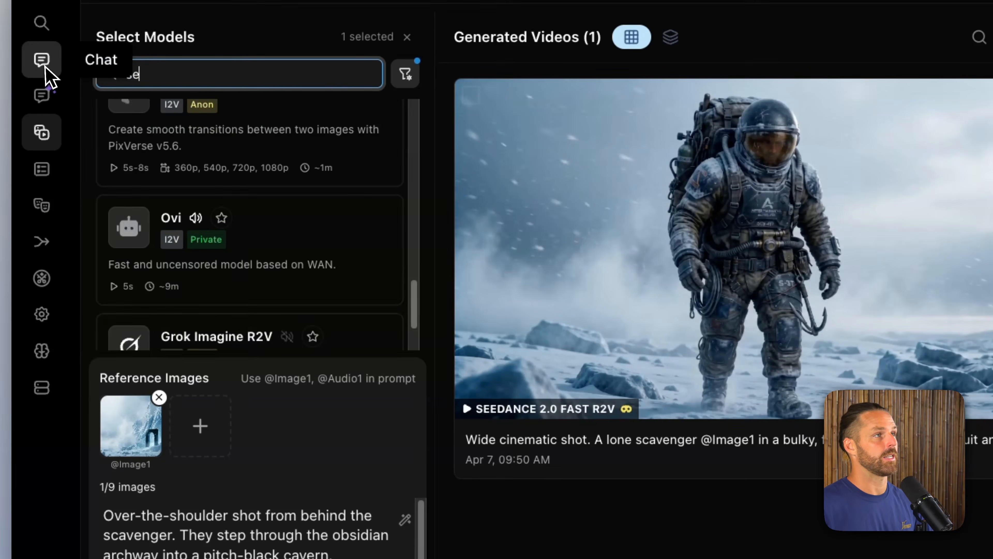
pyautogui.write('eda')
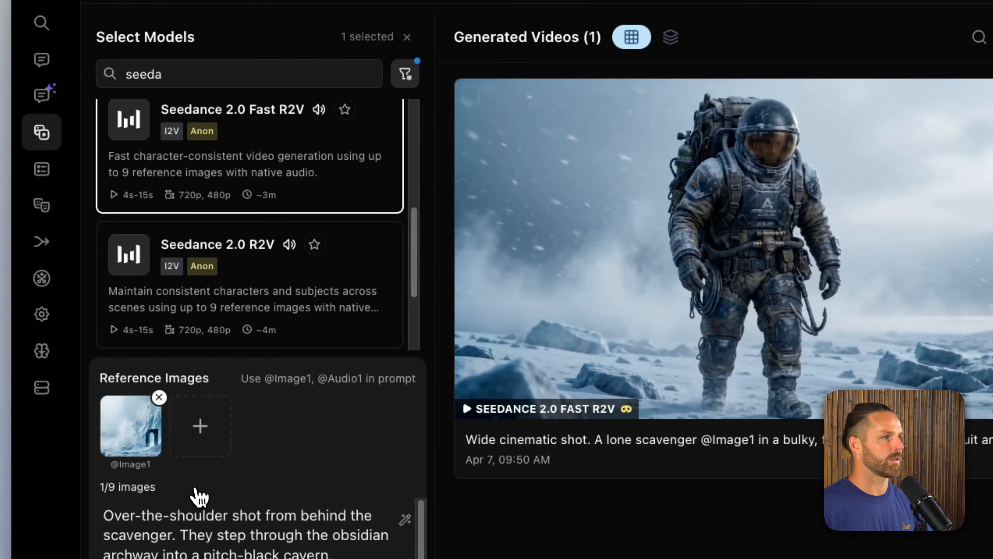
pyautogui.click(200, 429)
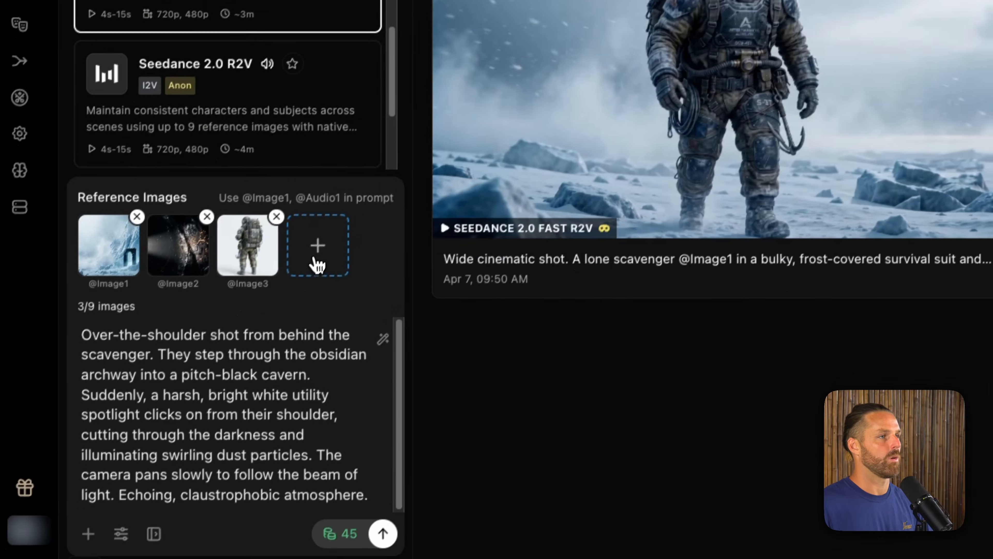
pyautogui.click(185, 335)
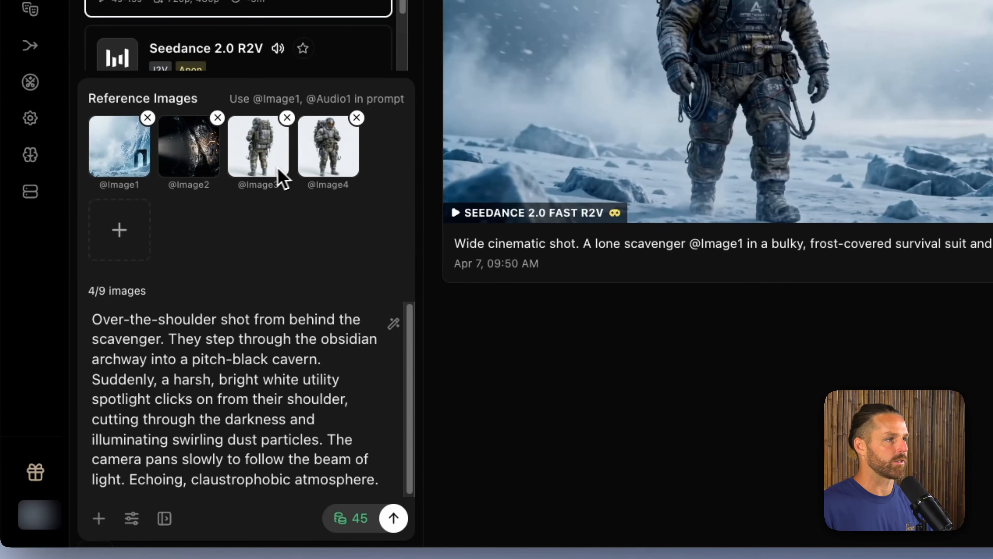
pyautogui.click(164, 336)
pyautogui.write('@')
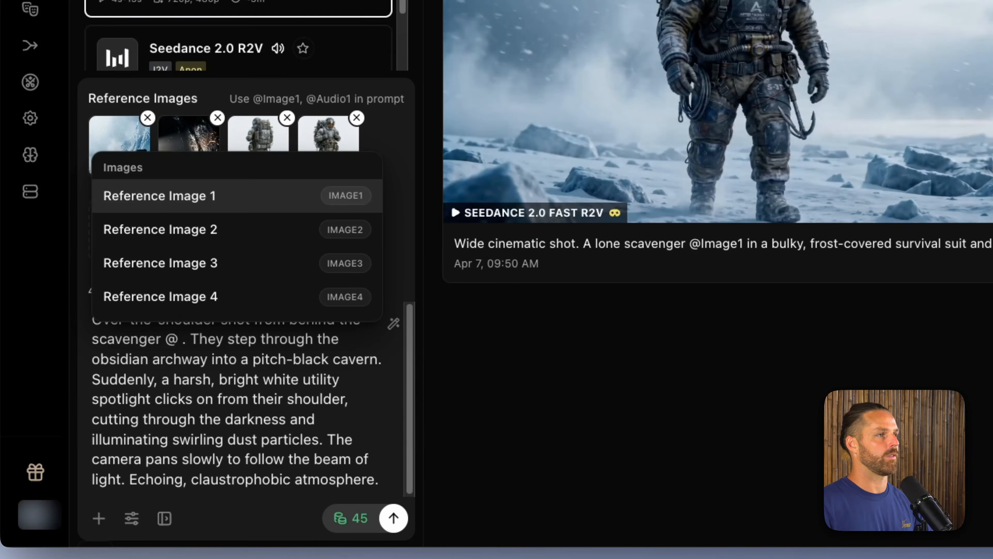
pyautogui.press('Down')
pyautogui.press('Down')
pyautogui.press('Return')
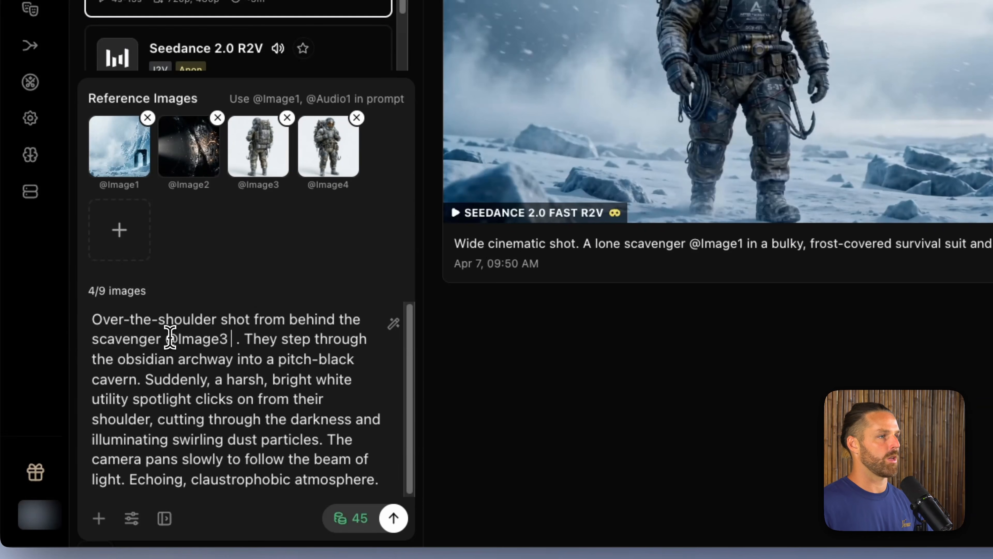
pyautogui.doubleClick(267, 341)
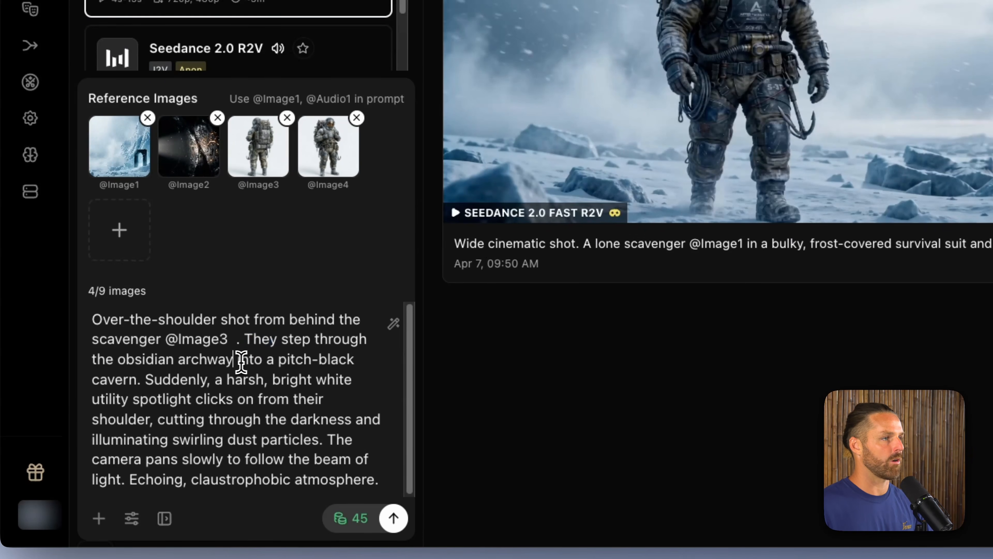
pyautogui.write('@image in')
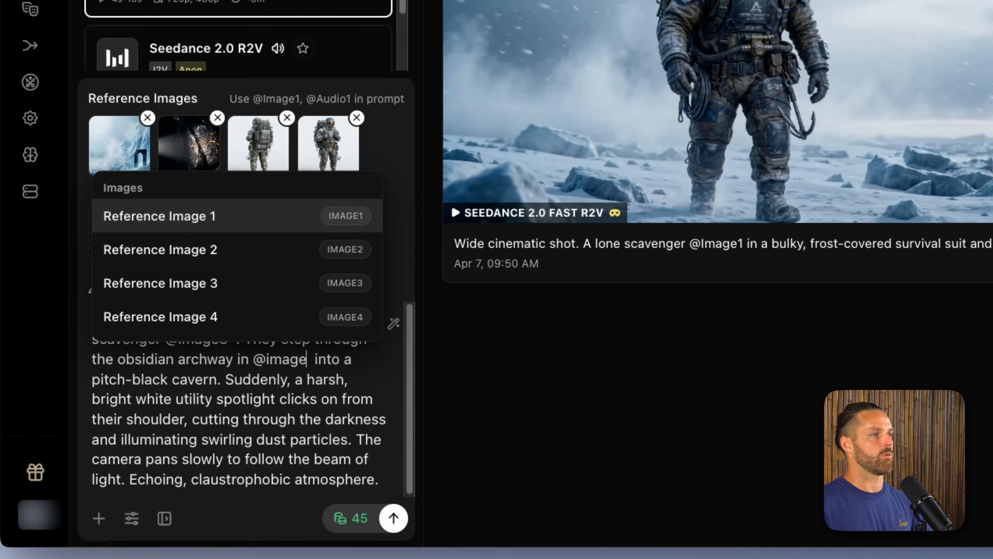
pyautogui.press('Return')
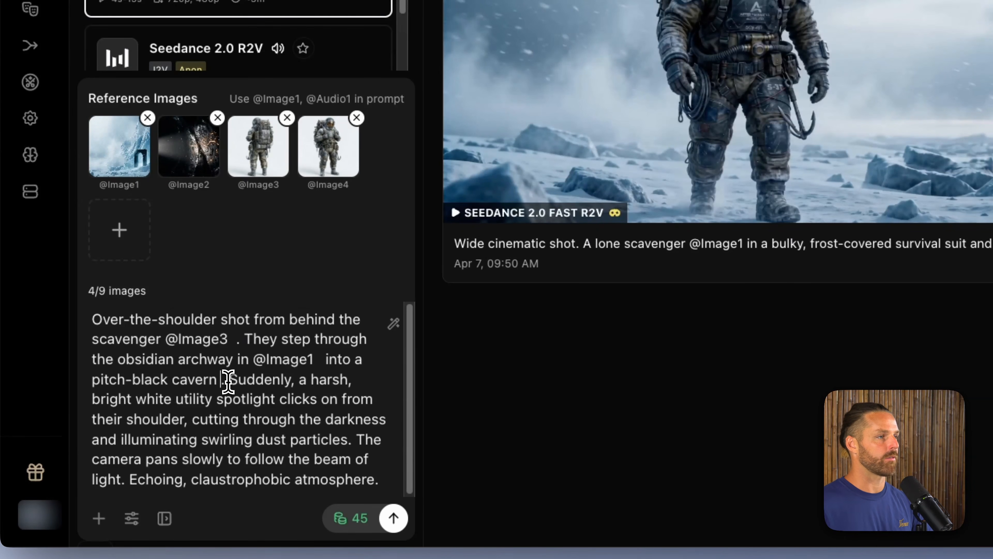
pyautogui.write('@')
pyautogui.press('Down')
pyautogui.press('Return')
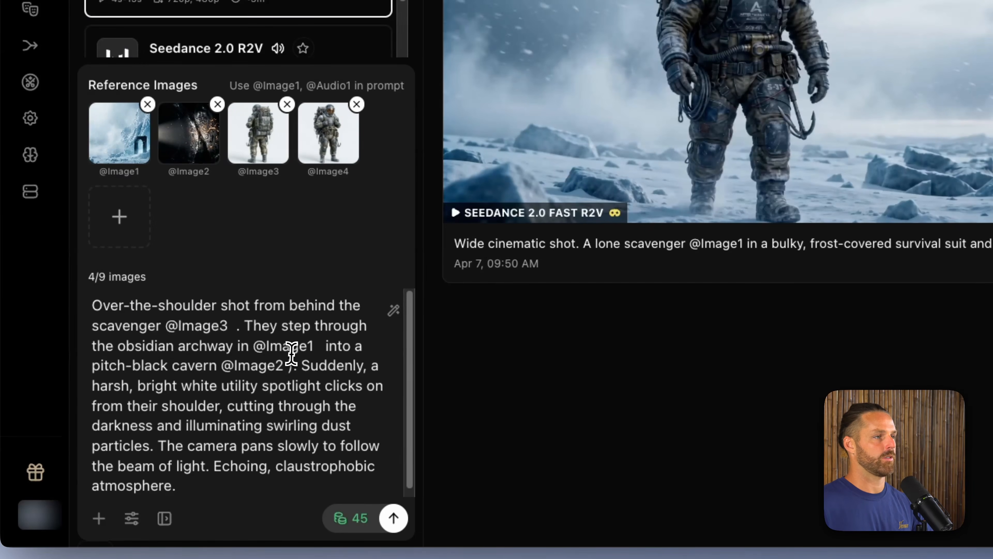
pyautogui.click(325, 346)
pyautogui.press('BackSpace')
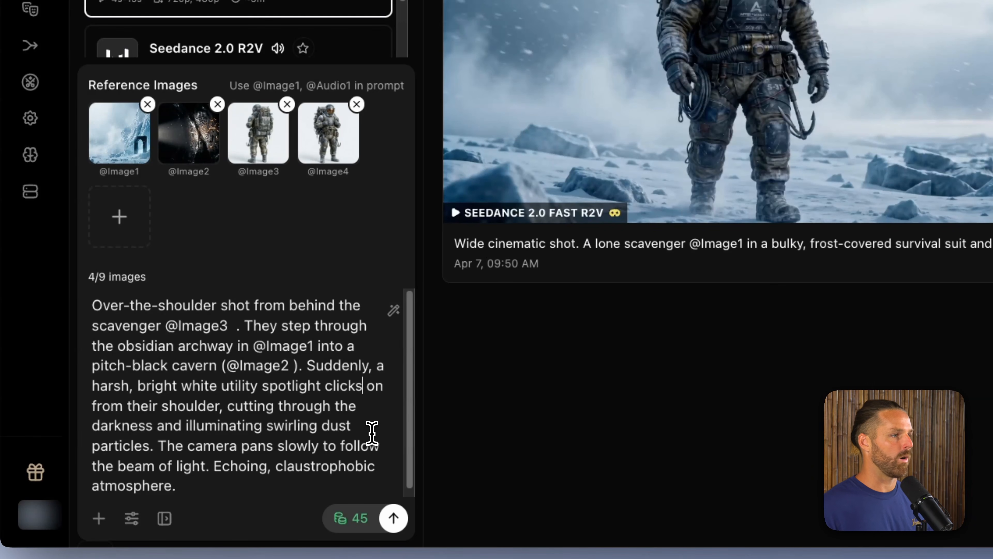
# Step: Reword the Video 3 prompt to "He steps" and "his shoulder", and generate it at 5s, 16:9 and 720p
pyautogui.scroll(-1, 260, 406)
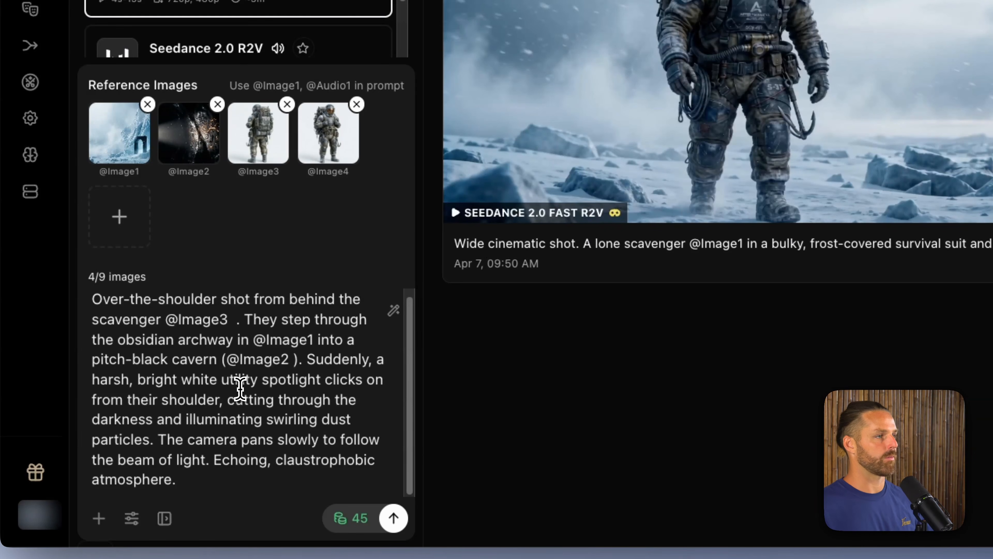
pyautogui.doubleClick(136, 399)
pyautogui.write('his')
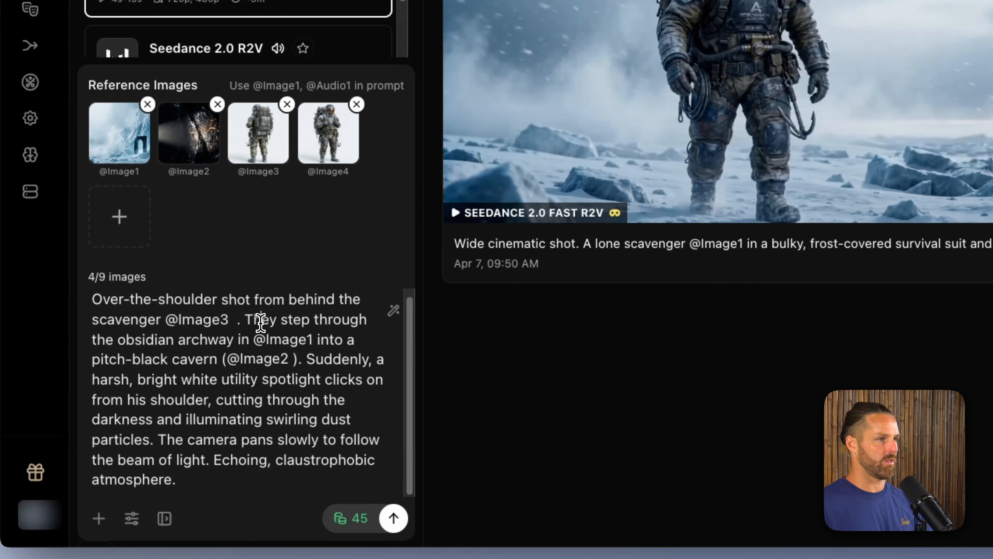
pyautogui.doubleClick(256, 319)
pyautogui.write('H')
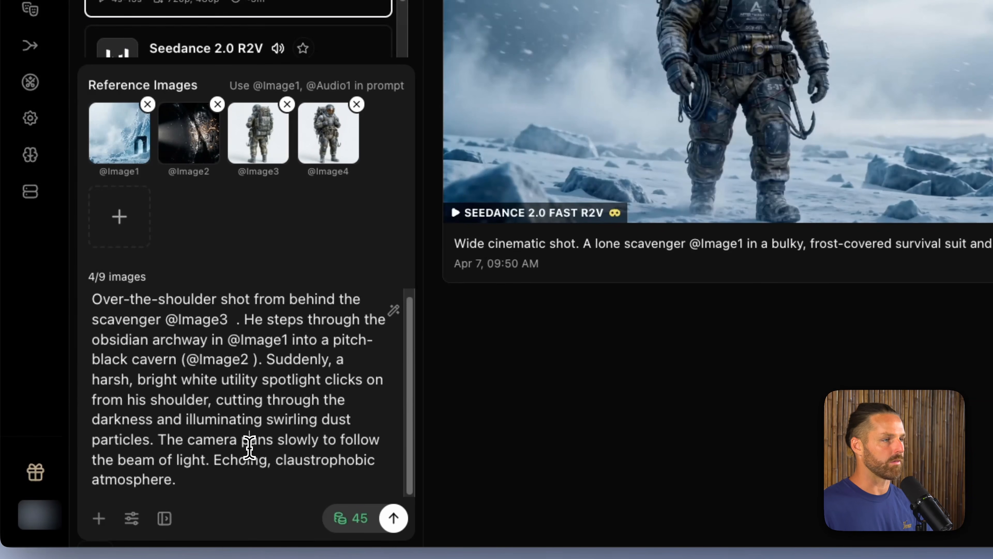
pyautogui.click(132, 518)
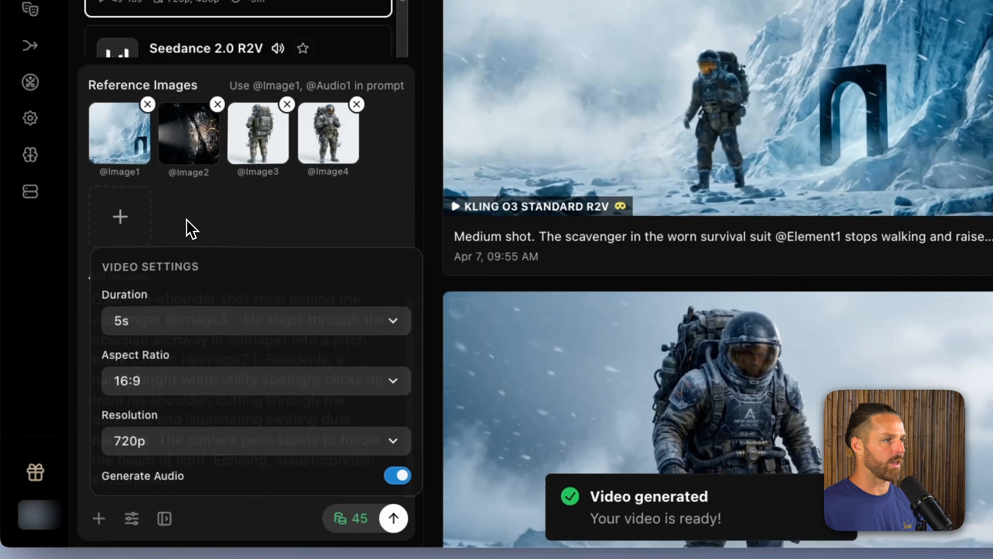
pyautogui.click(393, 519)
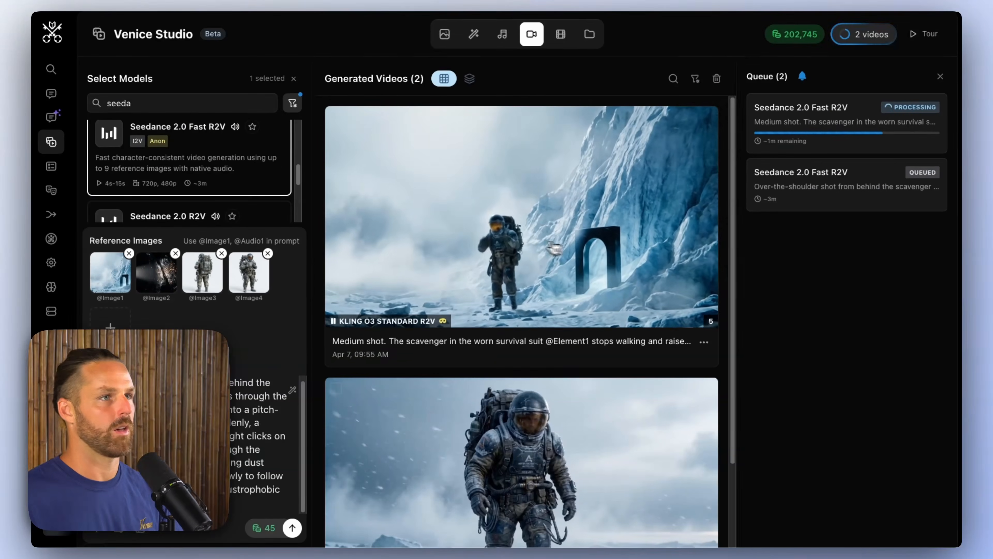
# Step: Reload the original draft of the Kling archway video and select the Seedance 2.0 Fast R2V model for it
pyautogui.click(507, 243)
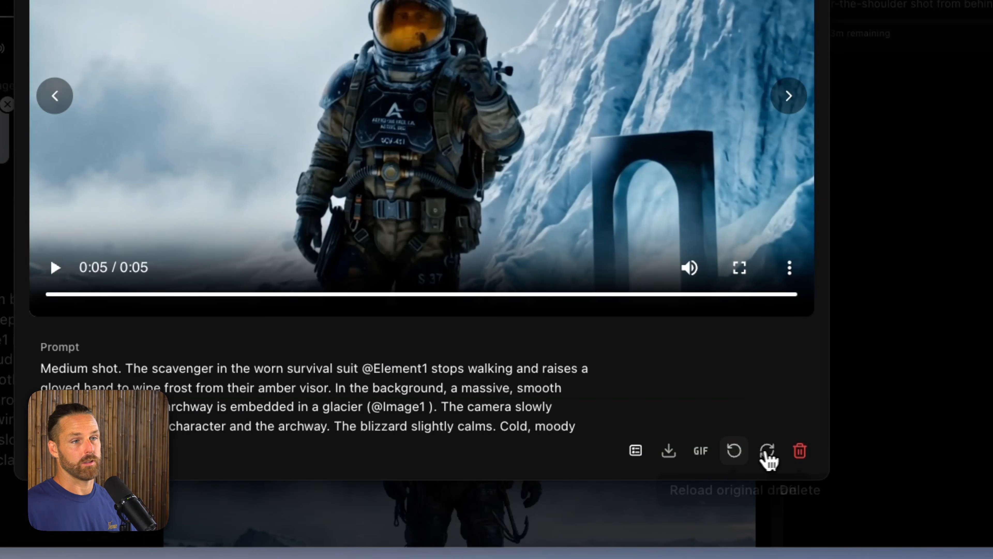
pyautogui.click(735, 452)
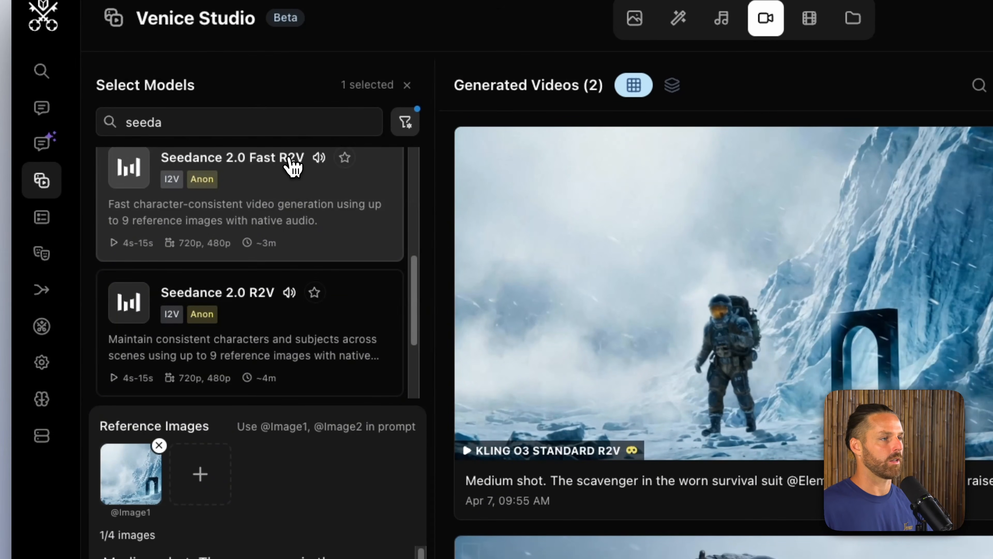
pyautogui.click(293, 173)
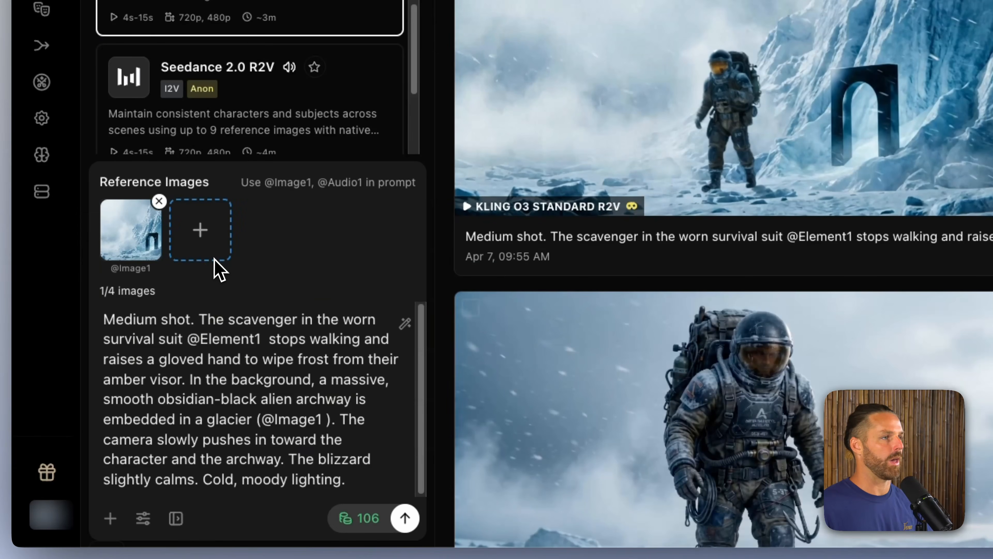
pyautogui.click(220, 254)
pyautogui.doubleClick(526, 47)
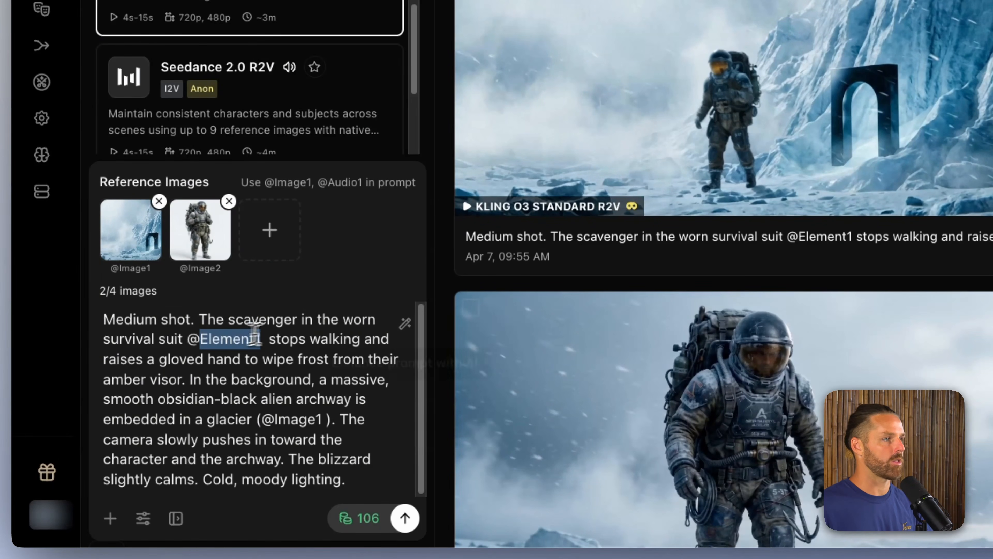
pyautogui.press('BackSpace')
pyautogui.press('Down')
pyautogui.press('Return')
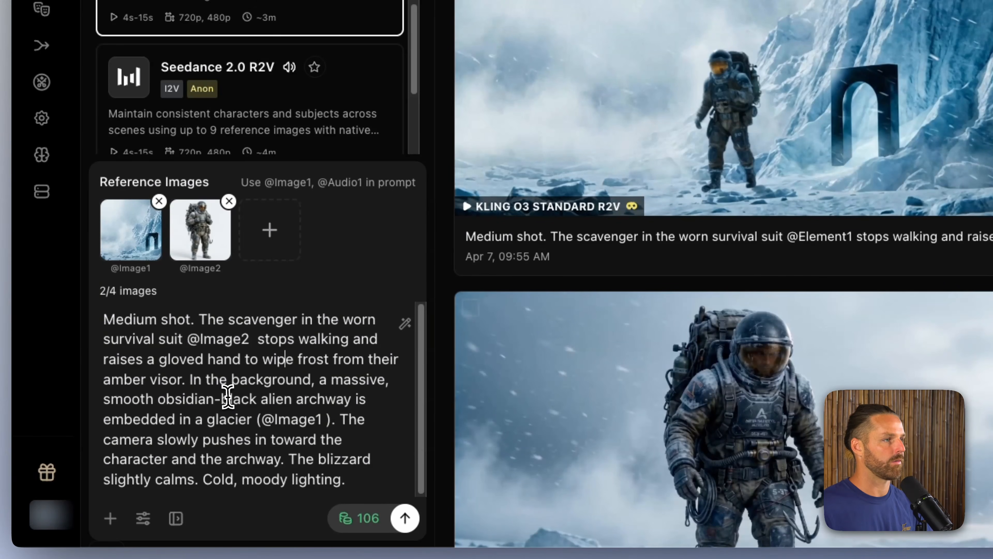
# Step: Generate the revised Video 2 shot and look over the generated videos
pyautogui.click(406, 518)
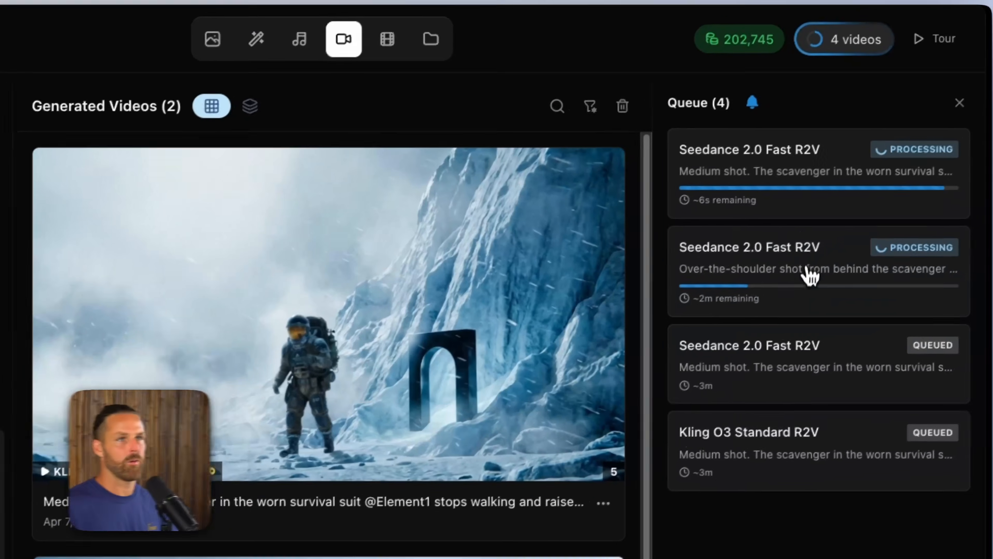
pyautogui.scroll(-3, 189, 295)
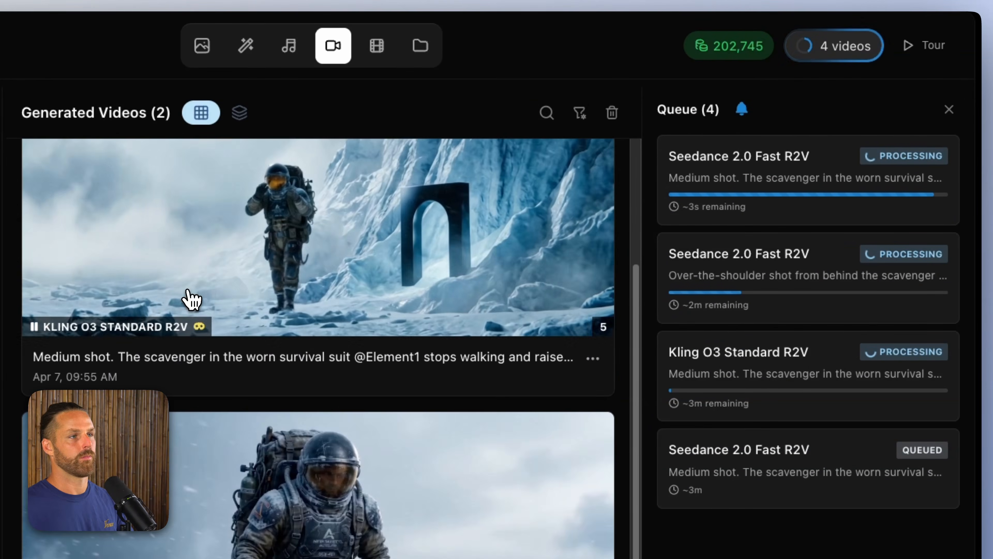
pyautogui.scroll(3, 399, 404)
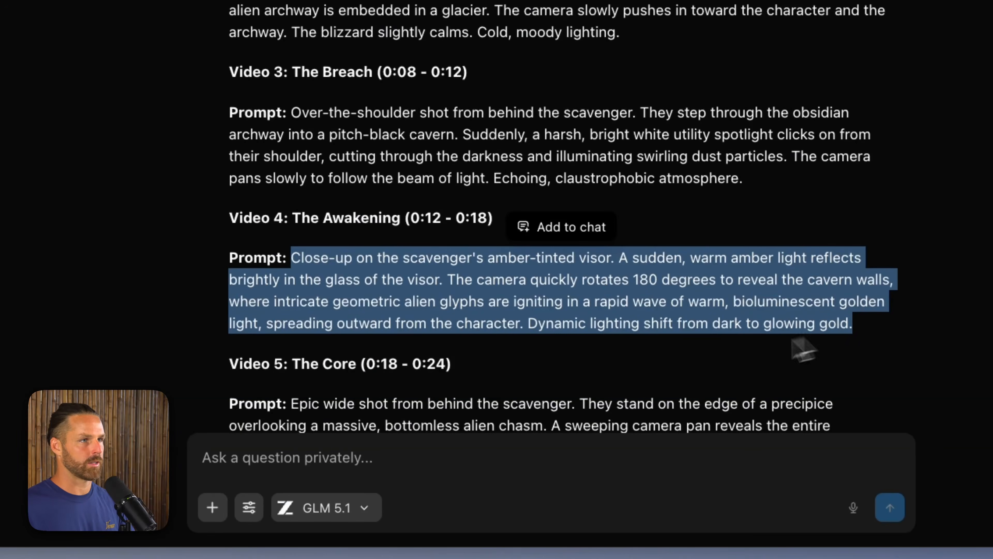
pyautogui.click(666, 376)
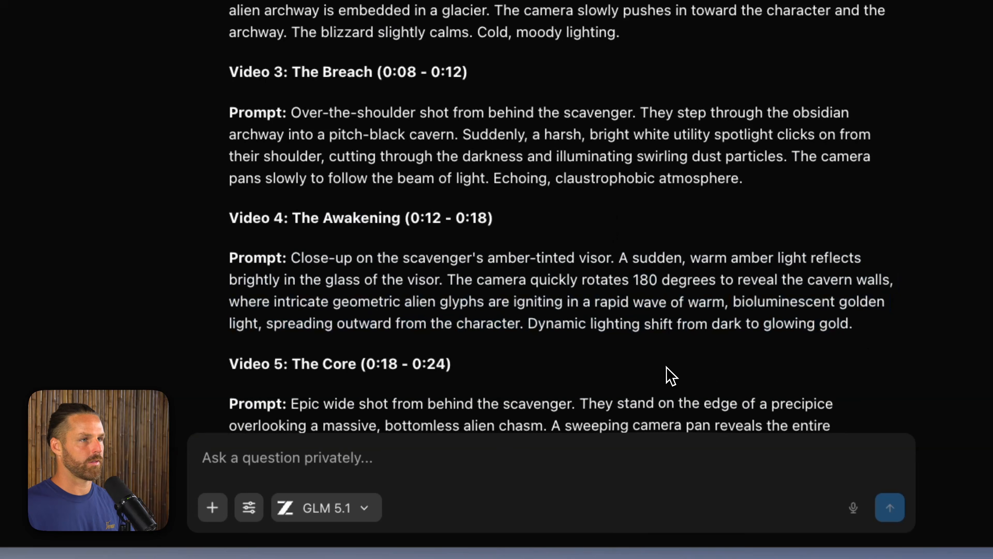
pyautogui.moveTo(870, 347); pyautogui.dragTo(293, 260)
pyautogui.press('super+c')
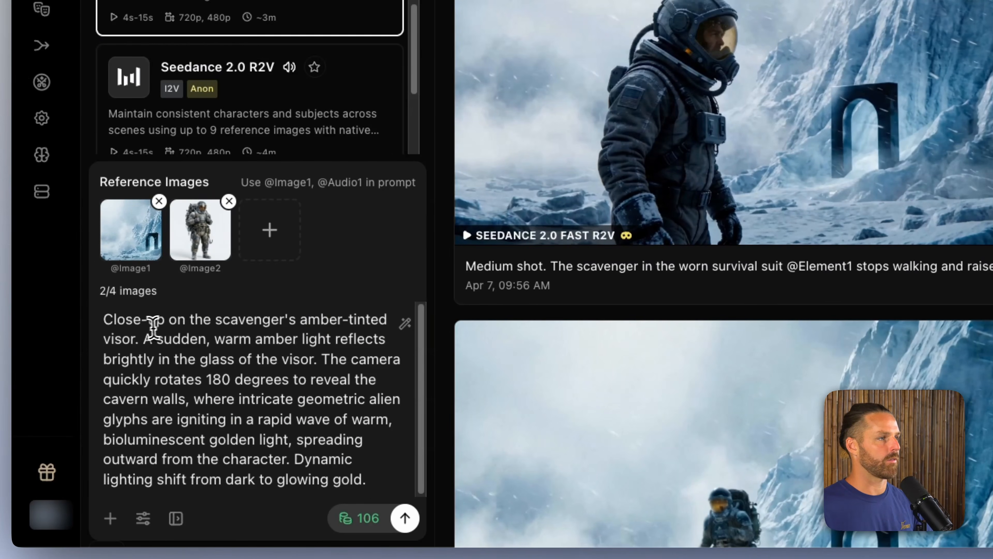
pyautogui.click(136, 338)
pyautogui.write('@')
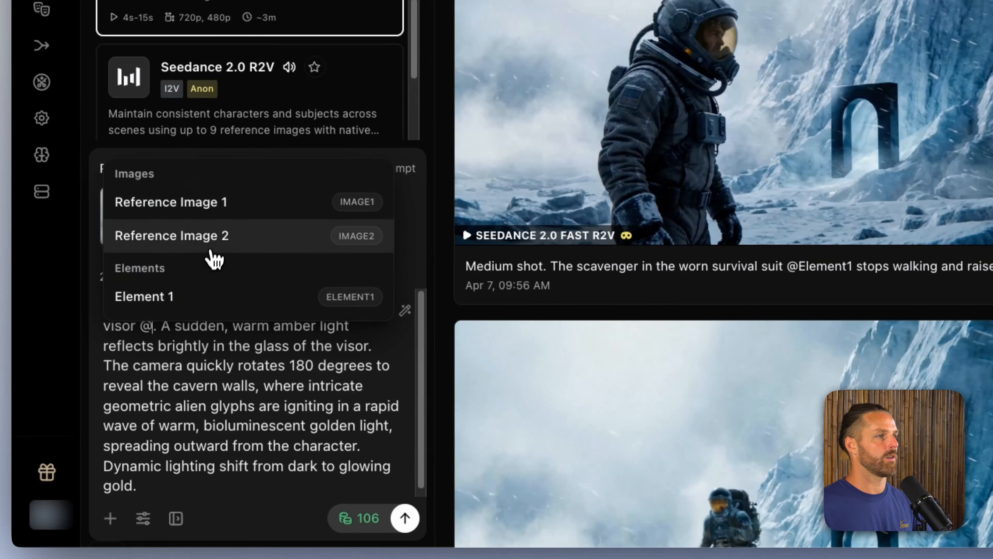
pyautogui.click(212, 247)
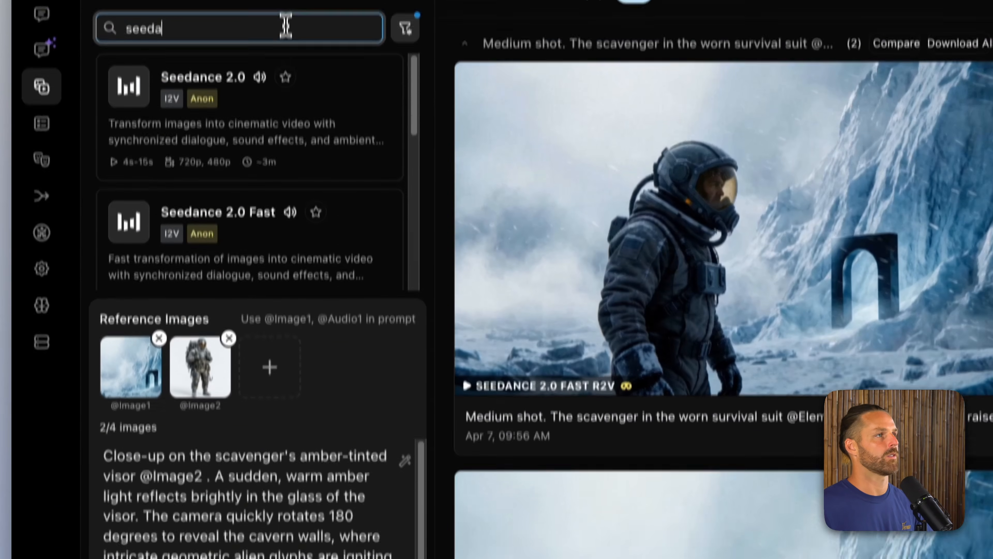
# Step: Search the models for "kling" and restore the draft of the medium-shot archway video in place of the current input
pyautogui.doubleClick(286, 82)
pyautogui.write('kling')
pyautogui.scroll(-4, 313, 177)
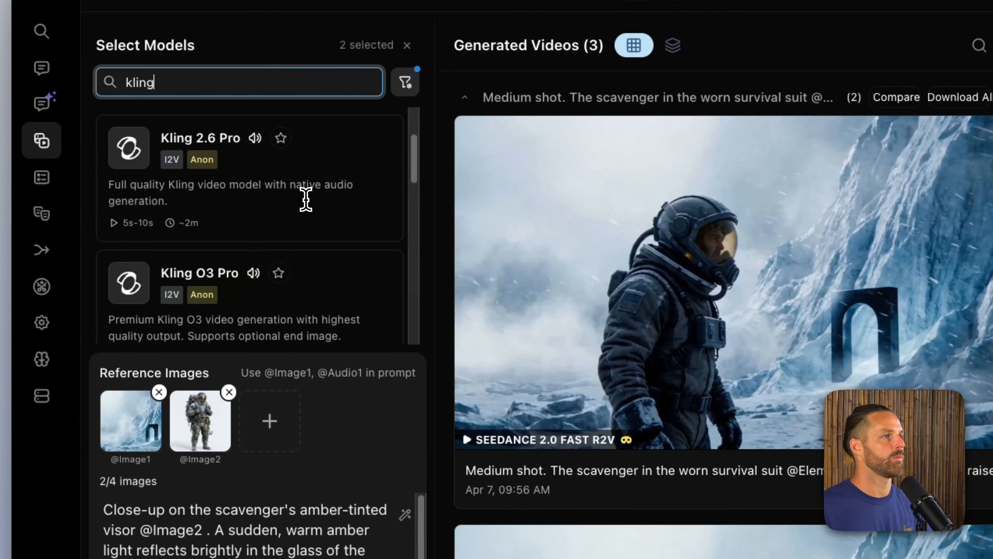
pyautogui.moveTo(760, 391)
pyautogui.click(573, 280)
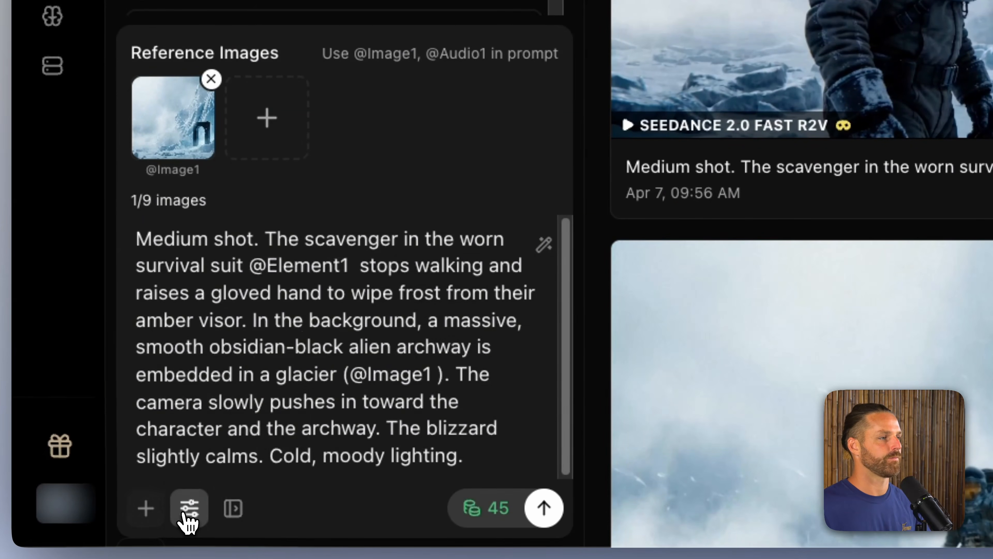
# Step: Set the medium shot's duration to 8s and generate the video
pyautogui.click(187, 511)
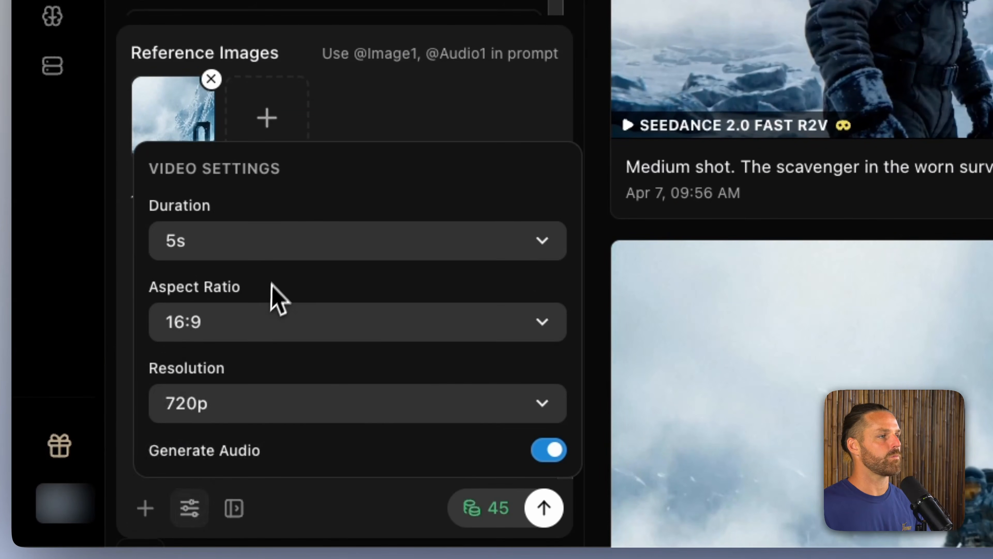
pyautogui.click(275, 247)
pyautogui.click(284, 285)
pyautogui.click(554, 509)
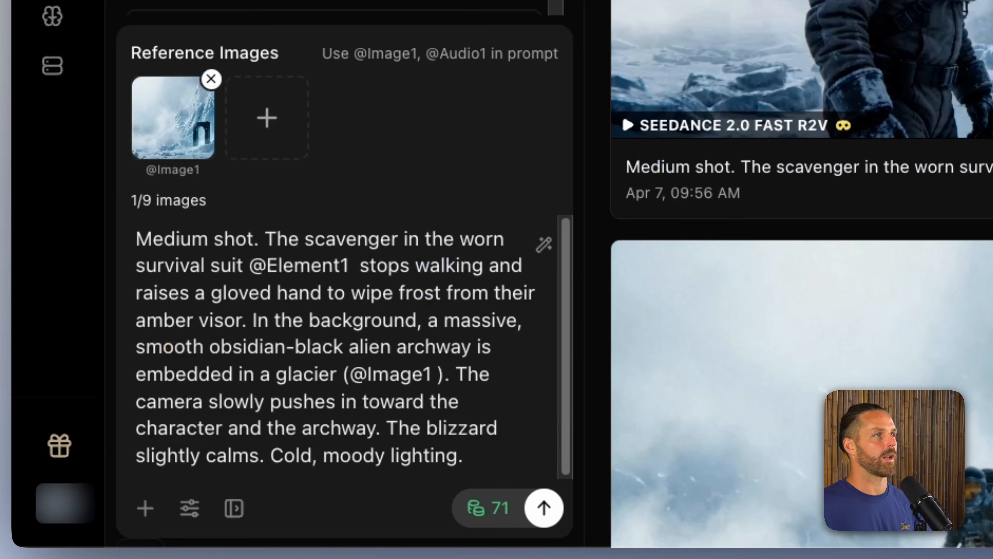
# Step: Replace the video prompt with the Video 4: The Awakening prompt and remove the icy archway reference image
pyautogui.press('super+a')
pyautogui.press('super+v')
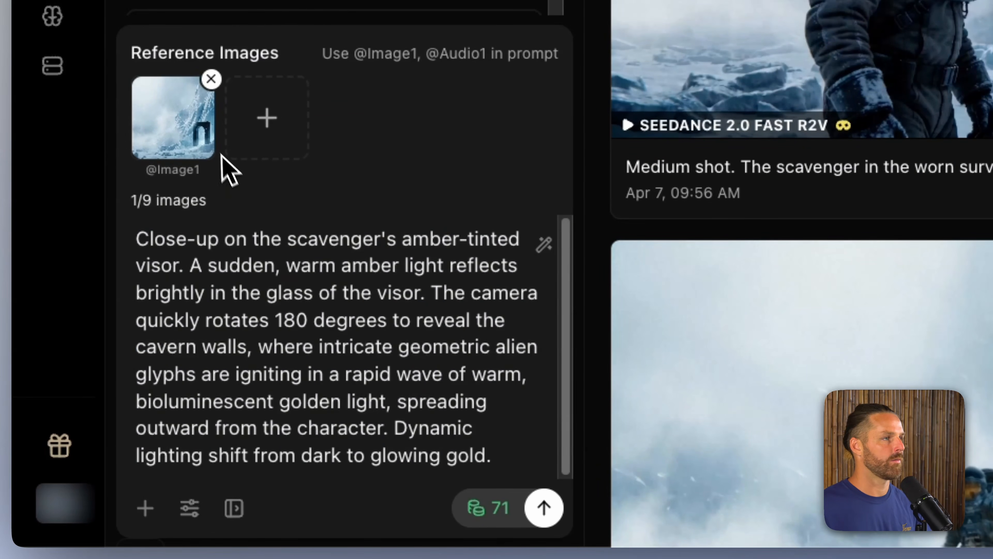
pyautogui.click(211, 79)
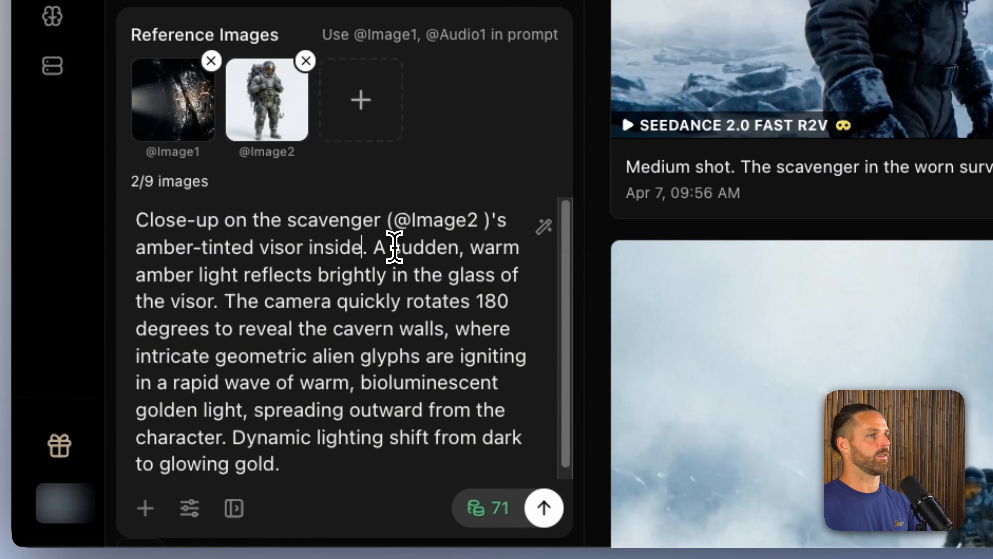
pyautogui.write('the cavern @. A')
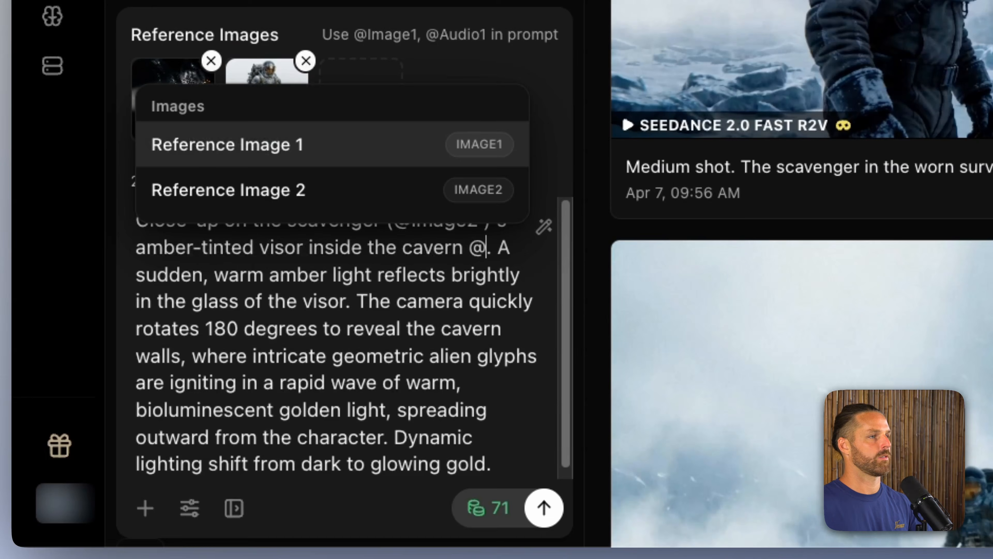
pyautogui.press('Return')
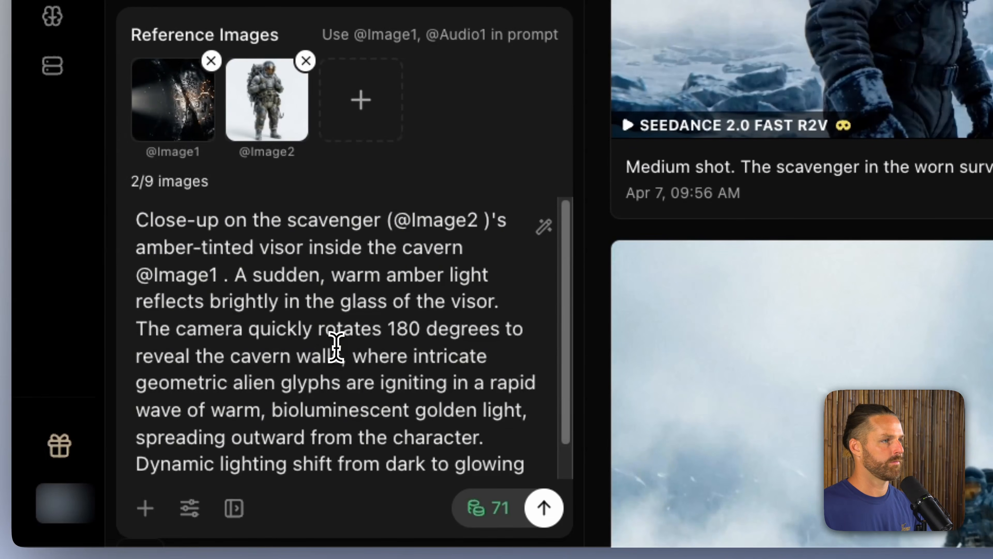
pyautogui.scroll(-2, 336, 347)
pyautogui.click(189, 507)
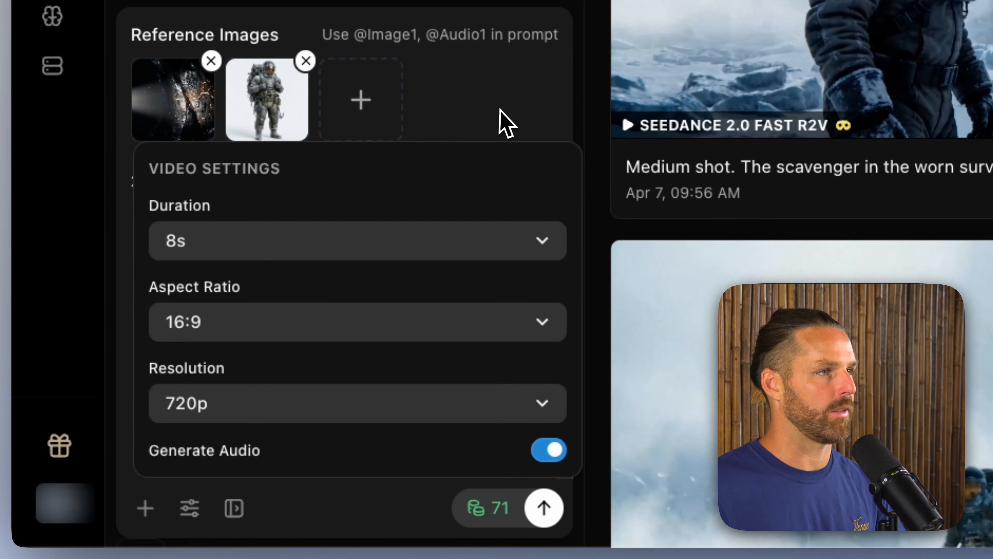
pyautogui.click(502, 110)
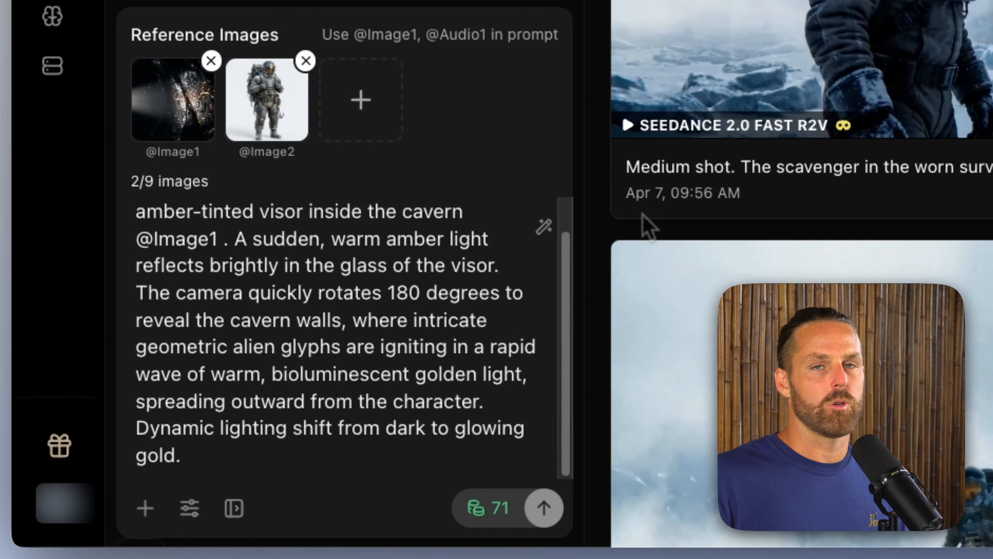
# Step: Copy the Video 5: The Core prompt from the chat and replace the current video prompt with it
pyautogui.scroll(-5, 961, 151)
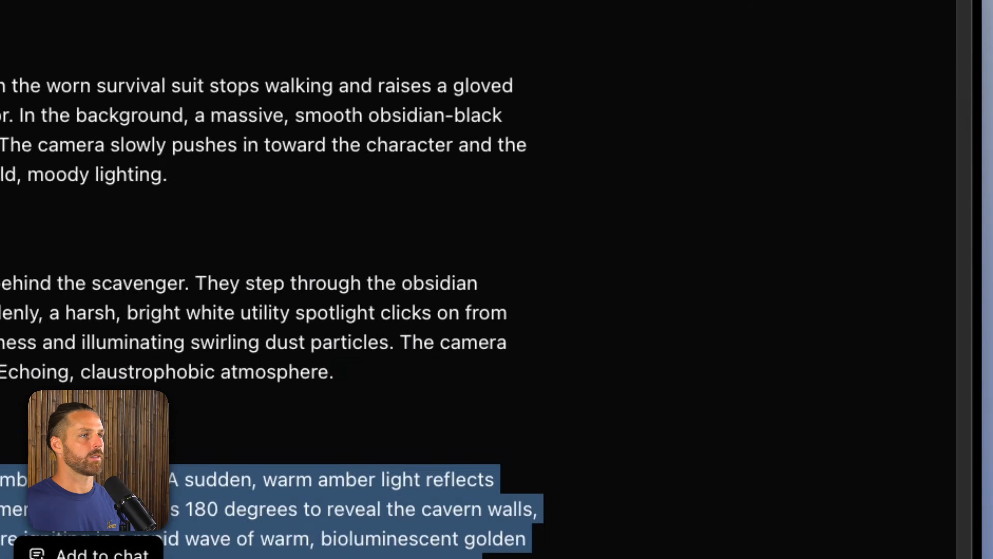
pyautogui.scroll(-4, 399, 337)
pyautogui.moveTo(298, 266); pyautogui.dragTo(349, 339)
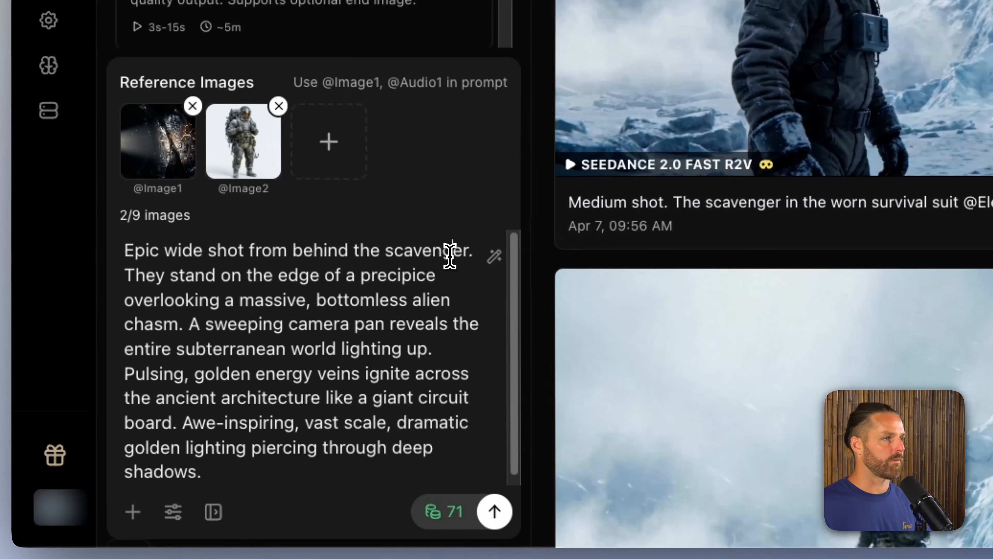
pyautogui.click(467, 253)
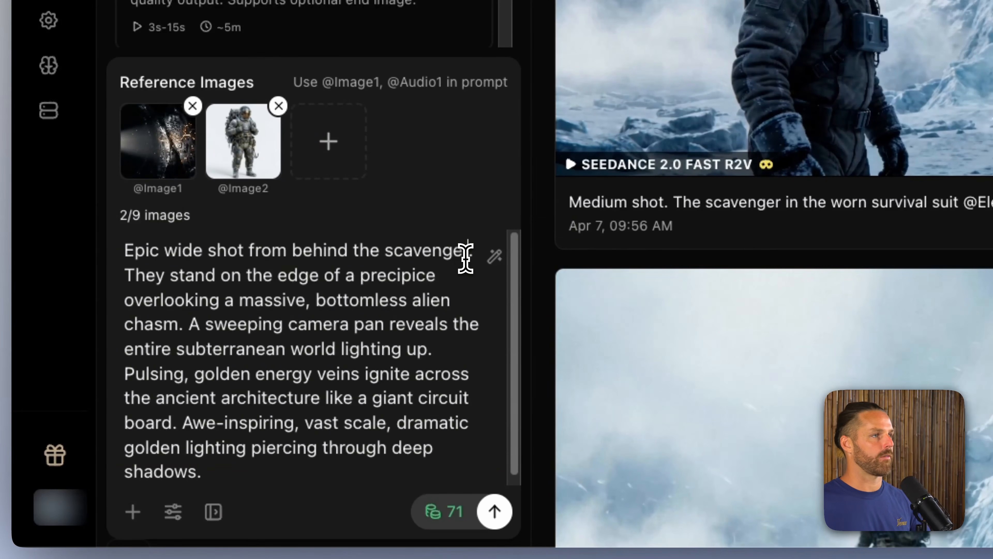
pyautogui.write('@')
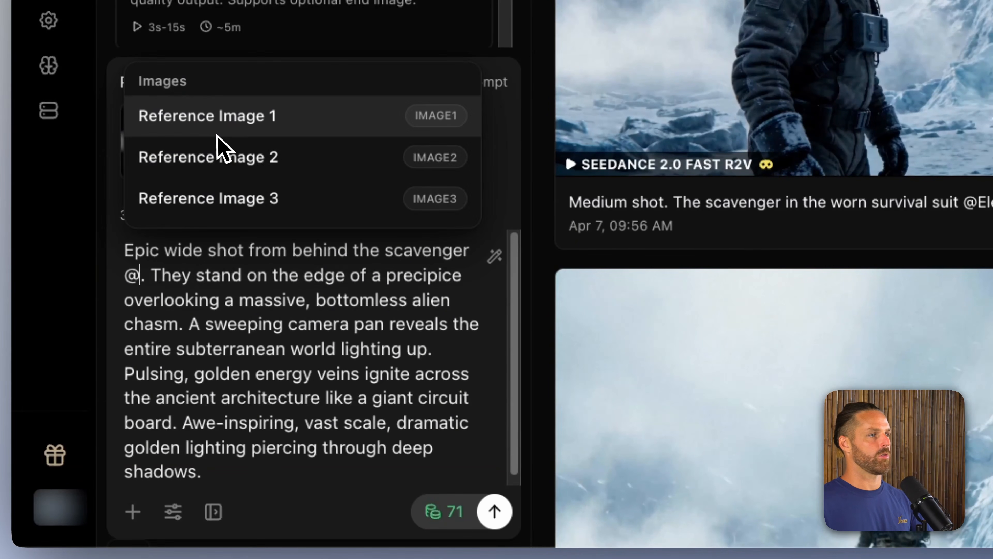
pyautogui.press('Down')
pyautogui.press('Down')
pyautogui.press('Return')
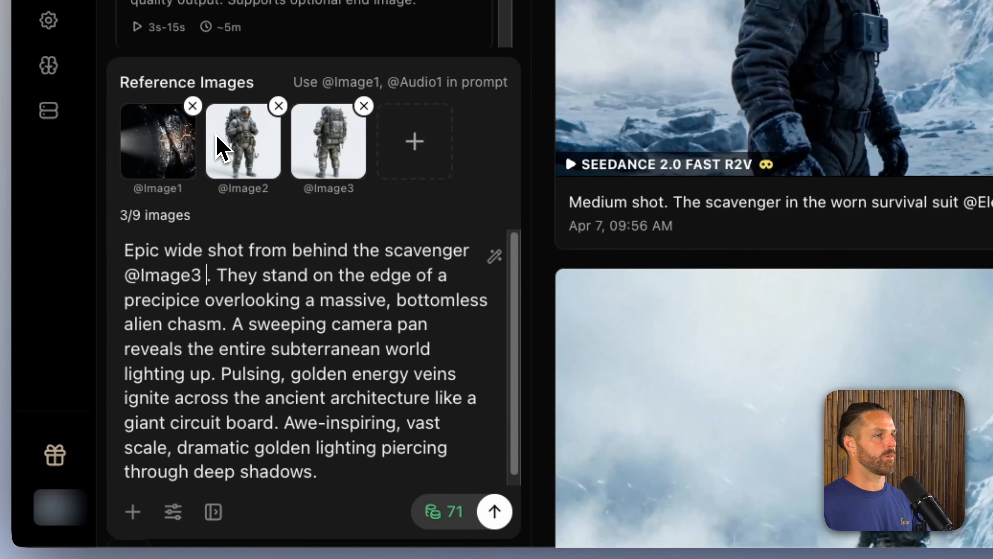
pyautogui.click(192, 107)
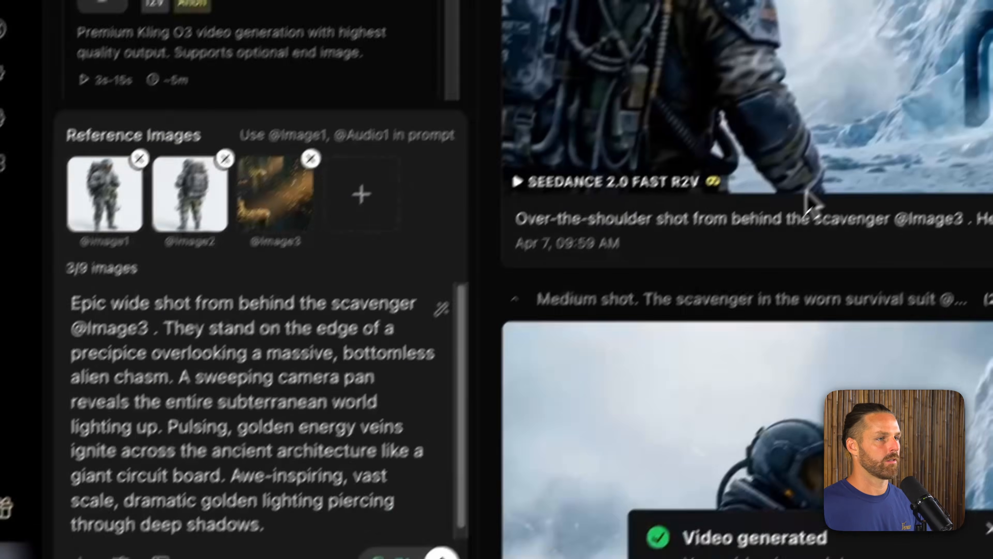
pyautogui.press('Down')
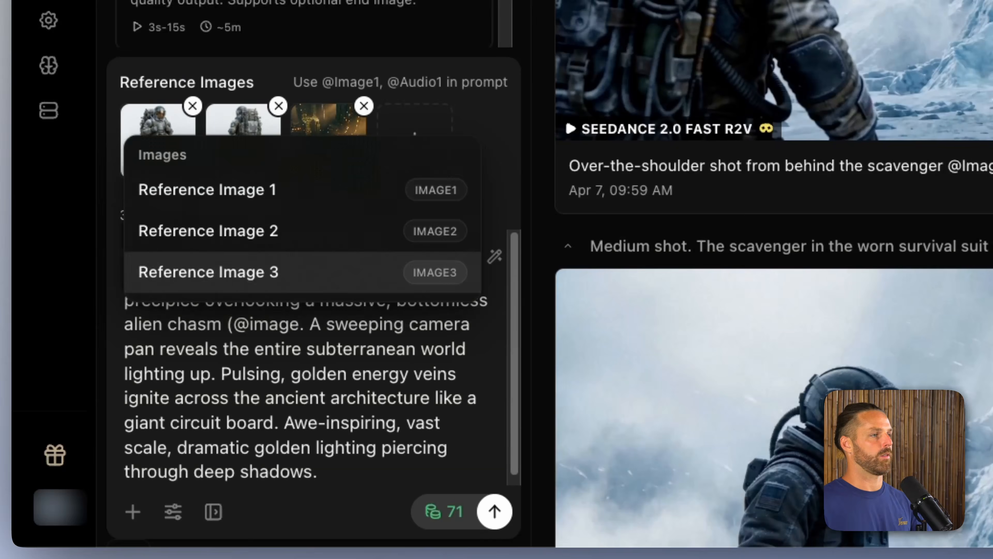
pyautogui.press('Return')
pyautogui.press('BackSpace')
pyautogui.press('BackSpace')
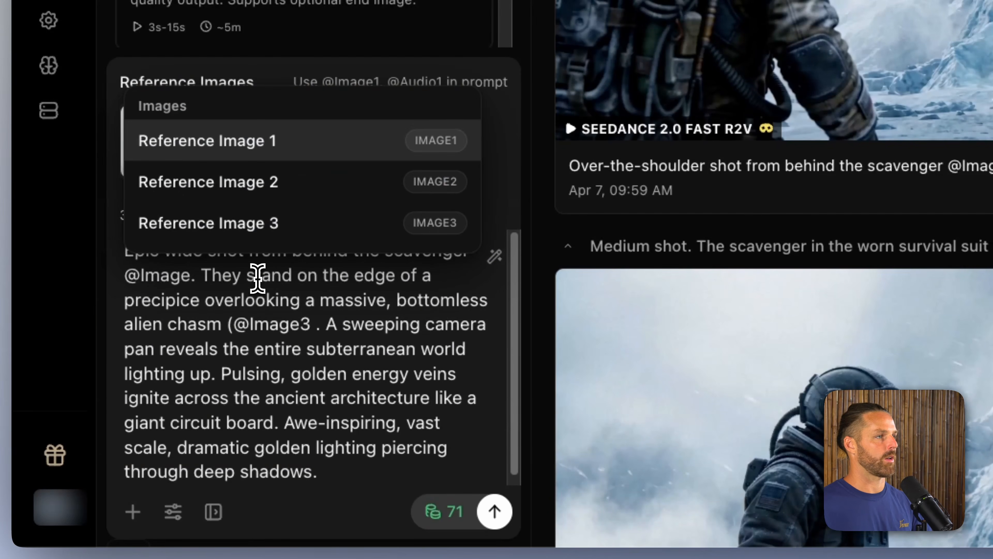
pyautogui.click(266, 142)
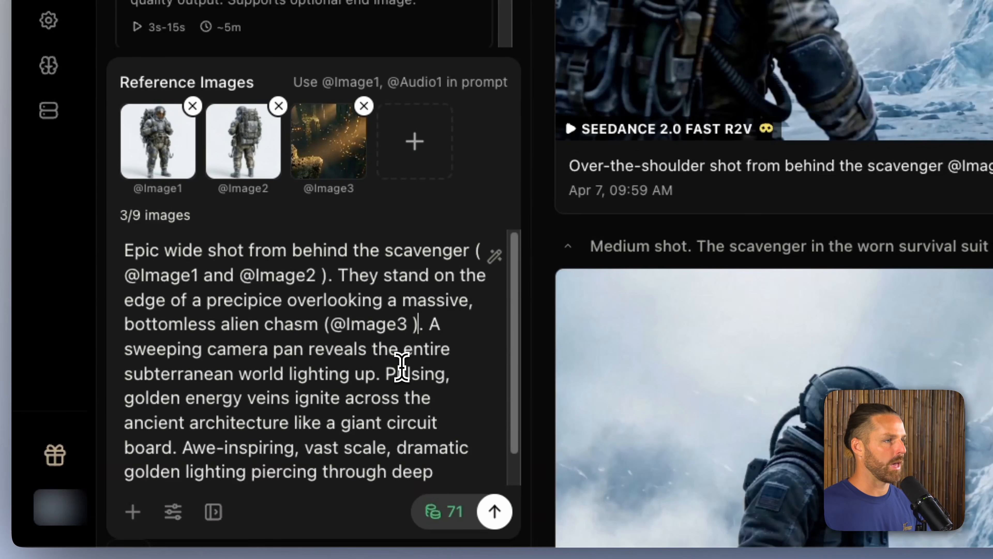
pyautogui.scroll(-1, 401, 366)
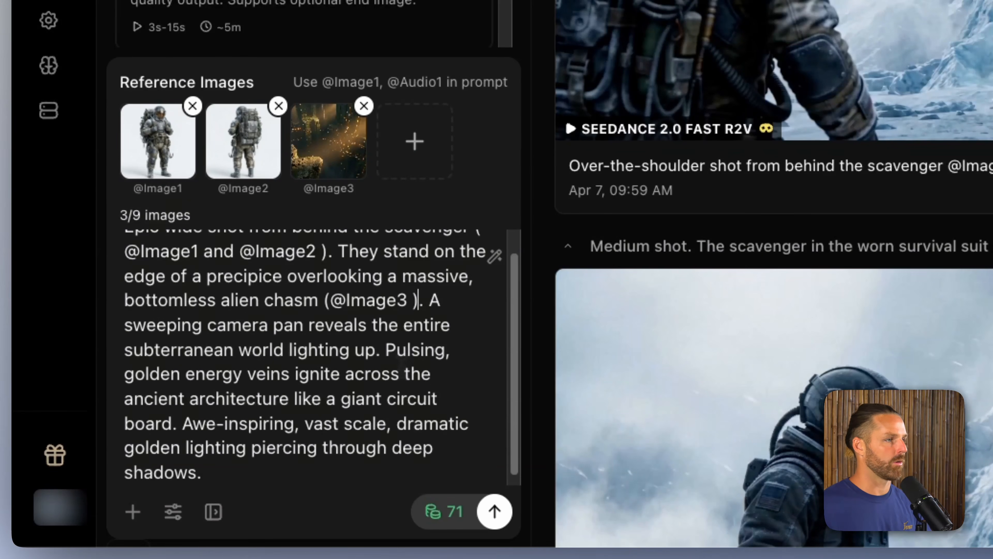
# Step: Set the duration to 10s and generate the epic wide shot
pyautogui.scroll(-1, 395, 370)
pyautogui.click(179, 517)
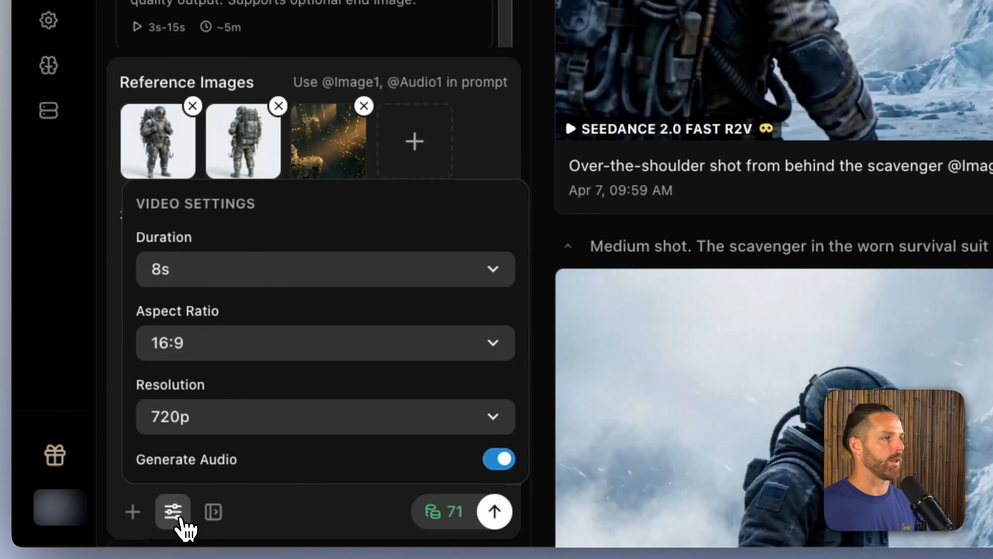
pyautogui.click(274, 276)
pyautogui.click(275, 291)
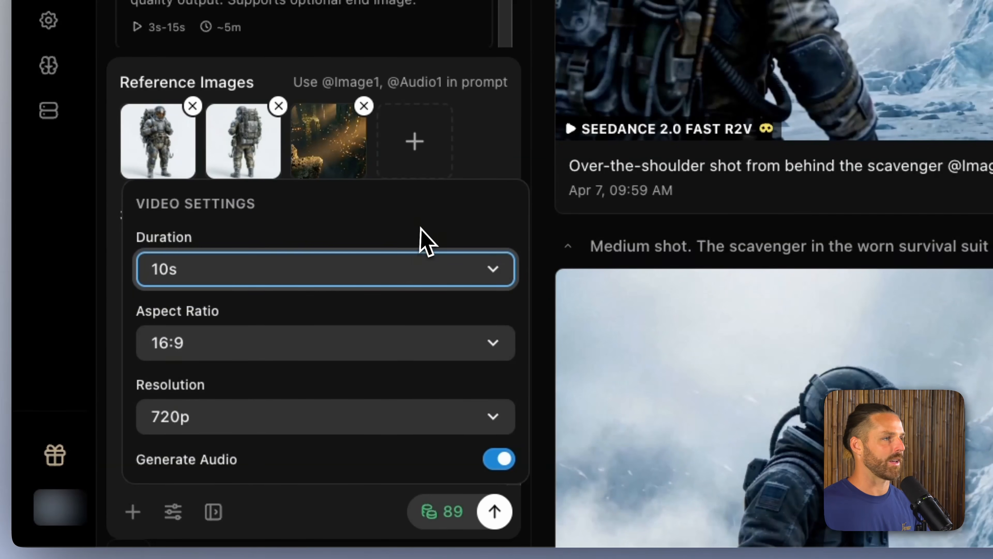
pyautogui.click(497, 144)
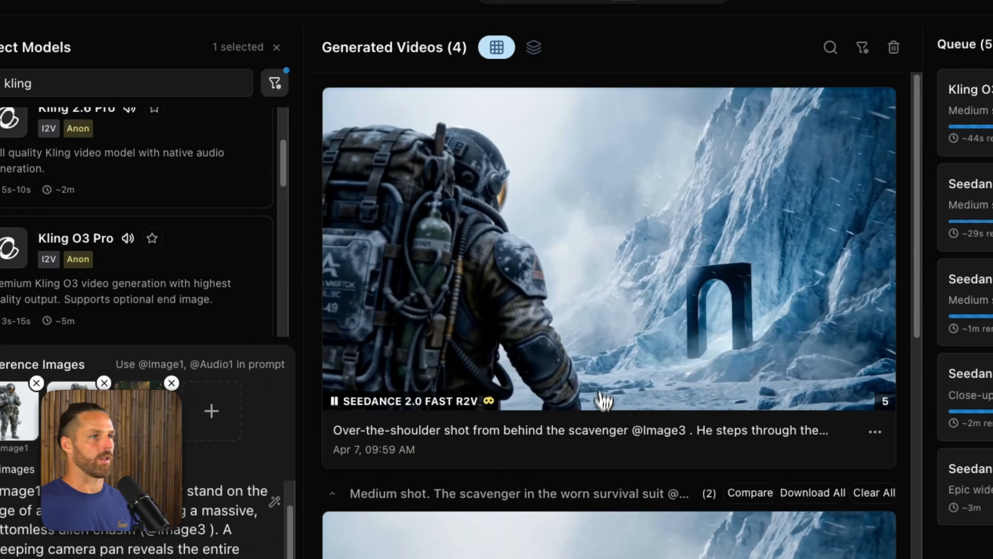
# Step: Play and scrub through the generated Seedance over-the-shoulder shot and the Kling O3 medium shot to check their motion and transitions
pyautogui.click(604, 399)
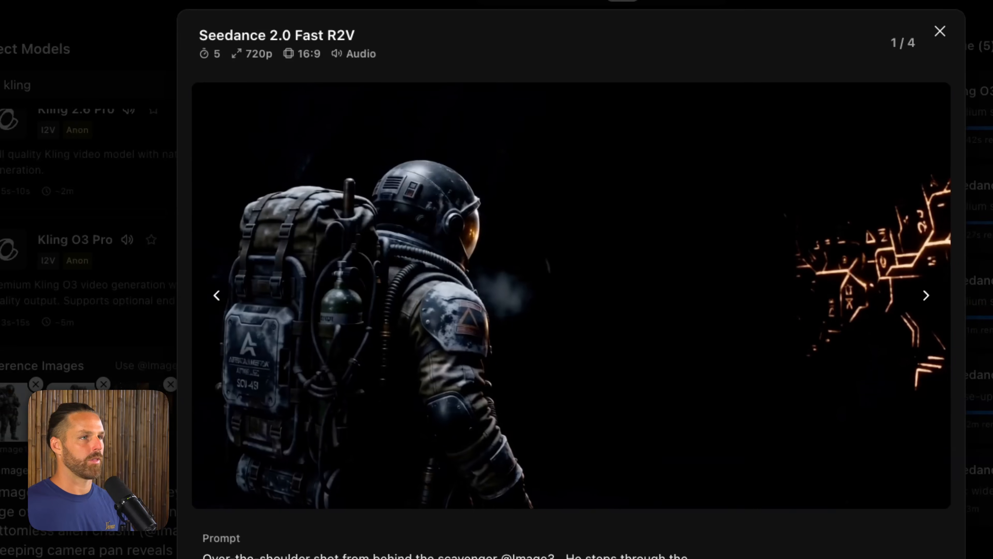
pyautogui.click(214, 487)
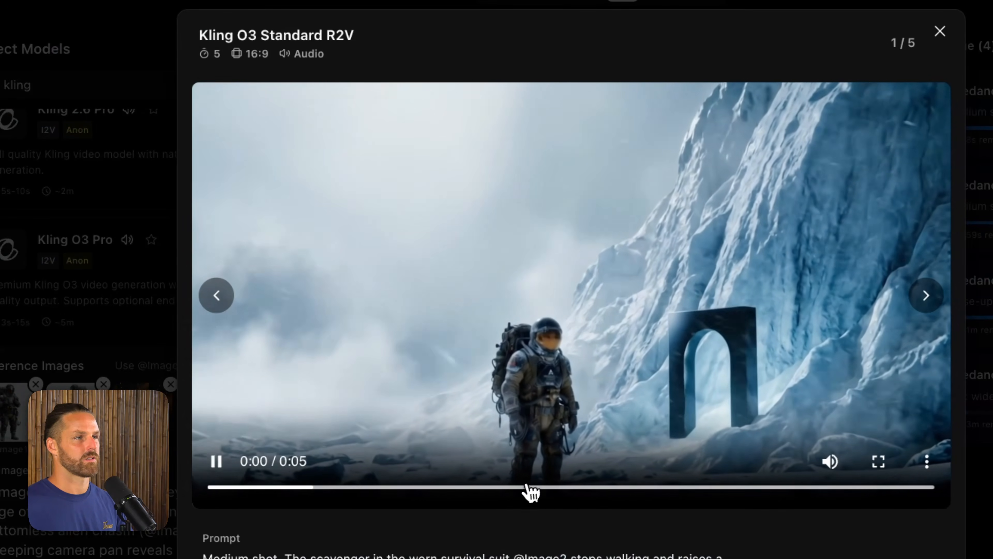
pyautogui.moveTo(527, 486); pyautogui.dragTo(560, 488)
pyautogui.click(750, 489)
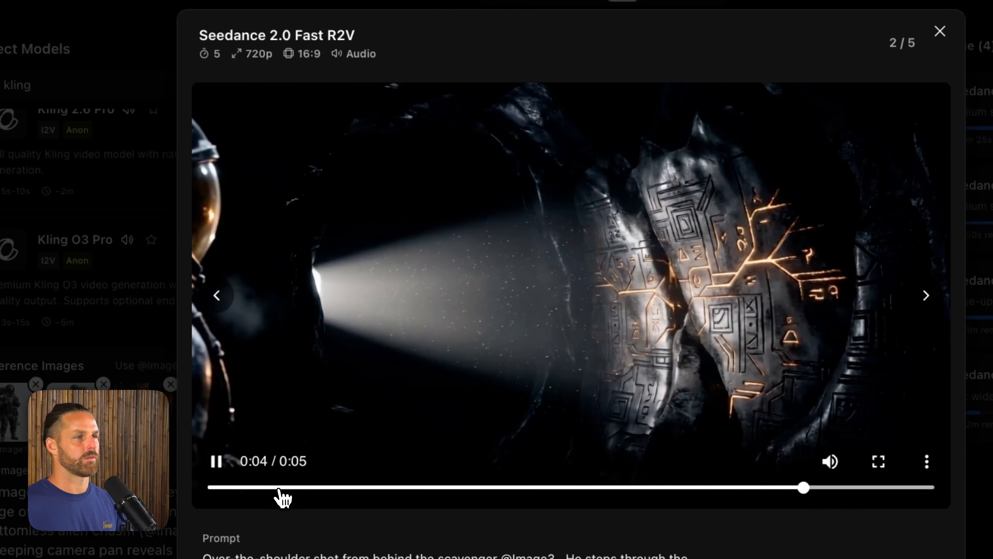
pyautogui.click(278, 489)
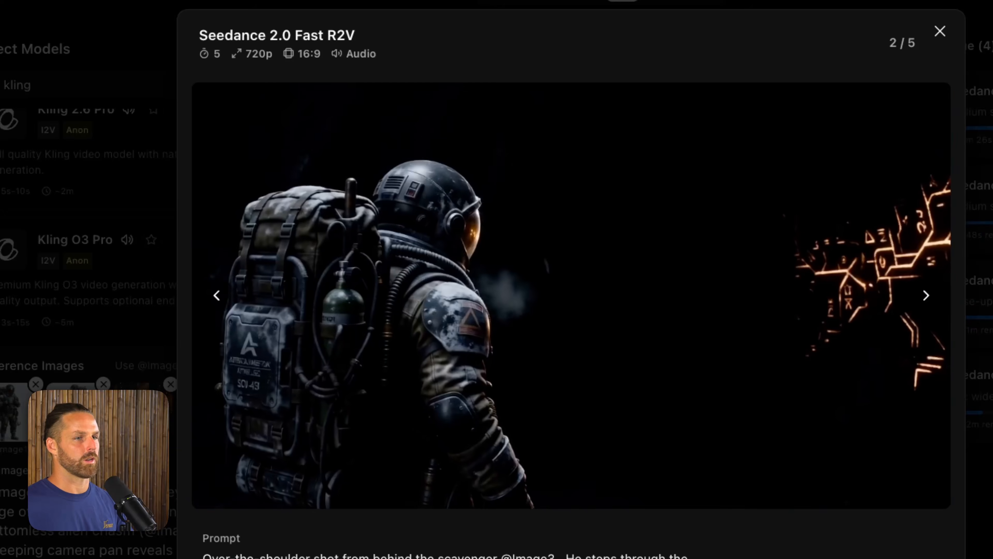
# Step: Restore the over-the-shoulder video's draft and remove the scavenger's front view from its reference images
pyautogui.click(799, 555)
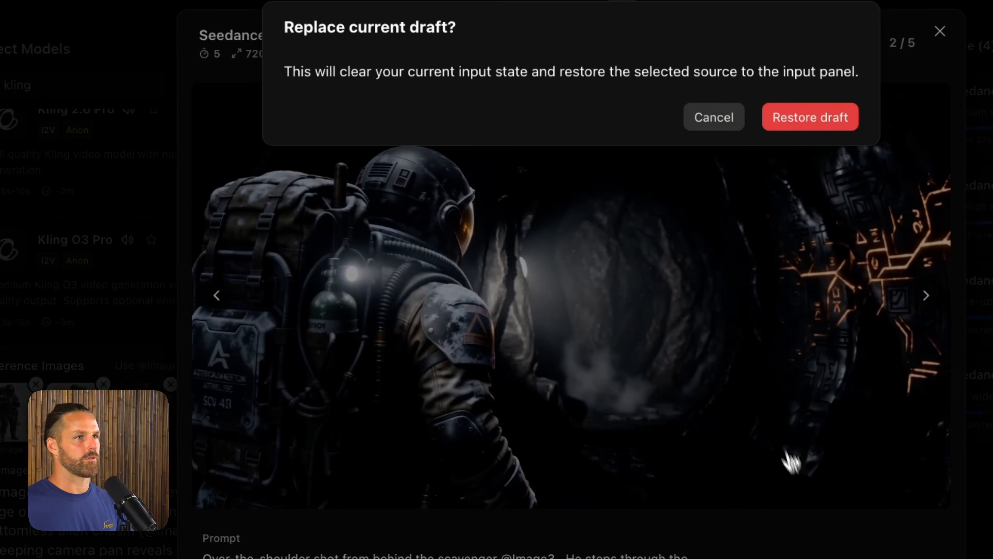
pyautogui.click(806, 121)
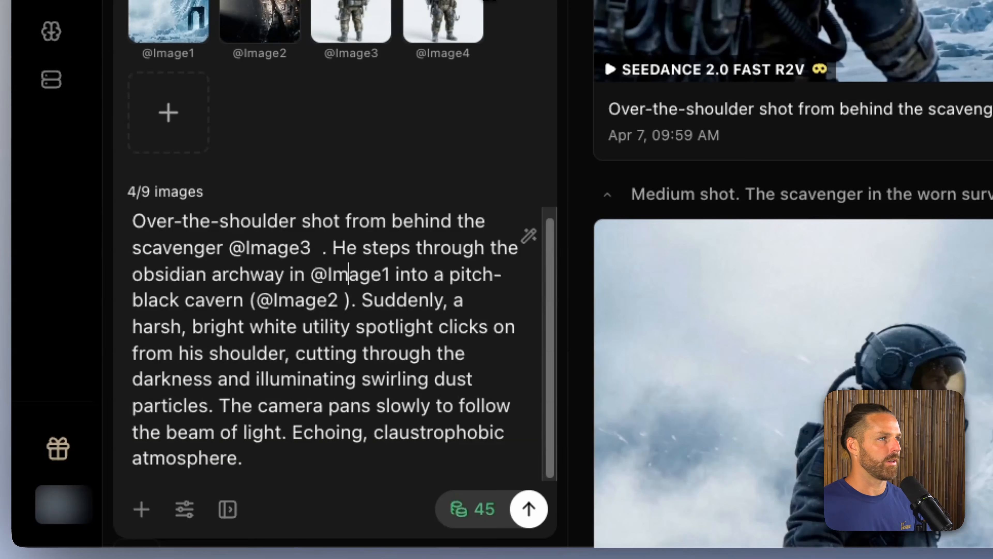
pyautogui.click(480, 0)
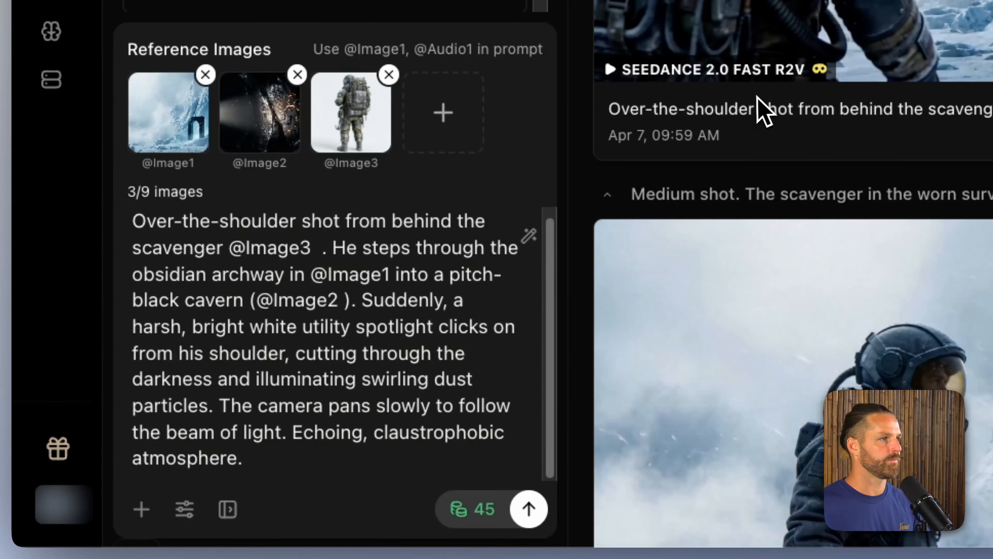
pyautogui.click(342, 231)
pyautogui.click(345, 248)
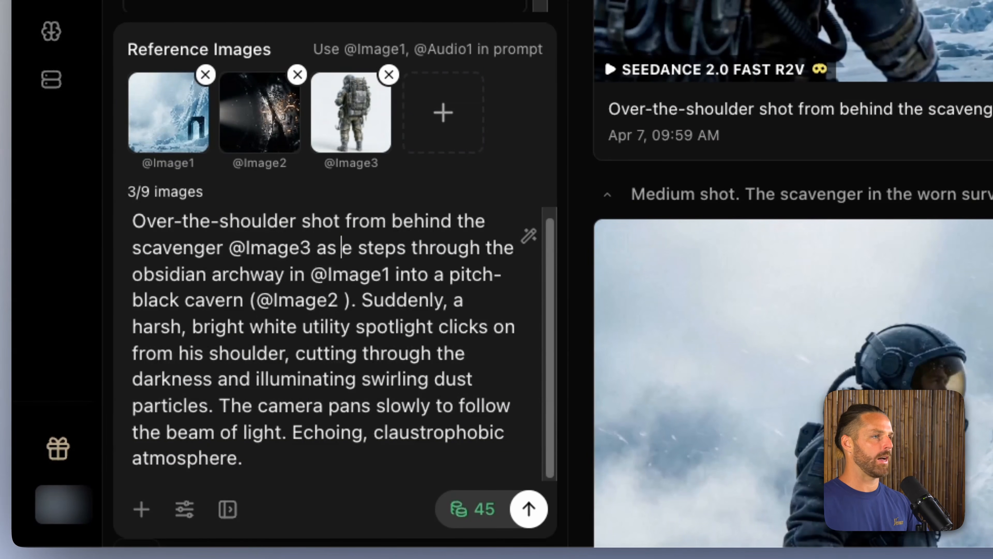
pyautogui.write('h')
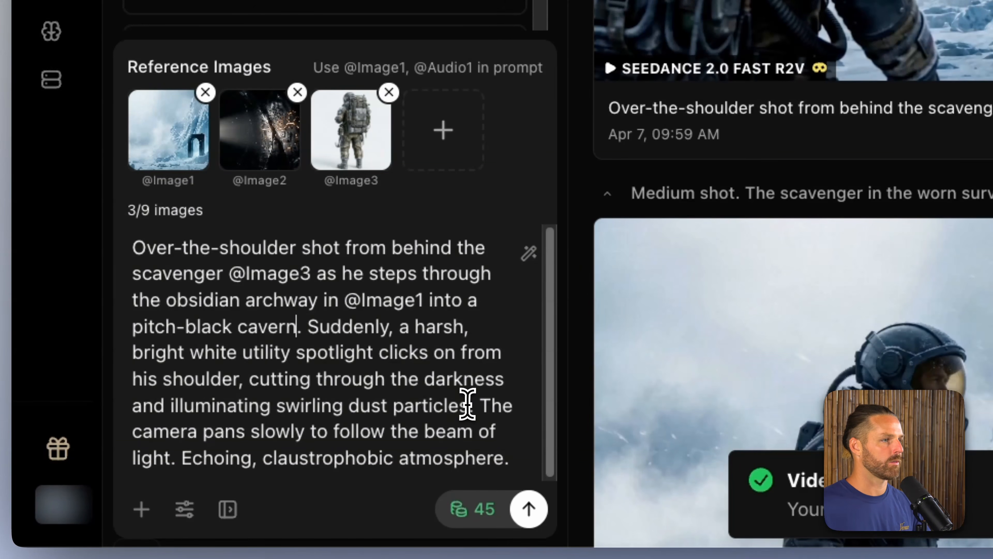
pyautogui.click(468, 405)
pyautogui.write('as @')
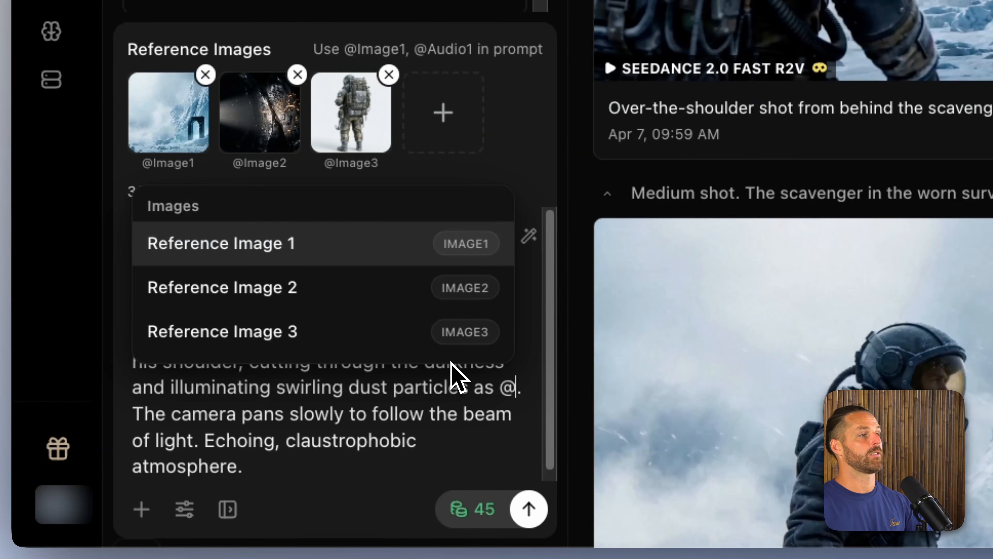
pyautogui.press('Down')
pyautogui.press('Return')
pyautogui.click(503, 395)
pyautogui.write('the cavern in @Image2 . The camera pans')
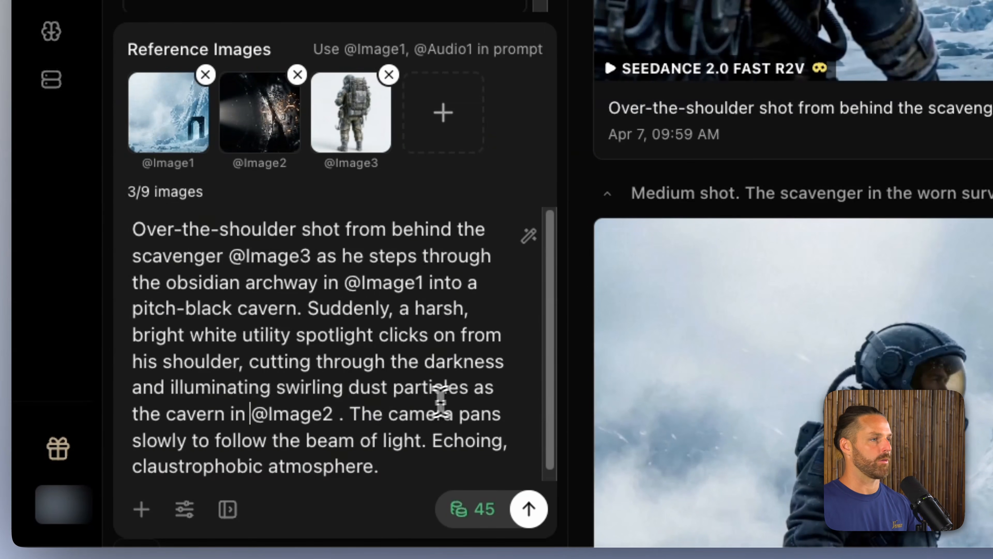
pyautogui.click(356, 412)
pyautogui.write('is revealed')
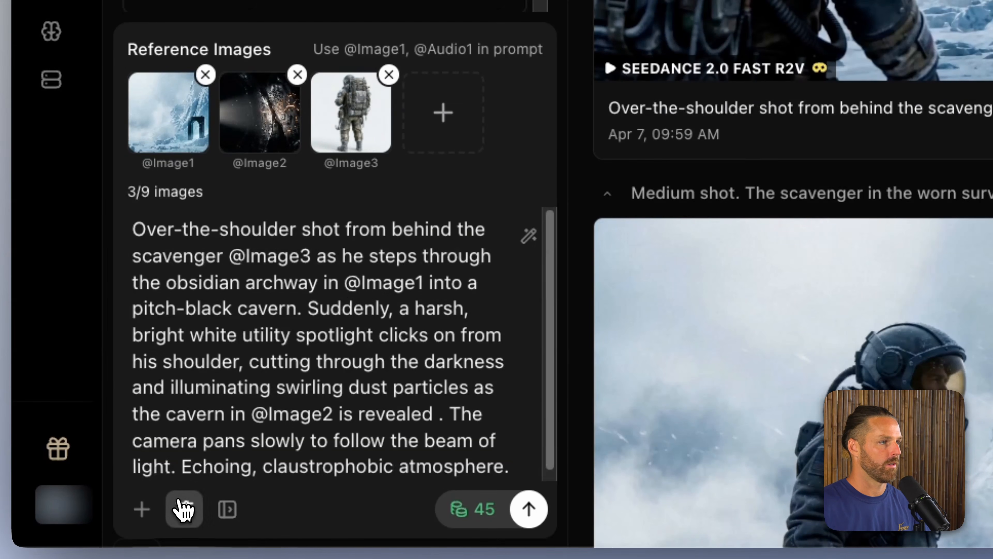
# Step: Set the over-the-shoulder video's duration to 10s
pyautogui.click(183, 508)
pyautogui.click(258, 250)
pyautogui.click(262, 305)
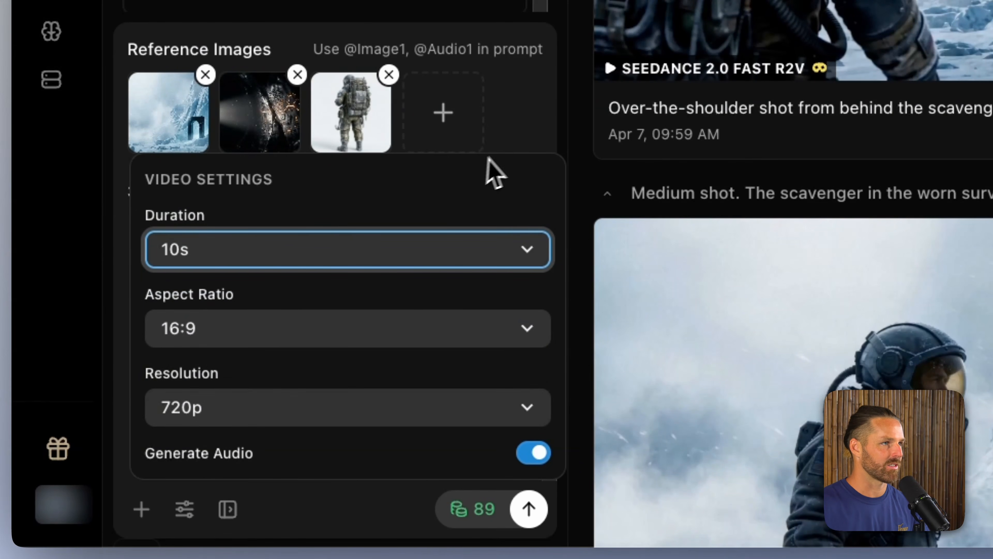
pyautogui.click(534, 139)
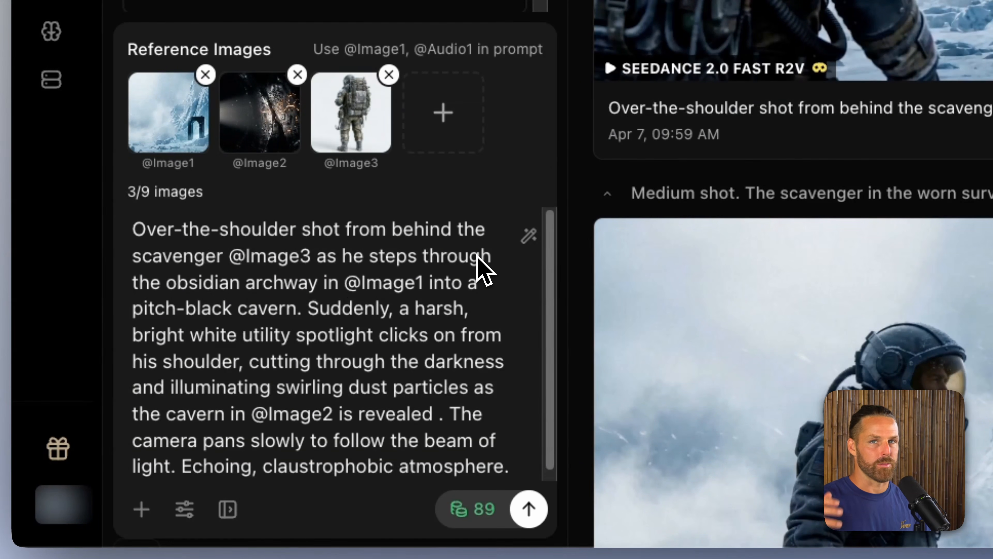
pyautogui.scroll(-1, 493, 278)
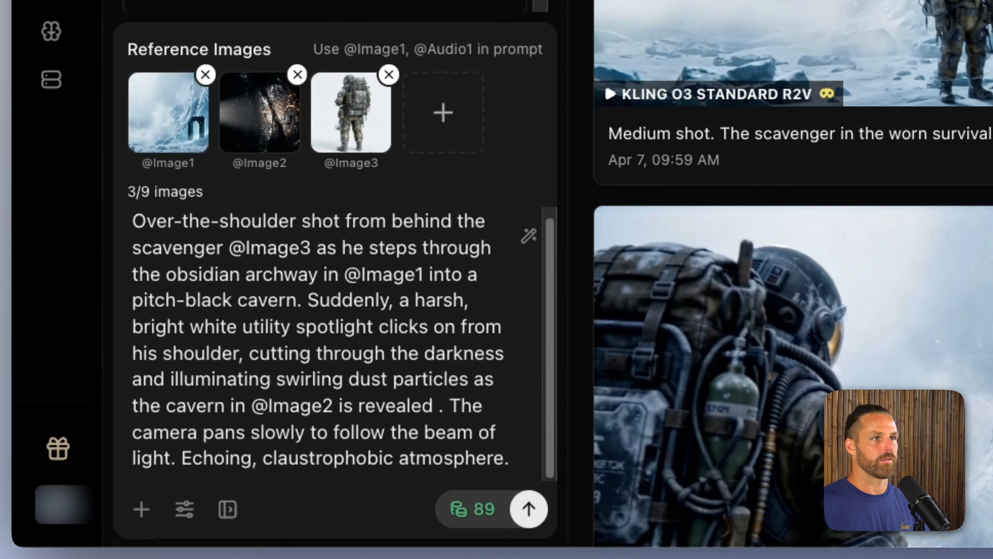
# Step: Play back the two Seedance 2.0 Fast medium shots of the scavenger near the archway, the 5-second and the 8-second one
pyautogui.scroll(3, 739, 370)
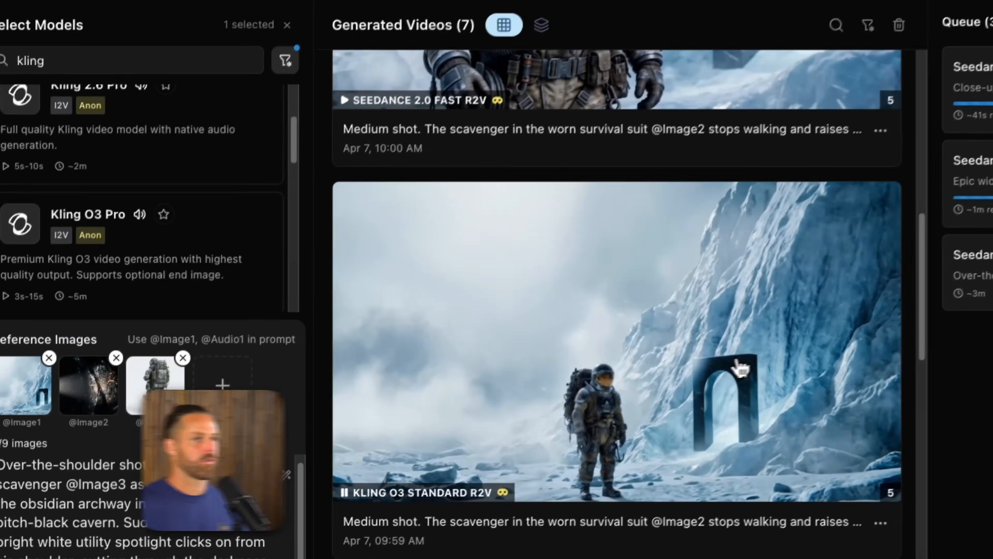
pyautogui.scroll(5, 740, 368)
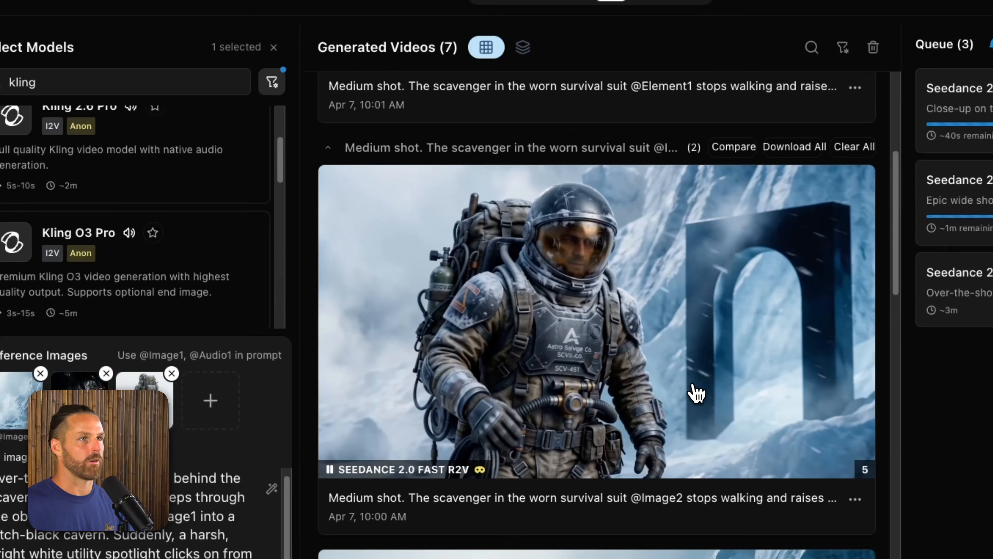
pyautogui.click(692, 395)
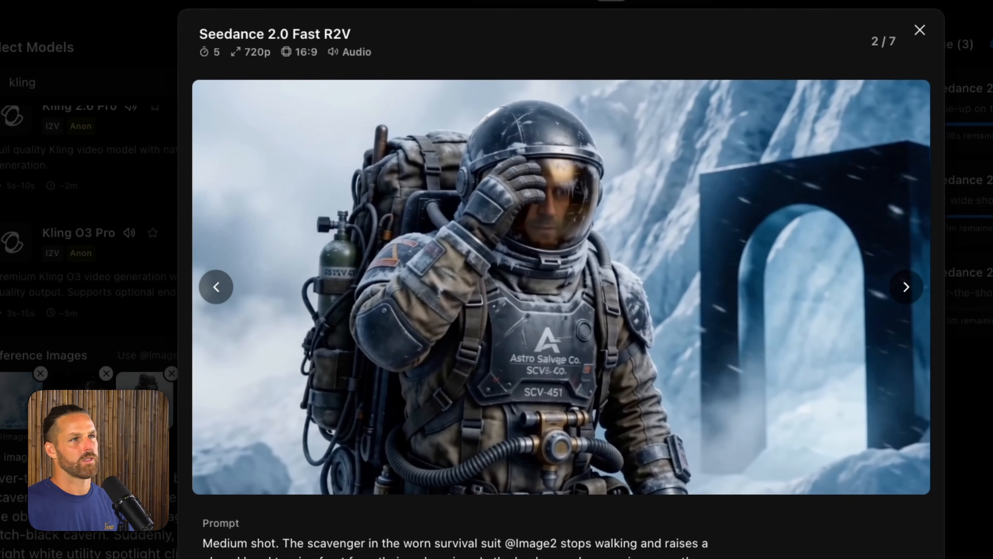
pyautogui.press('Escape')
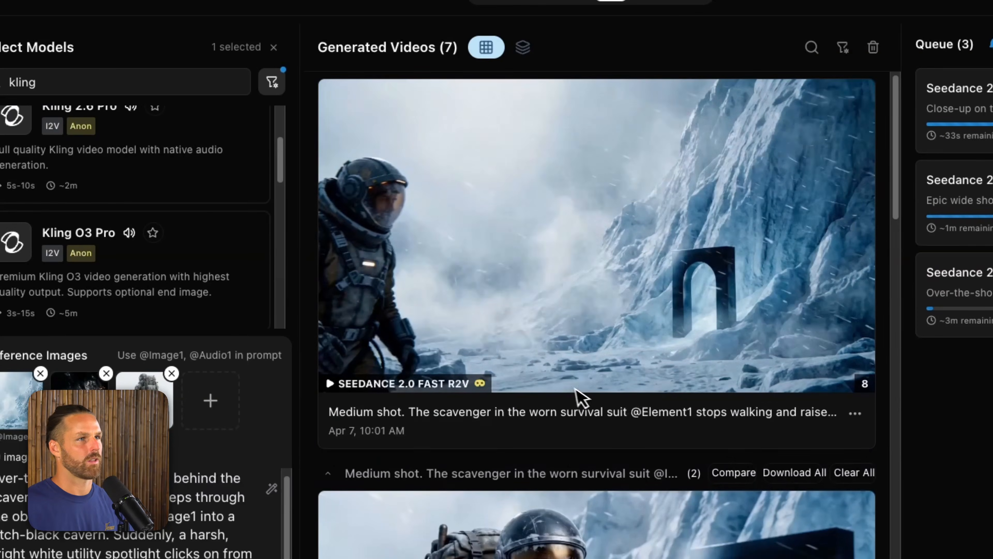
pyautogui.click(628, 270)
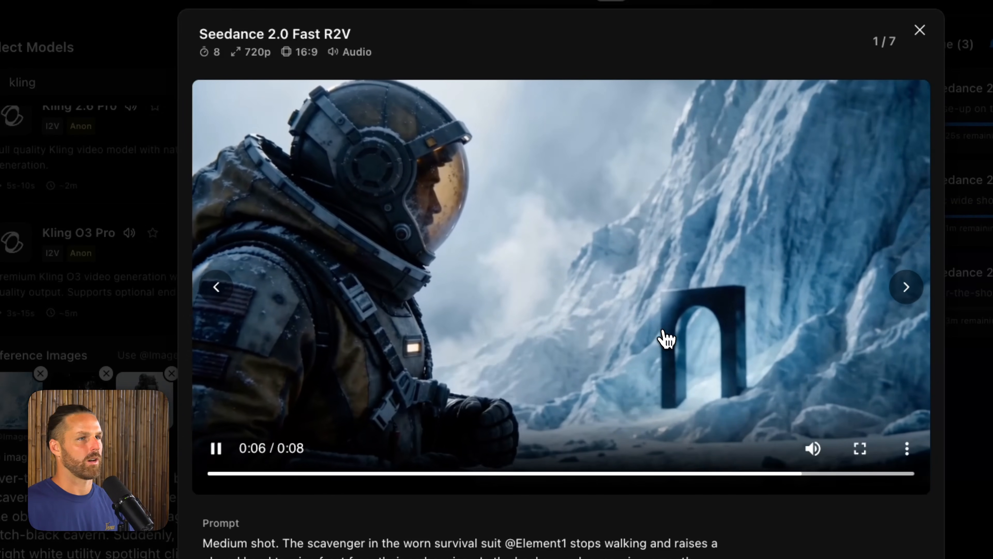
pyautogui.press('Escape')
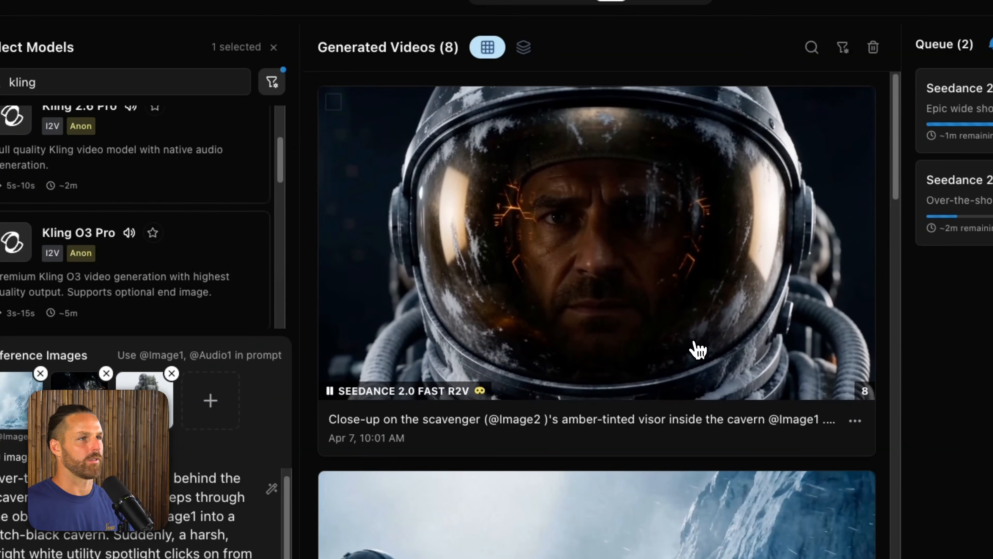
# Step: Review the close-up video of the scavenger's visor inside the cavern and restore its draft to the input panel
pyautogui.click(621, 336)
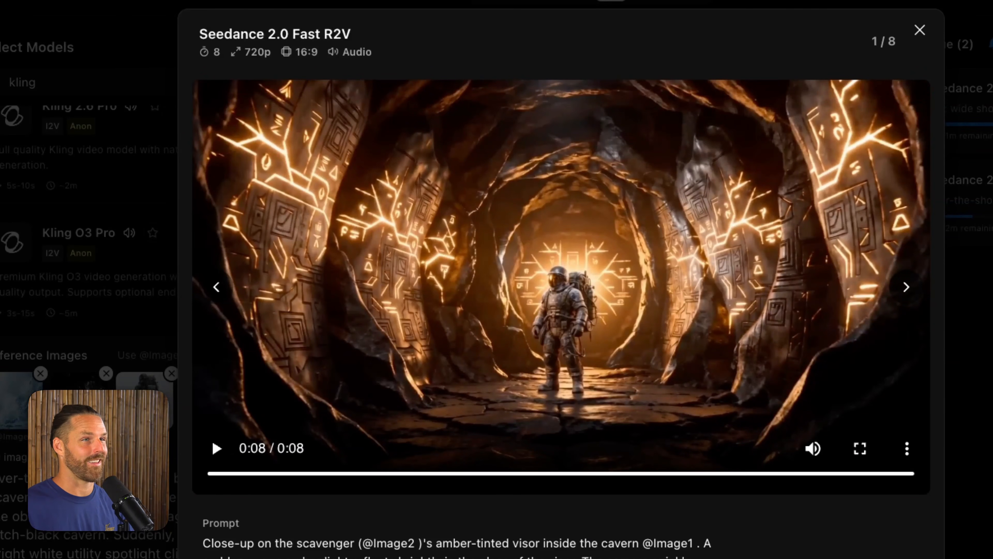
pyautogui.click(801, 556)
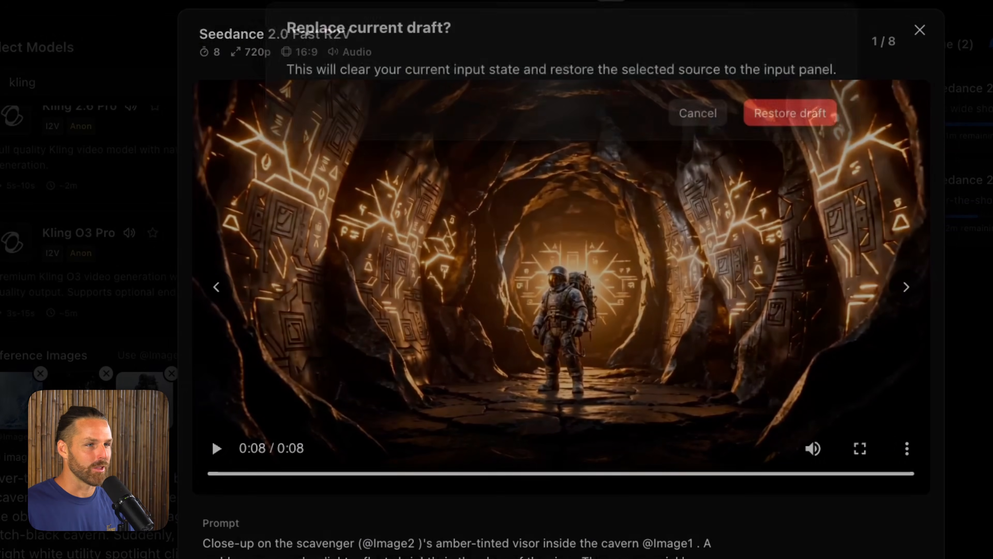
pyautogui.click(793, 113)
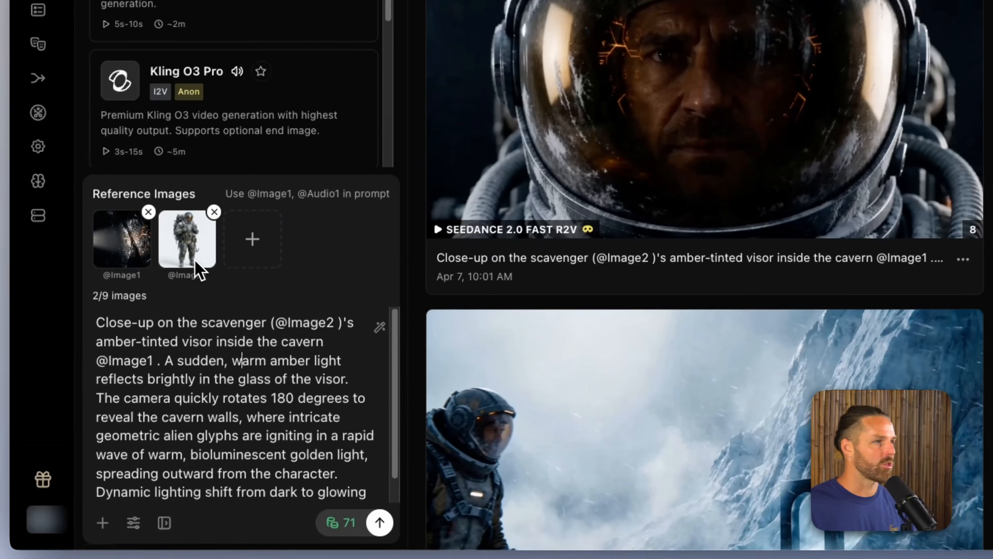
pyautogui.scroll(-2, 215, 411)
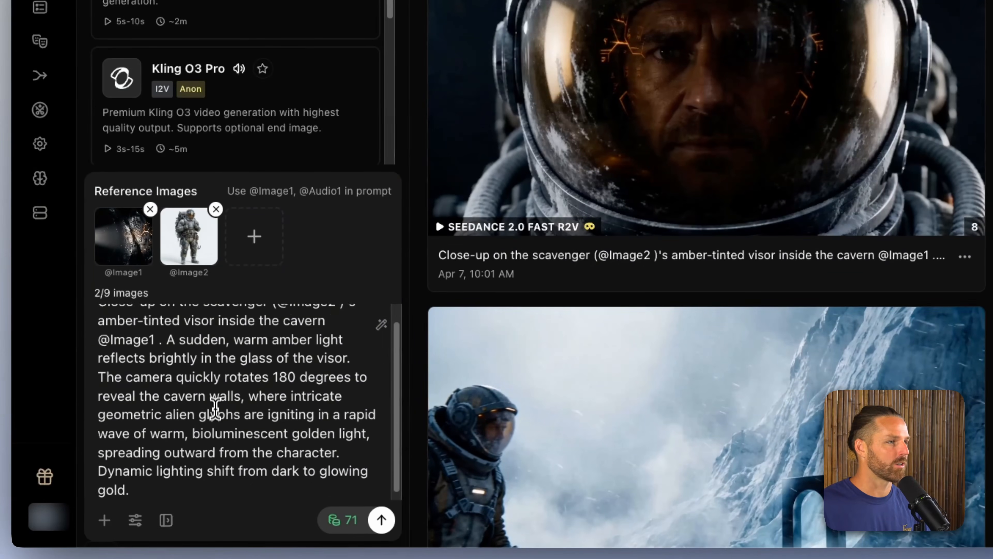
# Step: Set the visor close-up video's duration to 15s
pyautogui.click(133, 520)
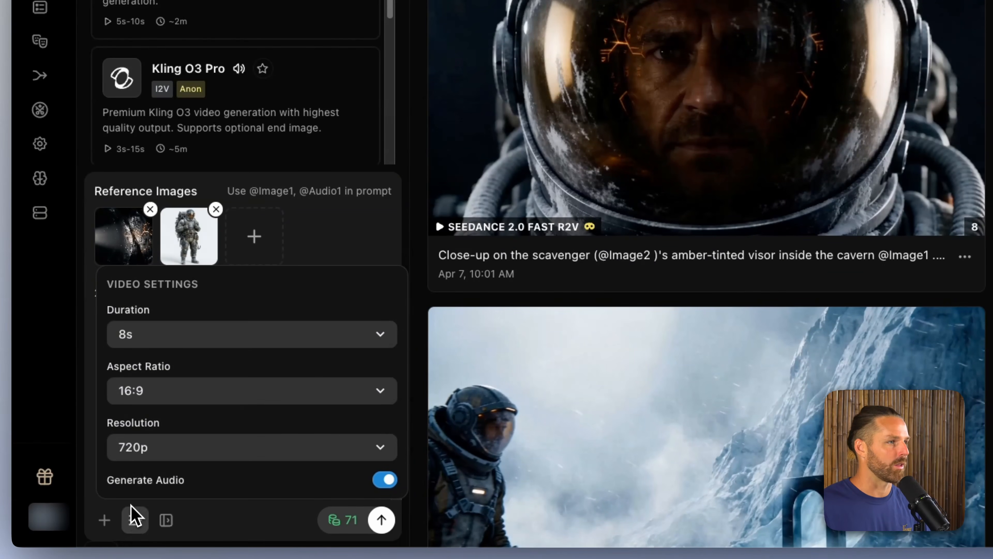
pyautogui.click(172, 336)
pyautogui.click(171, 395)
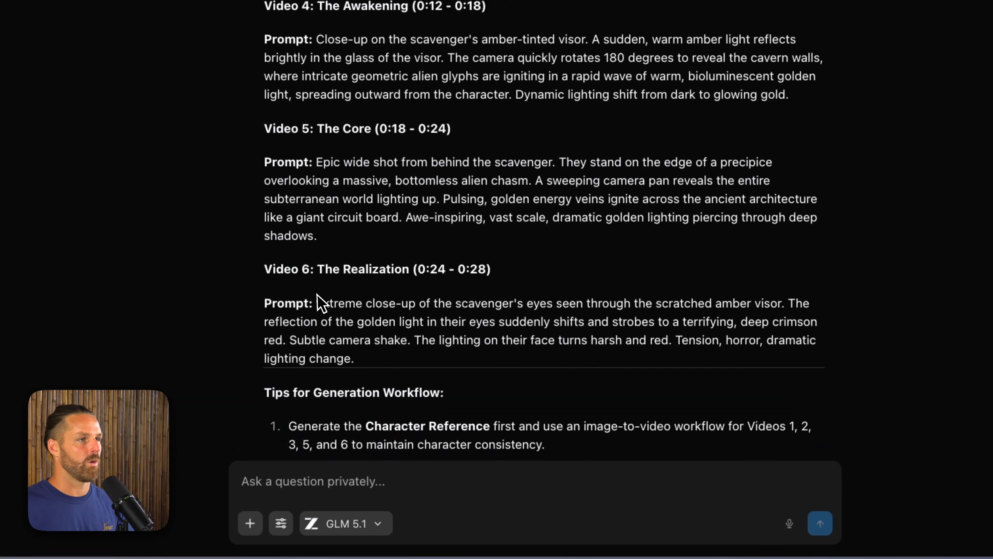
pyautogui.moveTo(317, 301); pyautogui.dragTo(354, 360)
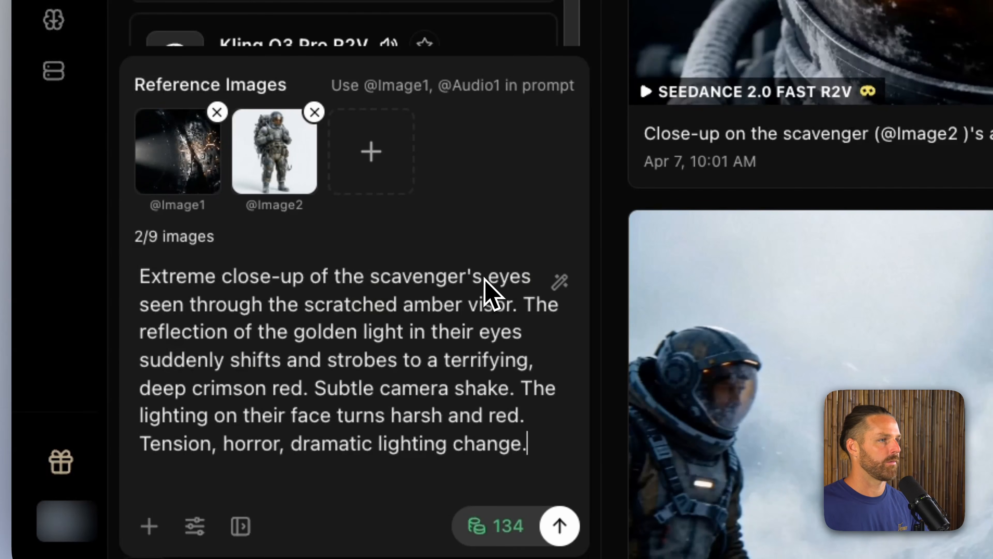
pyautogui.write('@')
pyautogui.press('Down')
pyautogui.press('Return')
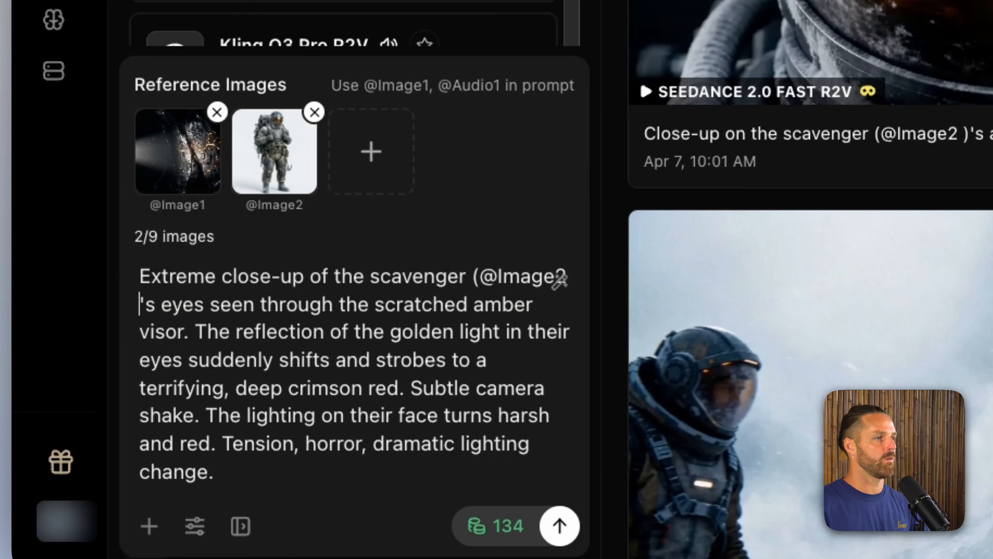
pyautogui.write(')')
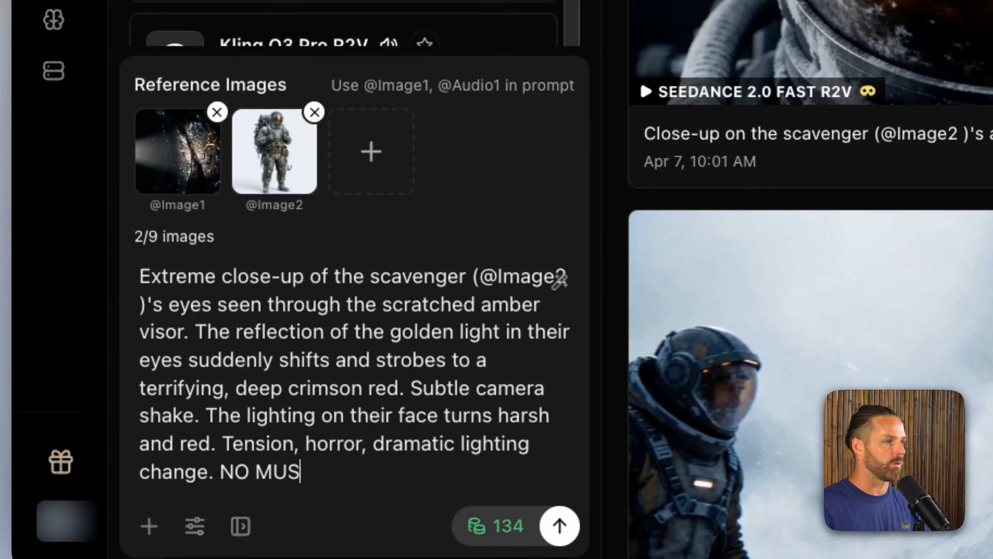
# Step: Set the extreme close-up video's duration to 10s and generate it
pyautogui.click(194, 526)
pyautogui.click(370, 251)
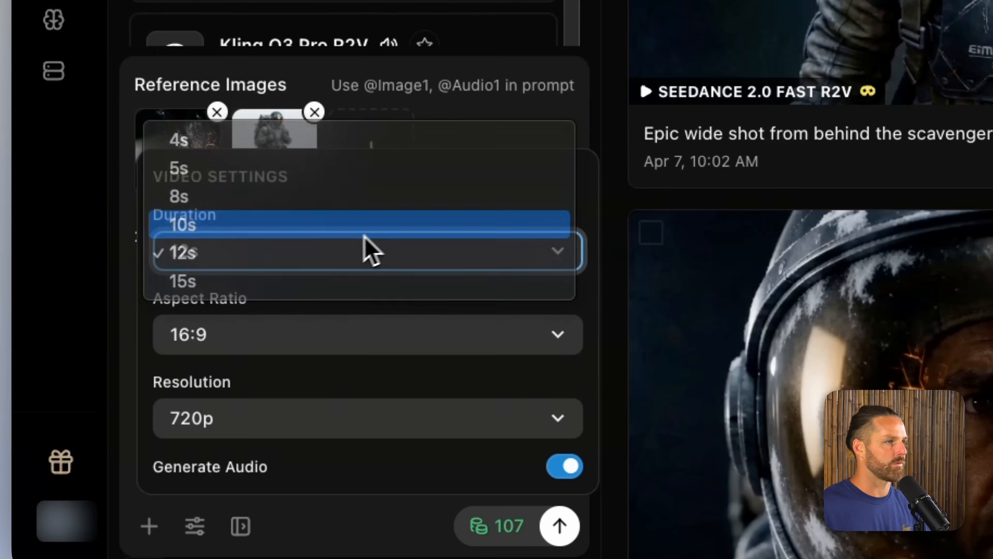
pyautogui.click(368, 225)
pyautogui.click(94, 336)
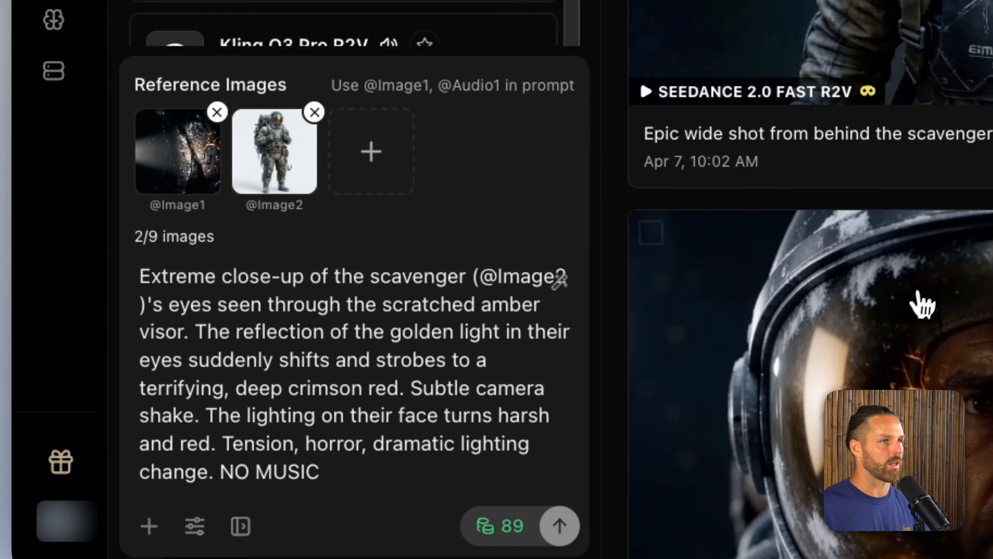
# Step: Review the epic wide shot video, restore its draft and remove the scavenger's front view from its reference images
pyautogui.click(938, 51)
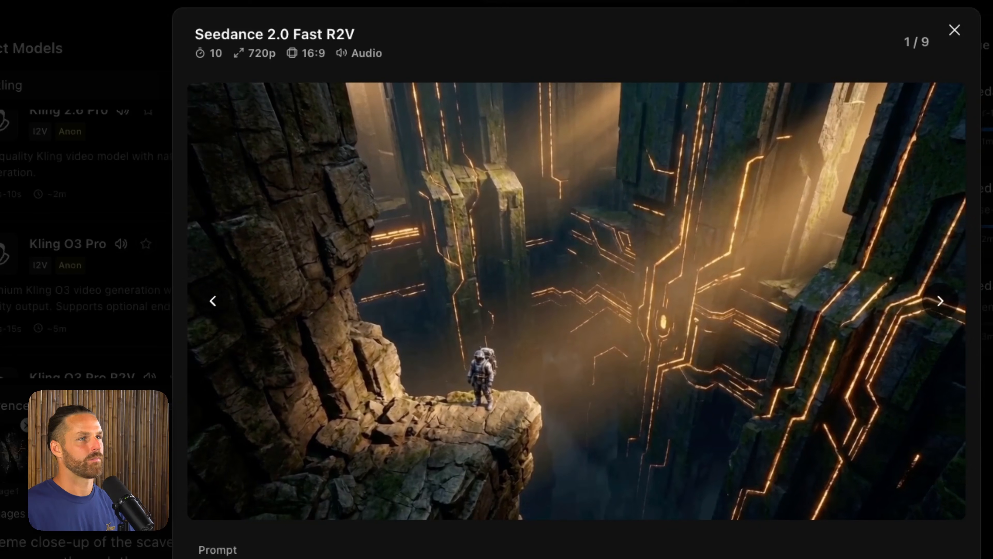
pyautogui.moveTo(252, 498); pyautogui.dragTo(916, 504)
pyautogui.scroll(-4, 907, 520)
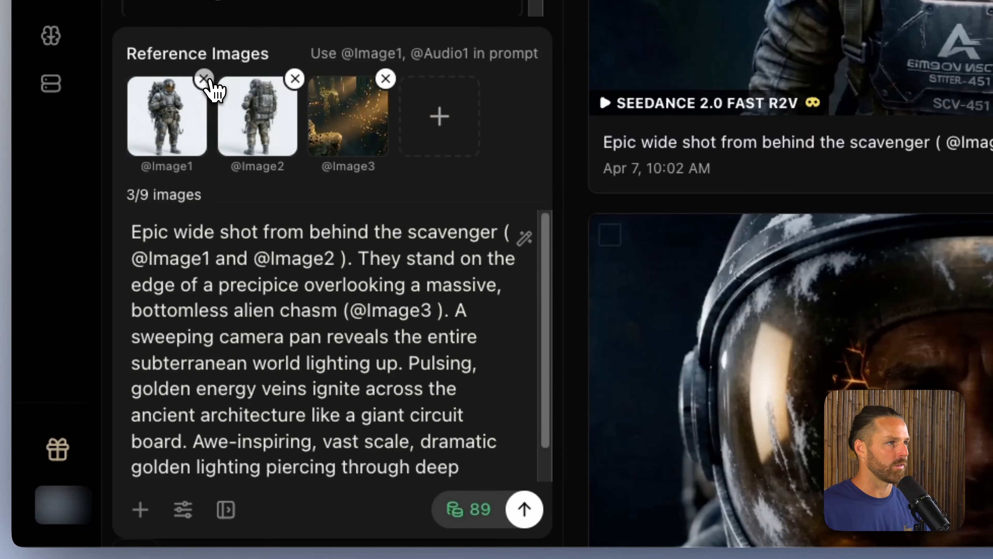
pyautogui.click(207, 80)
pyautogui.moveTo(251, 258); pyautogui.dragTo(154, 258)
pyautogui.write('@')
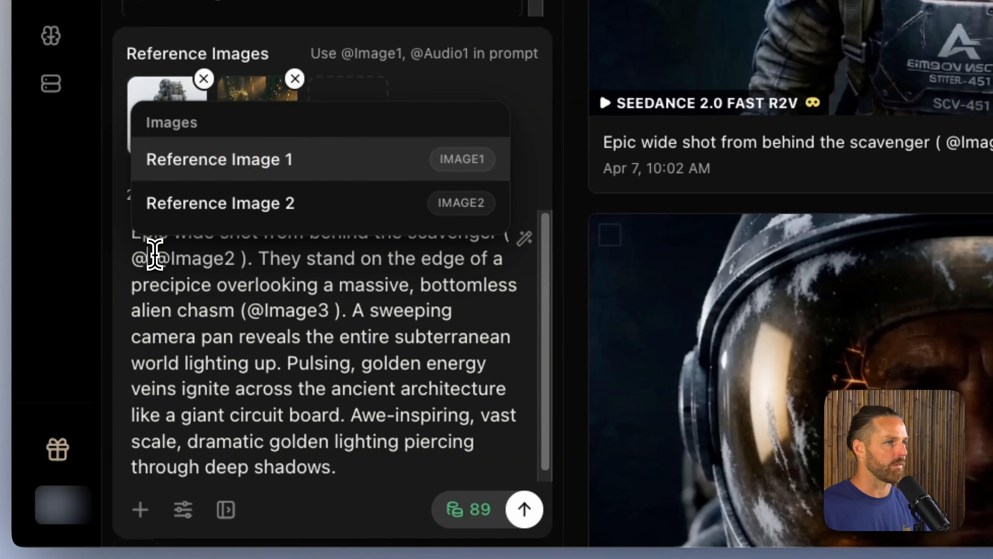
pyautogui.press('BackSpace')
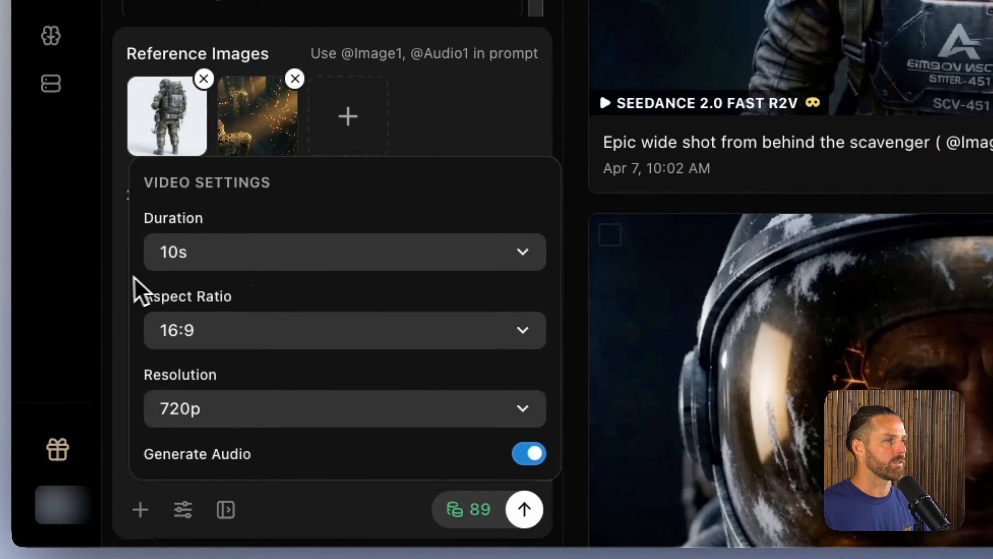
pyautogui.click(93, 278)
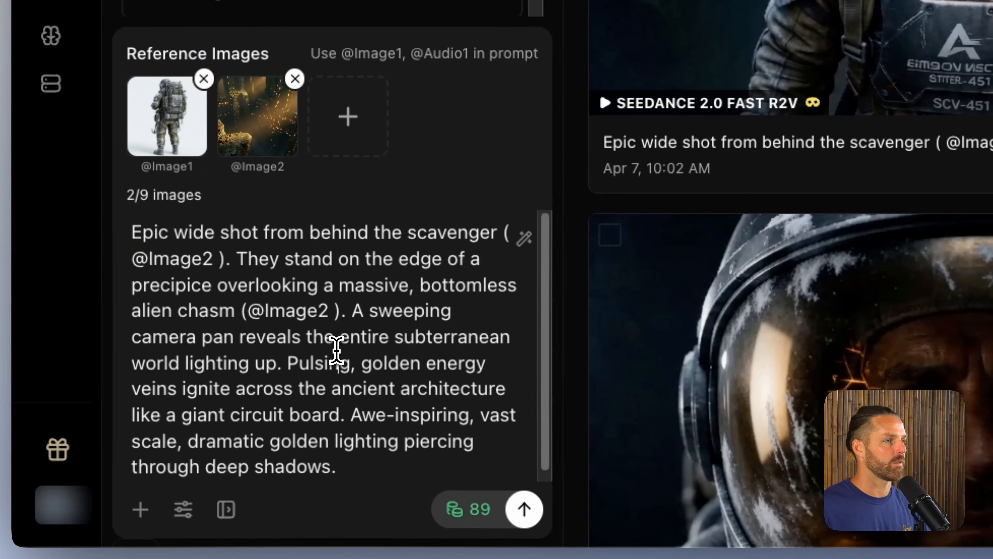
pyautogui.click(511, 509)
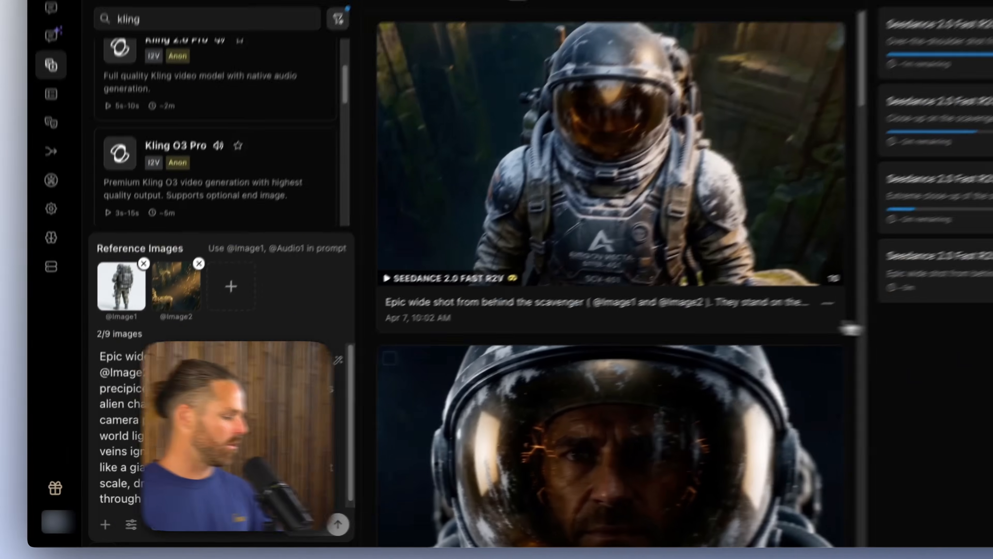
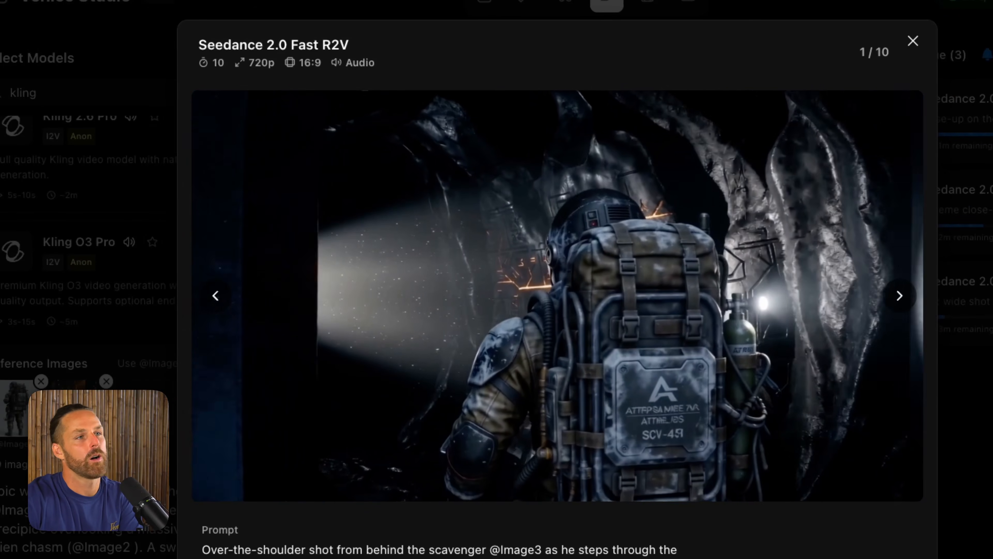
# Step: Play back the 10-second over-the-shoulder video, replay it from near its start, and close its preview
pyautogui.moveTo(654, 488)
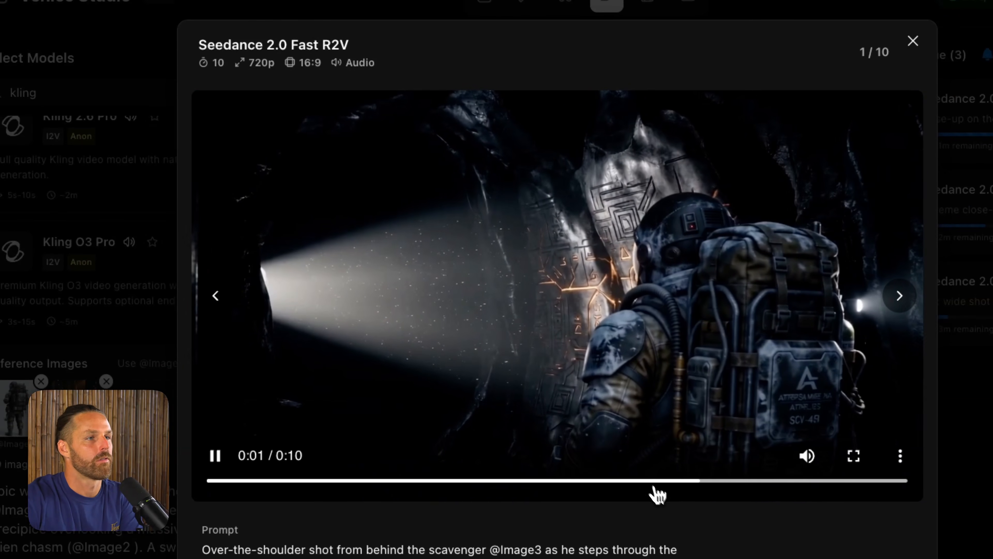
pyautogui.click(233, 480)
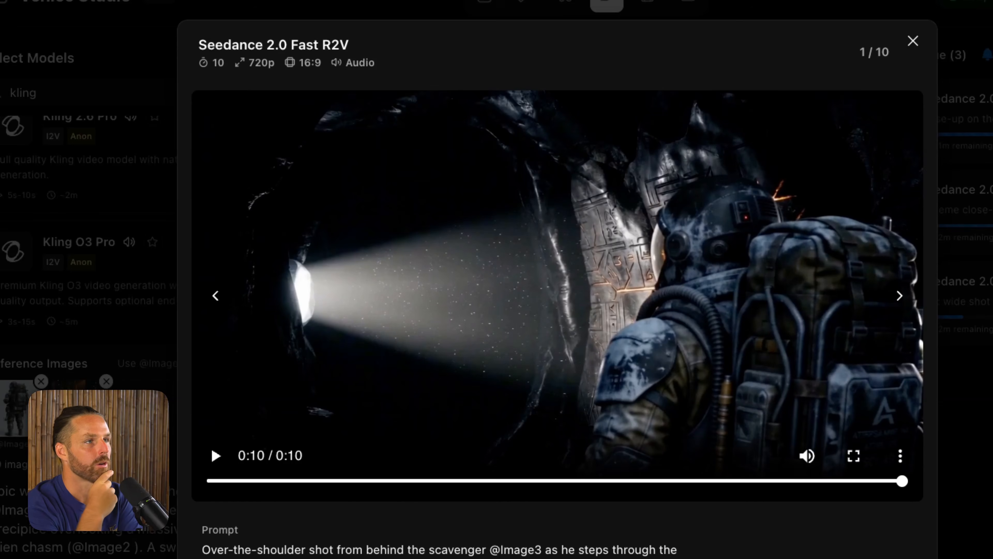
pyautogui.click(217, 458)
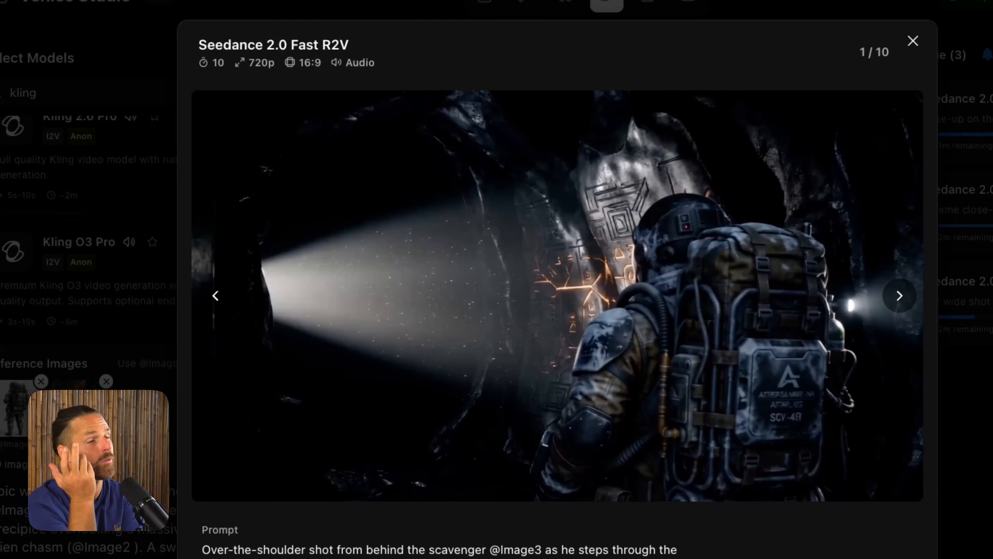
pyautogui.press('Escape')
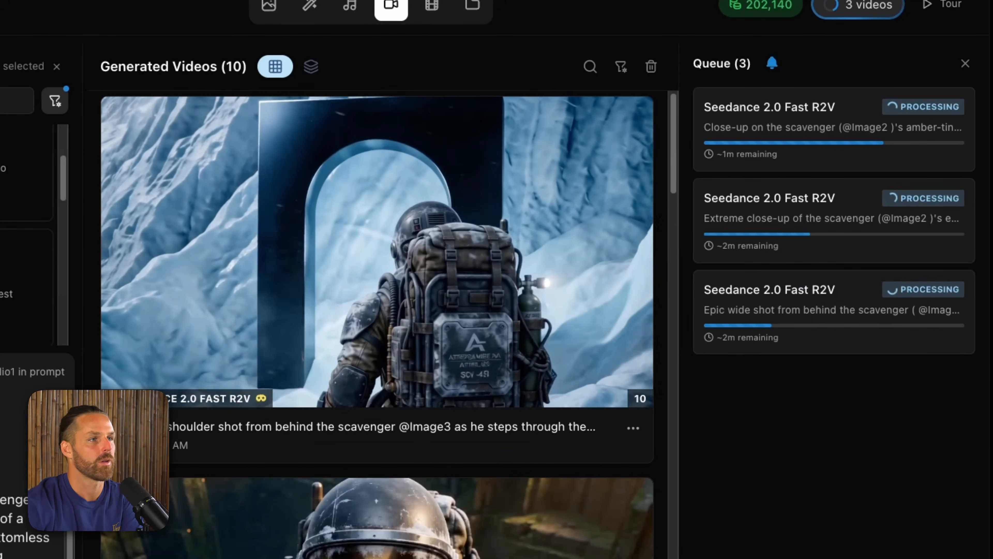
pyautogui.scroll(-5, 592, 410)
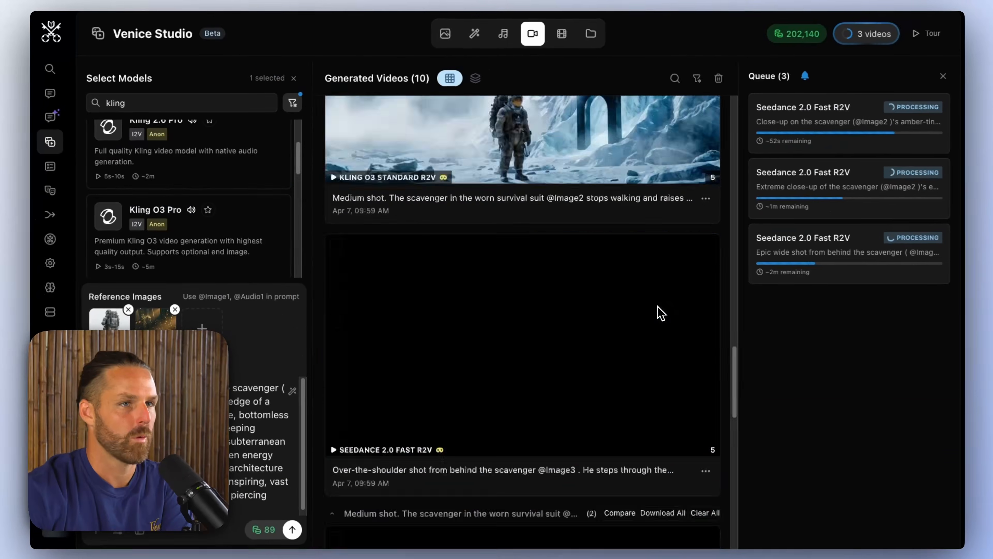
pyautogui.scroll(-5, 659, 312)
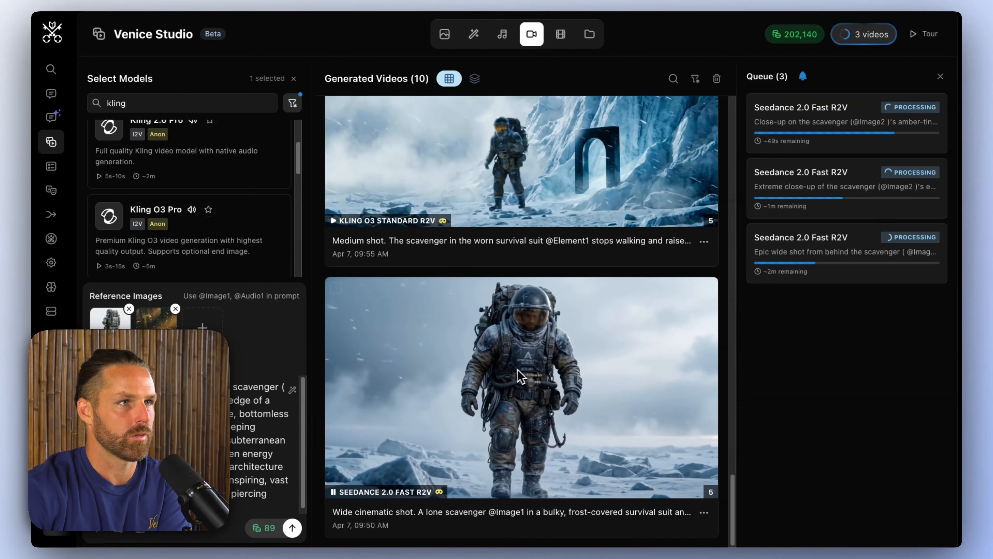
pyautogui.scroll(5, 580, 359)
pyautogui.click(571, 405)
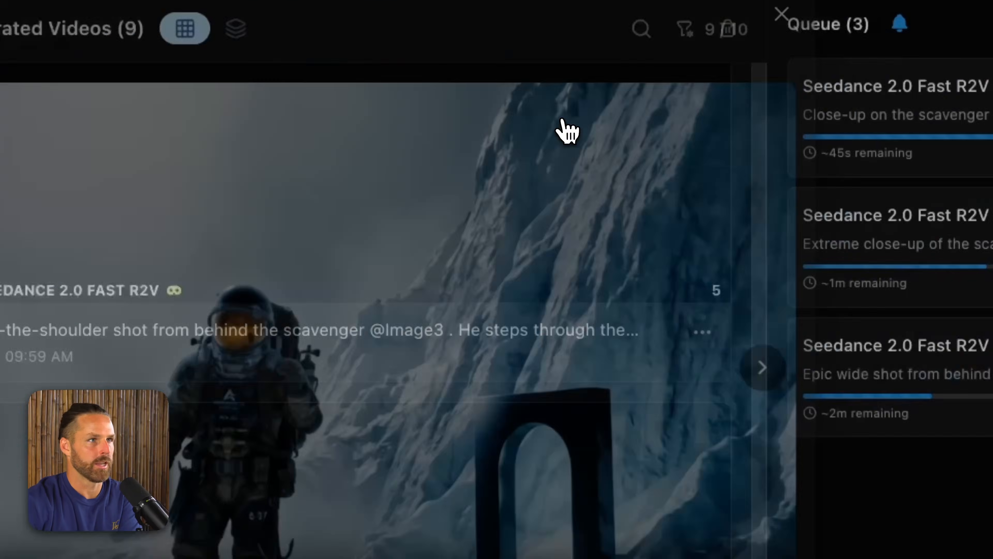
pyautogui.scroll(5, 570, 213)
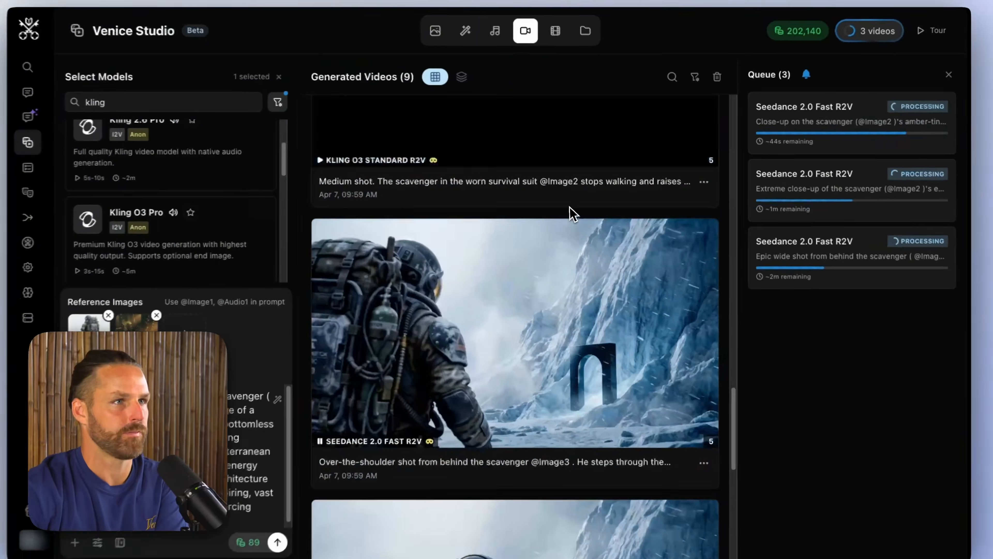
# Step: Skim through the 5-second Seedance medium shot of the scavenger raising a gloved hand and close its preview
pyautogui.click(556, 290)
pyautogui.click(635, 379)
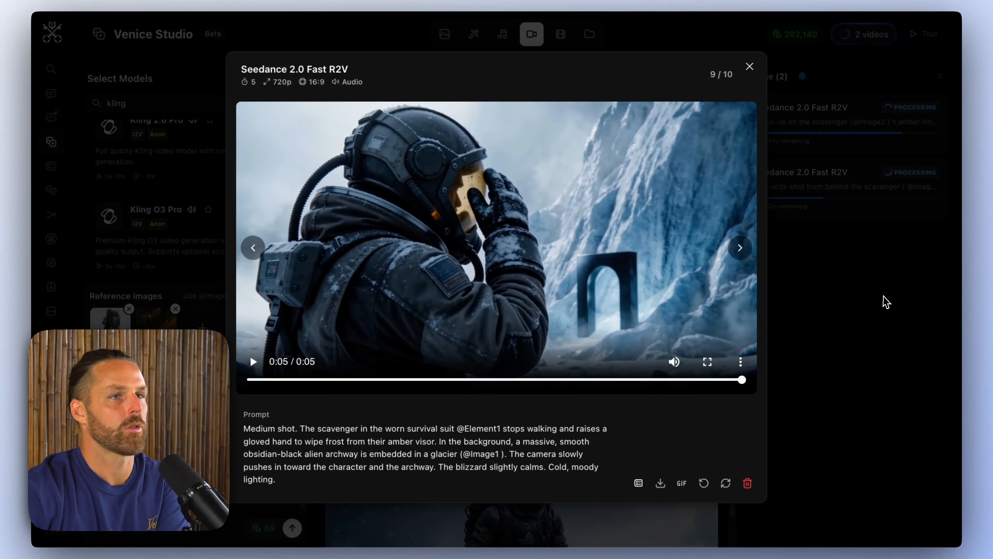
pyautogui.click(886, 302)
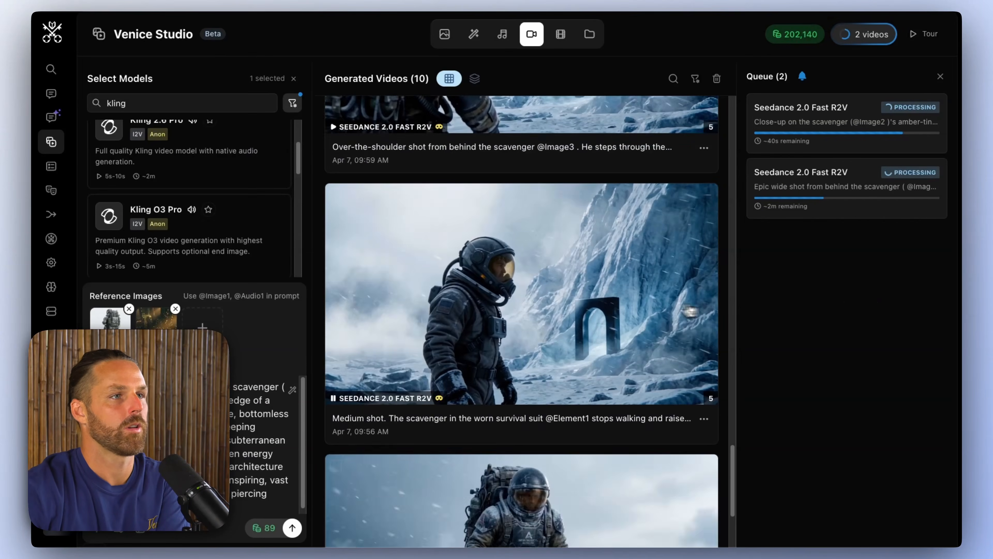
# Step: Scrub through the older 5-second over-the-shoulder video of the scavenger facing the archway and delete it
pyautogui.scroll(5, 541, 306)
pyautogui.click(541, 306)
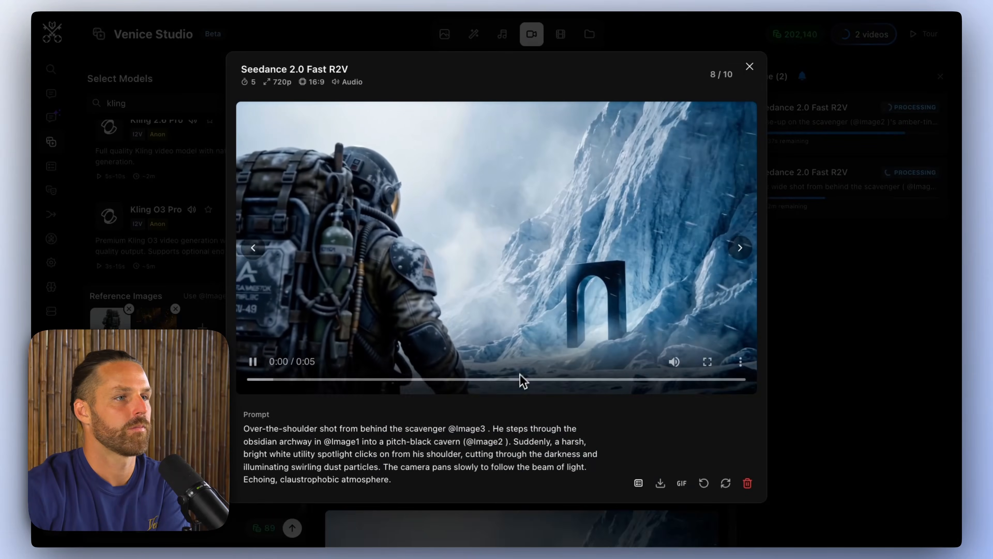
pyautogui.click(519, 379)
pyautogui.moveTo(488, 379); pyautogui.dragTo(406, 380)
pyautogui.click(747, 483)
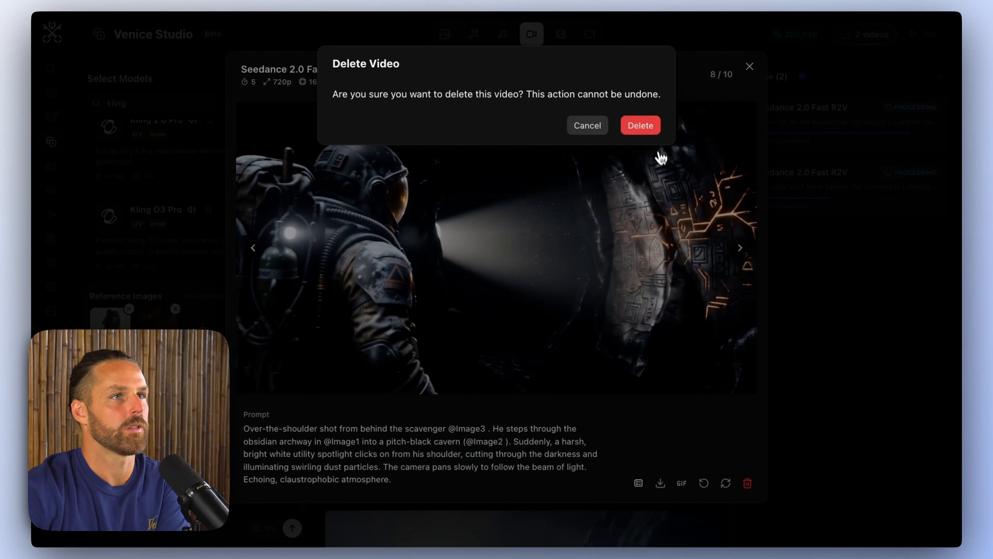
pyautogui.click(643, 126)
pyautogui.click(585, 254)
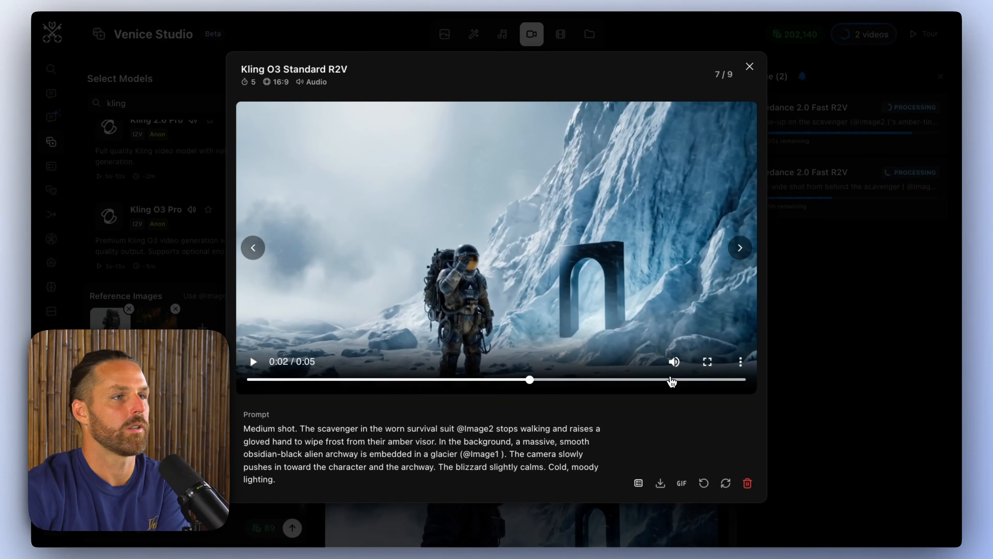
pyautogui.click(747, 483)
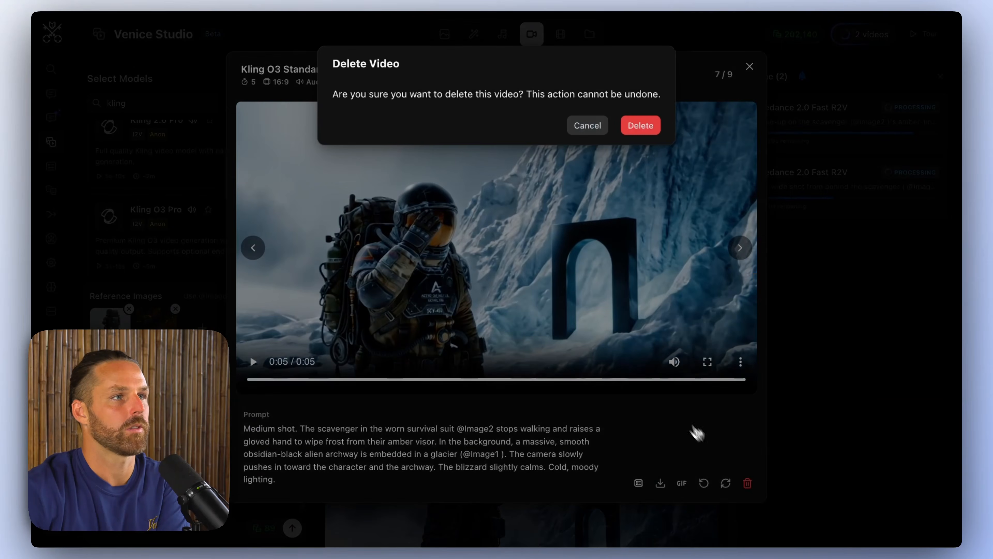
pyautogui.click(640, 125)
pyautogui.scroll(3, 521, 321)
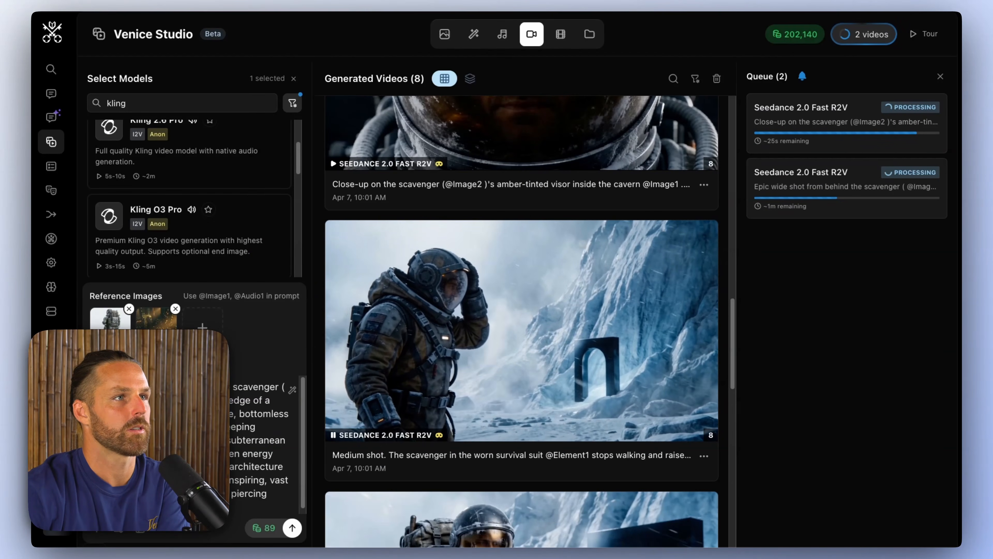
pyautogui.scroll(-5, 527, 396)
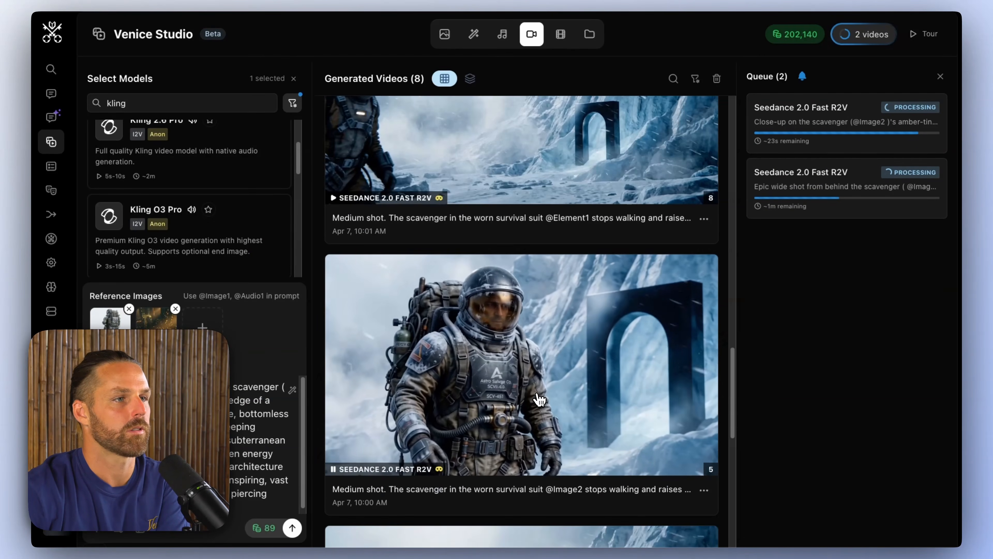
pyautogui.click(534, 395)
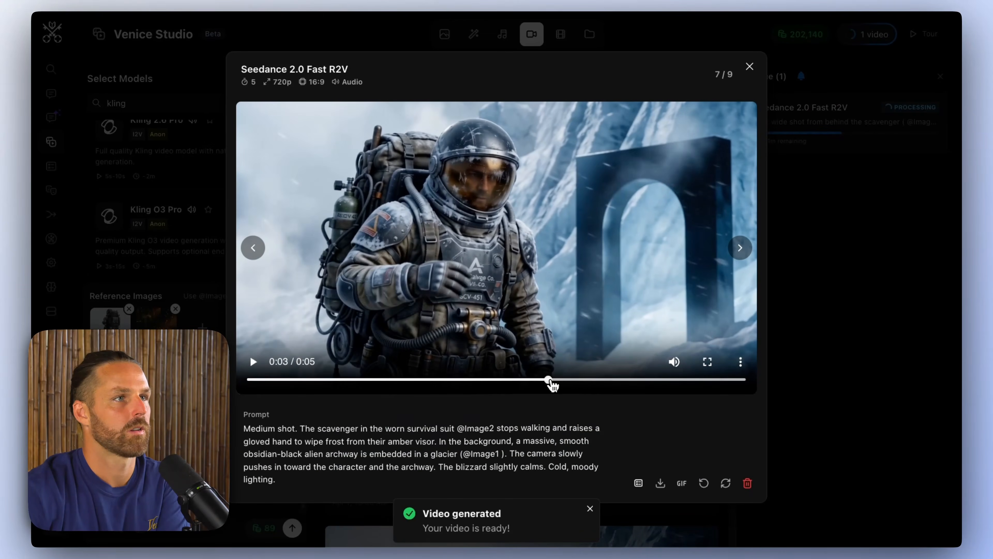
pyautogui.moveTo(550, 381); pyautogui.dragTo(551, 387)
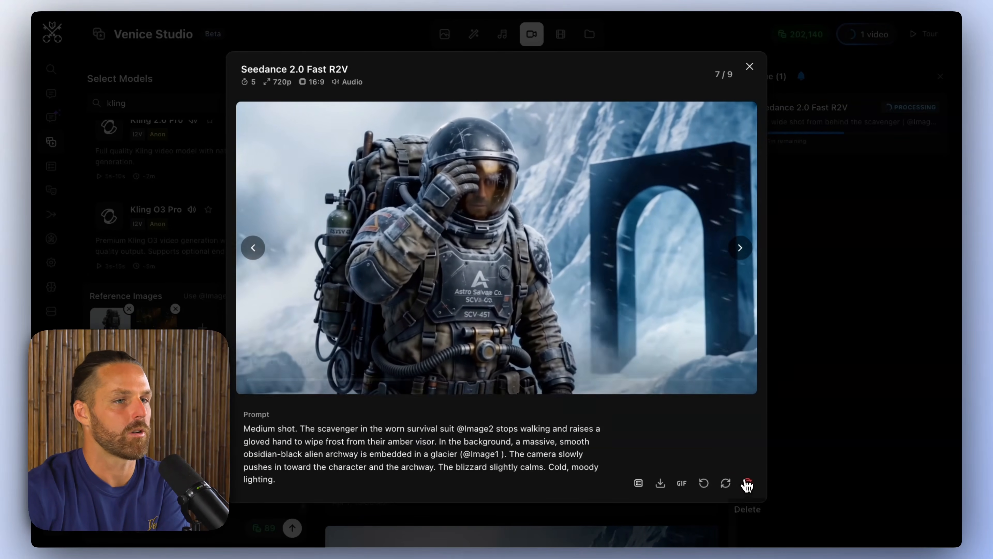
pyautogui.click(747, 484)
pyautogui.click(641, 125)
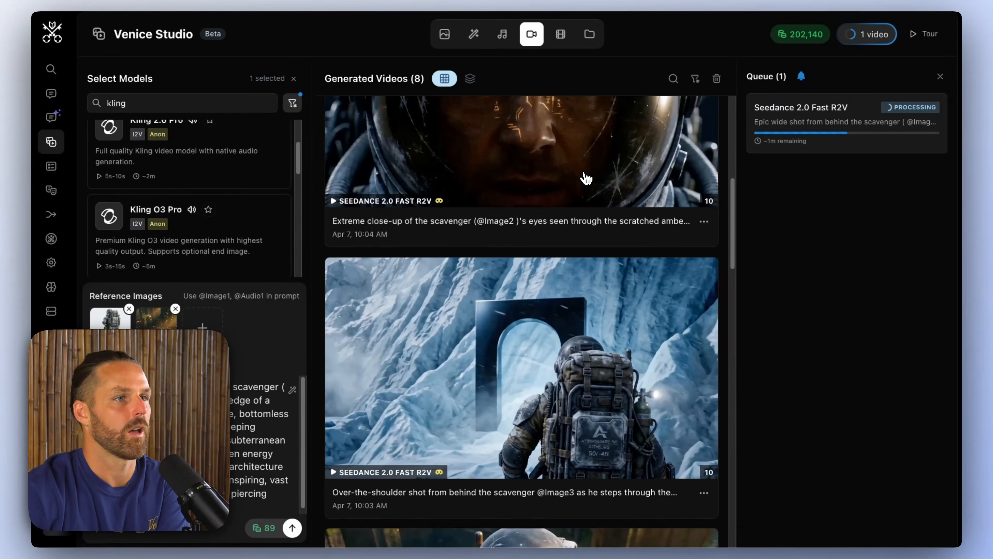
# Step: Play back the 10-second extreme close-up video of the scavenger's eyes and close its preview
pyautogui.scroll(3, 583, 177)
pyautogui.click(541, 349)
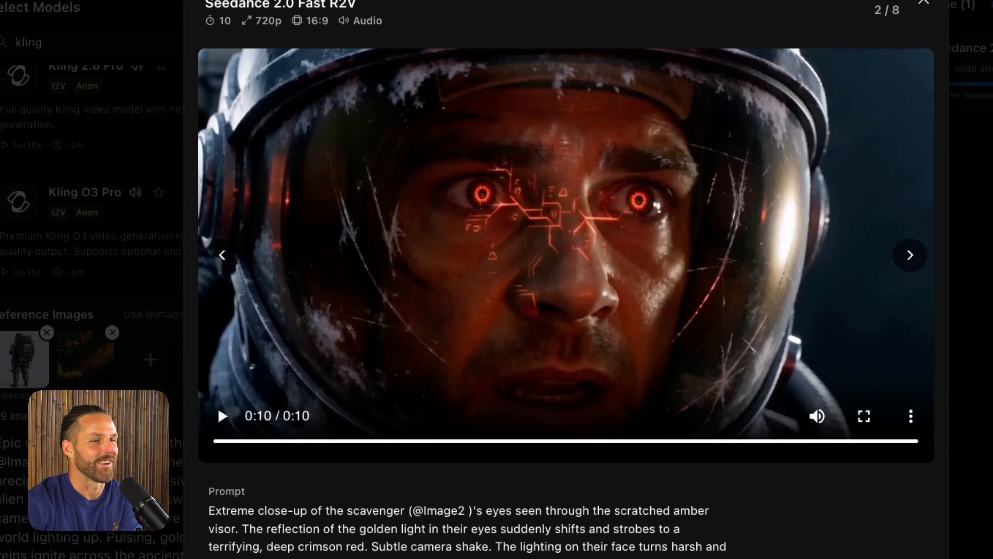
pyautogui.press('Escape')
# Step: Play back the 15-second close-up video of the scavenger's amber-tinted visor and the glowing cavern walls
pyautogui.scroll(3, 641, 246)
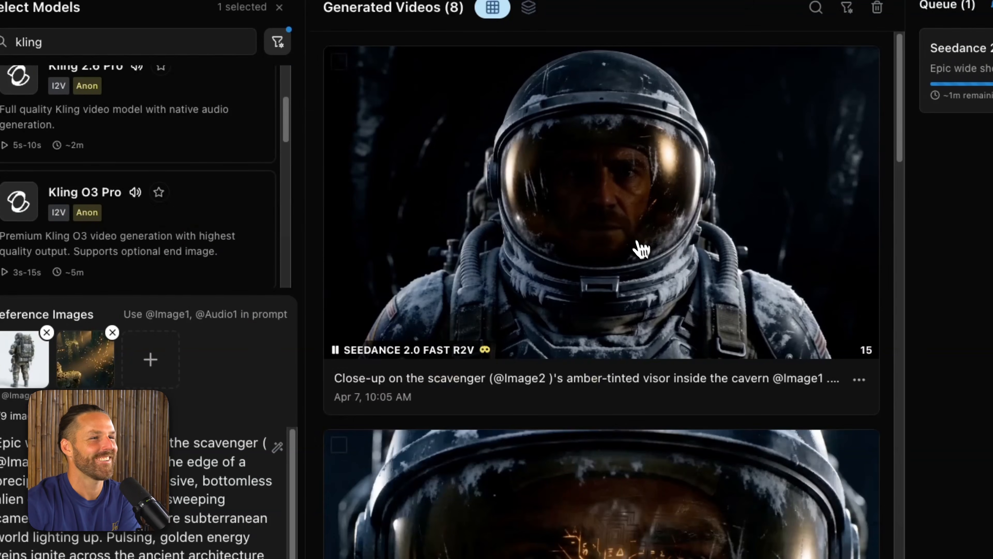
pyautogui.click(637, 240)
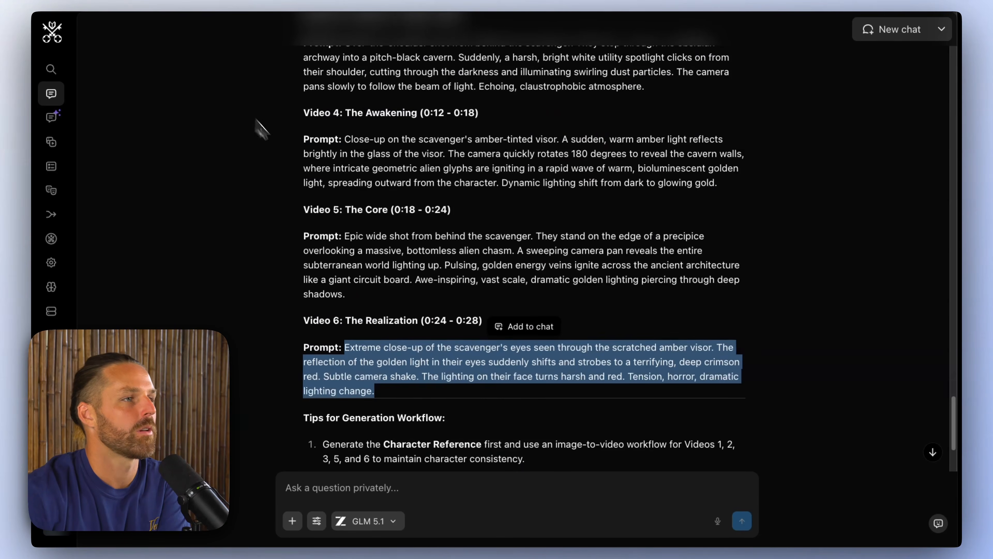
pyautogui.click(403, 272)
pyautogui.scroll(1, 401, 272)
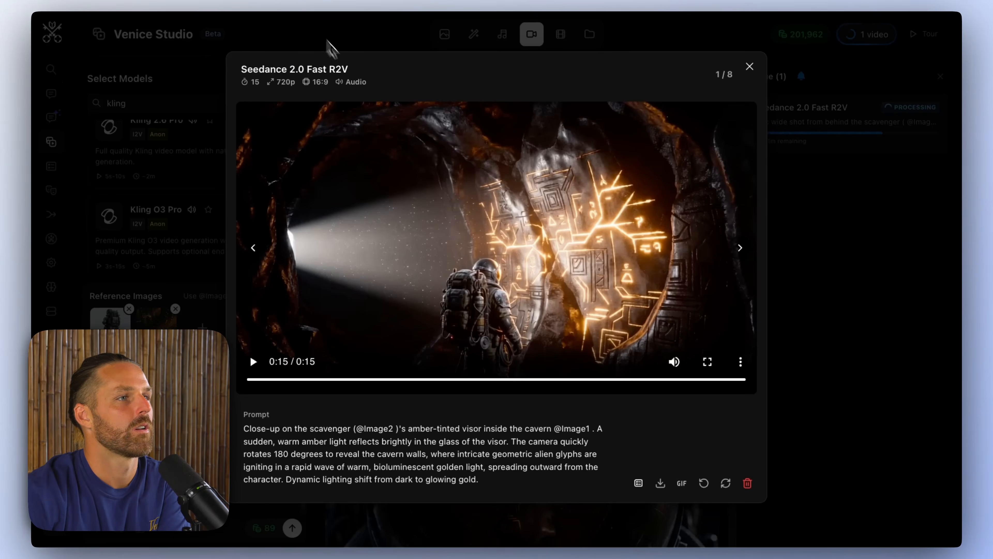
# Step: Restore the close-up video's draft, replace its cavern reference with the golden-veined chasm image, keep 15s, and generate it again
pyautogui.click(704, 483)
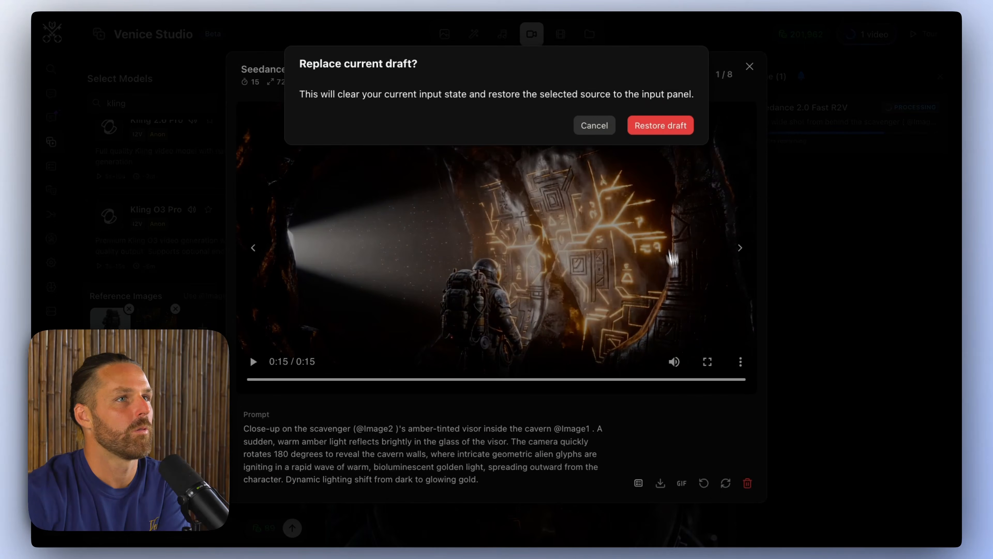
pyautogui.click(659, 124)
pyautogui.click(130, 309)
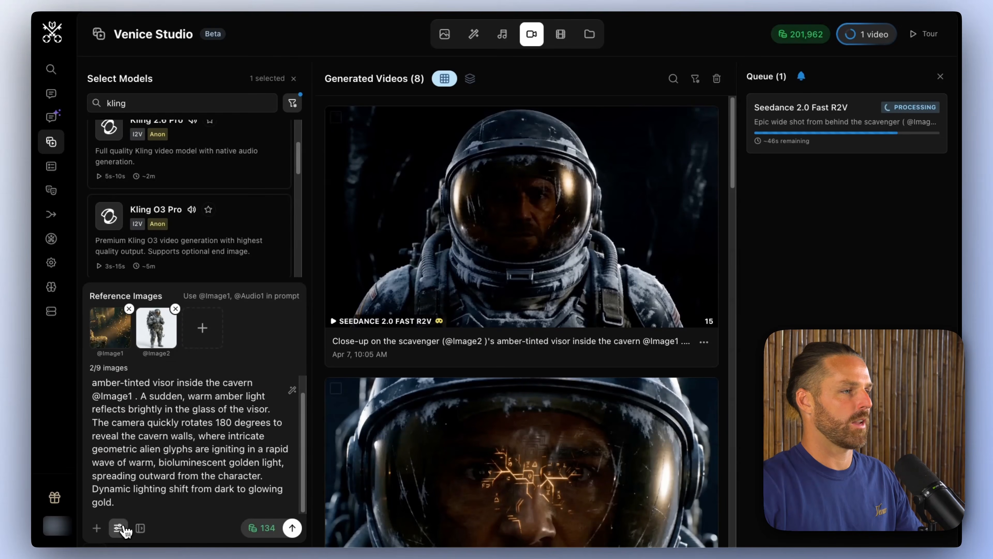
pyautogui.click(119, 528)
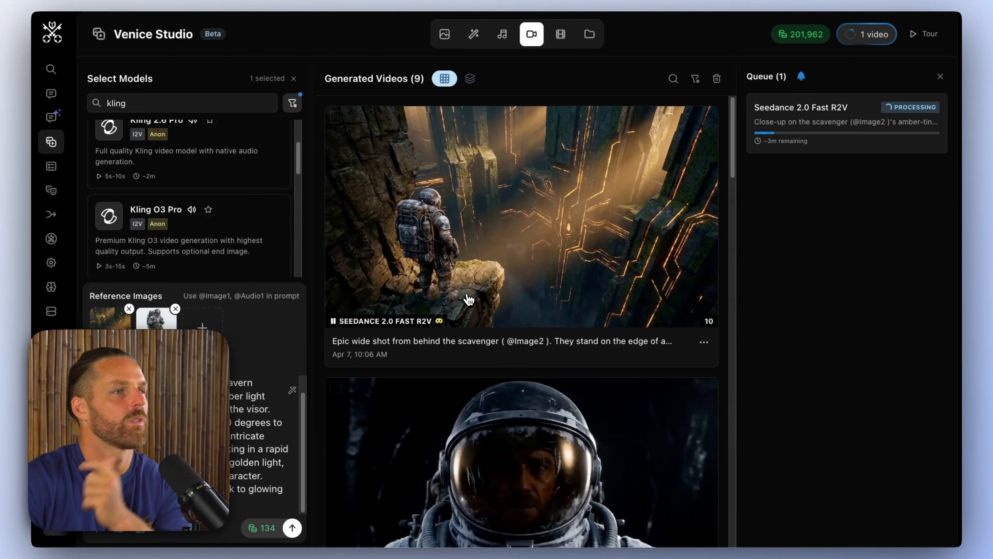
# Step: Review the 10-second epic wide shot video, restore its draft, append "NO MUSIC sound fx" to the prompt, and generate it again
pyautogui.click(467, 296)
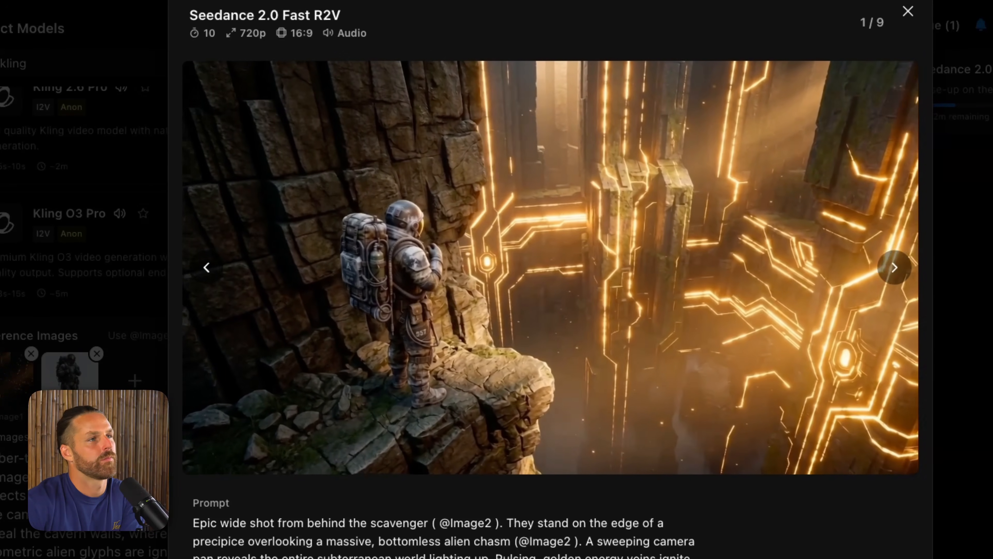
pyautogui.click(760, 535)
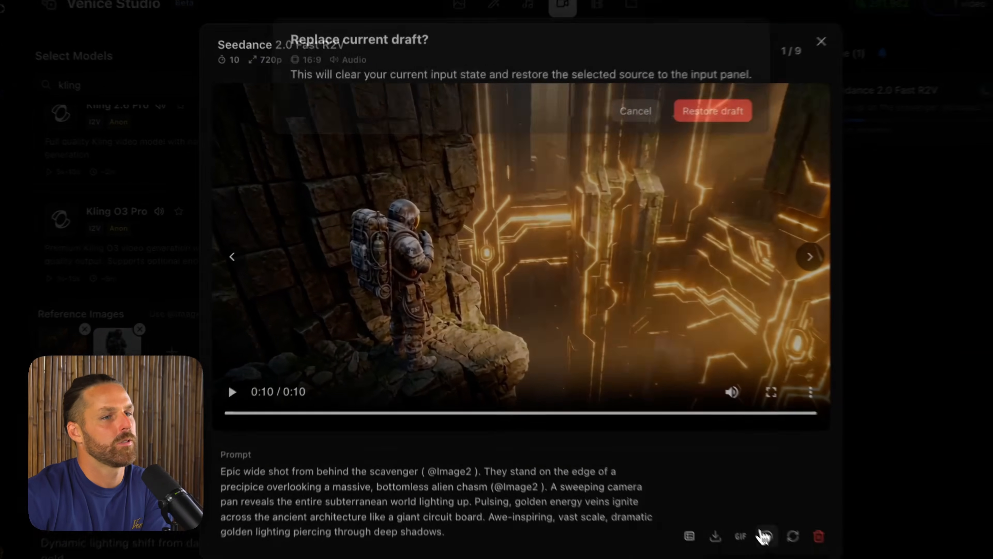
pyautogui.click(654, 126)
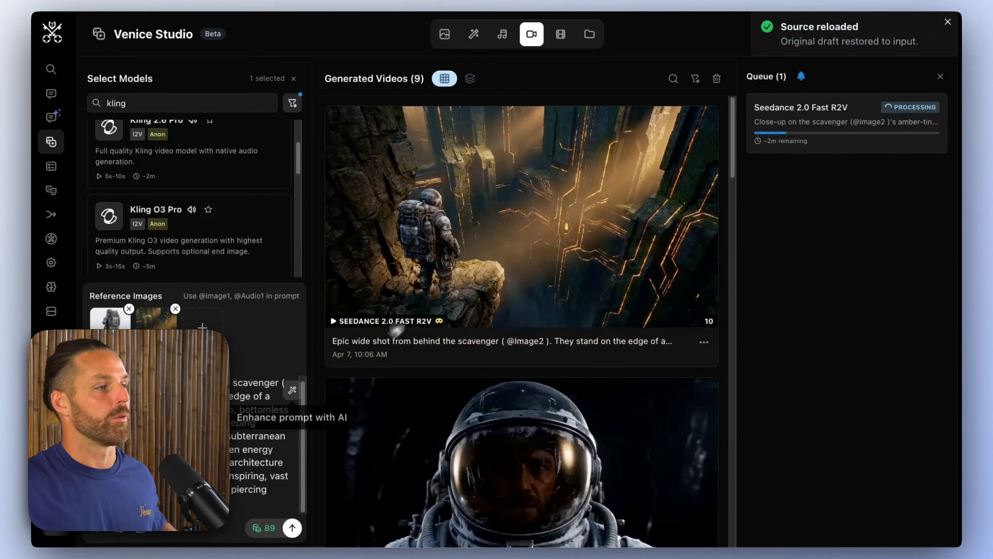
pyautogui.click(234, 501)
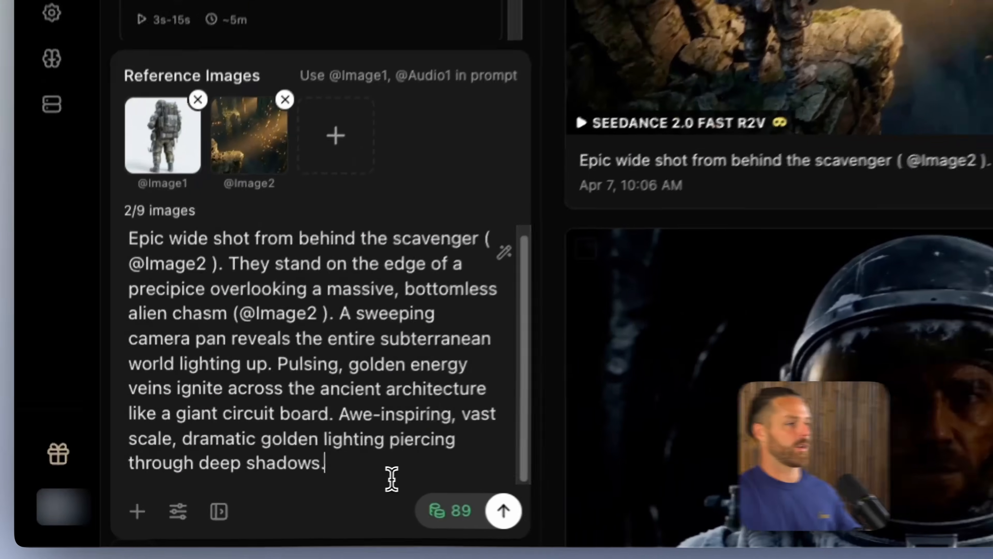
pyautogui.write('NO MUSIC sound fx')
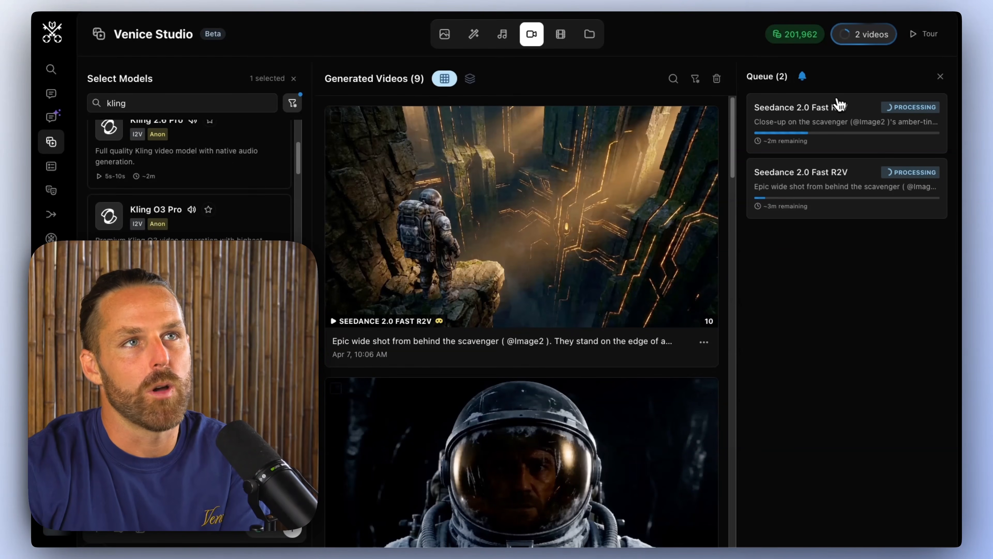
pyautogui.click(803, 78)
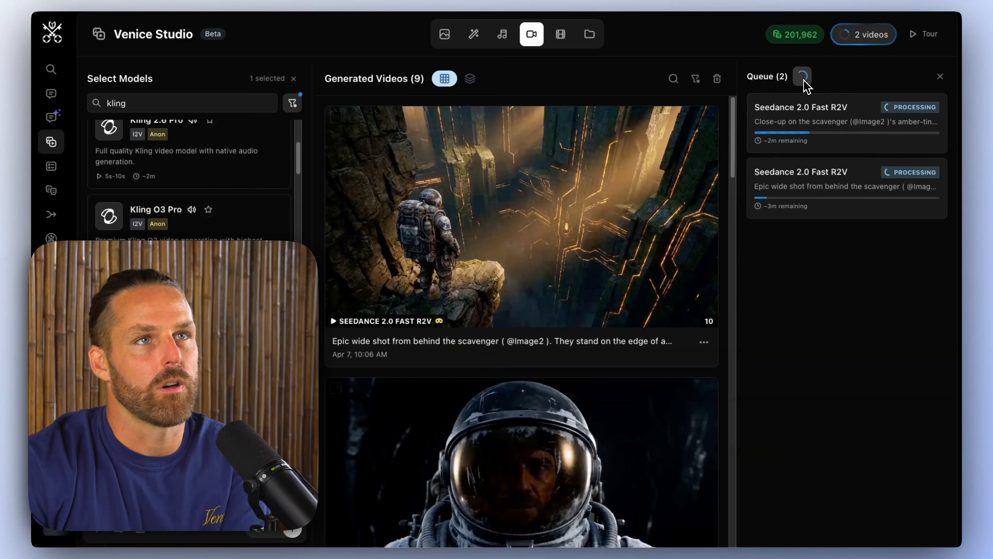
pyautogui.click(331, 84)
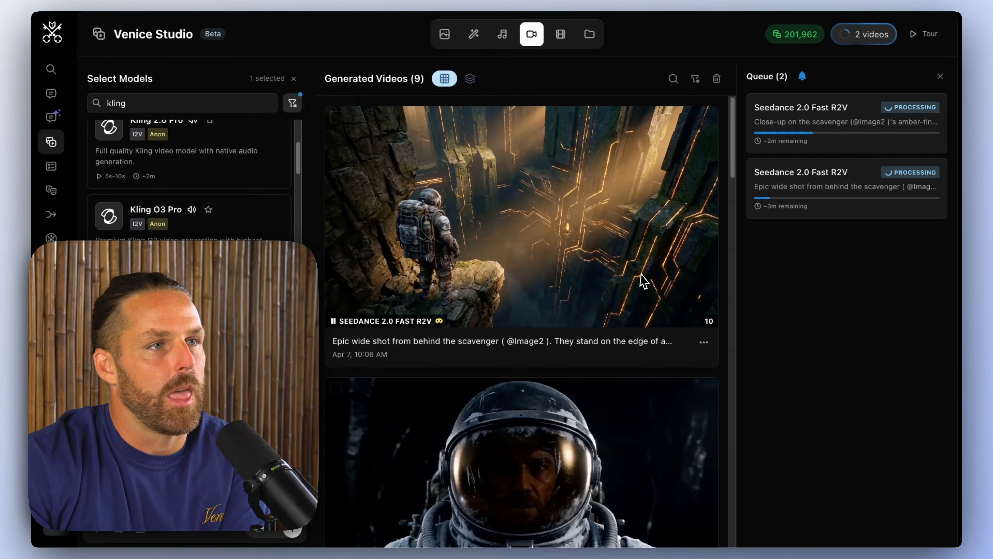
pyautogui.scroll(-20, 555, 348)
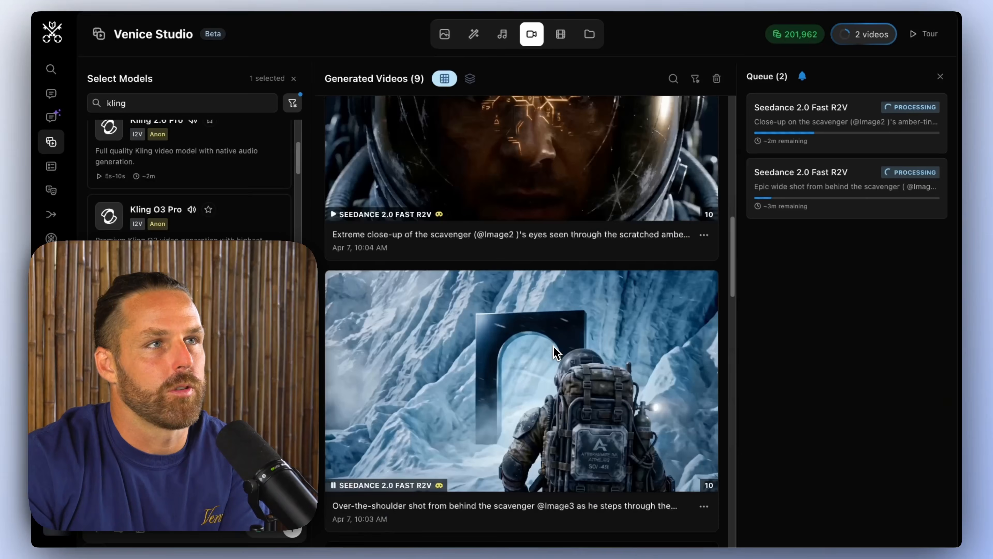
pyautogui.scroll(20, 553, 346)
pyautogui.click(587, 43)
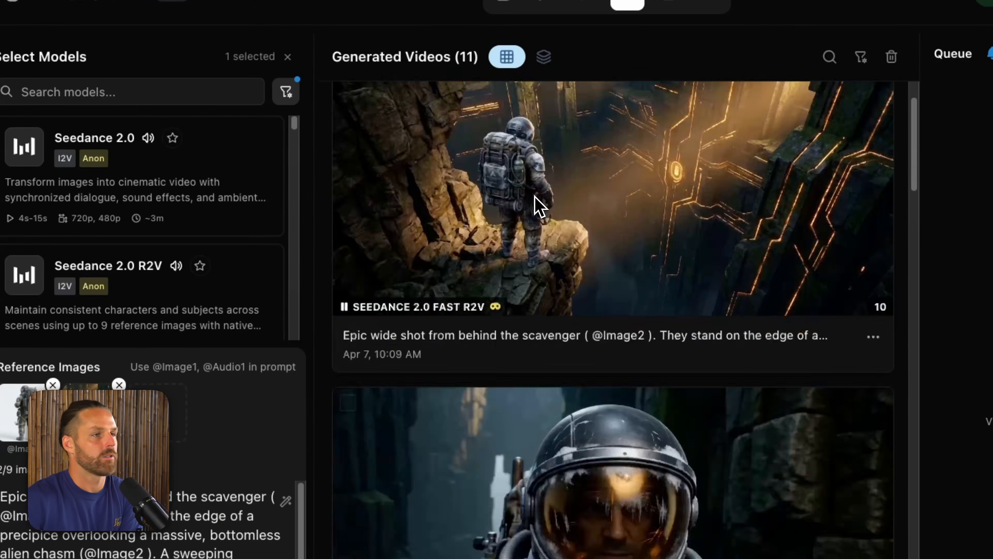
# Step: Play back the regenerated 15-second close-up video and the regenerated 10-second epic wide shot video
pyautogui.scroll(-5, 533, 221)
pyautogui.scroll(4, 545, 256)
pyautogui.click(592, 379)
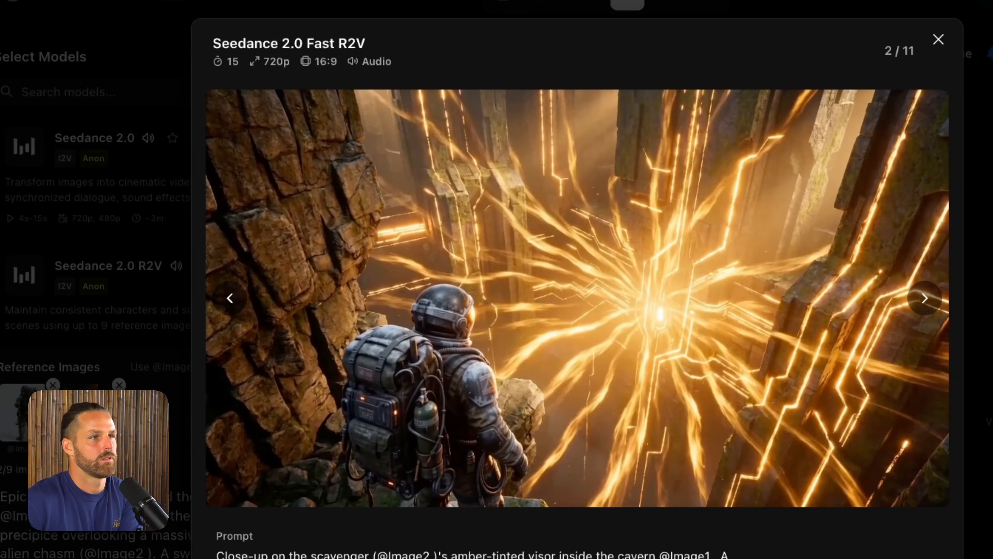
pyautogui.press('Left')
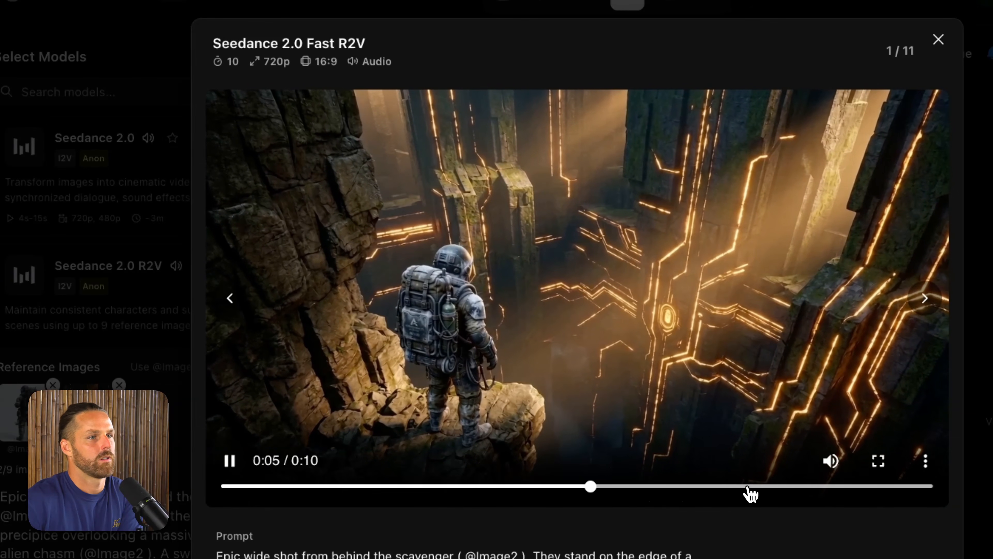
# Step: Skip ahead in the epic wide shot video and sample the generated ElevenLabs sci-fi teaser music track
pyautogui.click(829, 493)
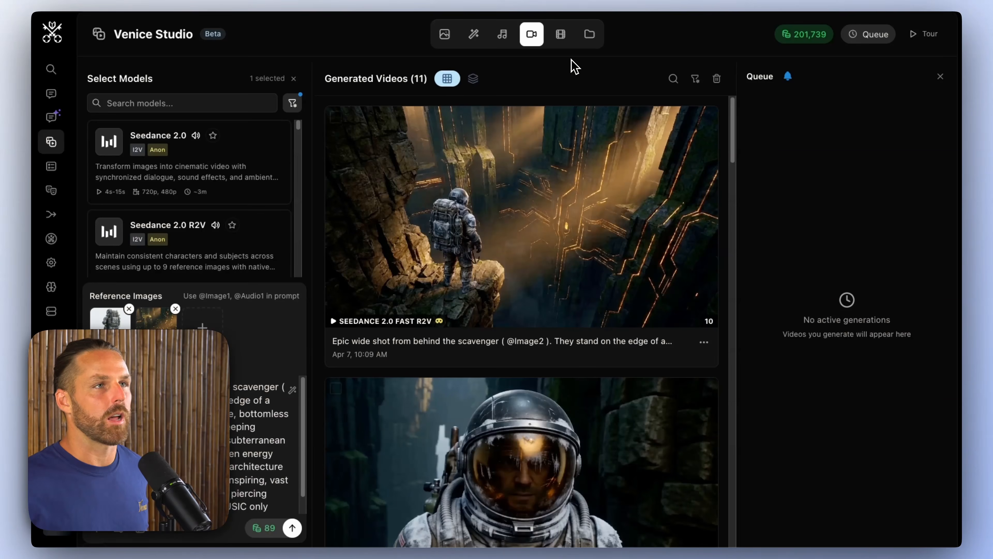
pyautogui.click(508, 48)
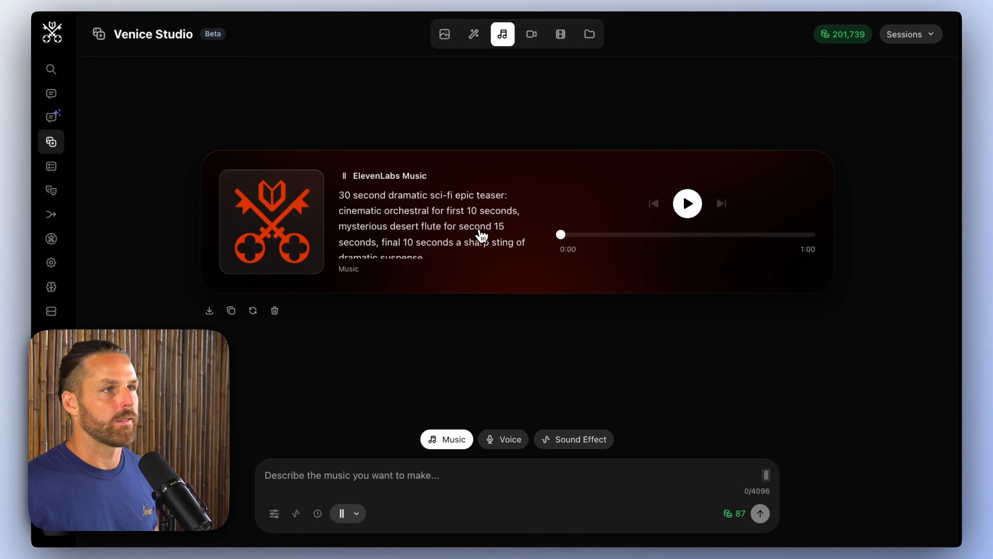
pyautogui.click(688, 204)
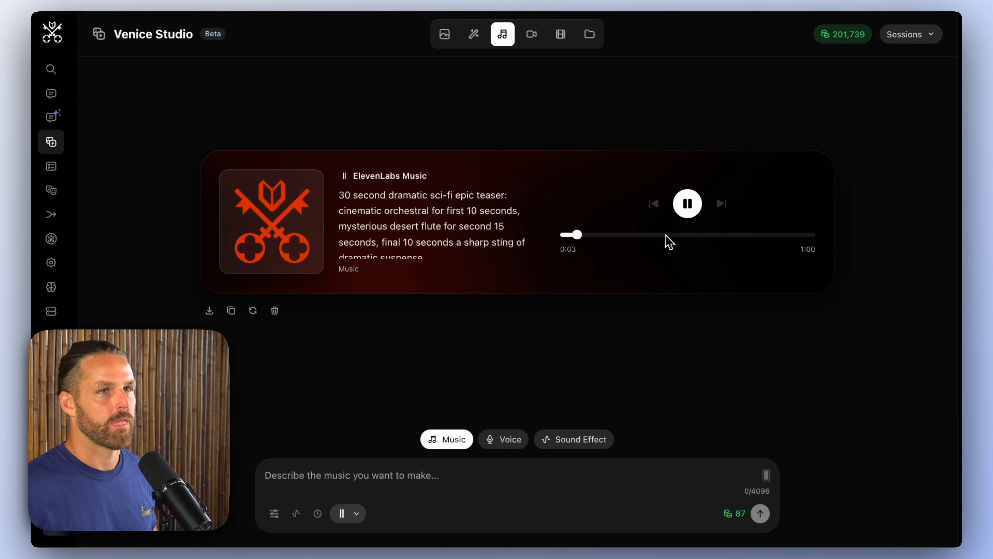
pyautogui.click(688, 205)
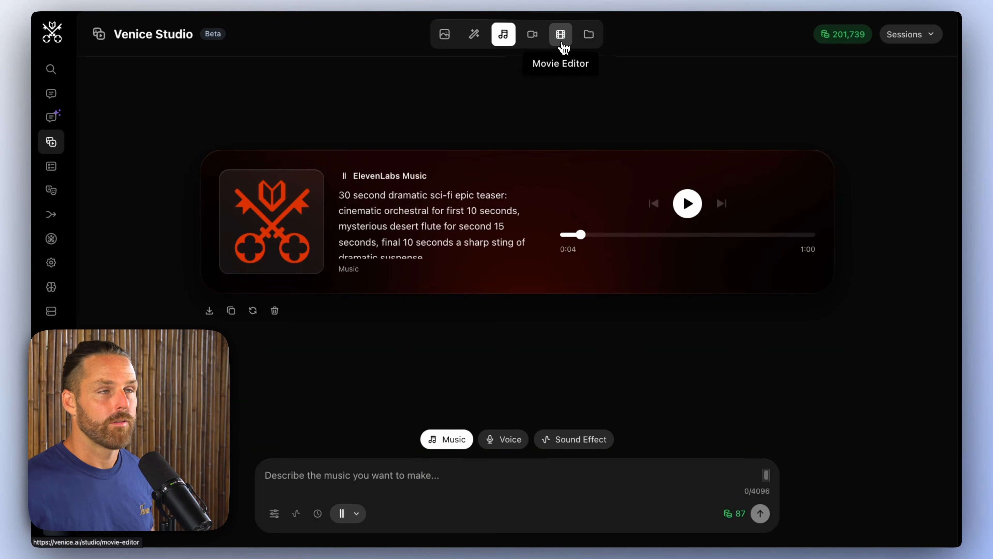
# Step: Add the video of the scavenger walking across the snowfield to the Movie Editor timeline as the opening clip
pyautogui.click(562, 39)
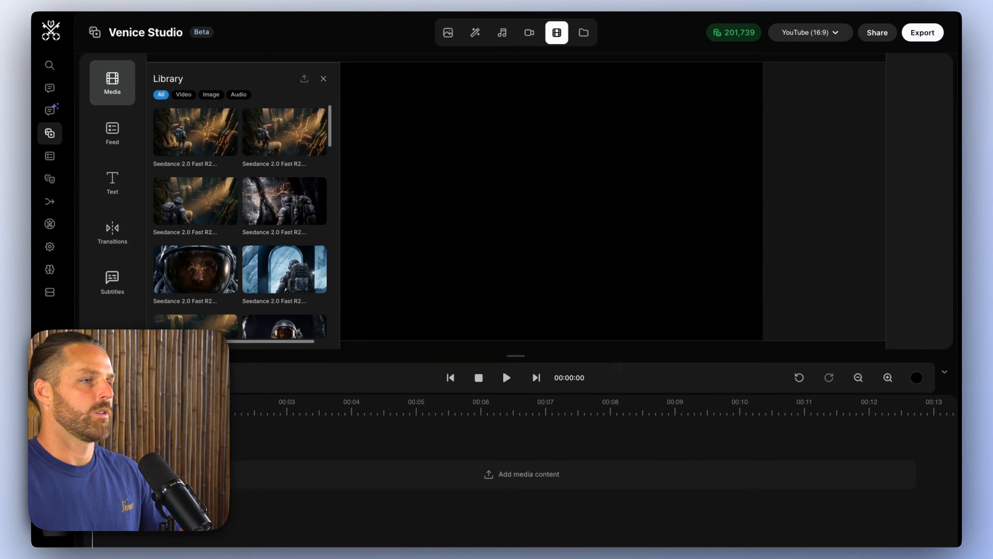
pyautogui.scroll(-5, 265, 195)
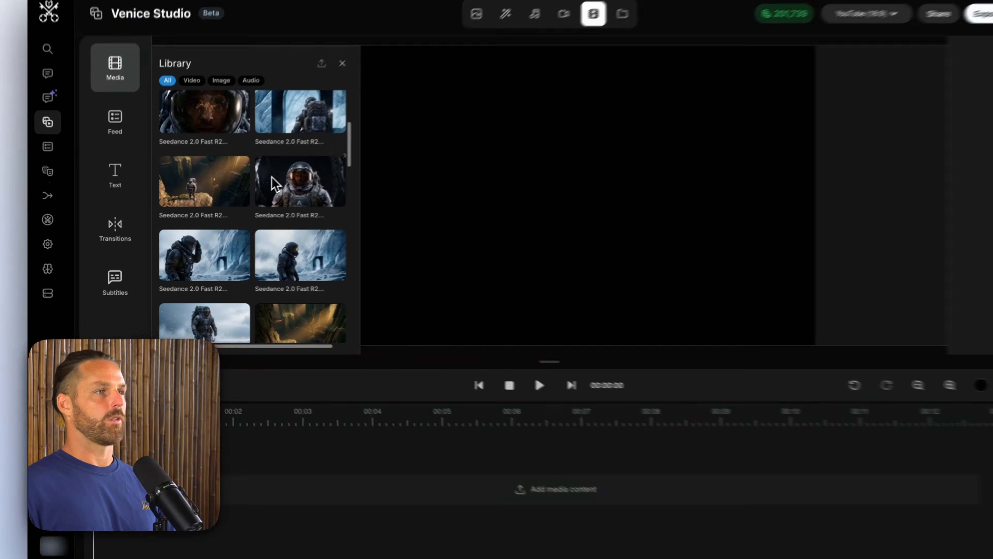
pyautogui.click(198, 294)
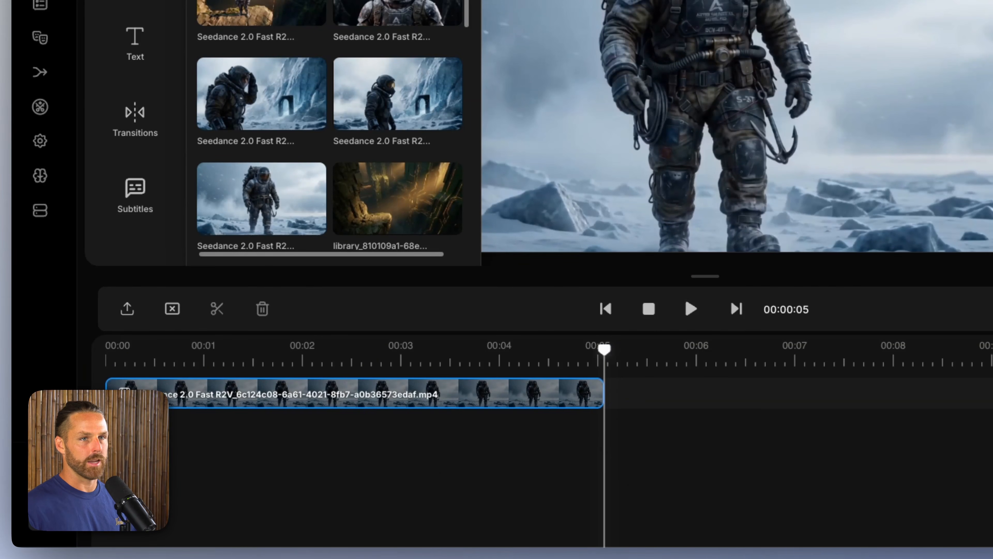
pyautogui.scroll(-1, 548, 393)
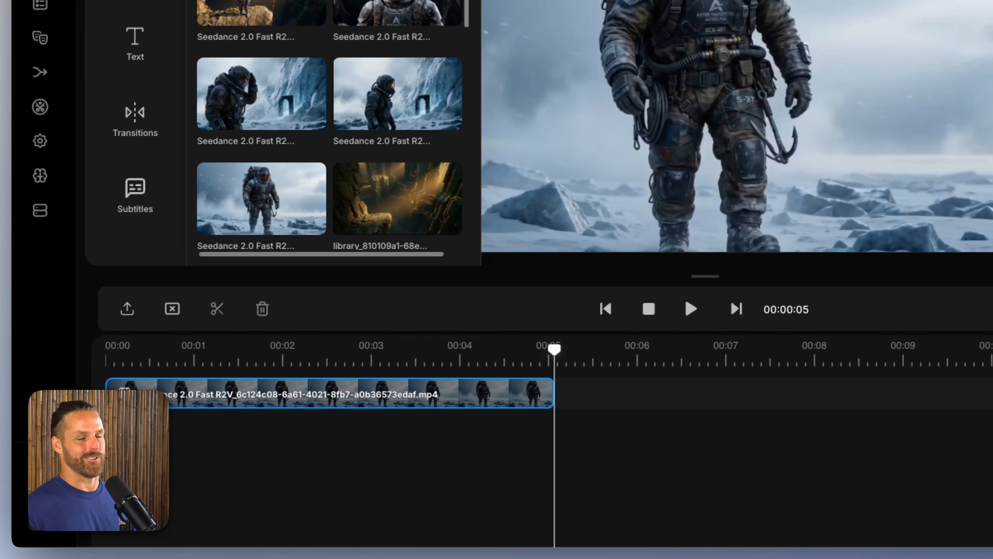
pyautogui.scroll(-1, 547, 393)
pyautogui.scroll(-1, 547, 393)
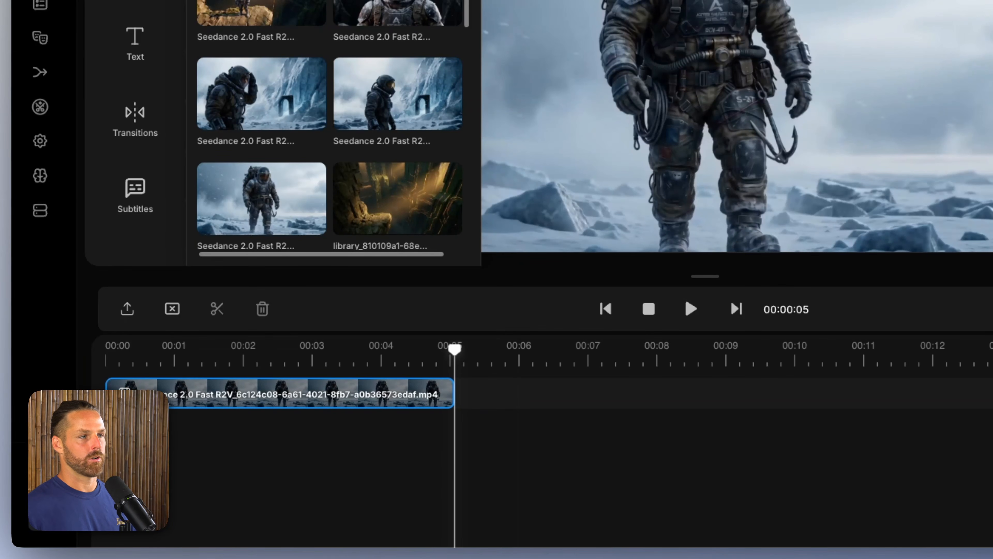
pyautogui.scroll(-1, 346, 146)
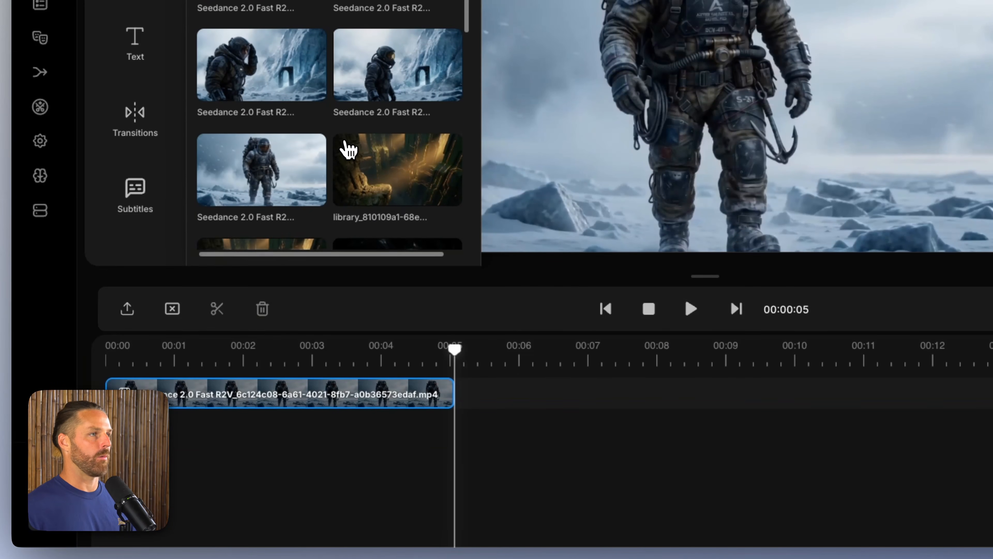
pyautogui.moveTo(326, 350); pyautogui.dragTo(437, 359)
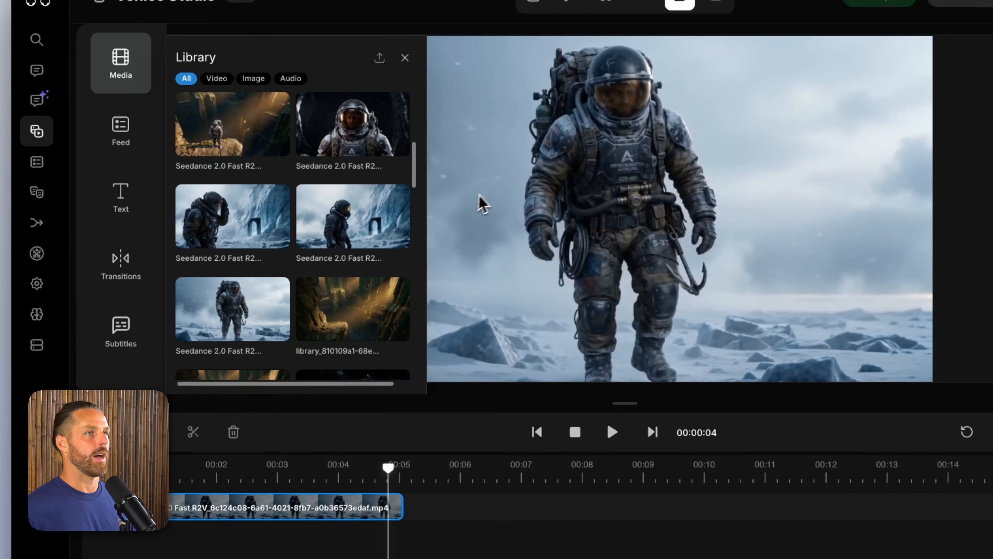
# Step: Add both icy archway videos, align them on stacked tracks right after the walking clip, and play them back to compare
pyautogui.click(374, 217)
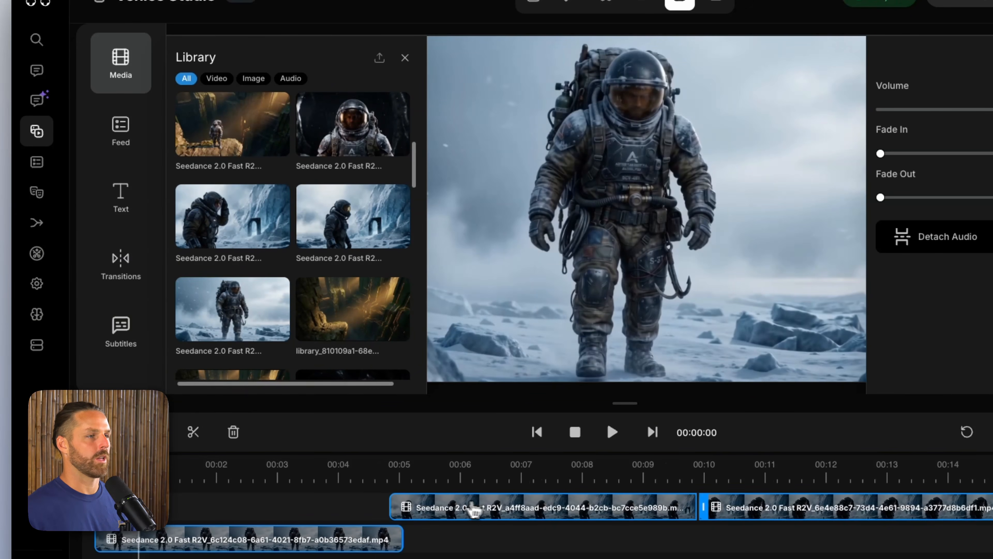
pyautogui.moveTo(521, 502); pyautogui.dragTo(536, 534)
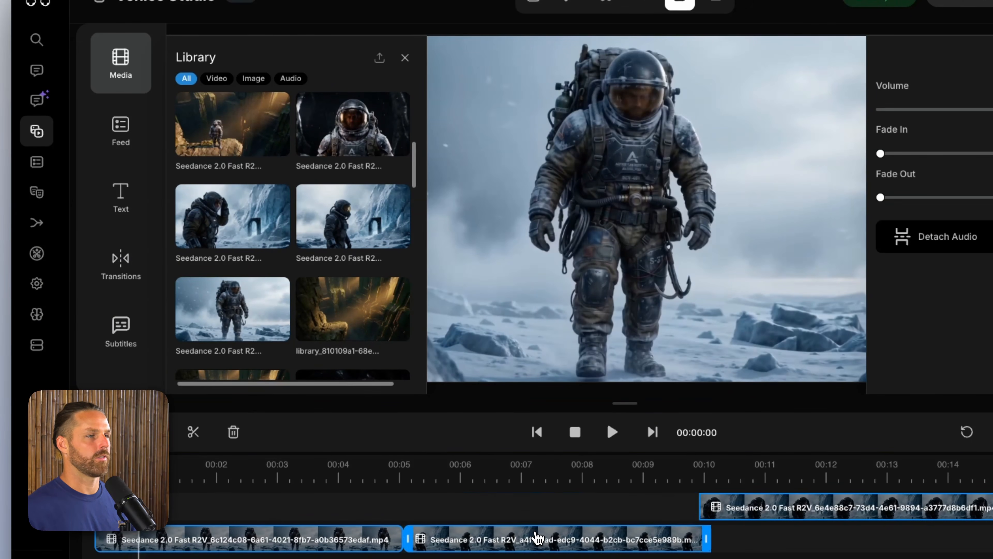
pyautogui.moveTo(735, 507); pyautogui.dragTo(439, 520)
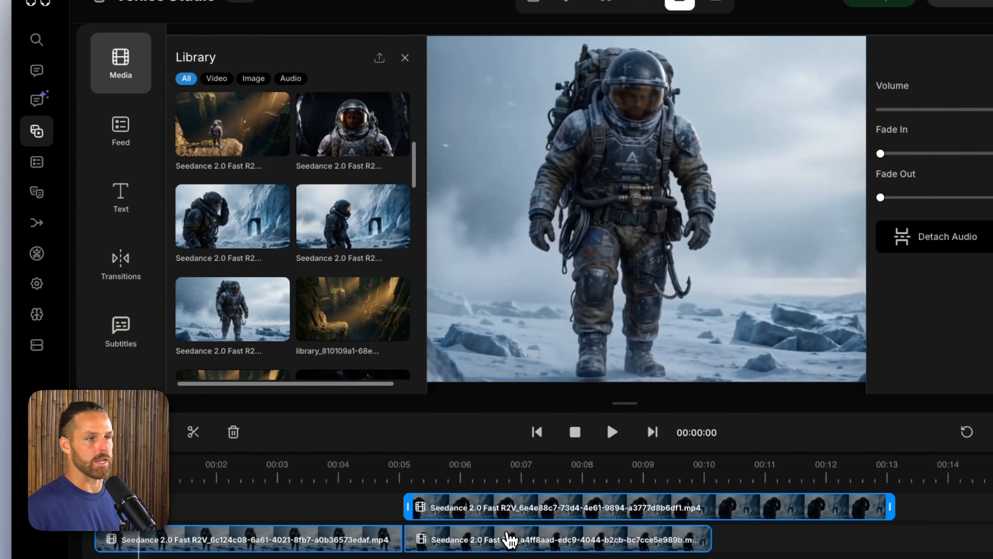
pyautogui.click(515, 541)
pyautogui.click(217, 486)
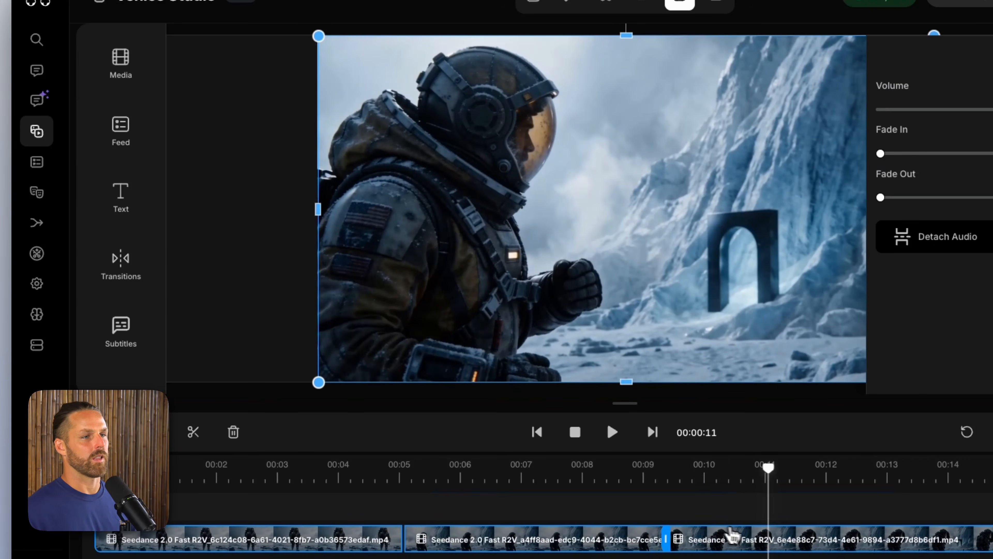
# Step: Line up the two archway clips on one track, trim about two seconds off the first one, and replay the cut
pyautogui.moveTo(732, 535); pyautogui.dragTo(816, 544)
pyautogui.click(370, 472)
pyautogui.press('space')
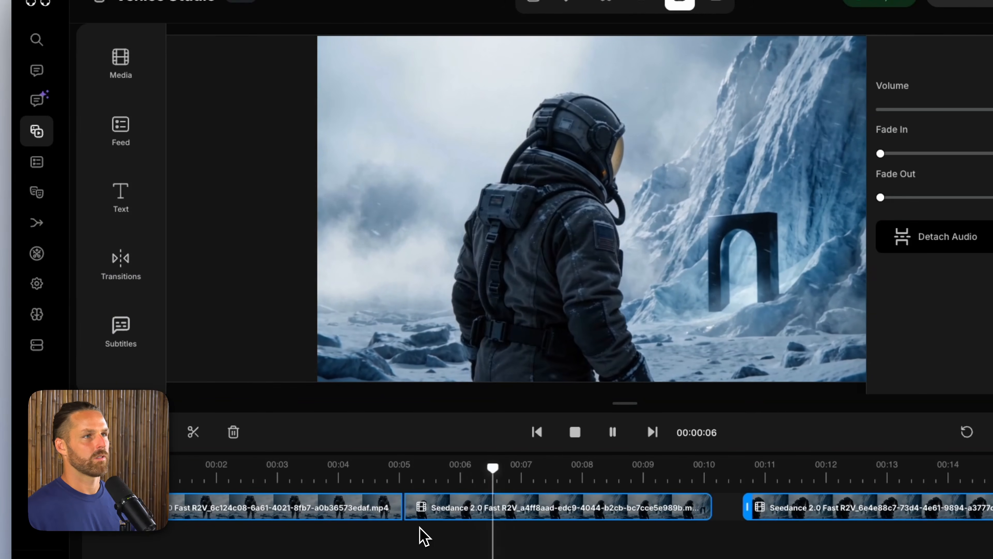
pyautogui.moveTo(423, 508); pyautogui.dragTo(530, 505)
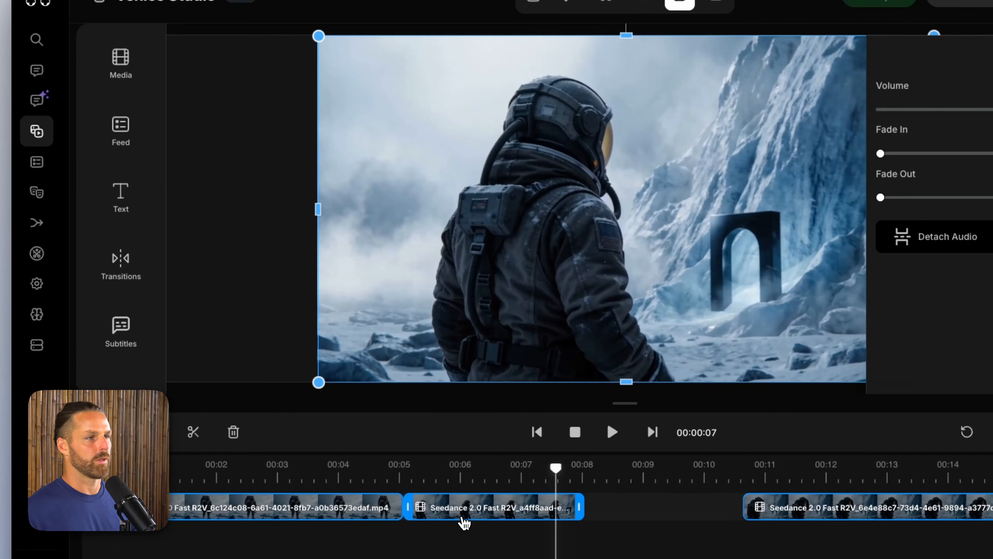
pyautogui.click(333, 484)
pyautogui.press('space')
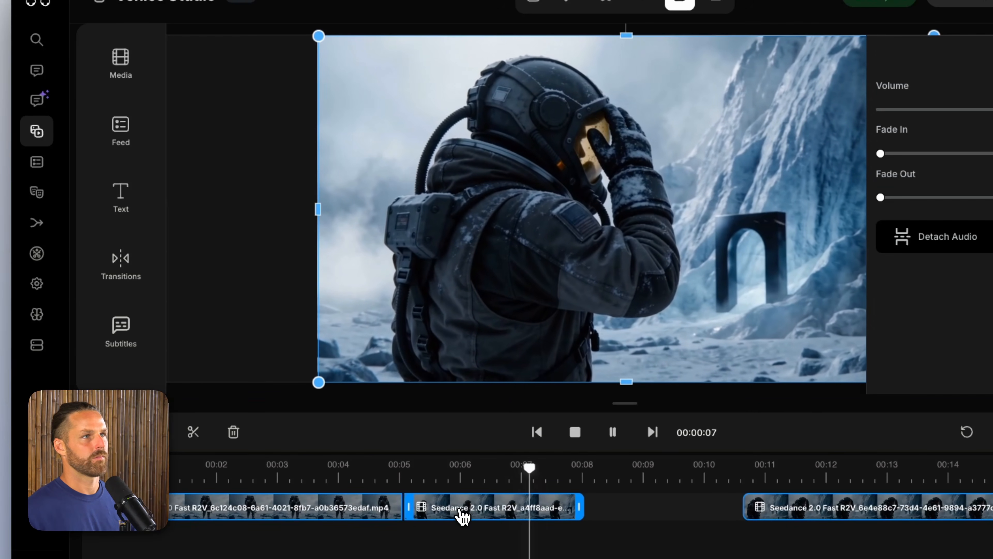
# Step: Delete the trimmed dark-suit archway clip, place the remaining archway clip directly after the walking clip, and play back the cut
pyautogui.press('space')
pyautogui.moveTo(463, 517); pyautogui.dragTo(633, 522)
pyautogui.press('Delete')
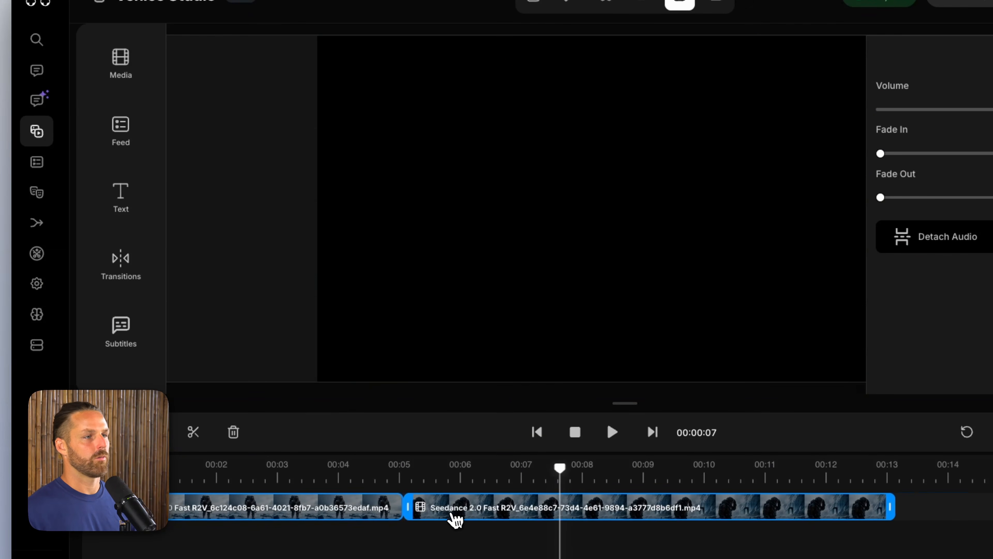
pyautogui.click(346, 476)
pyautogui.press('space')
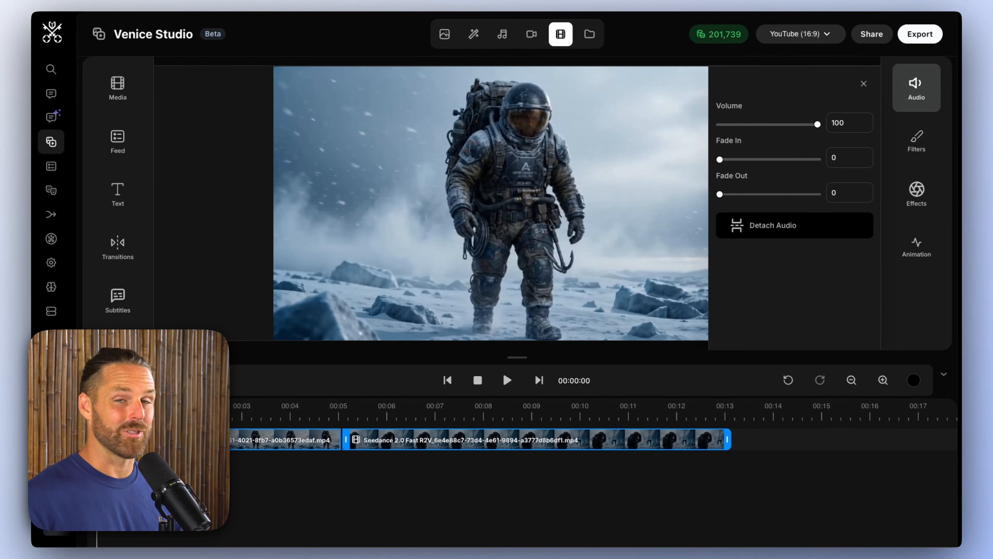
# Step: Detach the audio from the opening snowfield walking clip
pyautogui.rightClick(274, 441)
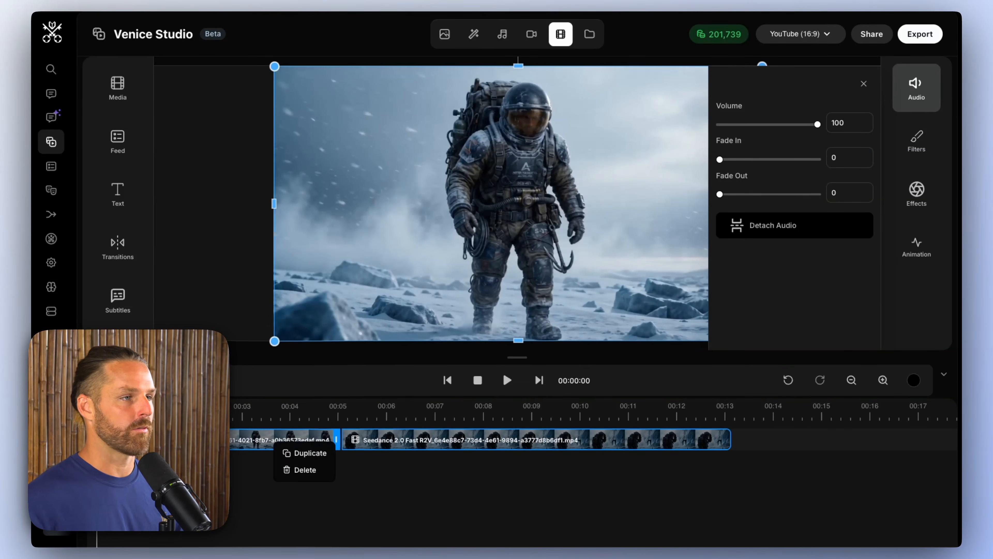
pyautogui.click(266, 441)
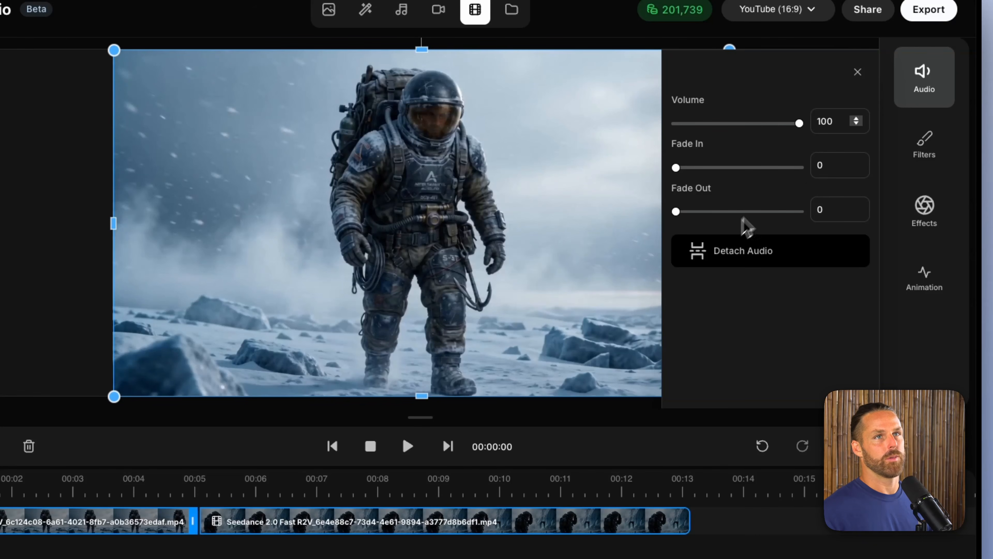
pyautogui.click(772, 248)
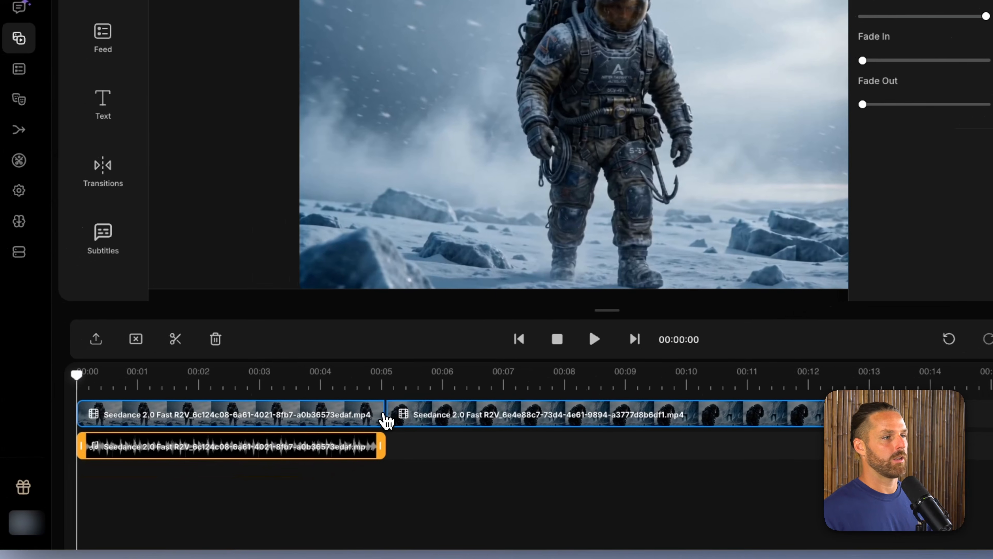
# Step: Trim the walking clip's end to about 4.7 seconds and about half a second off the archway clip's start
pyautogui.click(195, 519)
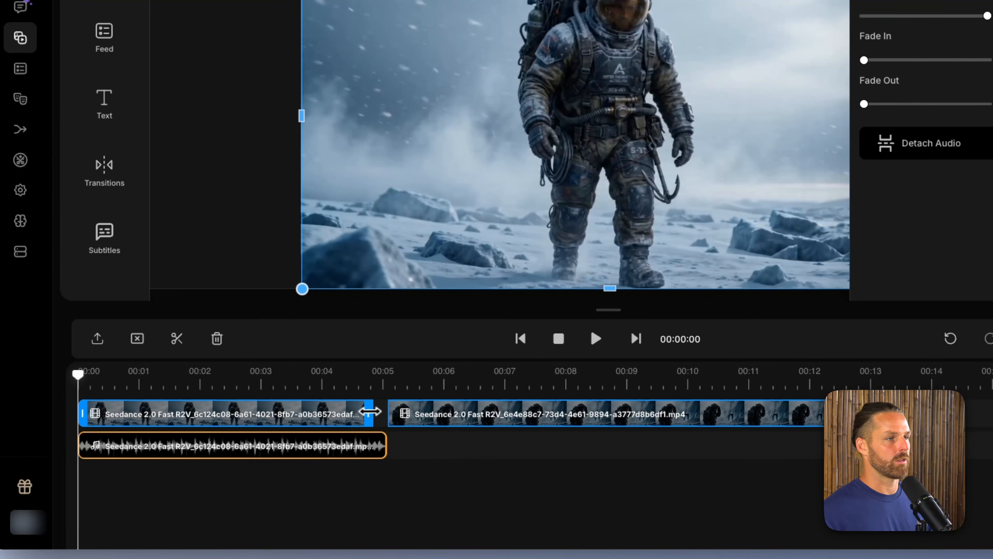
pyautogui.click(418, 377)
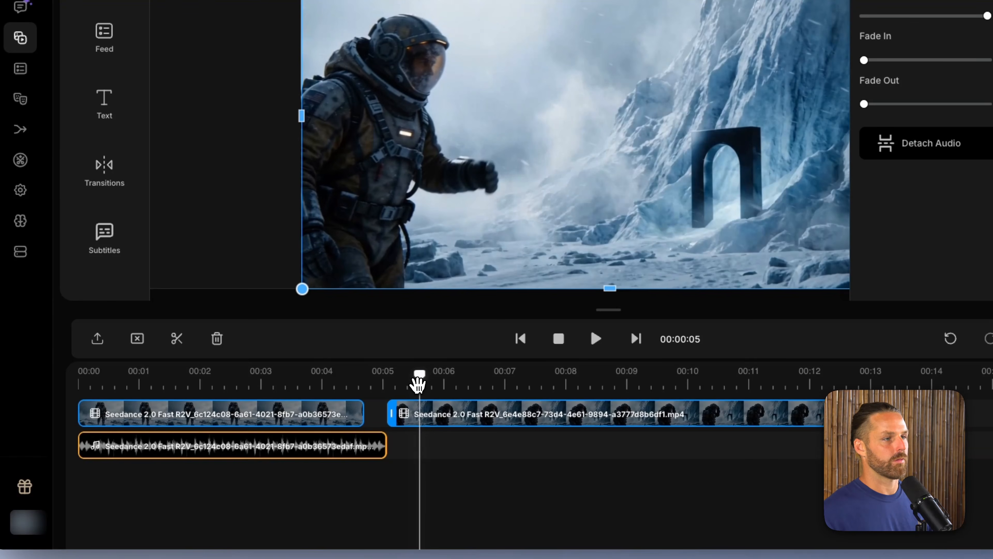
pyautogui.moveTo(387, 405); pyautogui.dragTo(421, 407)
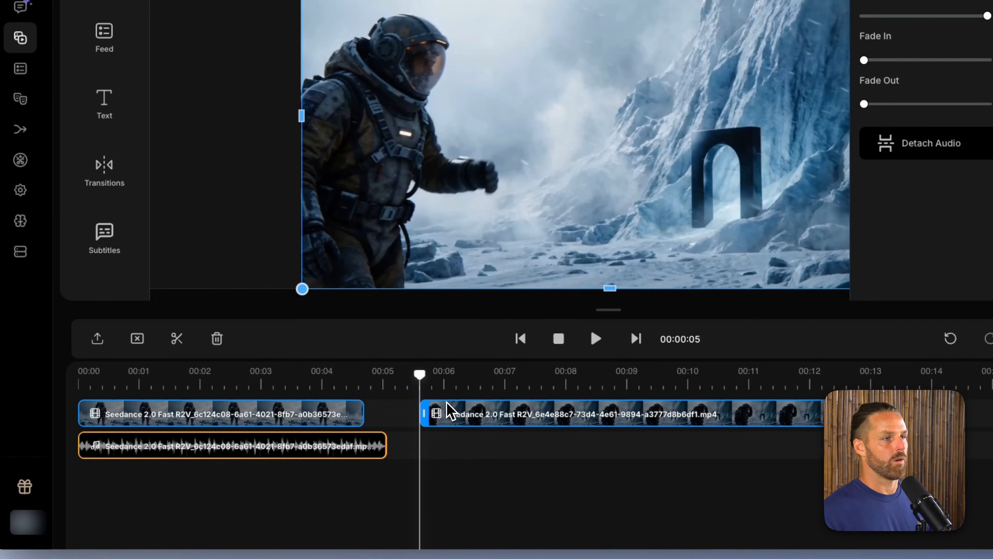
# Step: Detach the archway clip's audio and move both its audio and video to start where the walking clip ends
pyautogui.click(937, 156)
pyautogui.moveTo(464, 453); pyautogui.dragTo(406, 483)
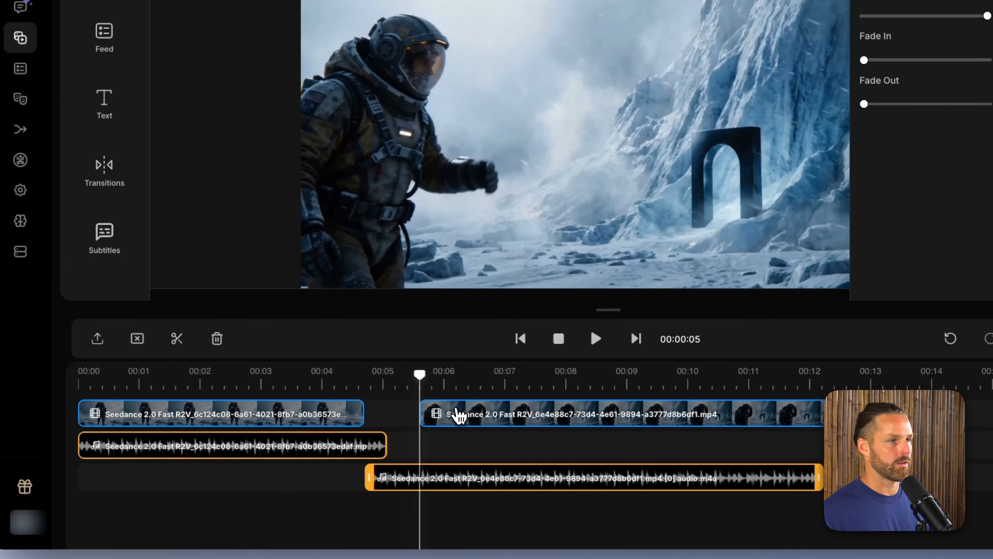
pyautogui.moveTo(458, 414); pyautogui.dragTo(392, 422)
# Step: Add a fade-out to the walking clip's audio, set the archway audio's fade-in to 2.4, and play back the transition
pyautogui.click(381, 441)
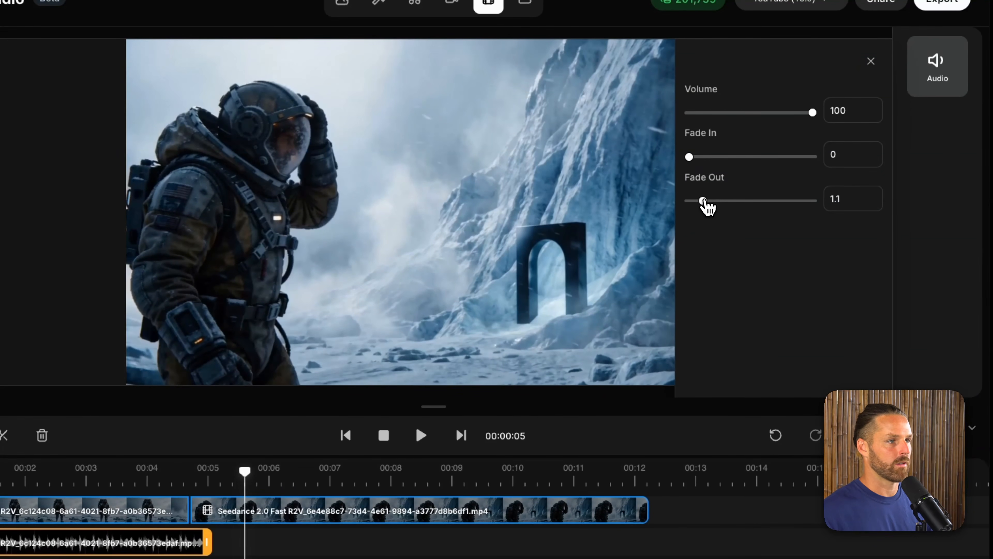
pyautogui.click(251, 520)
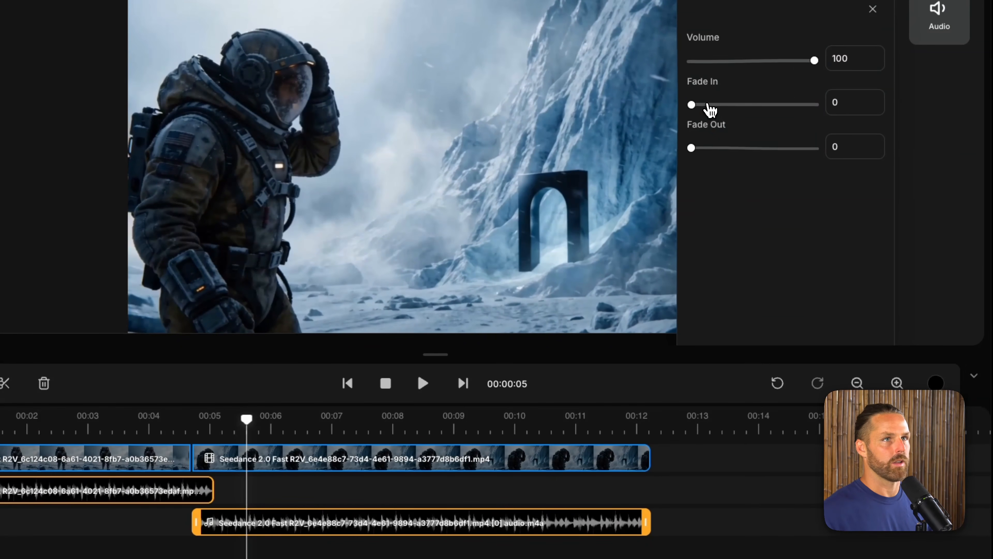
pyautogui.moveTo(706, 103); pyautogui.dragTo(720, 103)
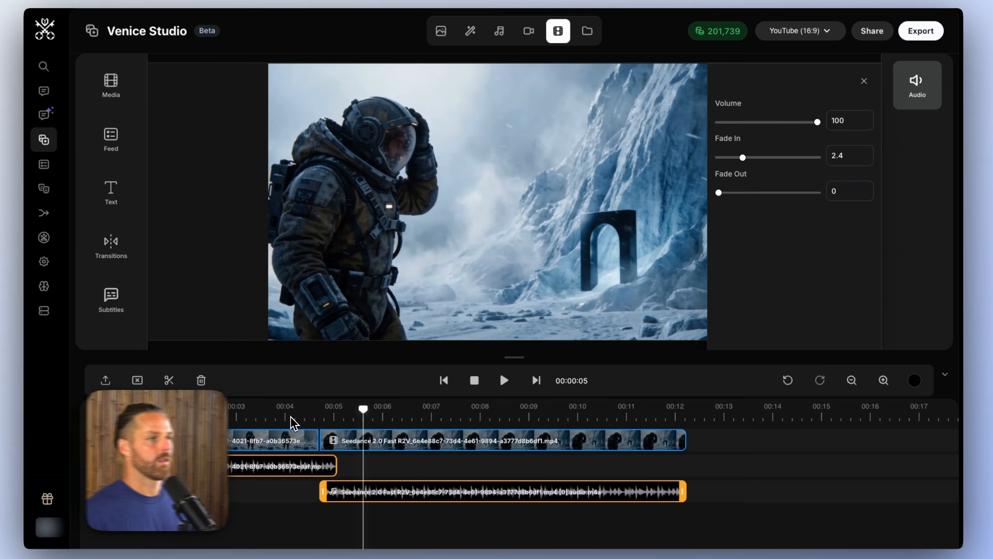
pyautogui.click(138, 428)
pyautogui.press('space')
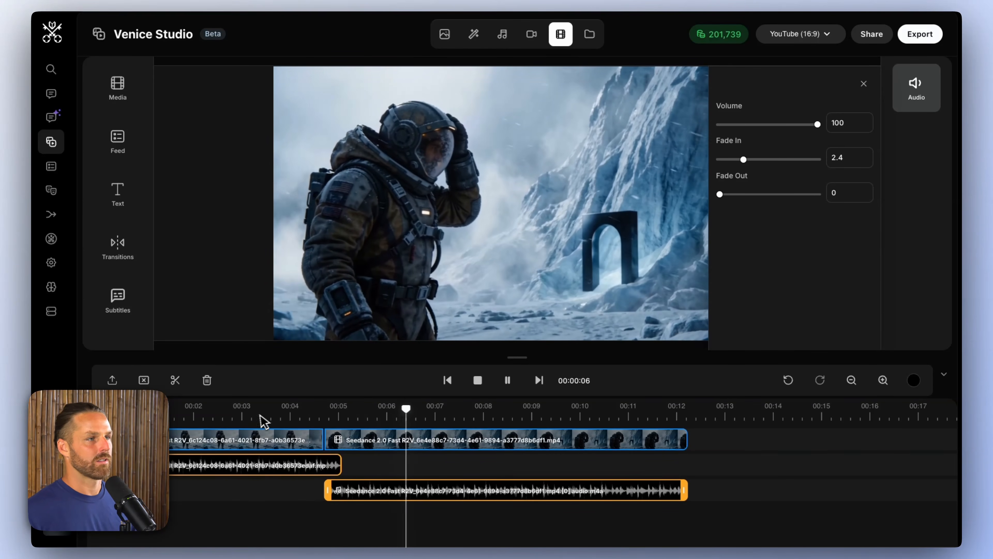
pyautogui.moveTo(167, 420); pyautogui.dragTo(100, 420)
pyautogui.press('space')
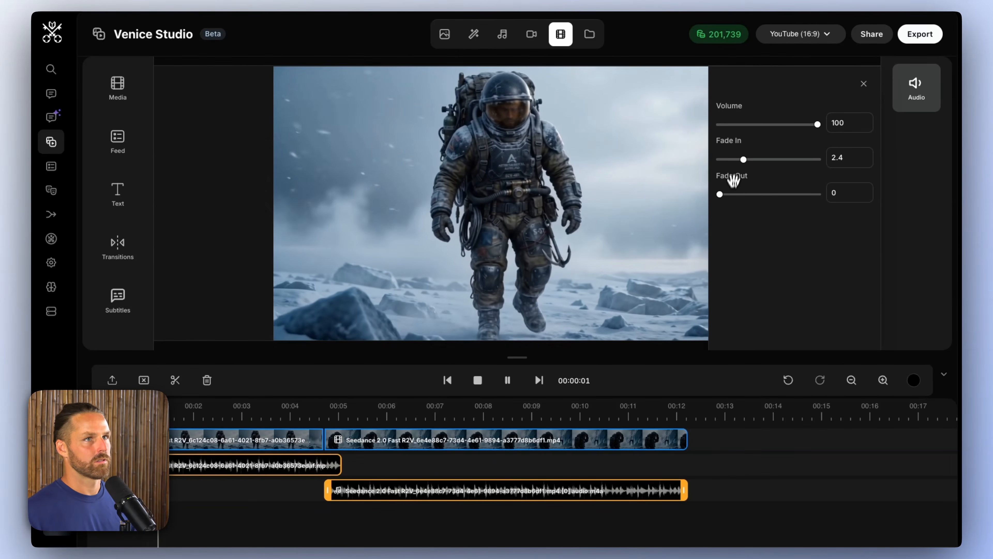
# Step: Set the walking clip audio's fade-out to 1.1 and play back the sequence again
pyautogui.click(311, 466)
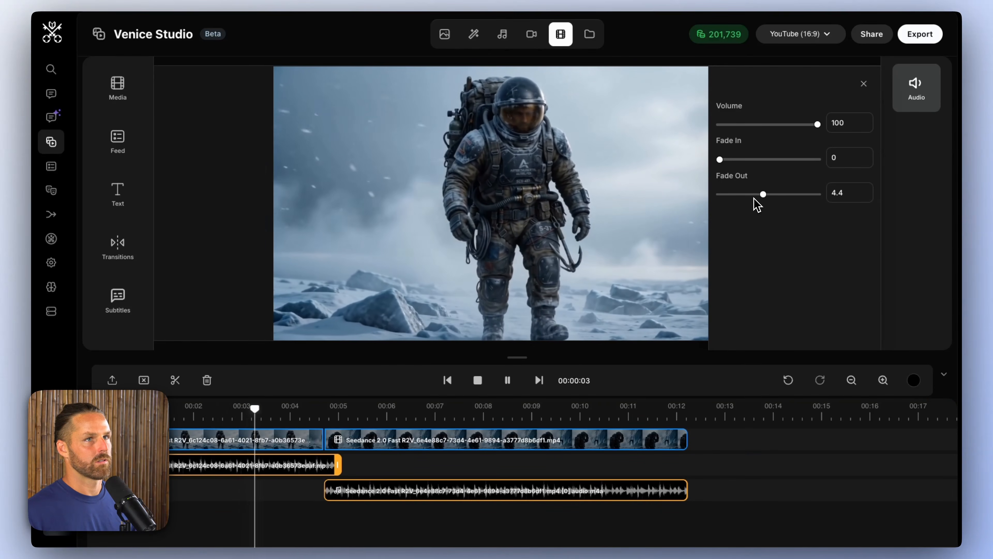
pyautogui.moveTo(763, 194); pyautogui.dragTo(731, 194)
pyautogui.click(239, 418)
pyautogui.press('space')
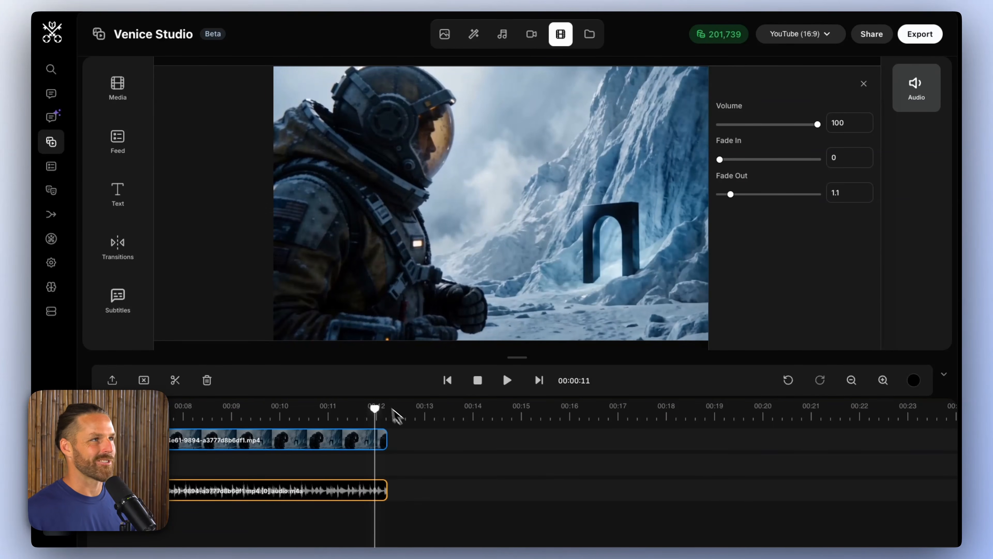
# Step: Add the video of the scavenger seen from behind at the icy doorway after the archway clip, and return the playhead to about 5.9 seconds
pyautogui.click(118, 89)
pyautogui.scroll(-3, 290, 235)
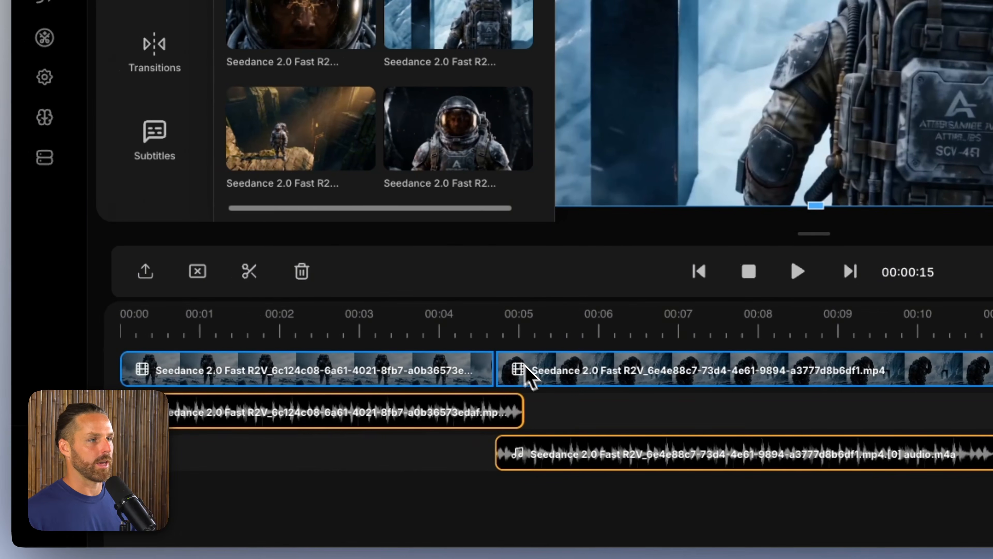
pyautogui.moveTo(434, 325); pyautogui.dragTo(595, 323)
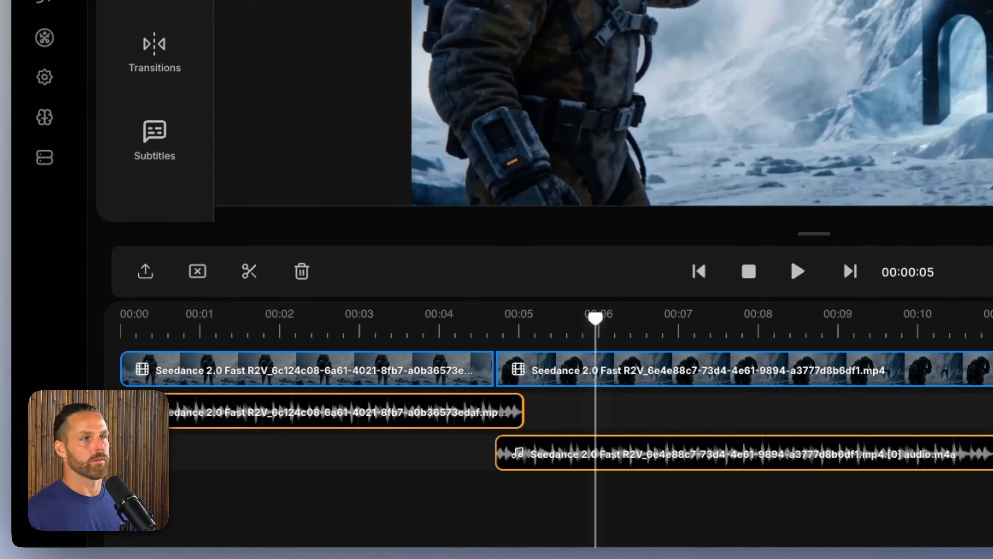
# Step: Select the icy doorway clip following the archway clip, show its audio settings, and detach its audio
pyautogui.hscroll(10, 919, 369)
pyautogui.click(477, 326)
pyautogui.click(639, 369)
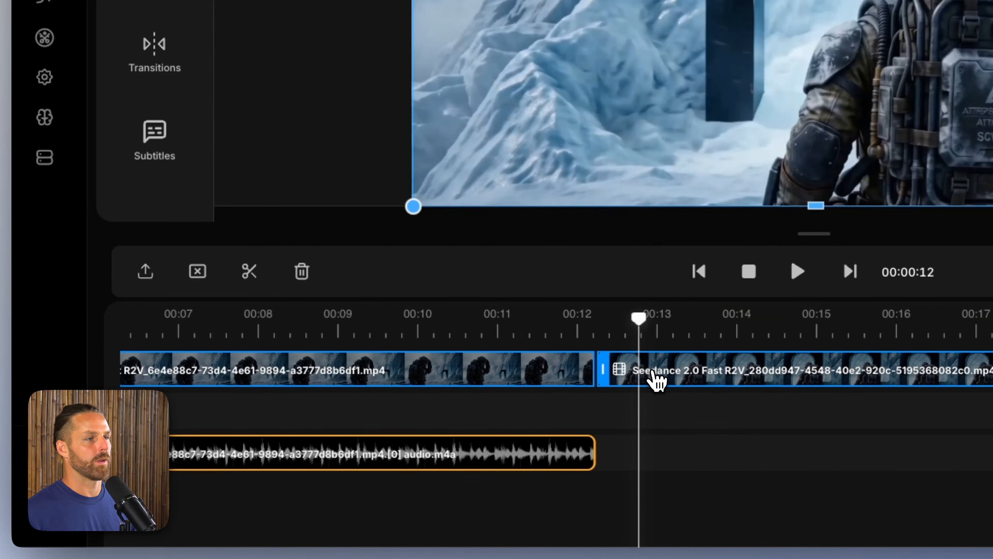
pyautogui.rightClick(639, 370)
pyautogui.click(920, 151)
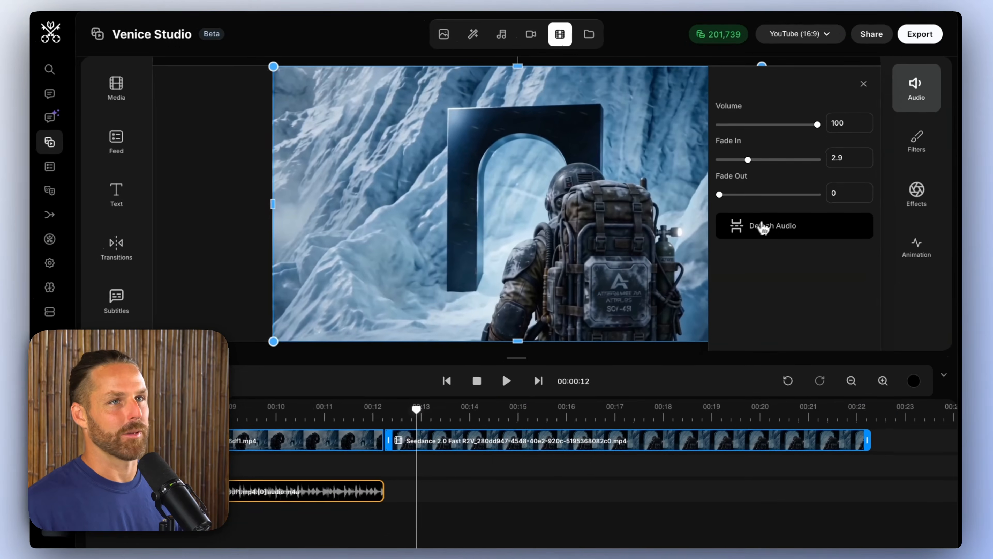
pyautogui.click(665, 364)
# Step: Trim about one second from the doorway clip, keeping it against the archway clip, and shift its detached audio to end with it
pyautogui.click(399, 446)
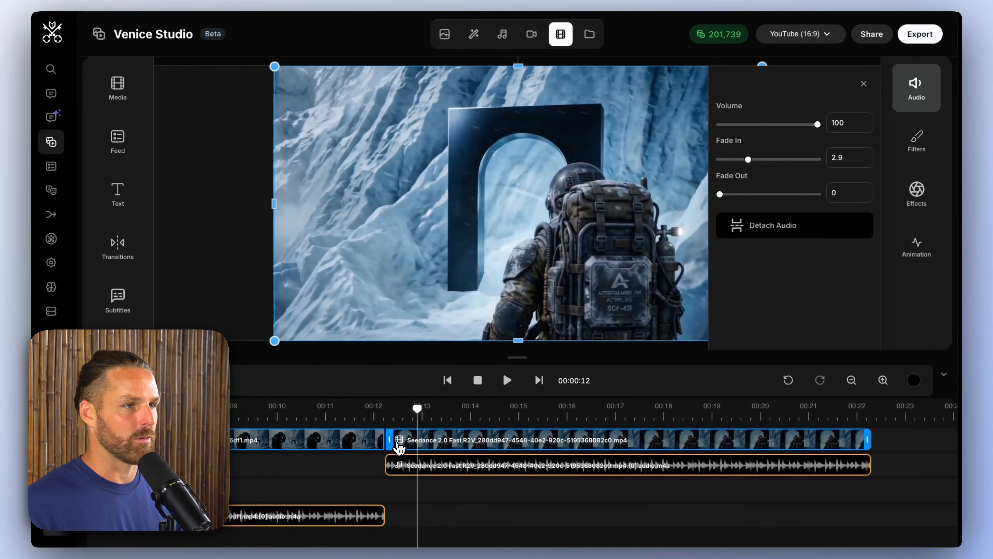
pyautogui.moveTo(388, 437); pyautogui.dragTo(432, 438)
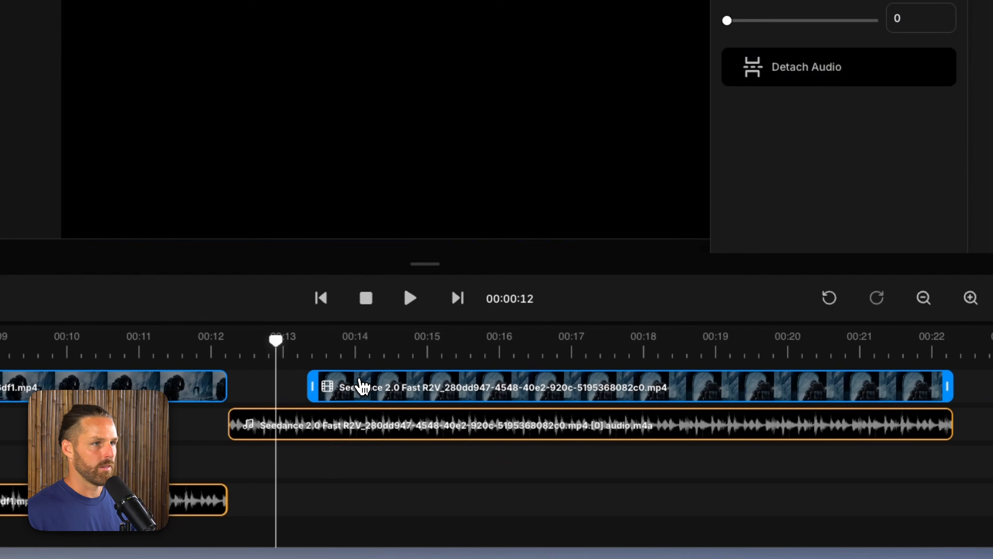
pyautogui.moveTo(299, 389); pyautogui.dragTo(281, 388)
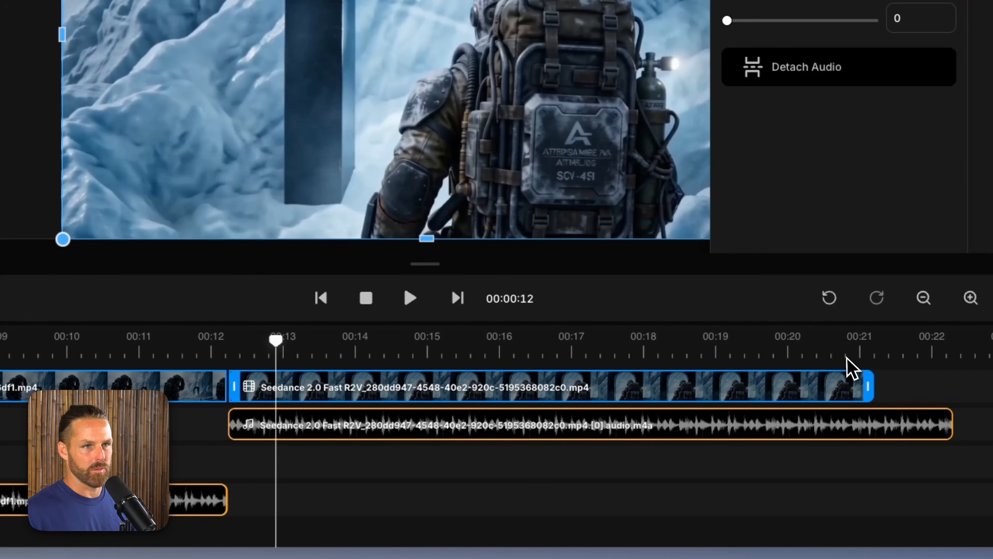
pyautogui.click(867, 349)
pyautogui.moveTo(889, 424); pyautogui.dragTo(816, 436)
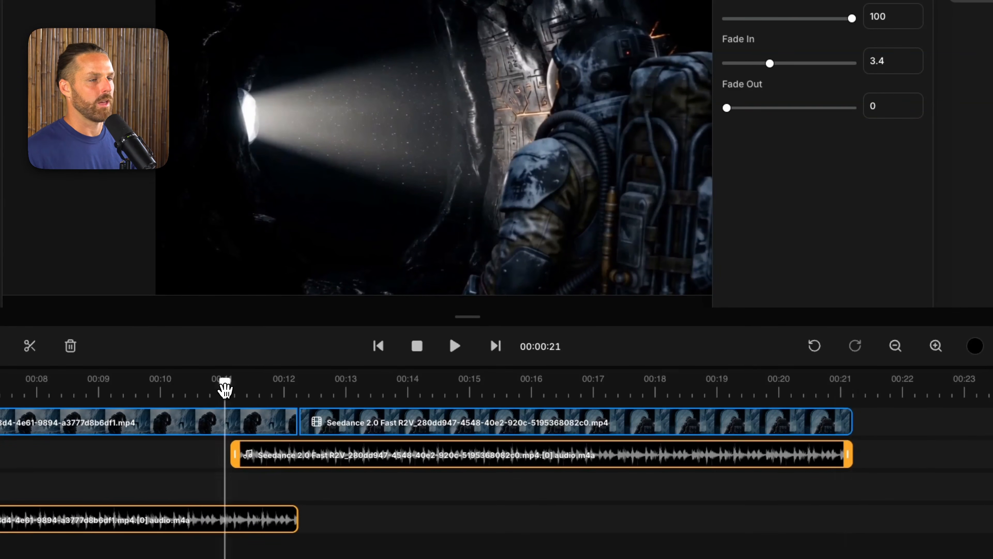
# Step: Play back the archway-to-doorway join, set the archway audio's fade-out to 2.6 and the doorway audio's fade-in to 1.1
pyautogui.moveTo(225, 390); pyautogui.dragTo(139, 396)
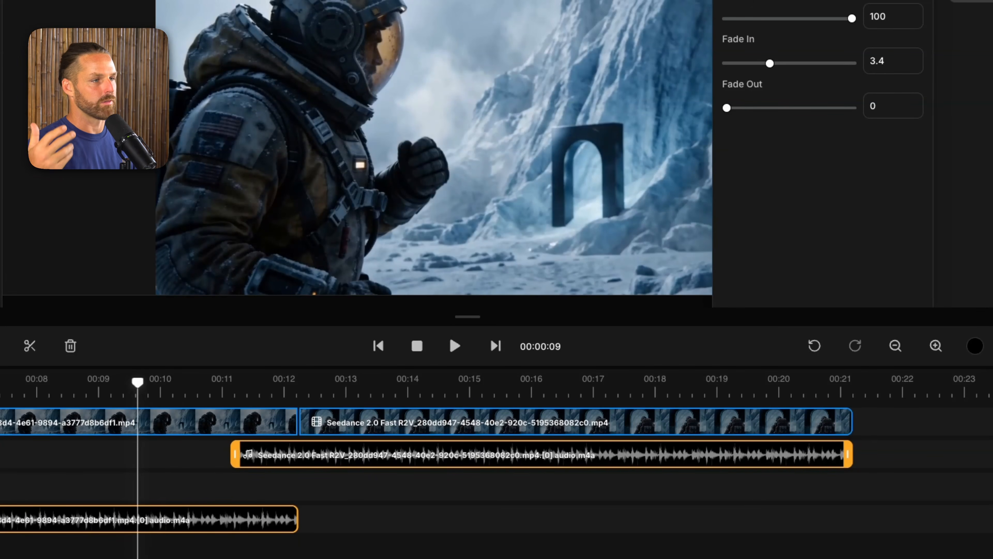
pyautogui.press('space')
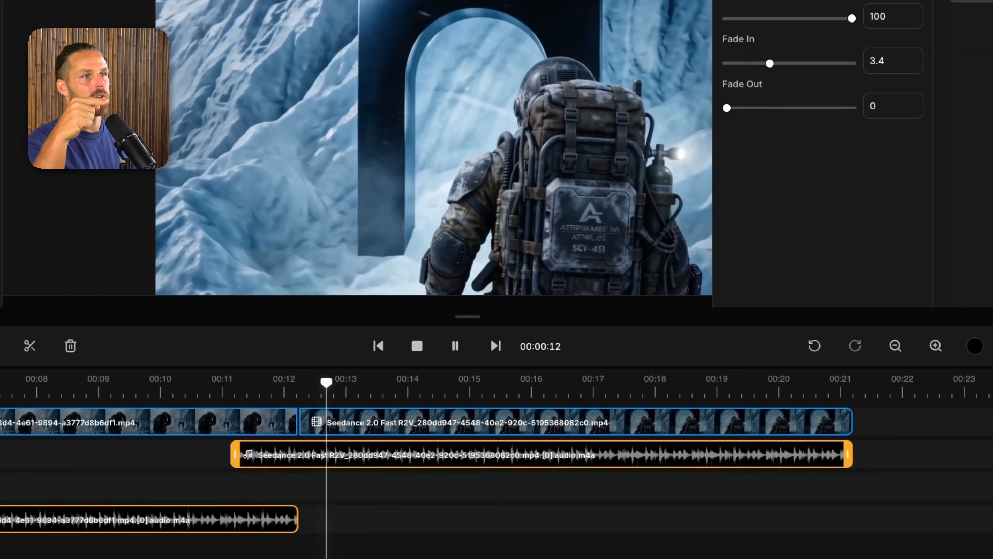
pyautogui.click(253, 518)
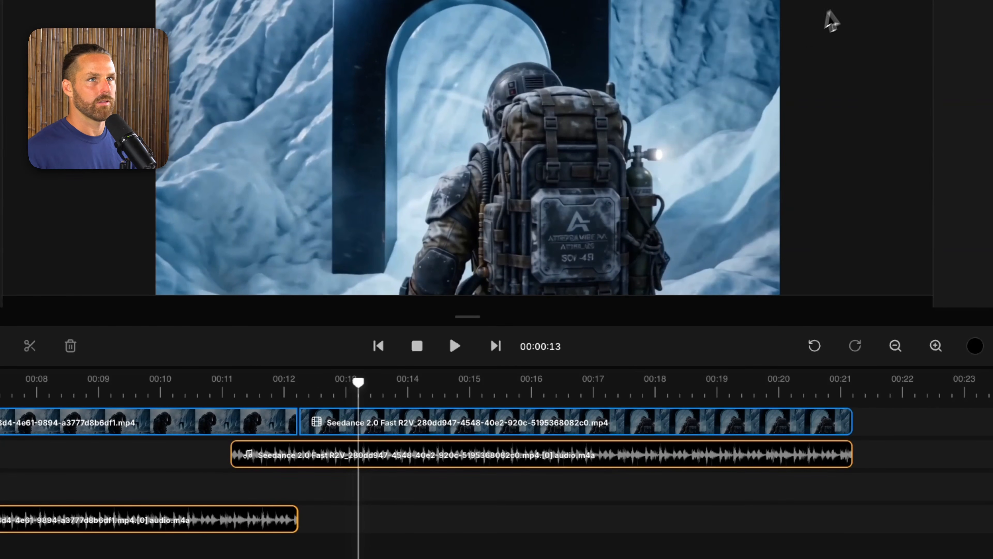
pyautogui.click(247, 526)
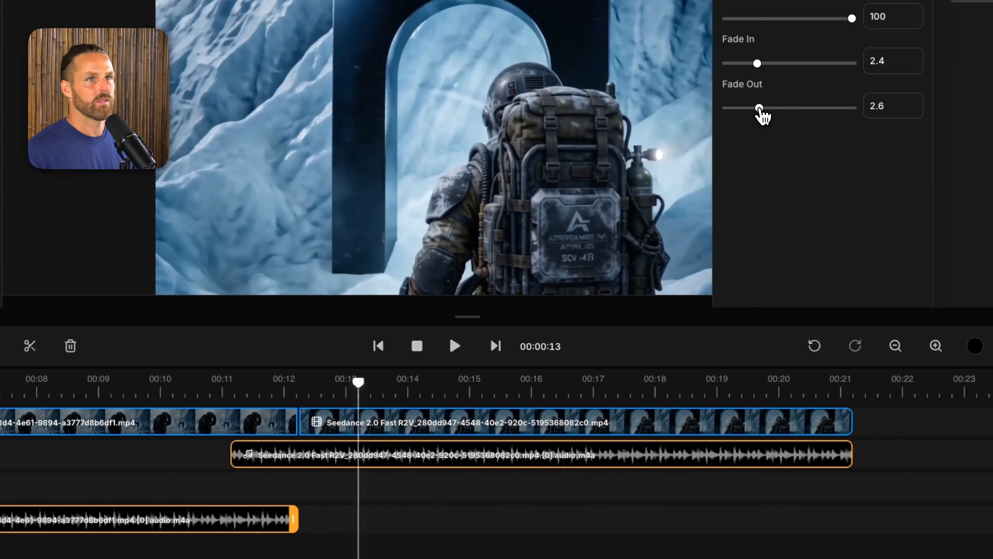
pyautogui.moveTo(745, 65); pyautogui.dragTo(741, 63)
# Step: Play back the doorway clip with the new fades, replaying the transition from just before the cut
pyautogui.press('space')
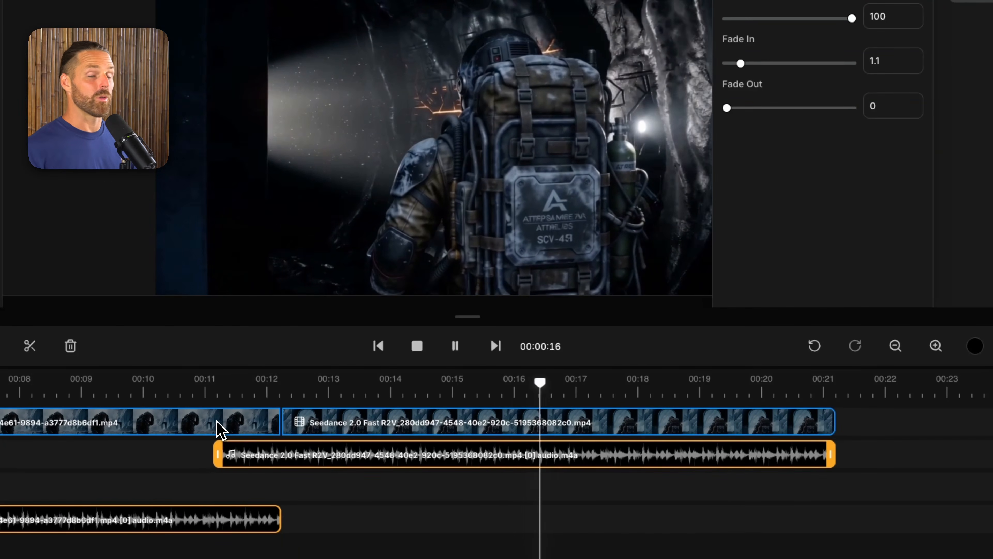
pyautogui.press('space')
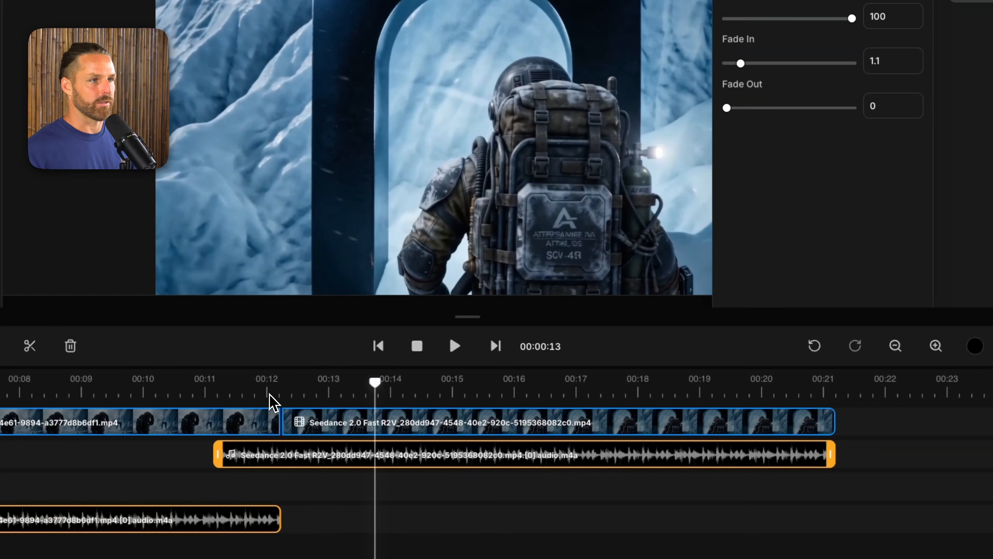
pyautogui.click(276, 385)
pyautogui.press('space')
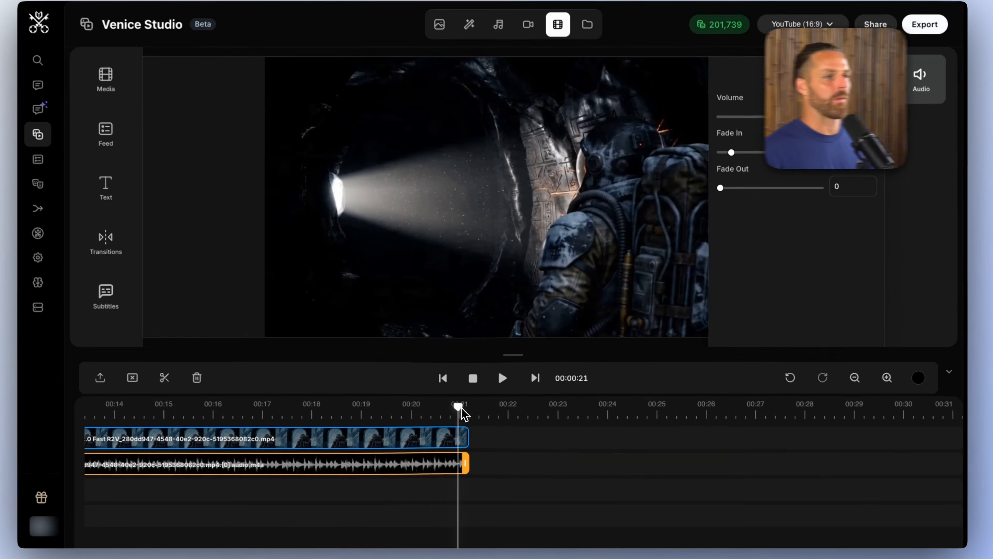
# Step: Check the Video 4 prompt in the chat's scene list and add the glowing glyph-cavern video after the doorway clip
pyautogui.moveTo(461, 408)
pyautogui.mouseDown()
pyautogui.moveTo(404, 408)
pyautogui.moveTo(463, 408)
pyautogui.moveTo(450, 409)
pyautogui.mouseUp()
pyautogui.click(118, 80)
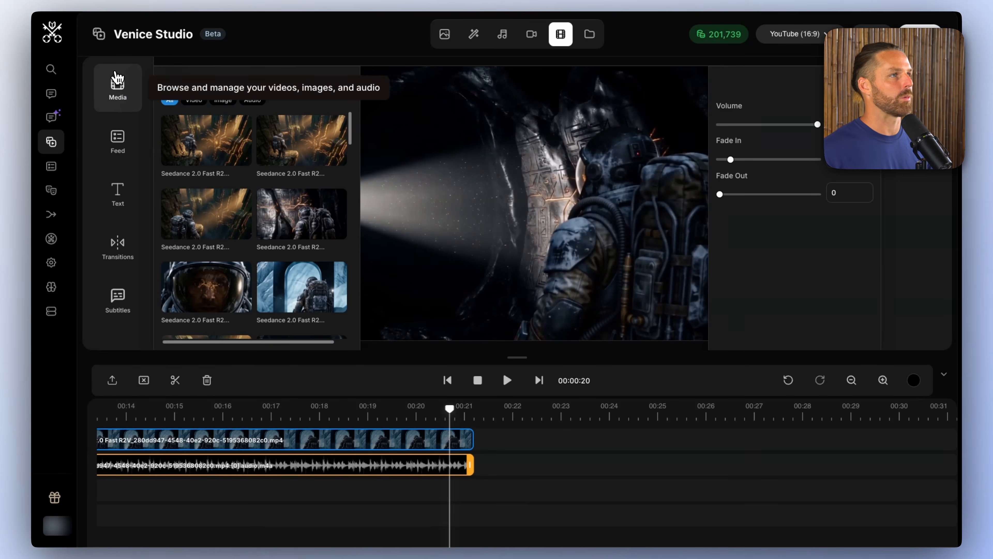
pyautogui.scroll(-1, 257, 200)
pyautogui.scroll(-1, 287, 254)
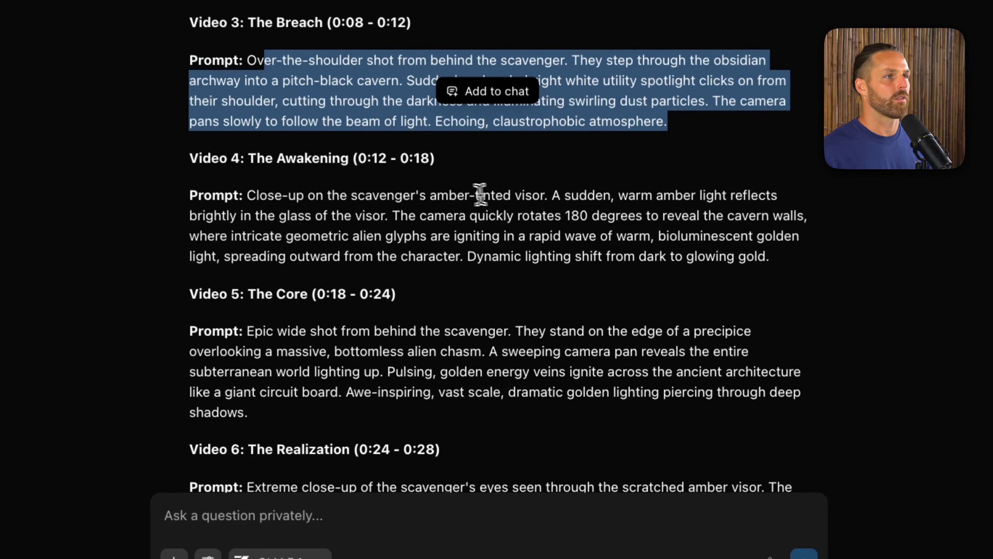
pyautogui.click(582, 259)
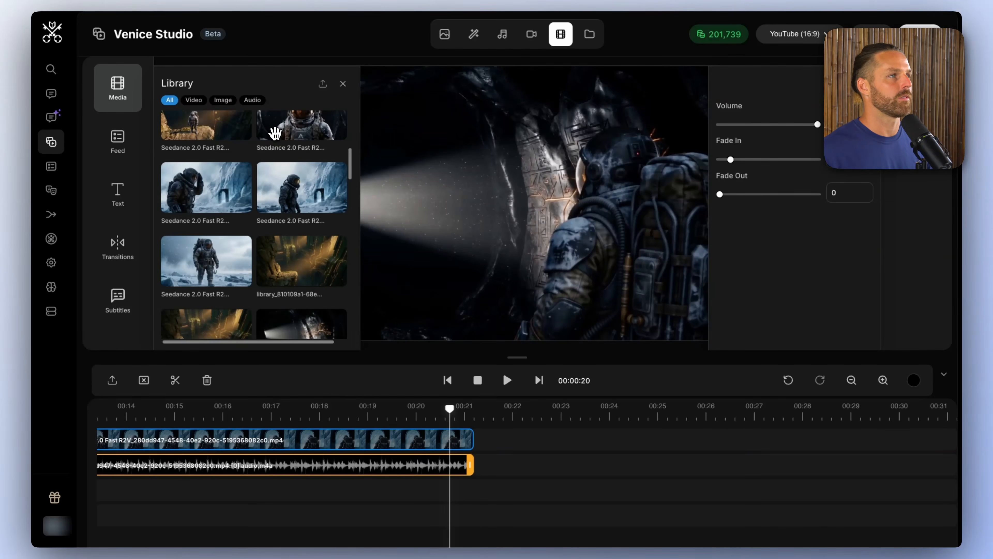
pyautogui.click(275, 133)
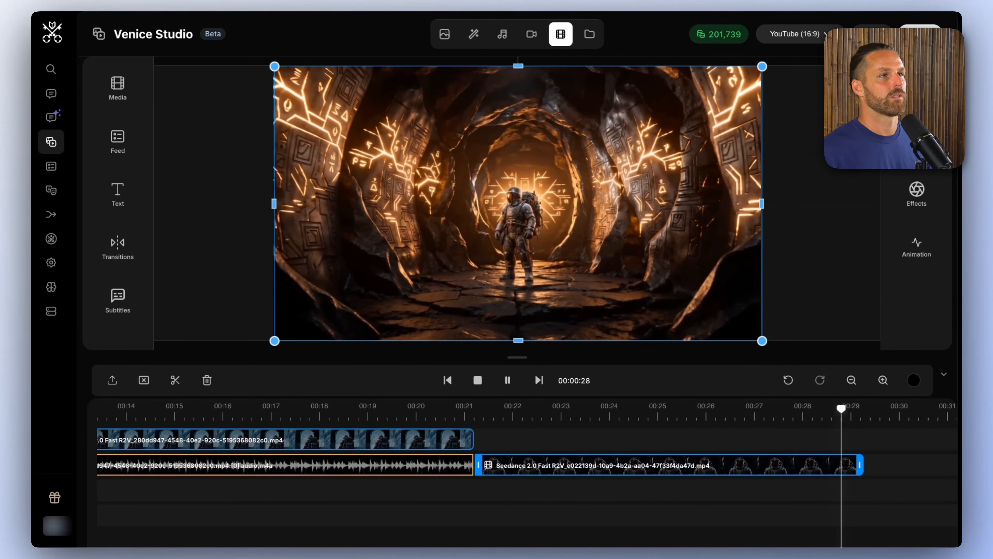
# Step: Preview the 15-second video generated from the amber-visor close-up prompt in the generated videos
pyautogui.click(117, 84)
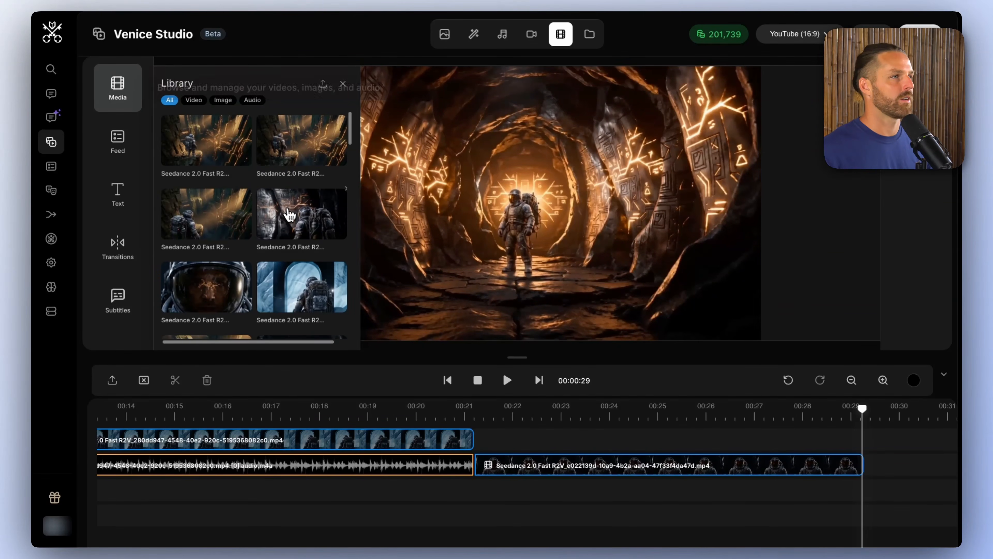
pyautogui.click(532, 36)
pyautogui.scroll(-5, 558, 250)
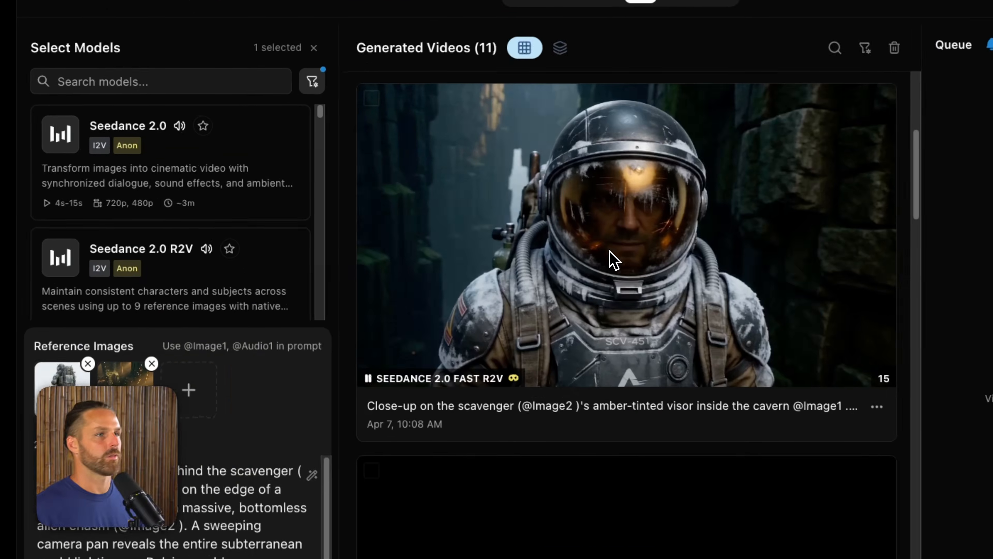
pyautogui.click(613, 259)
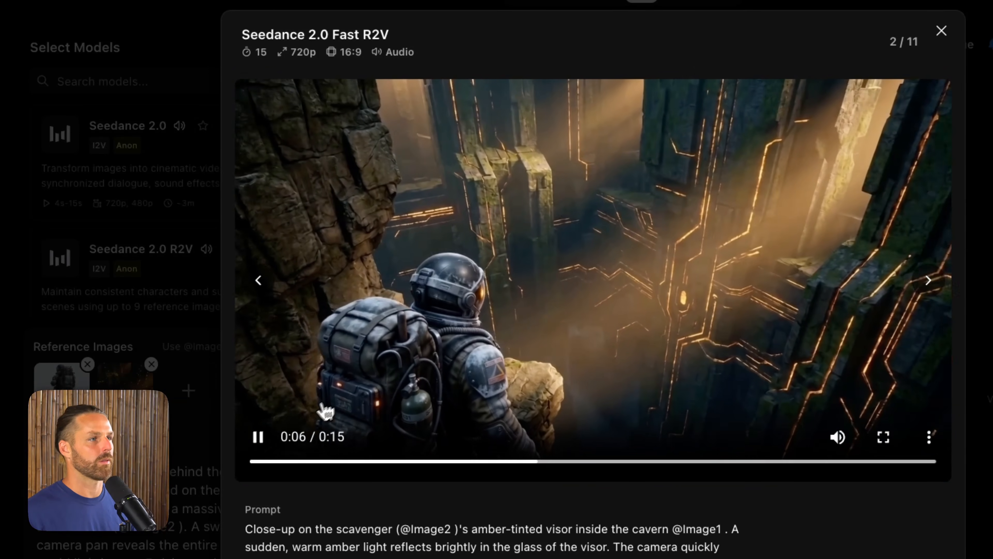
pyautogui.click(259, 437)
pyautogui.click(179, 94)
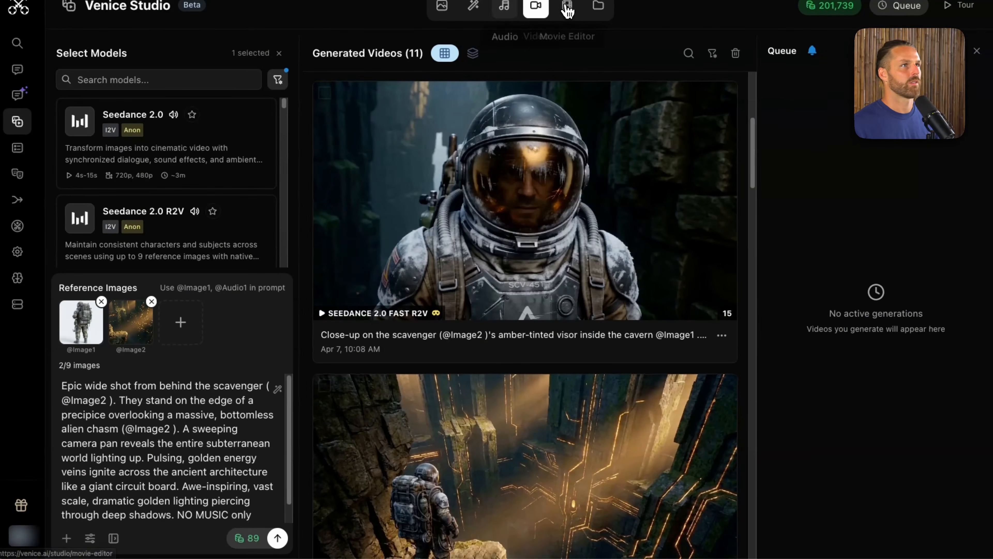
# Step: Back in the Movie Editor, delete the glyph-cavern clip and place a chasm-ledge video directly after the doorway clip
pyautogui.click(567, 7)
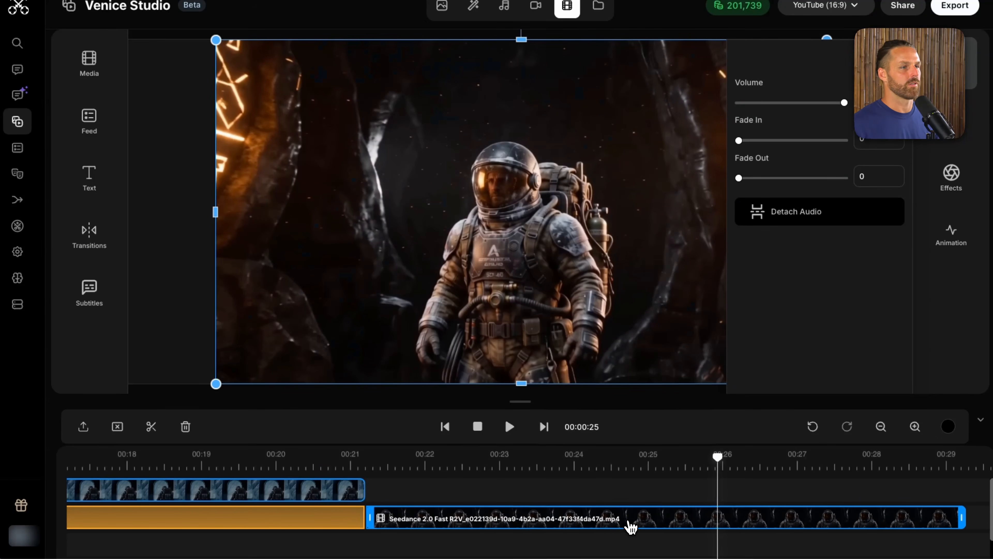
pyautogui.press('Delete')
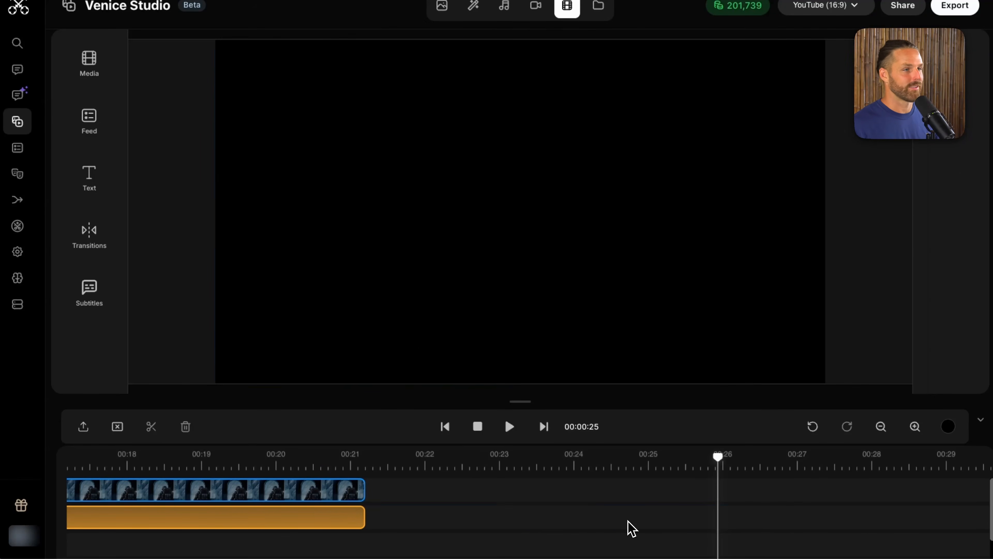
pyautogui.click(93, 66)
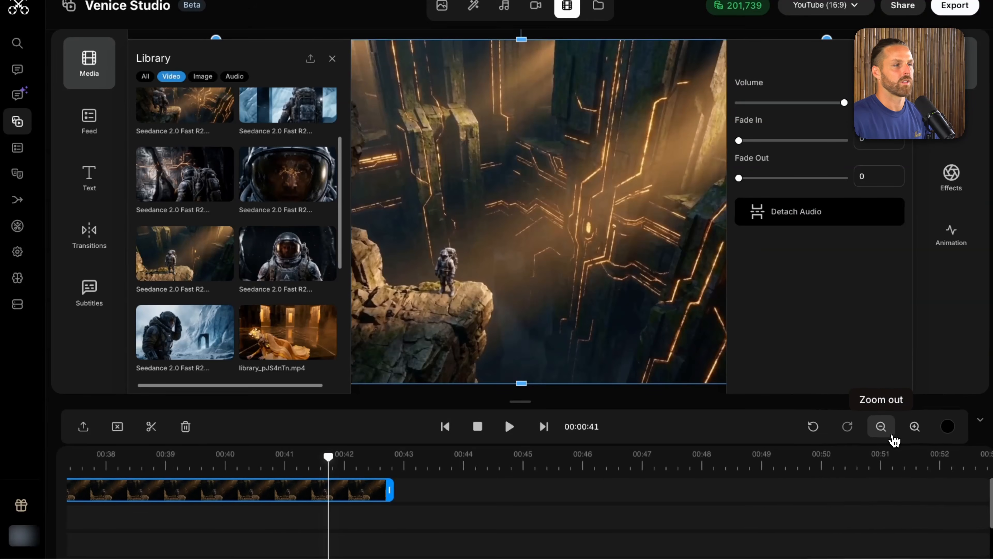
pyautogui.click(886, 433)
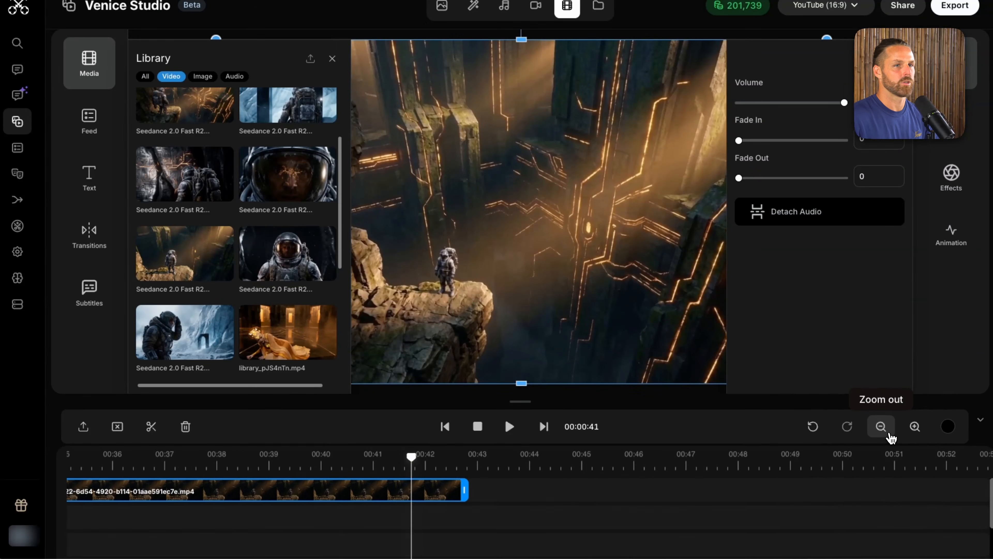
pyautogui.click(886, 432)
pyautogui.moveTo(776, 495); pyautogui.dragTo(477, 495)
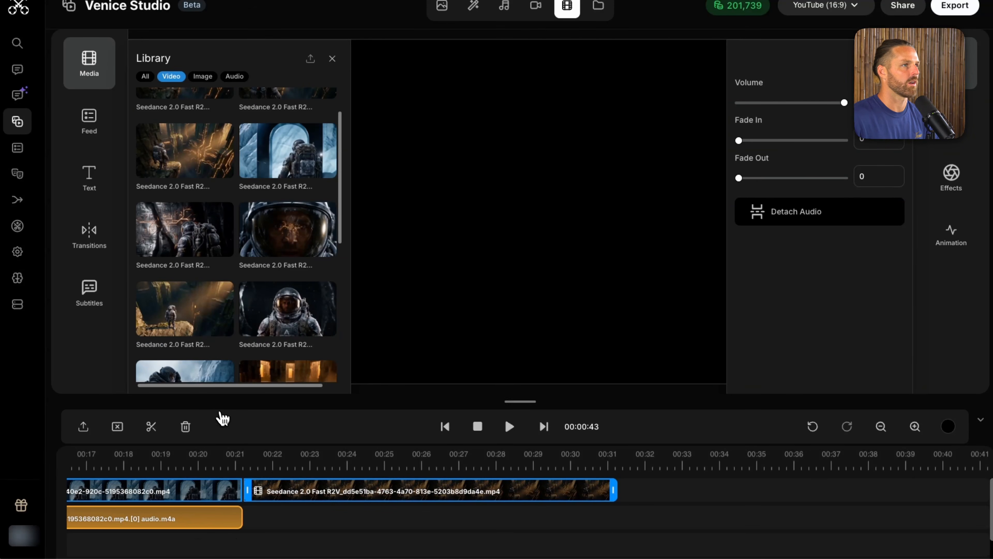
# Step: Add the 15-second video containing the amber-visor close-up after the chasm-ledge clip
pyautogui.scroll(1, 196, 137)
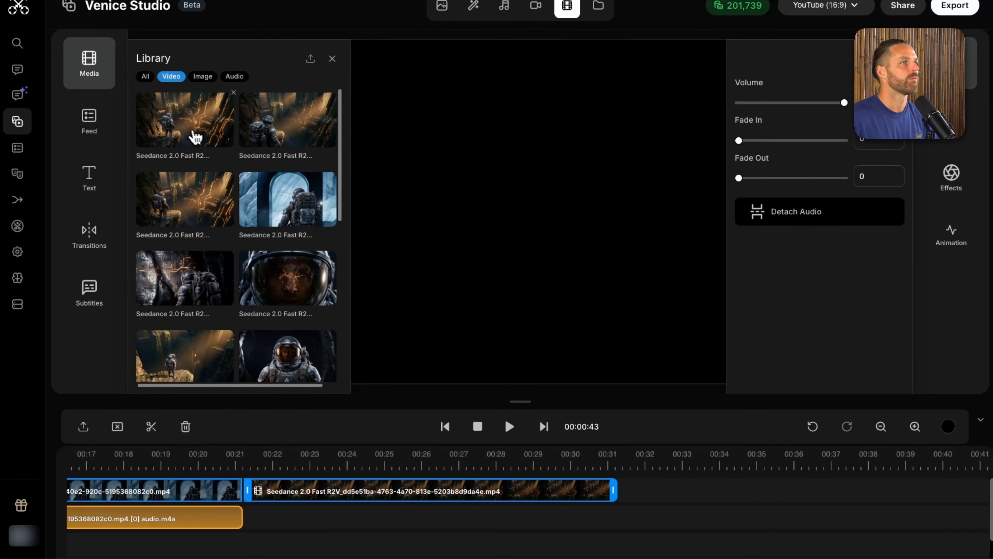
pyautogui.click(158, 128)
pyautogui.click(293, 462)
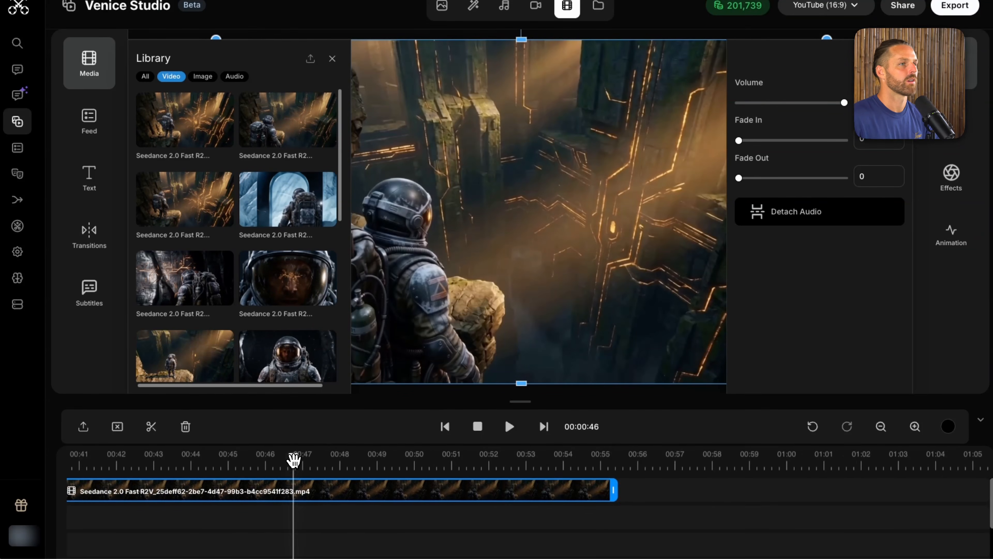
pyautogui.hscroll(-11, 313, 471)
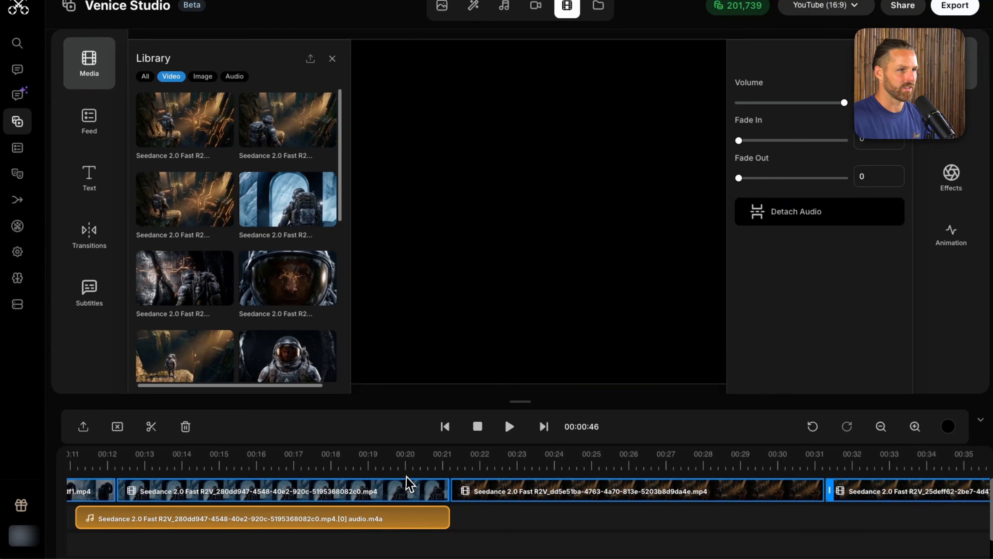
# Step: Close the media library and play back the doorway clip, pausing at about 18 seconds to locate its cut point
pyautogui.click(402, 463)
pyautogui.click(91, 66)
pyautogui.press('space')
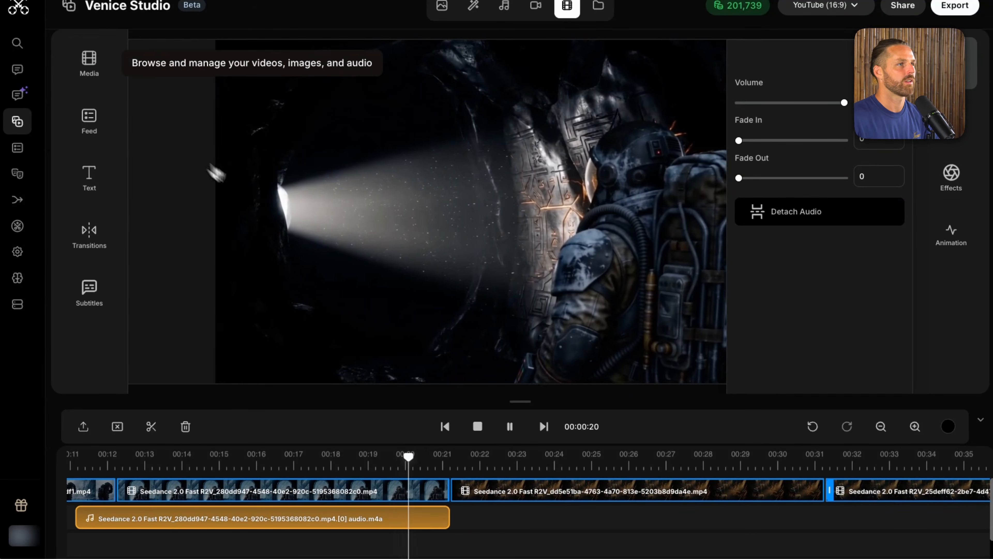
pyautogui.click(136, 460)
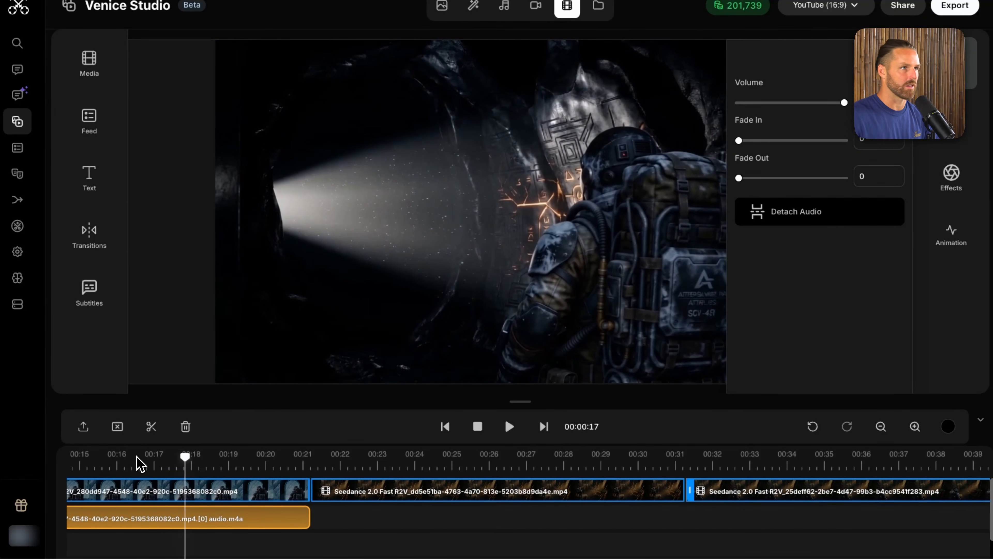
pyautogui.hscroll(-5, 140, 464)
pyautogui.click(254, 465)
pyautogui.press('space')
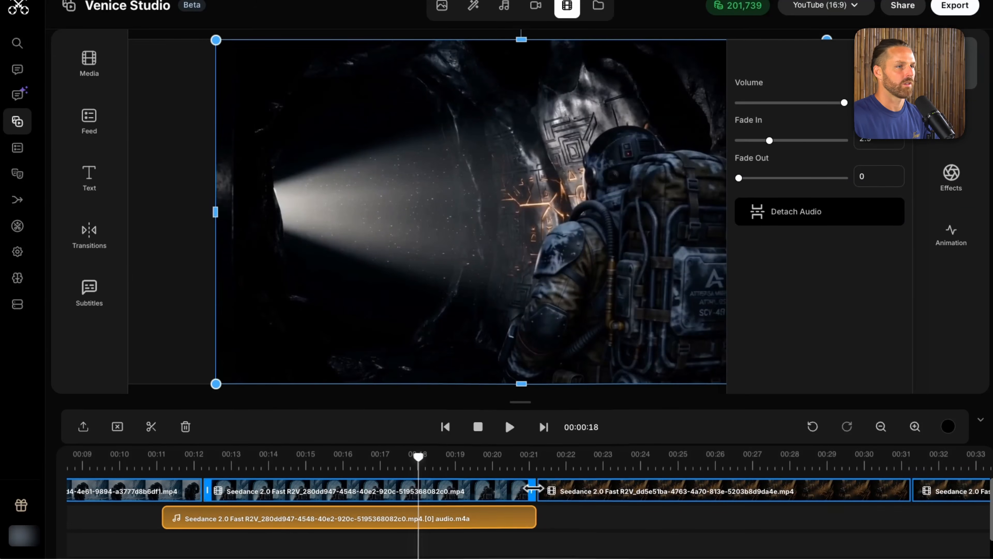
# Step: Trim the doorway clip's end to about 18 seconds and move the chasm-ledge clip against it, playing back the join
pyautogui.moveTo(533, 489); pyautogui.dragTo(442, 494)
pyautogui.moveTo(594, 487); pyautogui.dragTo(408, 467)
pyautogui.press('space')
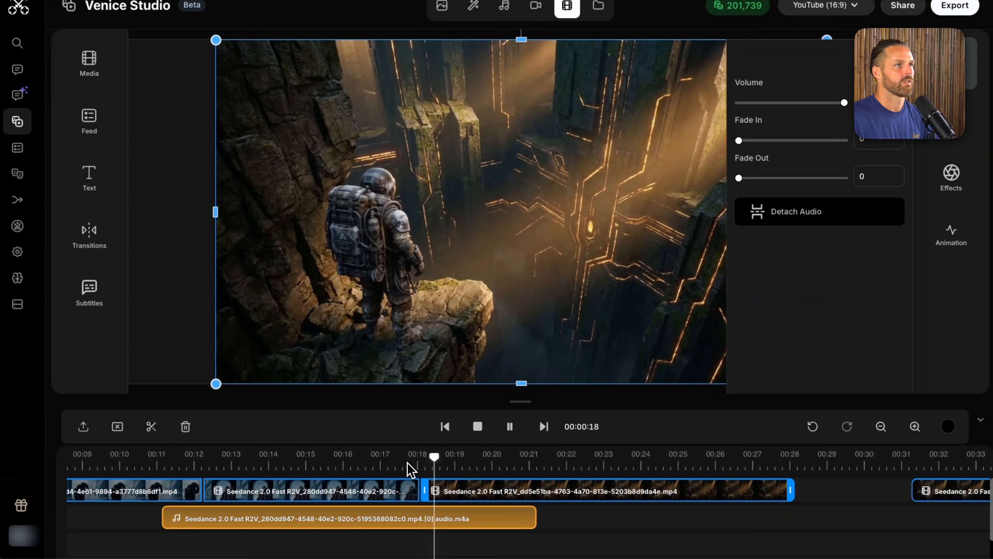
pyautogui.press('space')
# Step: Inspect the amber-visor clip, delete the chasm-ledge clip, and move the amber-visor clip to start where the doorway clip ends
pyautogui.moveTo(930, 492); pyautogui.dragTo(852, 465)
pyautogui.click(813, 463)
pyautogui.hscroll(7, 742, 479)
pyautogui.click(424, 489)
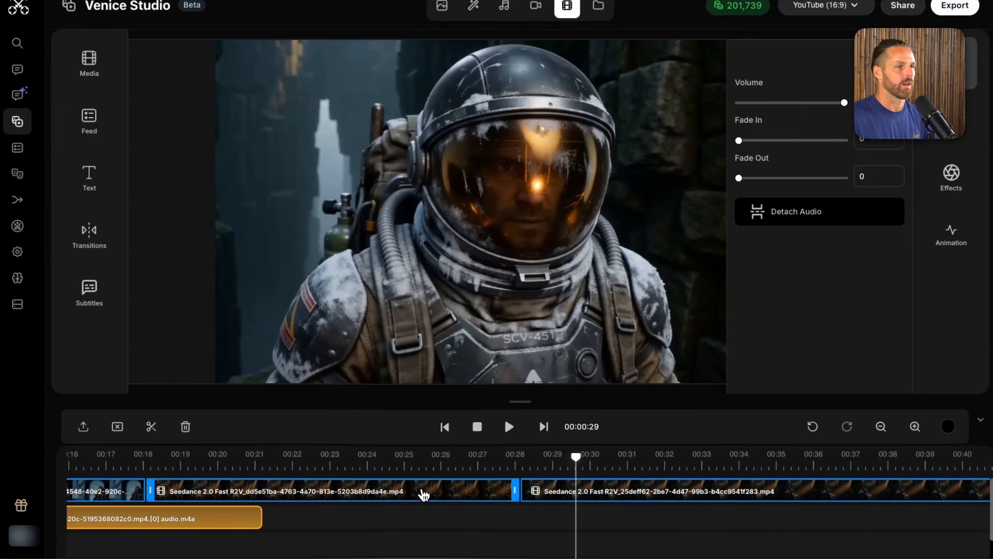
pyautogui.press('Delete')
pyautogui.moveTo(549, 489); pyautogui.dragTo(179, 489)
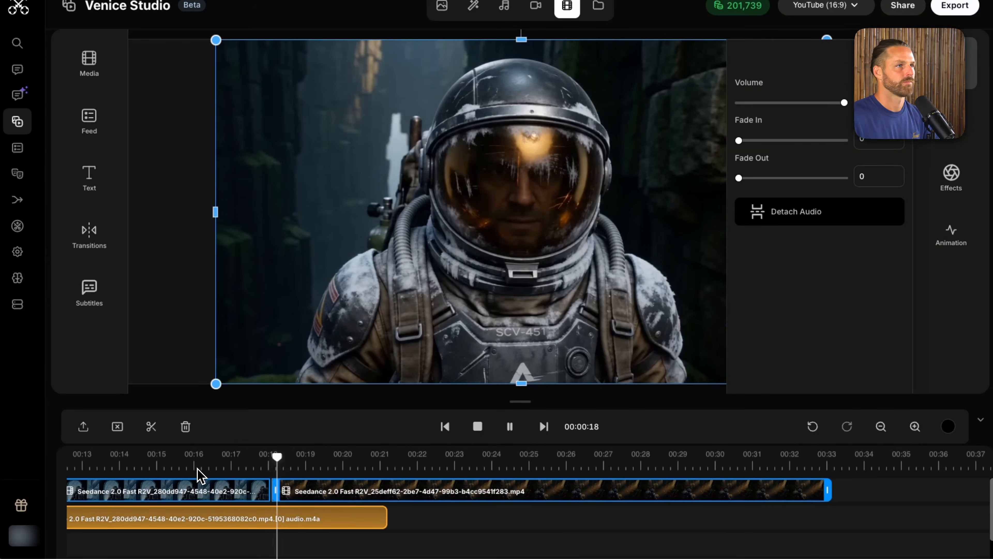
# Step: Shorten the doorway clip to end at about 16.5 seconds, move the amber-visor clip against it, and play back the cut
pyautogui.click(262, 491)
pyautogui.moveTo(267, 491); pyautogui.dragTo(231, 492)
pyautogui.click(189, 454)
pyautogui.press('space')
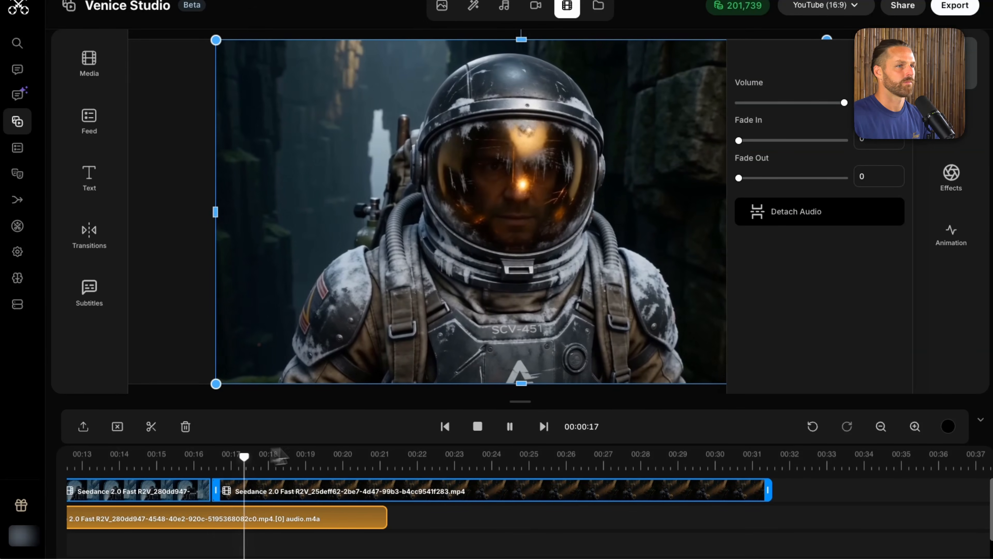
pyautogui.click(956, 64)
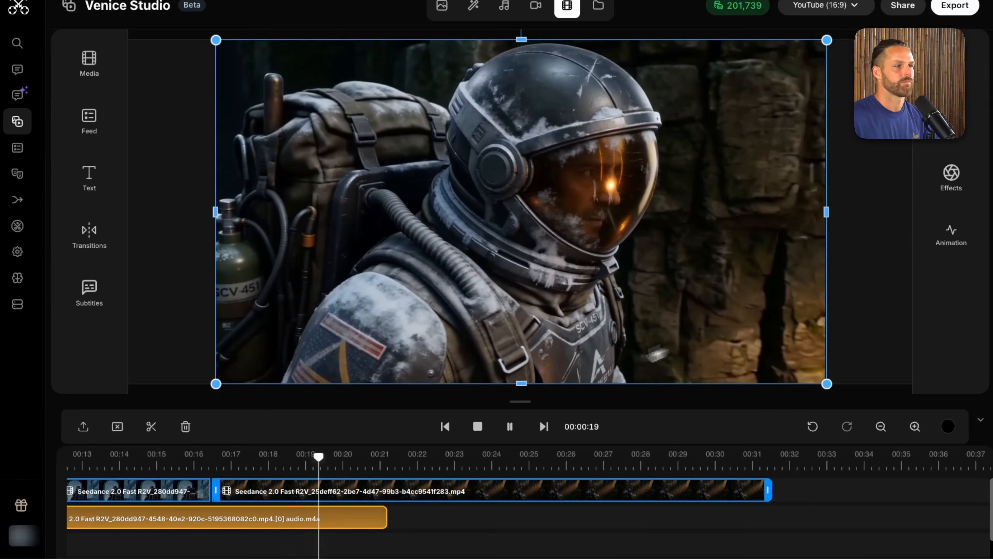
# Step: Play back the sequence again from the archway clip through to the amber-visor clip
pyautogui.press('space')
pyautogui.hscroll(-7, 265, 514)
pyautogui.click(268, 458)
pyautogui.press('space')
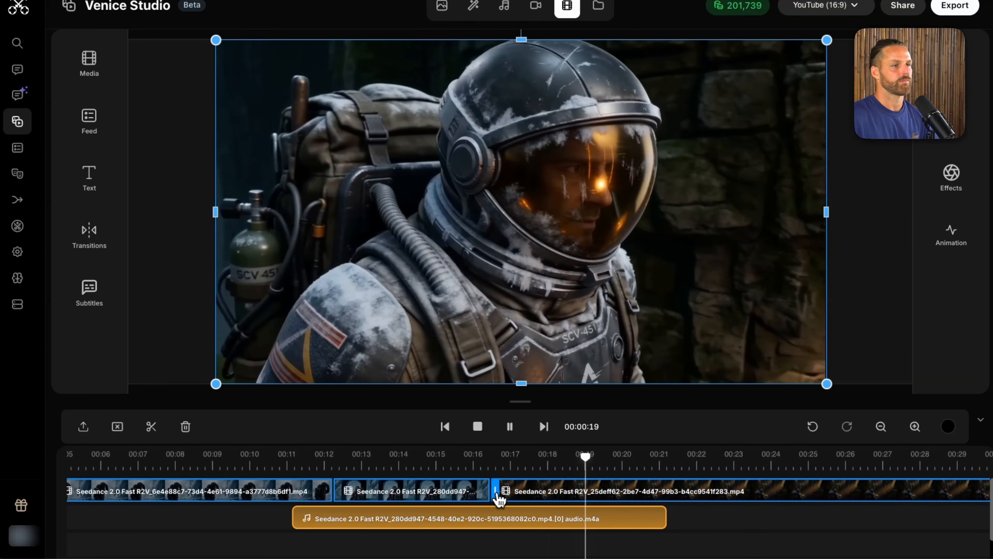
# Step: Extend the doorway clip's end to about 18 seconds, start the amber-visor clip there, and play back the rest of the sequence
pyautogui.click(391, 493)
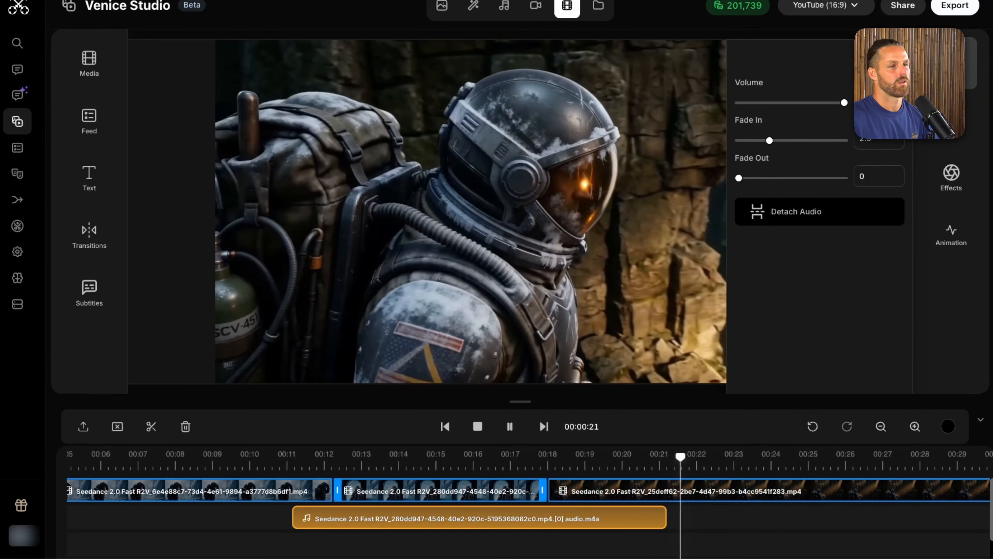
pyautogui.hscroll(5, 488, 472)
pyautogui.hscroll(3, 489, 476)
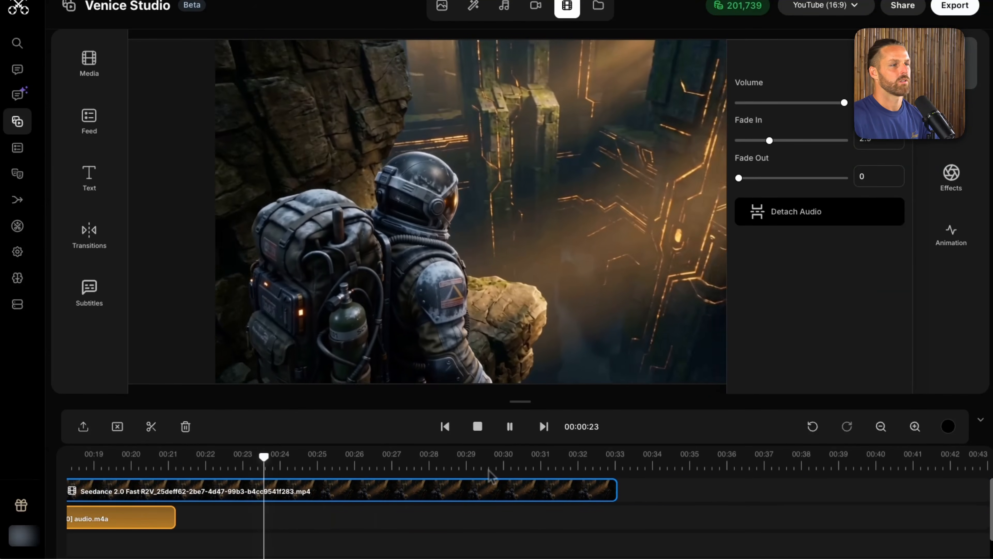
pyautogui.click(881, 428)
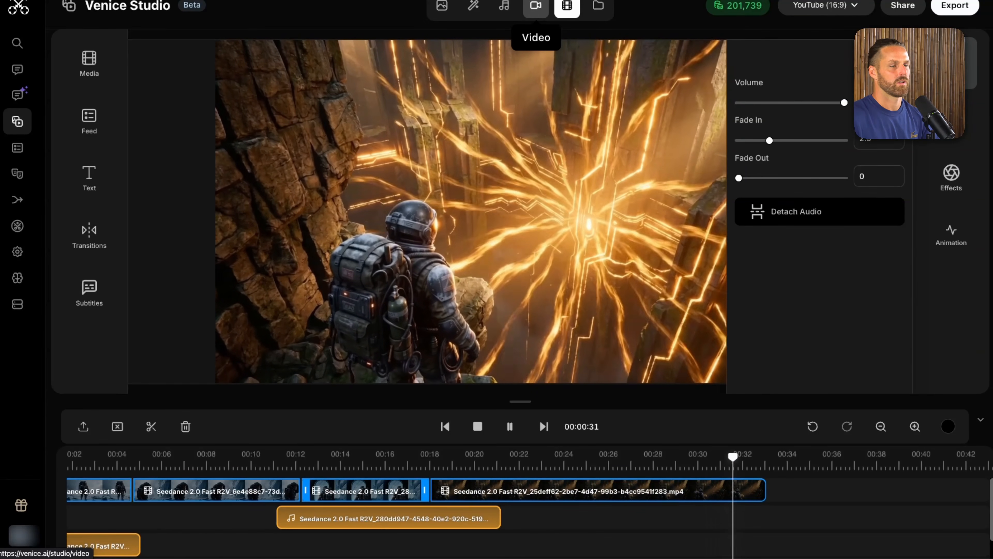
# Step: Add the red-eyed helmet close-up from the video library to the timeline, directly after the amber-visor clip
pyautogui.click(535, 6)
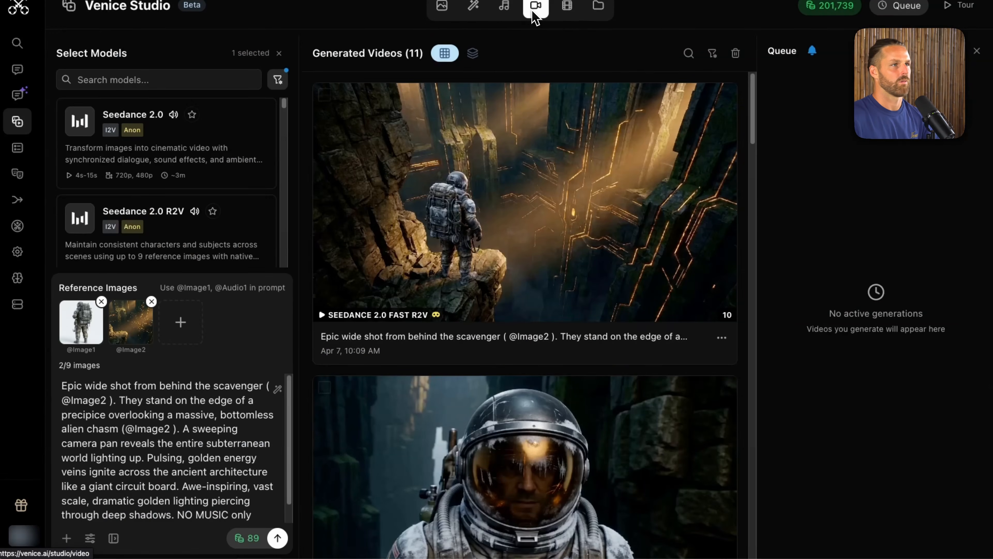
pyautogui.click(567, 5)
pyautogui.click(88, 79)
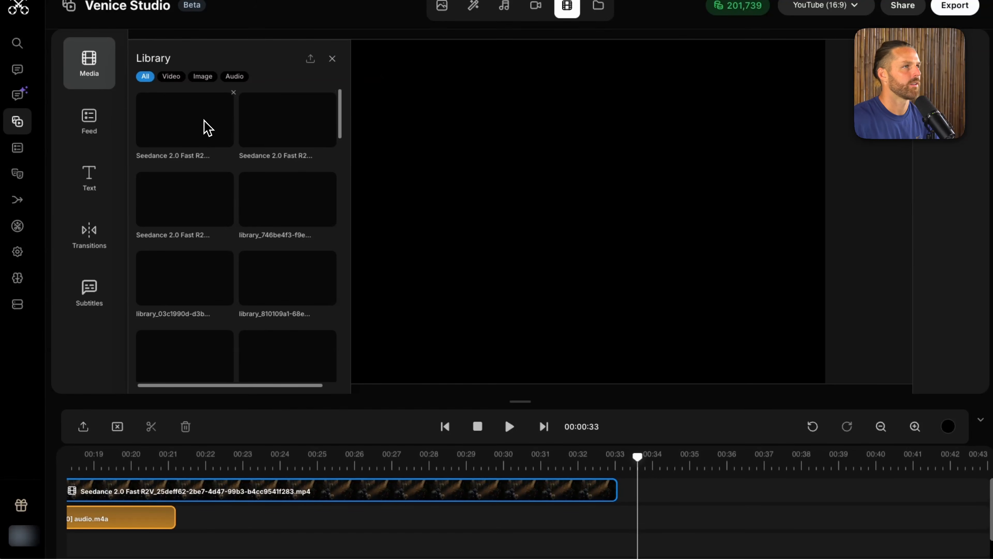
pyautogui.click(171, 76)
pyautogui.click(150, 248)
pyautogui.moveTo(350, 488); pyautogui.dragTo(343, 517)
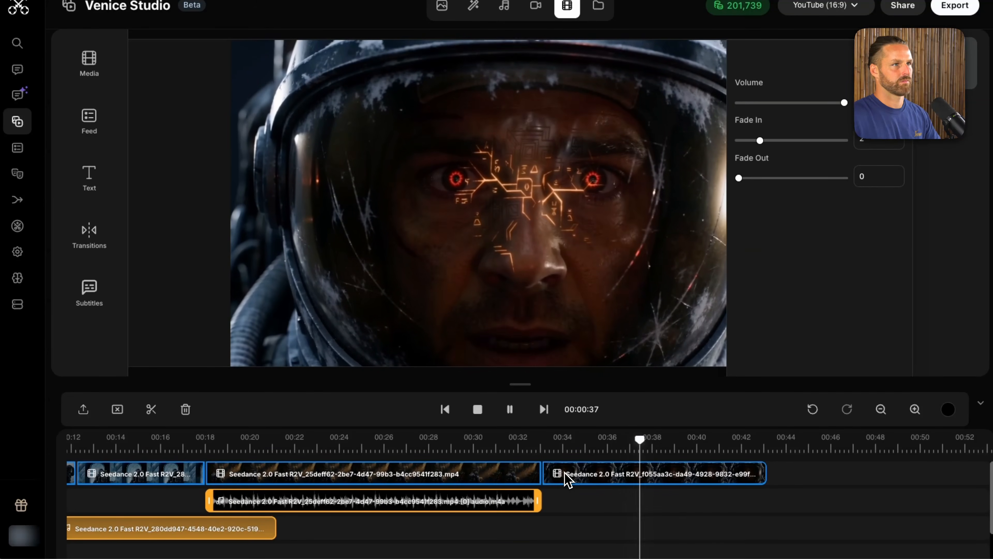
# Step: Trim the start of the red-eyed close-up to about 37 seconds, where the eyes begin to glow red
pyautogui.press('space')
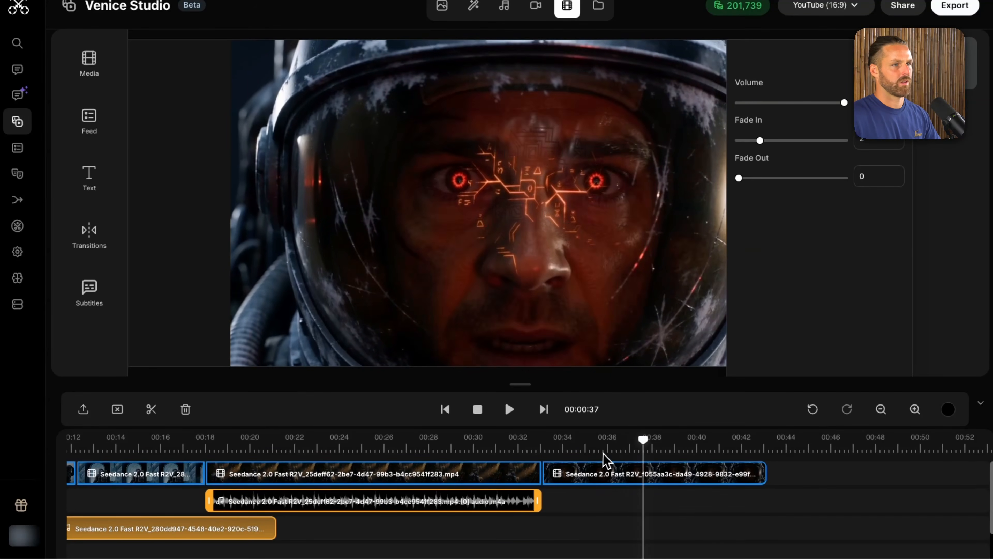
pyautogui.moveTo(642, 440)
pyautogui.mouseDown()
pyautogui.moveTo(628, 441)
pyautogui.moveTo(651, 441)
pyautogui.moveTo(612, 441)
pyautogui.moveTo(643, 441)
pyautogui.moveTo(634, 441)
pyautogui.mouseUp()
pyautogui.click(558, 479)
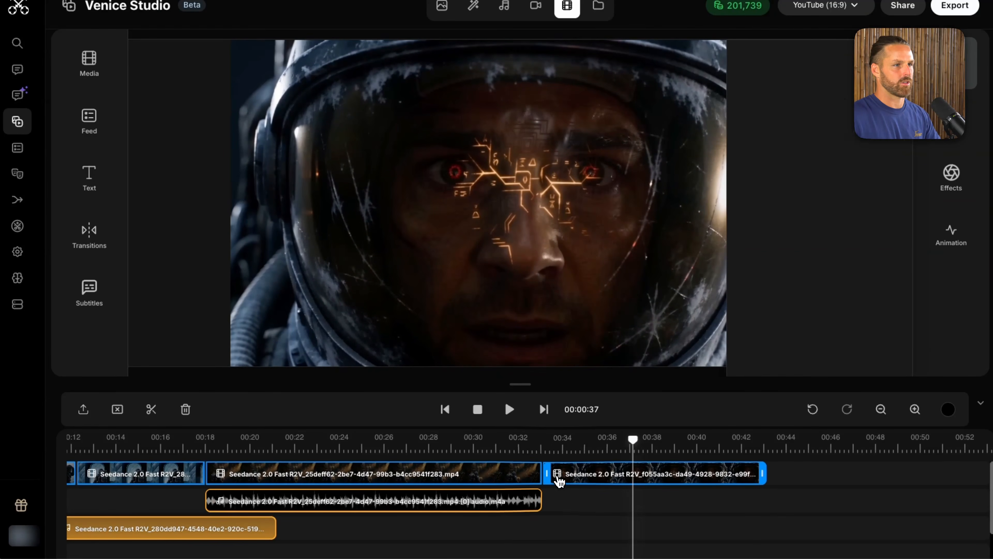
pyautogui.moveTo(548, 474); pyautogui.dragTo(632, 474)
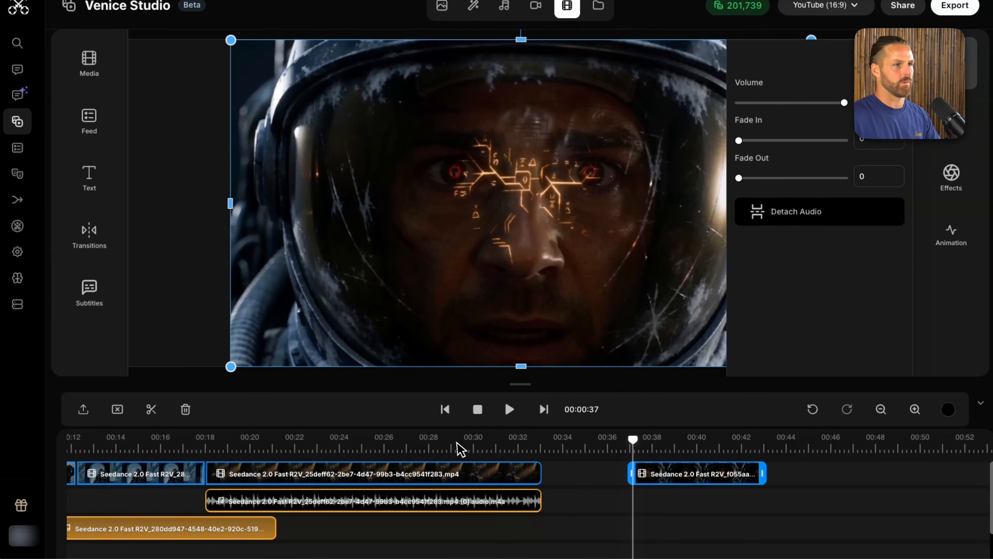
# Step: Shorten the amber-visor clip to end at about 29 seconds and move the red-eyed close-up against it
pyautogui.click(460, 445)
pyautogui.click(483, 474)
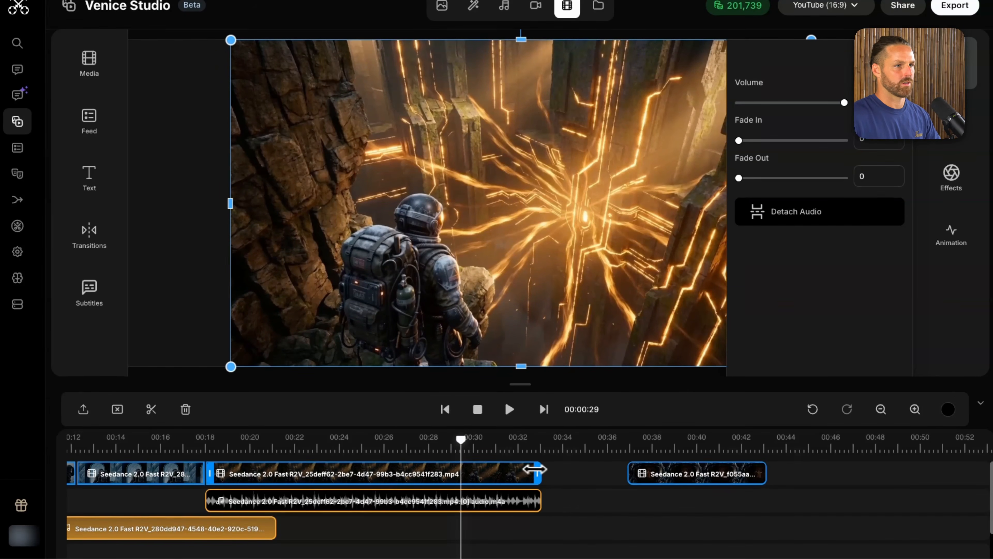
pyautogui.moveTo(537, 473); pyautogui.dragTo(444, 474)
pyautogui.click(712, 473)
pyautogui.moveTo(714, 472); pyautogui.dragTo(532, 478)
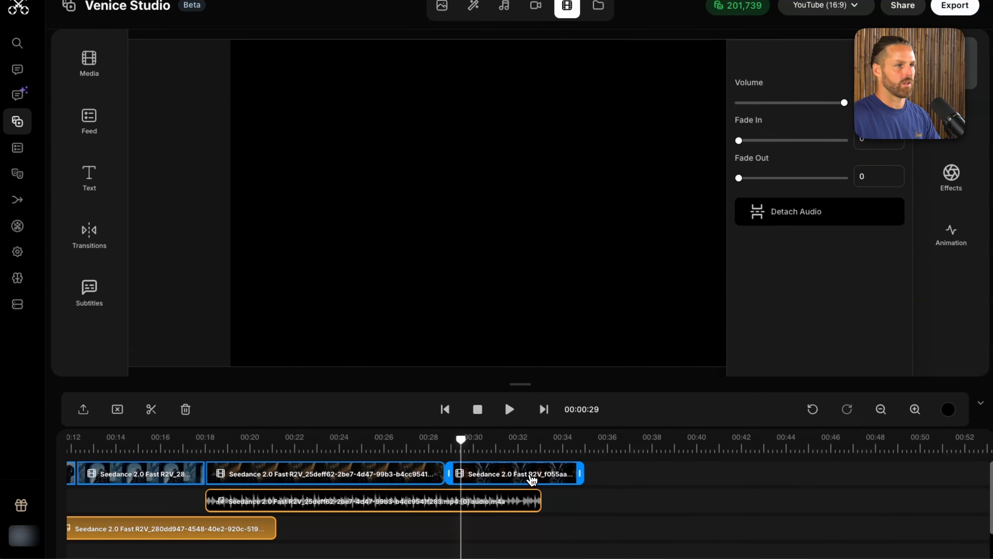
# Step: Play back the sequence from about 18 seconds, through the amber-visor clip and into the red-eyed close-up
pyautogui.hscroll(-5, 532, 478)
pyautogui.click(383, 446)
pyautogui.press('space')
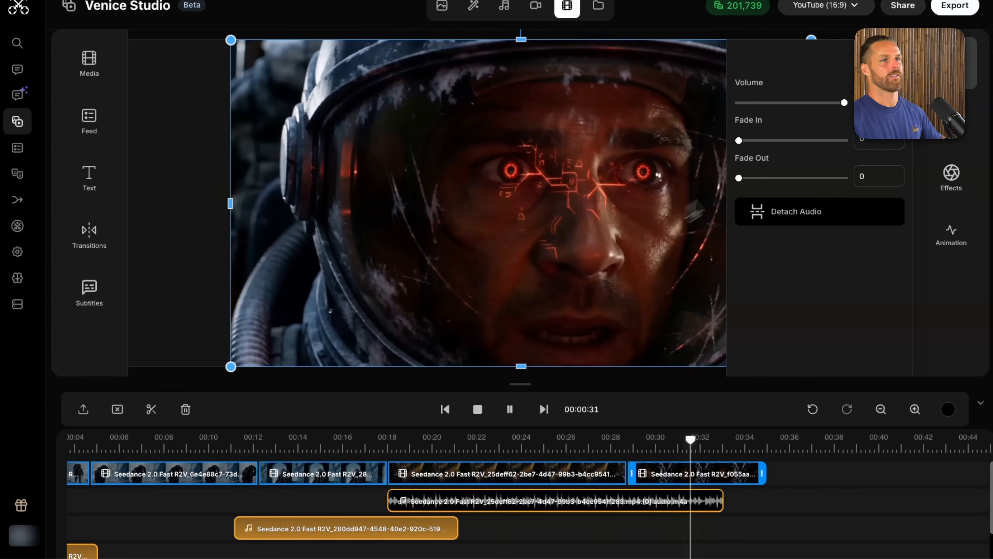
pyautogui.click(897, 54)
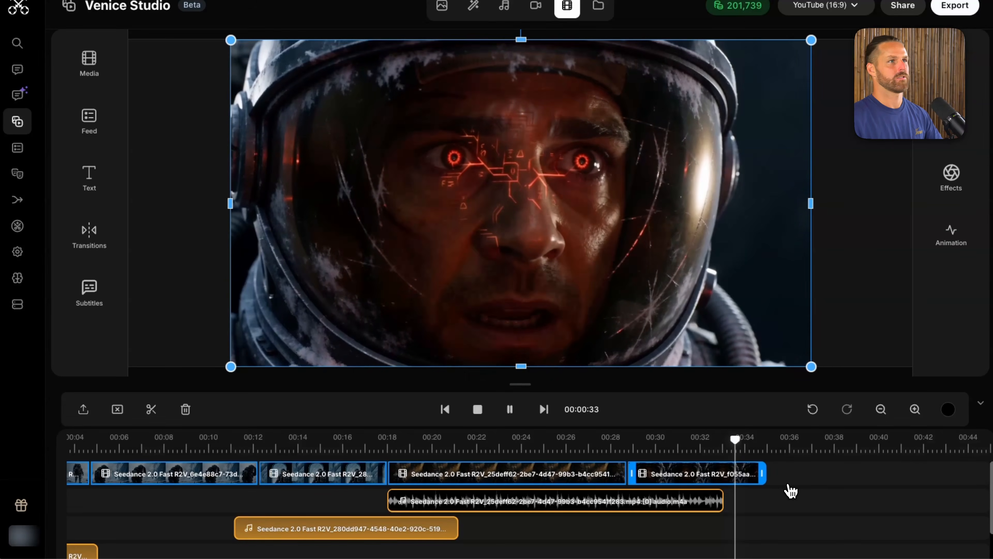
pyautogui.press('space')
# Step: Set the fade-out of the doorway clip's detached audio to 1.4 and move the playhead back to about 31 seconds
pyautogui.click(715, 501)
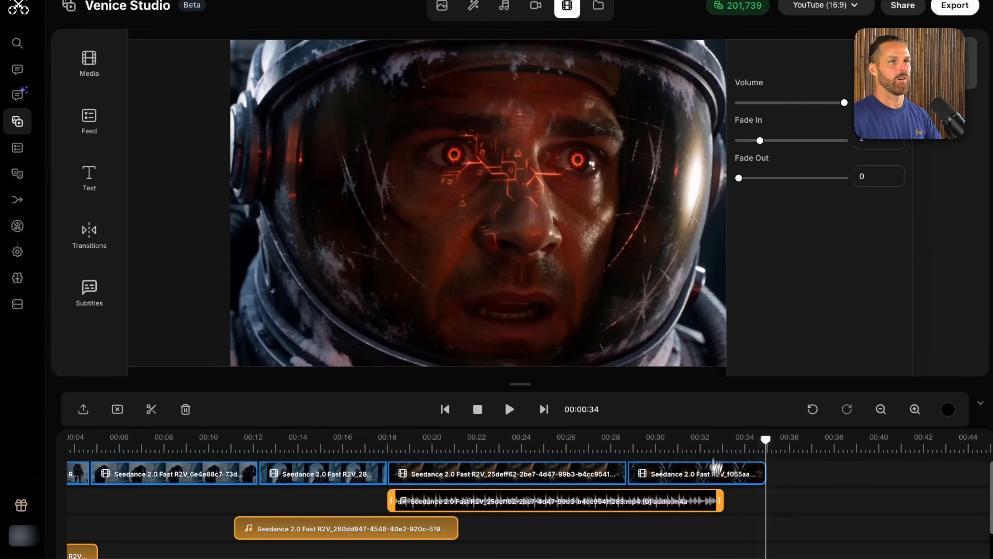
pyautogui.moveTo(747, 179); pyautogui.dragTo(754, 178)
pyautogui.click(444, 524)
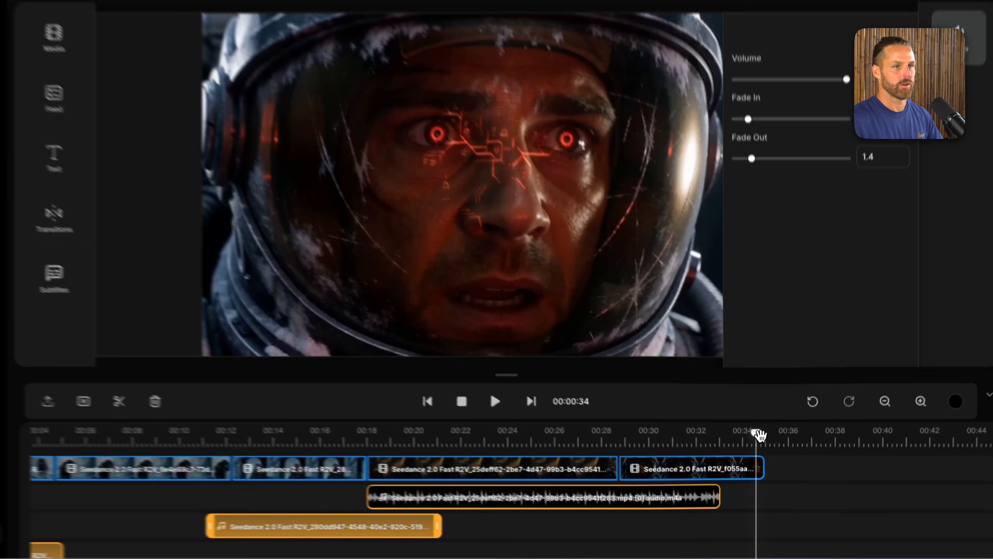
pyautogui.moveTo(765, 439); pyautogui.dragTo(685, 446)
# Step: Switch to the chat holding the trailer's scene prompts and begin a message asking for a prompt for generating the score
pyautogui.click(589, 339)
pyautogui.click(952, 270)
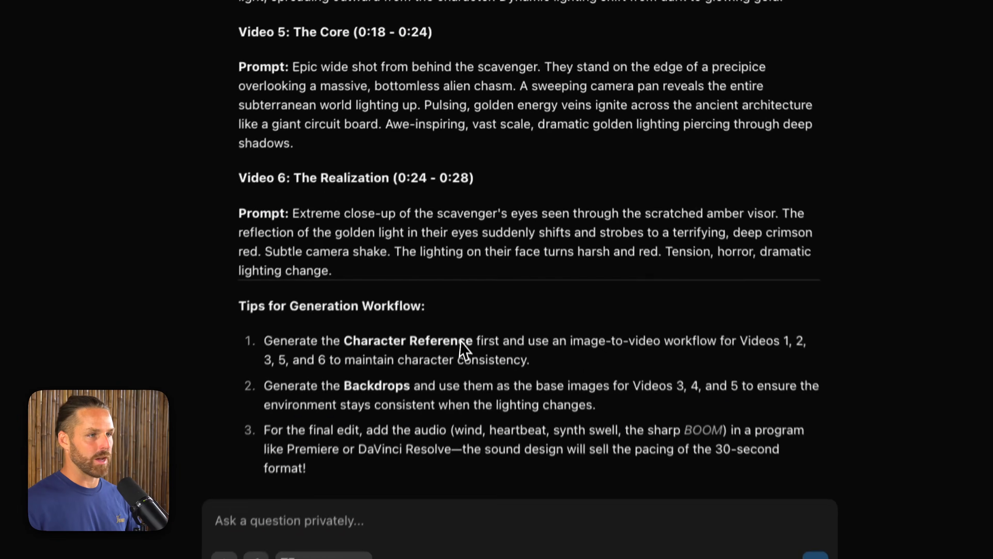
pyautogui.scroll(-2, 470, 328)
pyautogui.click(390, 481)
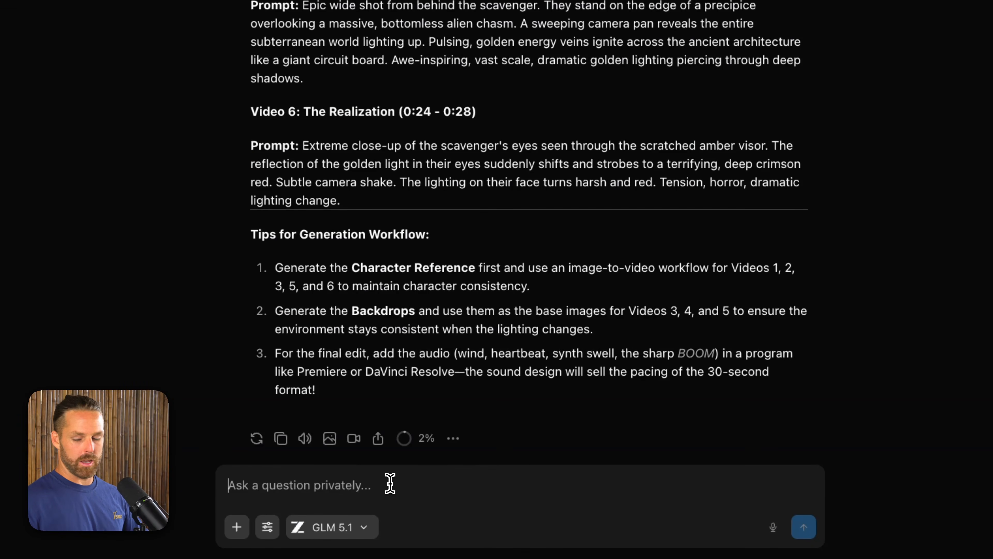
pyautogui.write('We need a pr')
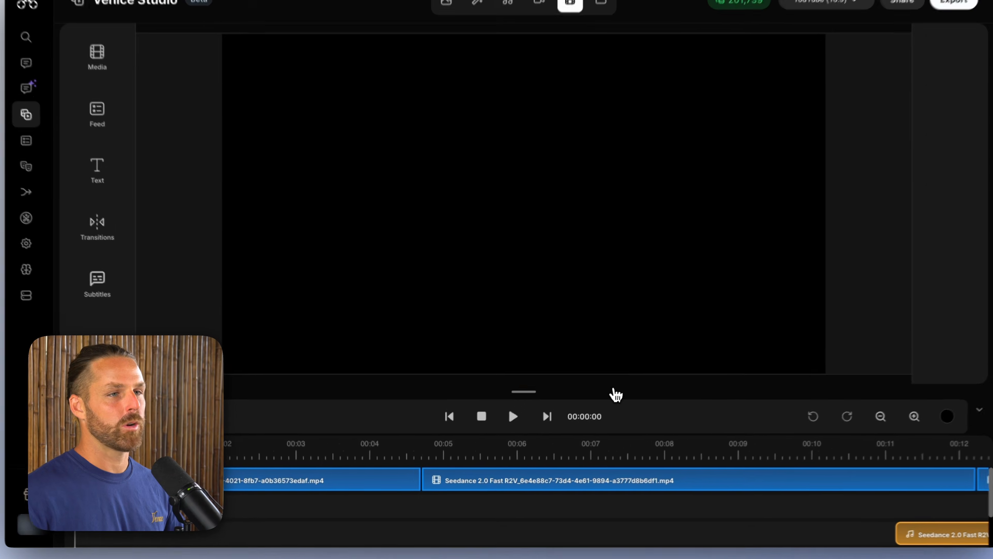
# Step: Return to the movie editor, enlarge the timeline, scrub through the sequence to time its sections, and play back the red-eyed close-up
pyautogui.moveTo(619, 398); pyautogui.dragTo(610, 355)
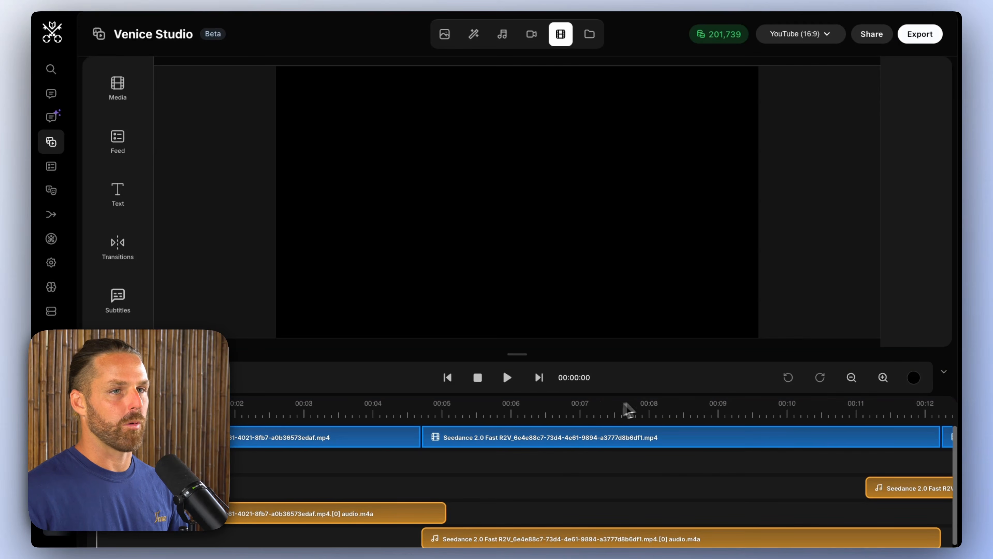
pyautogui.click(851, 377)
pyautogui.click(321, 415)
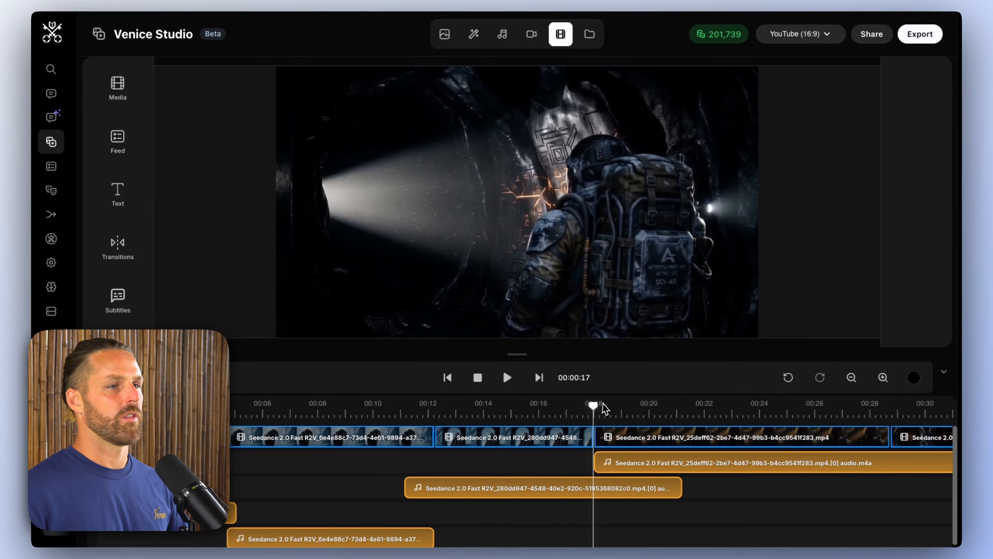
pyautogui.moveTo(593, 406); pyautogui.dragTo(776, 405)
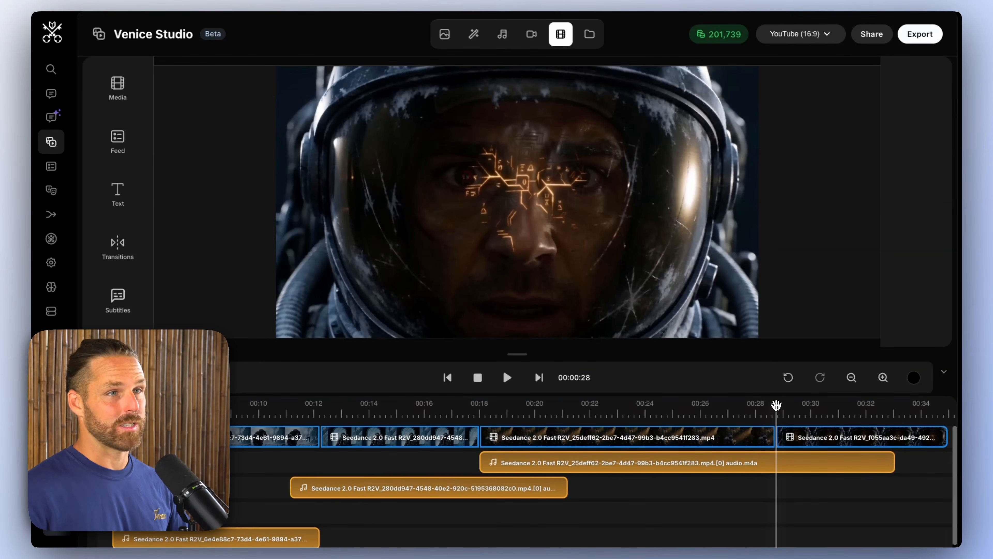
pyautogui.moveTo(517, 417); pyautogui.dragTo(738, 406)
pyautogui.hscroll(3, 737, 406)
pyautogui.moveTo(649, 420); pyautogui.dragTo(774, 414)
pyautogui.click(650, 416)
pyautogui.press('space')
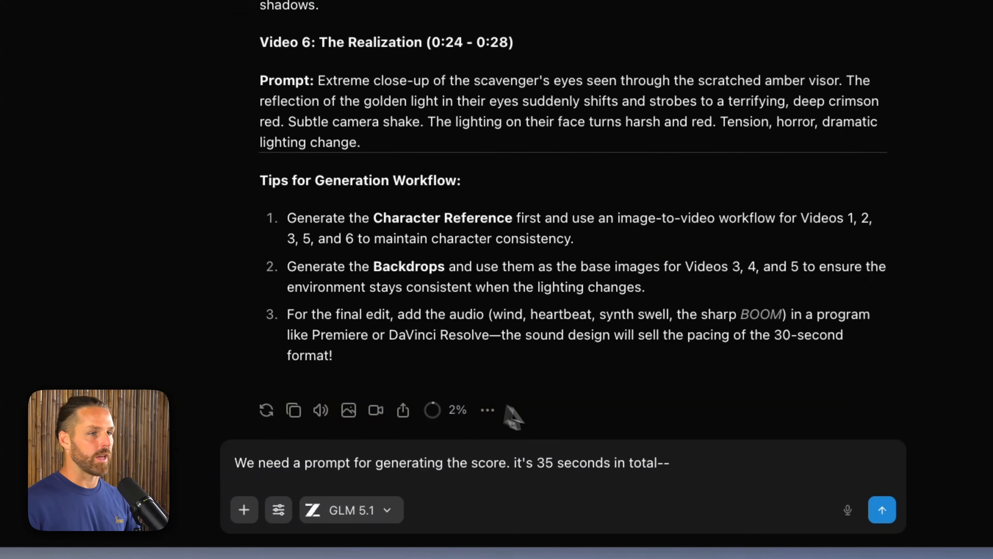
# Step: Complete and send the score request: 35 seconds in total, first 15 seconds exposition, next 14 build up, final 6 crescendo
pyautogui.write('t')
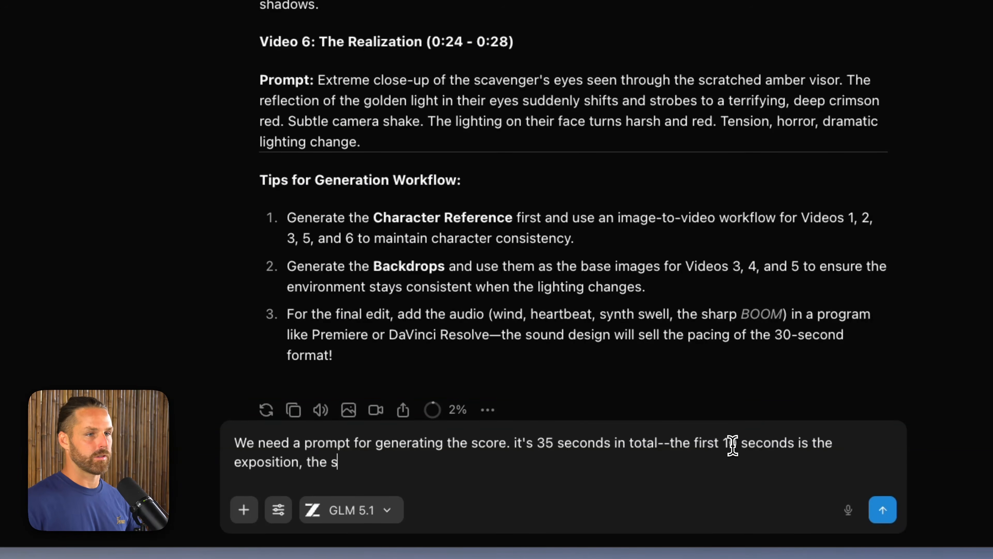
pyautogui.click(735, 446)
pyautogui.press('BackSpace')
pyautogui.write('5')
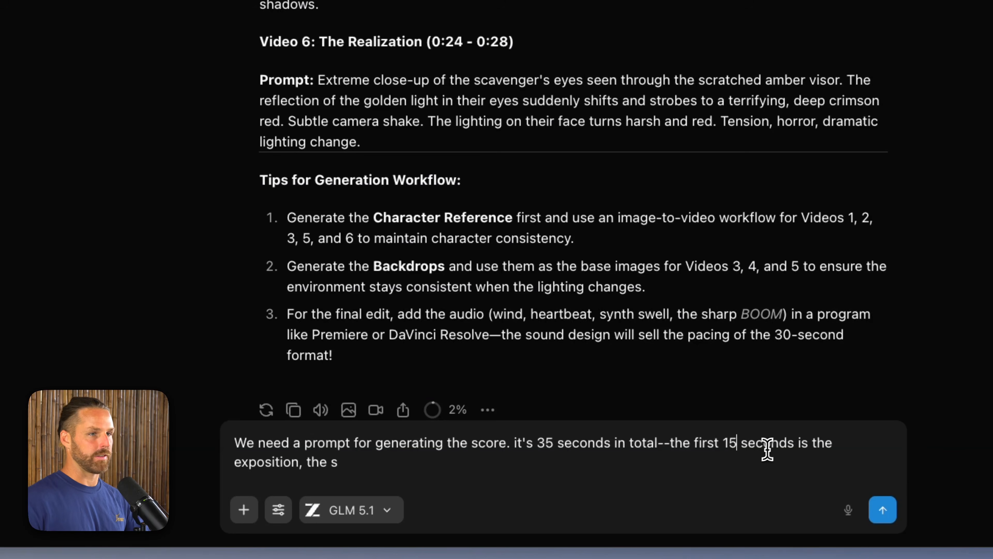
pyautogui.click(745, 464)
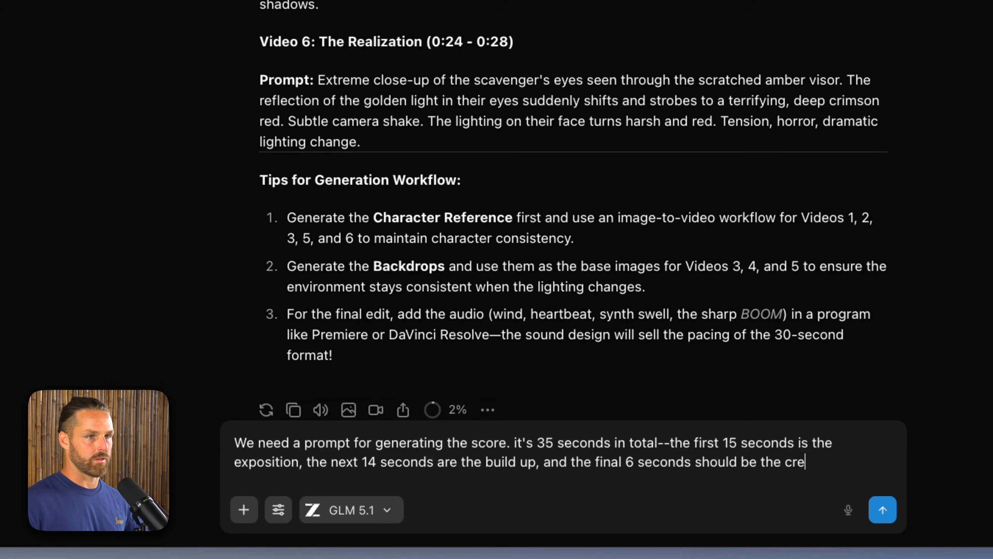
pyautogui.press('Return')
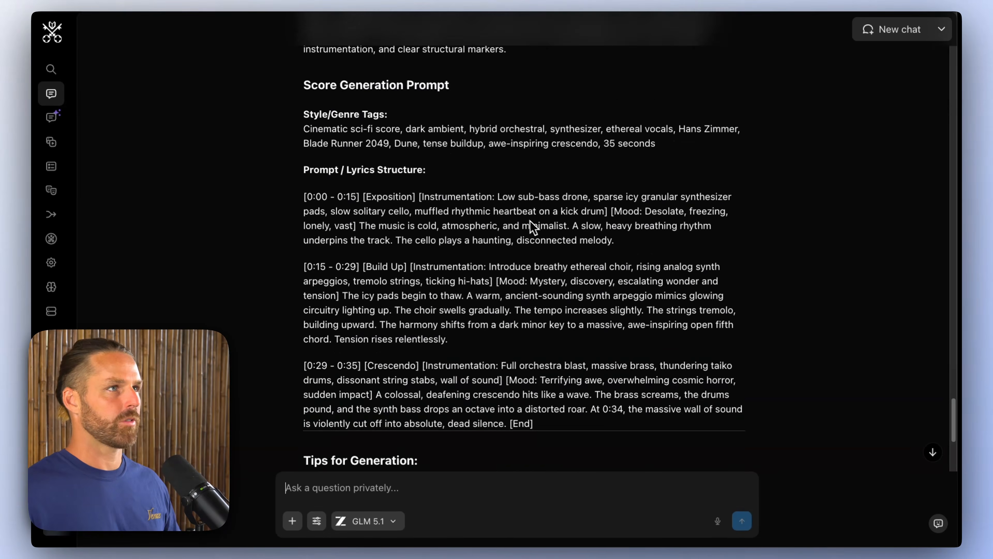
# Step: Copy the generated score prompt, from the style tags through [End], and paste it into the studio's music generation prompt
pyautogui.scroll(3, 489, 195)
pyautogui.scroll(-4, 437, 160)
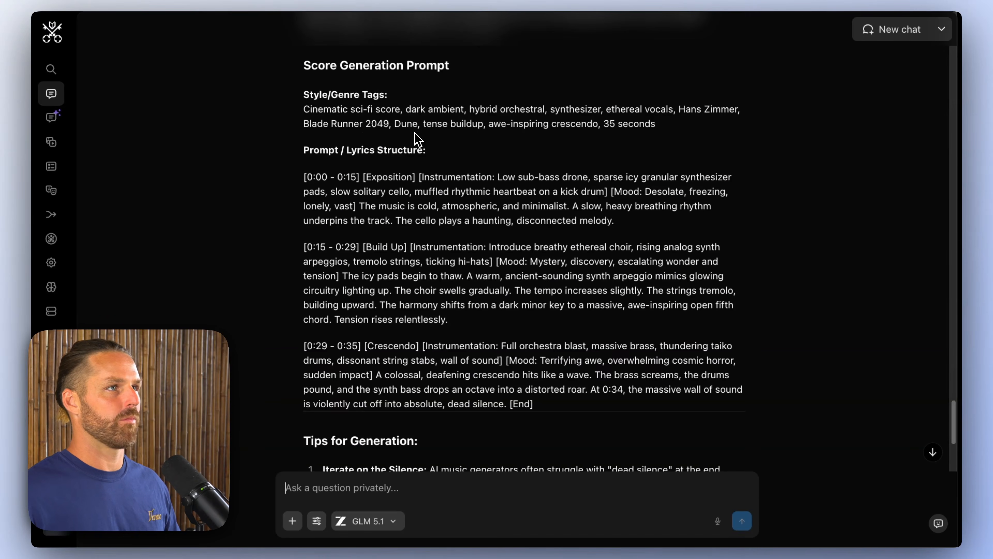
pyautogui.moveTo(298, 90); pyautogui.dragTo(688, 389)
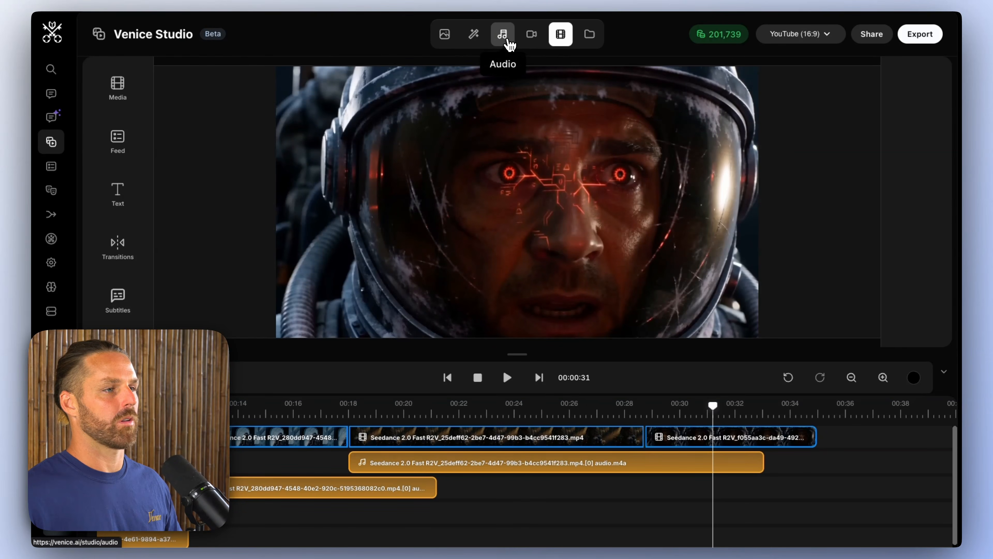
pyautogui.click(503, 36)
pyautogui.press('super+v')
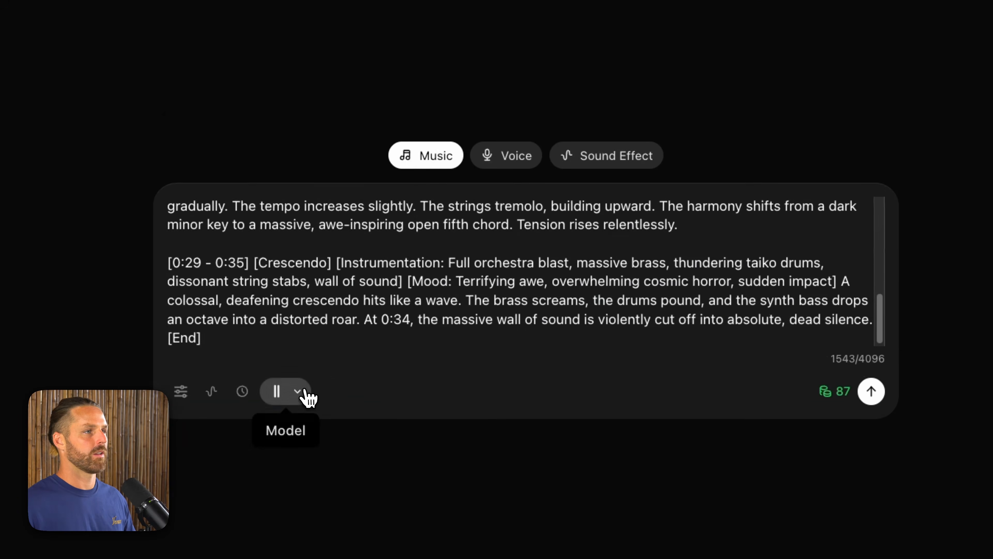
# Step: Remove the "Style/Genre Tags:" and "Prompt / Lyrics Structure:" headings from the pasted music prompt
pyautogui.click(356, 312)
pyautogui.click(512, 291)
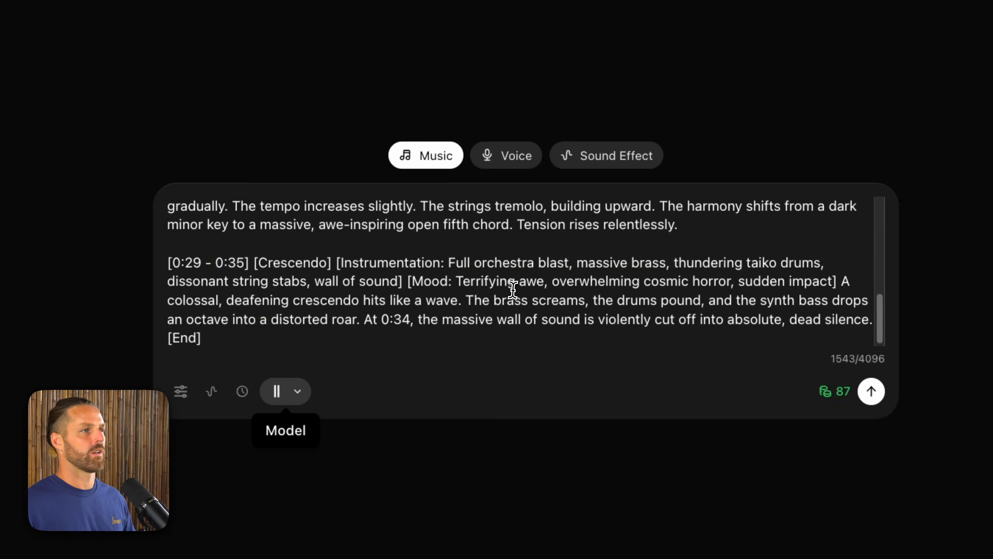
pyautogui.moveTo(279, 208); pyautogui.dragTo(161, 213)
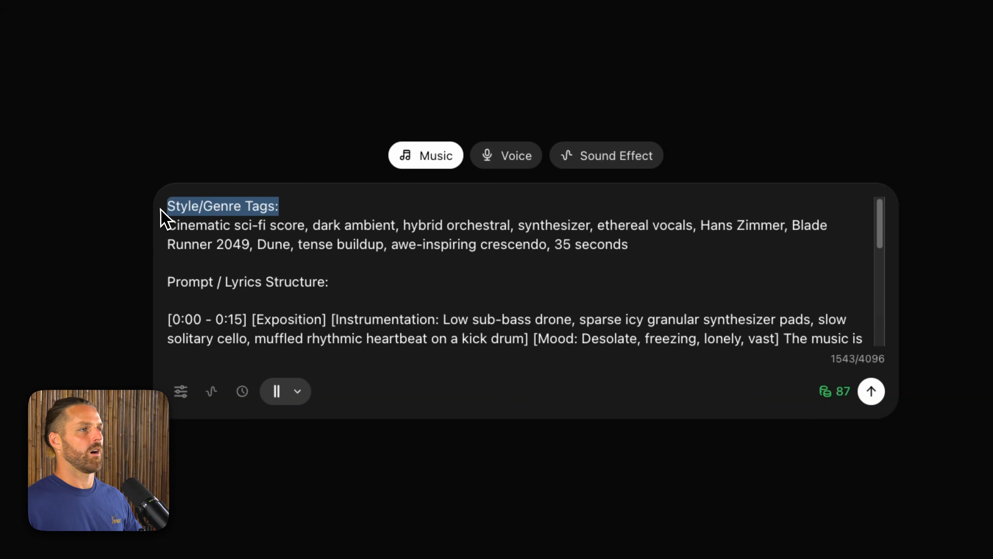
pyautogui.press('BackSpace')
pyautogui.press('Delete')
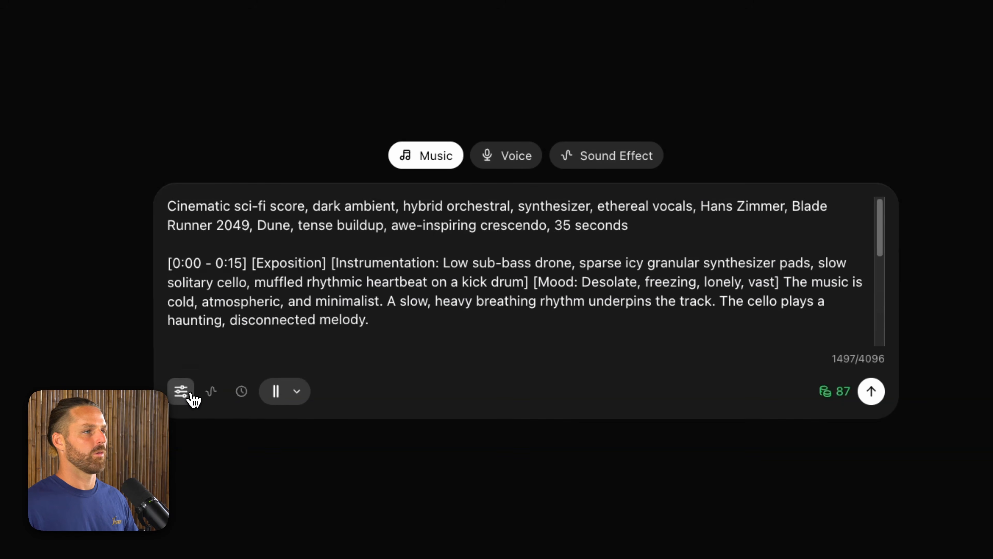
# Step: Turn on Force Instrumental in the music generation settings
pyautogui.click(189, 393)
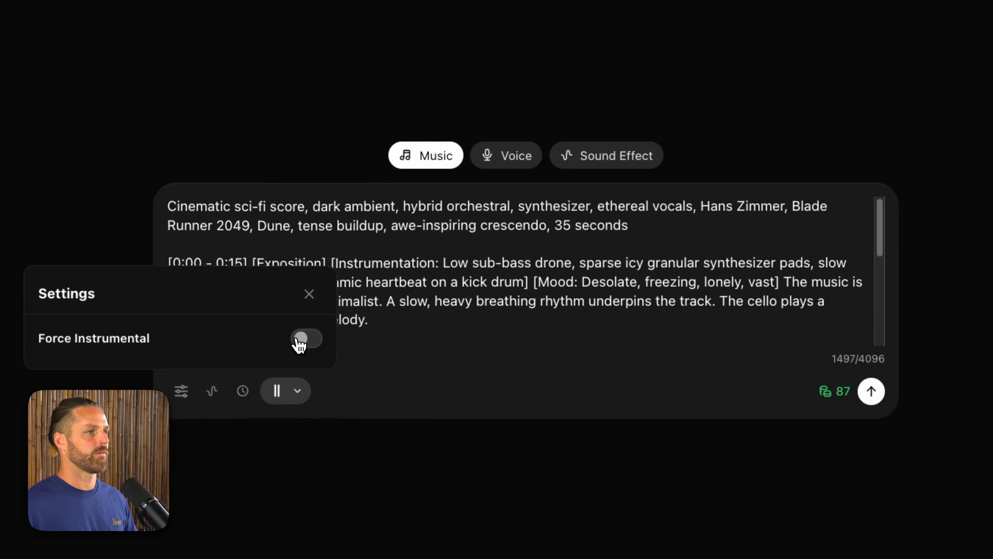
pyautogui.click(307, 338)
pyautogui.click(437, 349)
# Step: Look through the genre styles and apply Orchestra to the music prompt
pyautogui.click(211, 391)
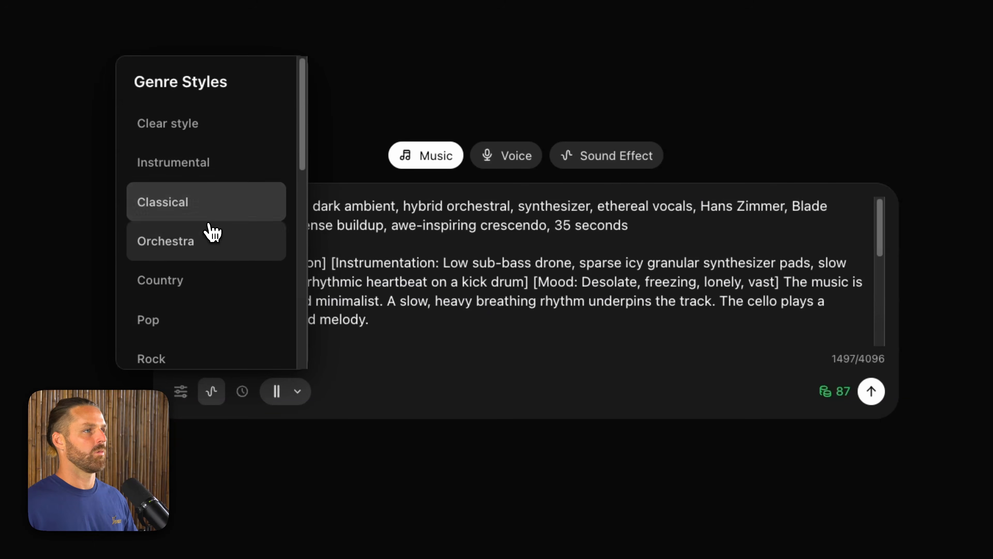
pyautogui.scroll(-5, 213, 233)
pyautogui.scroll(5, 207, 251)
pyautogui.scroll(-10, 226, 183)
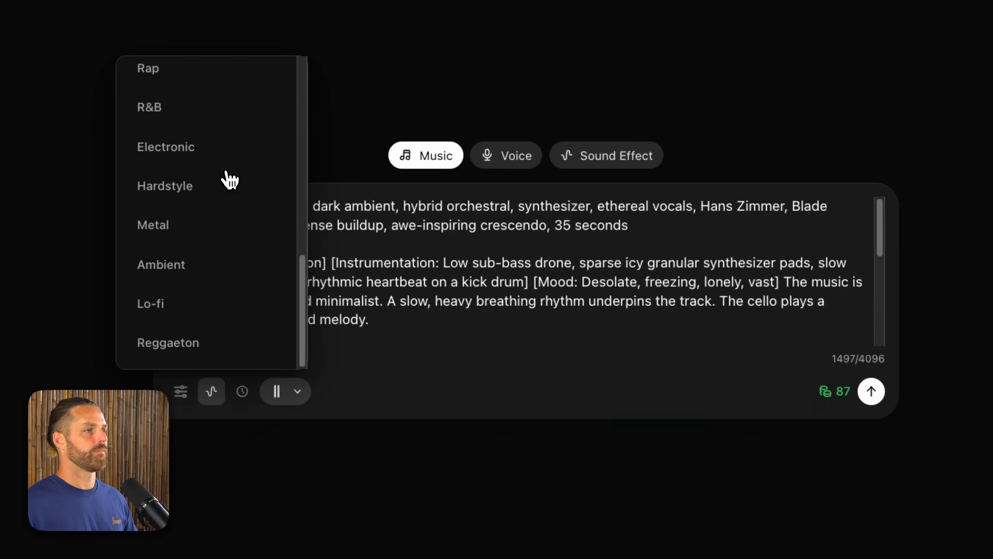
pyautogui.scroll(10, 230, 211)
pyautogui.click(237, 238)
# Step: Set the duration of the music track to 38 seconds
pyautogui.click(242, 405)
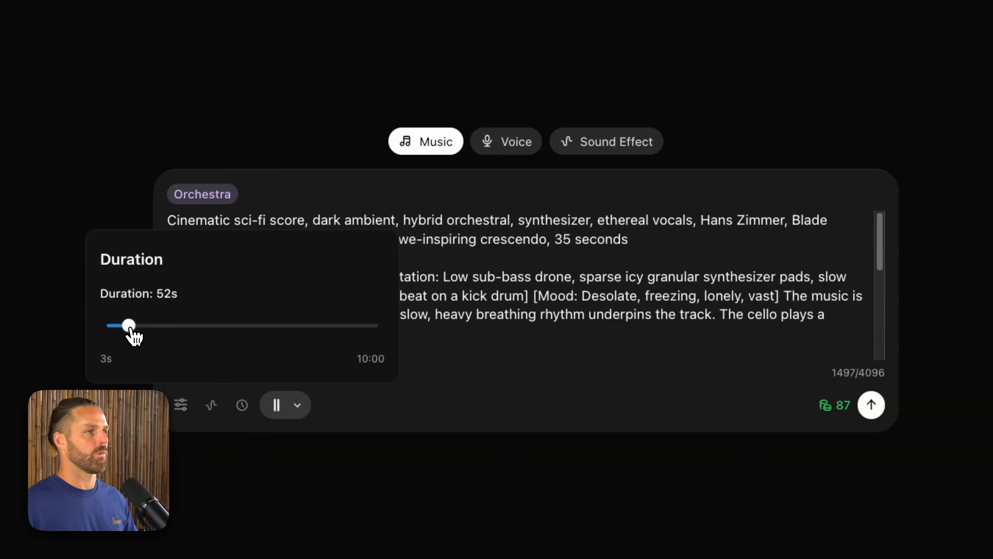
pyautogui.moveTo(129, 328); pyautogui.dragTo(122, 333)
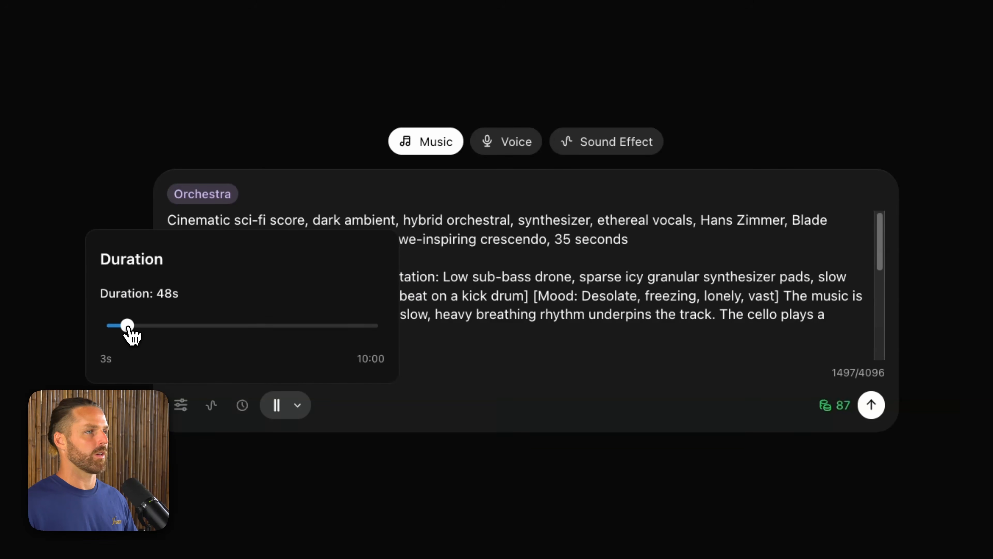
pyautogui.click(604, 266)
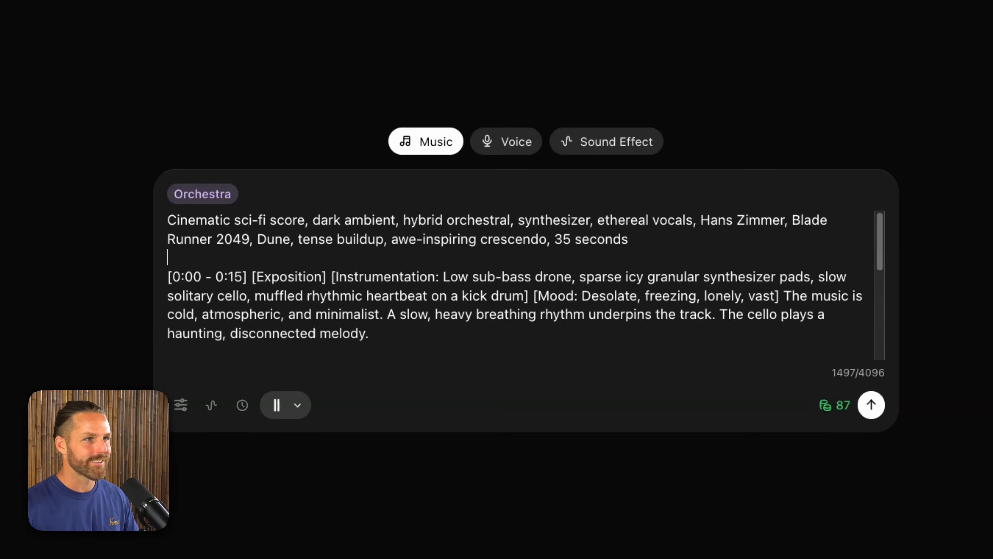
# Step: Change the time at which the wall of sound cuts off to 0:36 in the music prompt and generate the score
pyautogui.scroll(-10, 410, 276)
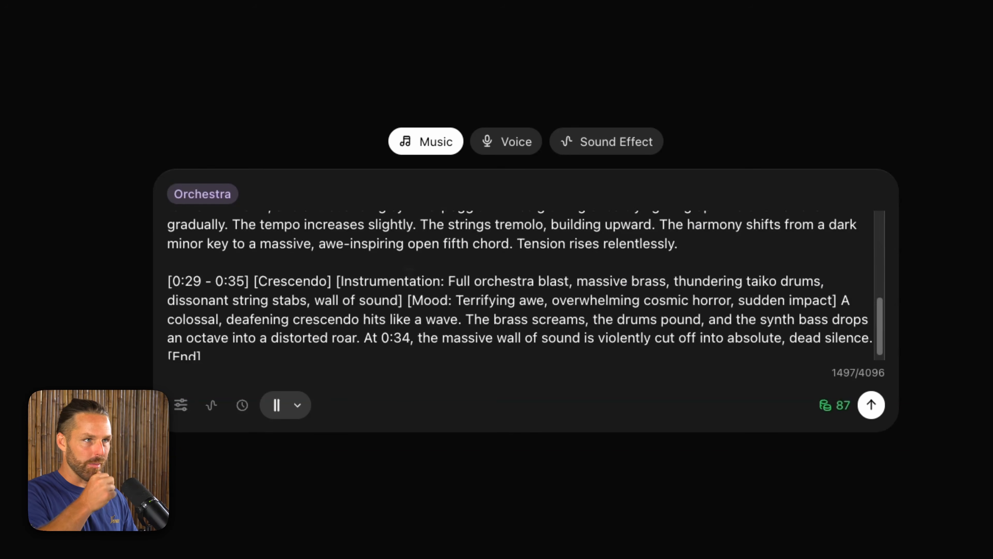
pyautogui.scroll(-1, 392, 285)
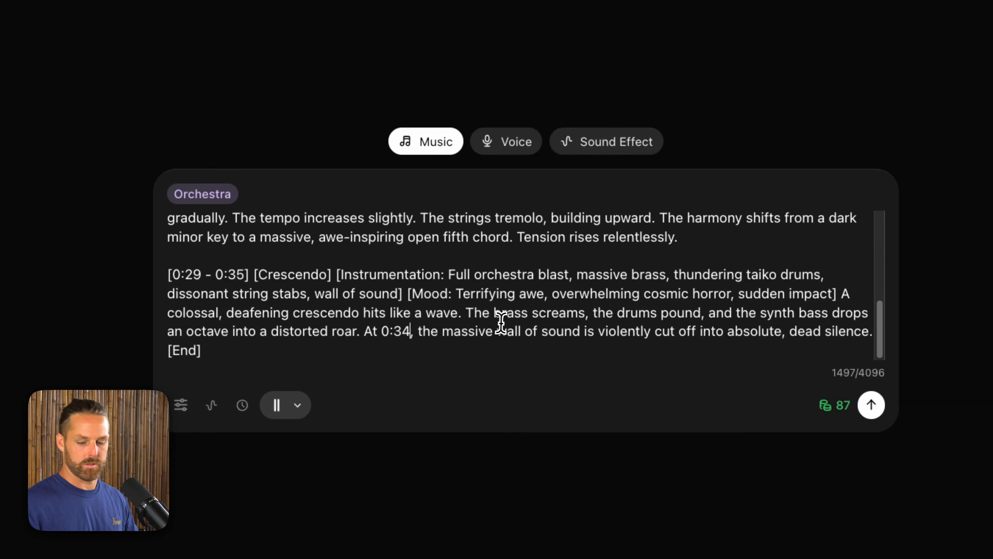
pyautogui.press('BackSpace')
pyautogui.write('6')
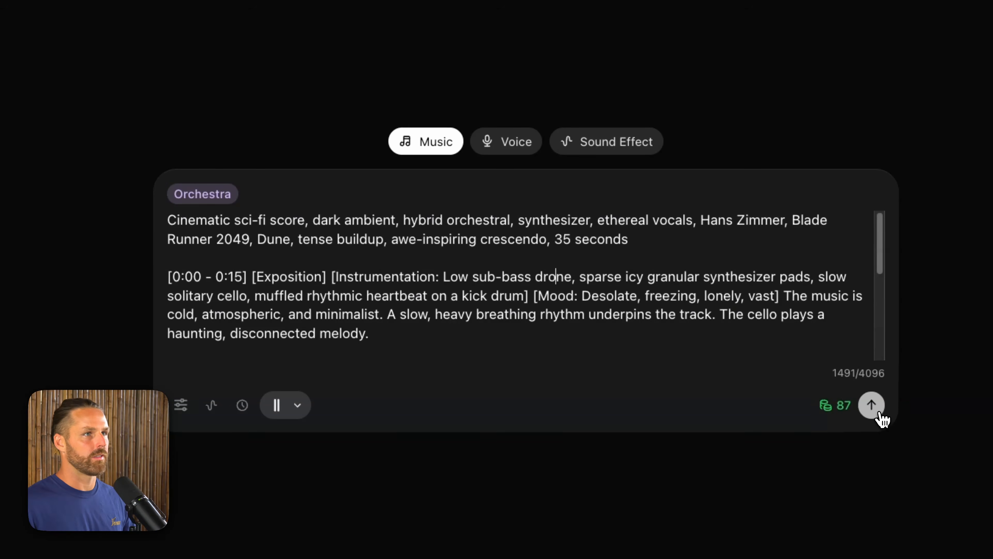
pyautogui.click(880, 413)
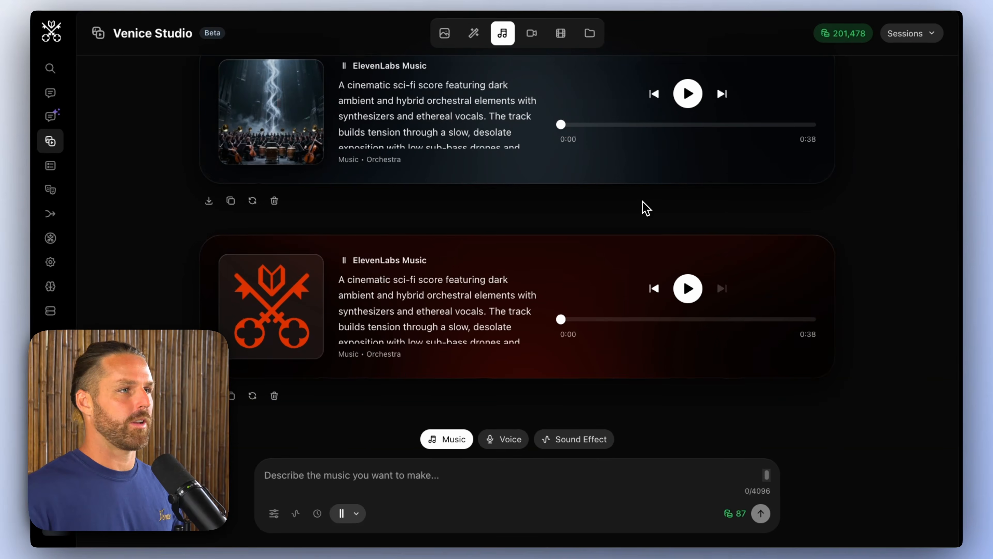
# Step: Listen to both generated orchestral tracks, skipping ahead in the second one to hear its build-up and ending
pyautogui.scroll(1, 642, 201)
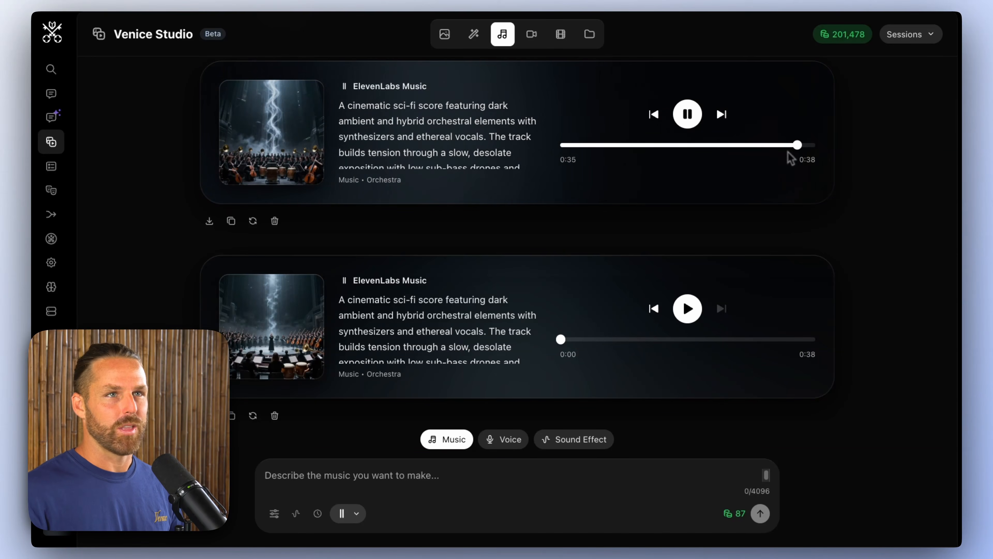
pyautogui.click(696, 313)
pyautogui.moveTo(588, 340); pyautogui.dragTo(631, 340)
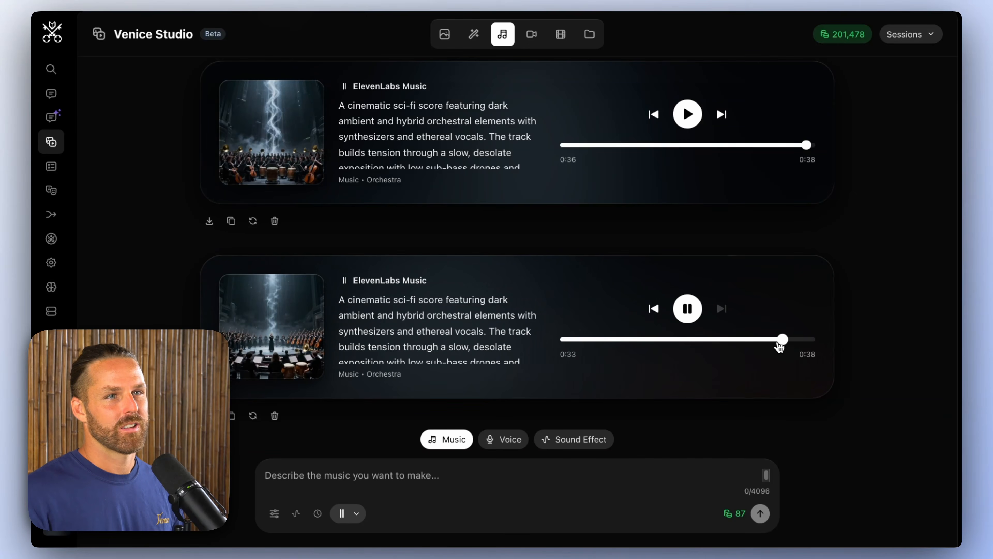
pyautogui.click(688, 309)
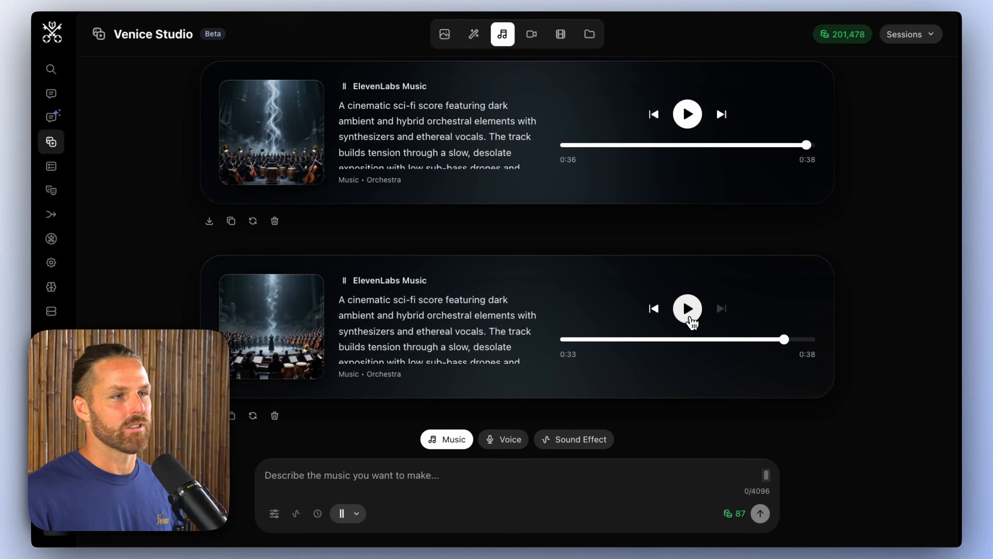
pyautogui.scroll(10, 567, 347)
pyautogui.scroll(-5, 536, 320)
pyautogui.scroll(8, 533, 317)
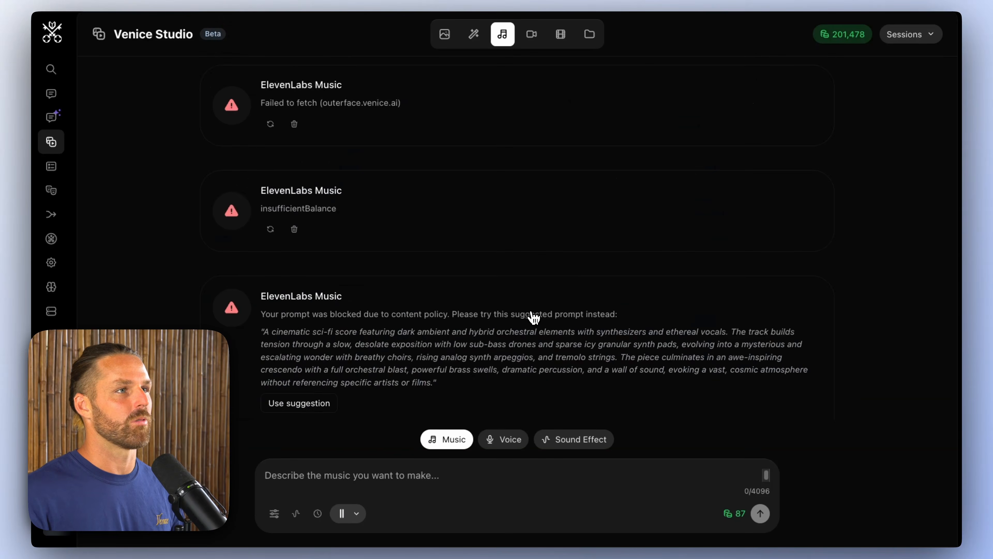
pyautogui.scroll(-8, 524, 321)
pyautogui.click(393, 470)
pyautogui.press('super+v')
pyautogui.press('super+z')
# Step: Copy the prompt of the first of the two generated tracks and paste it into the music generation prompt
pyautogui.scroll(1, 240, 319)
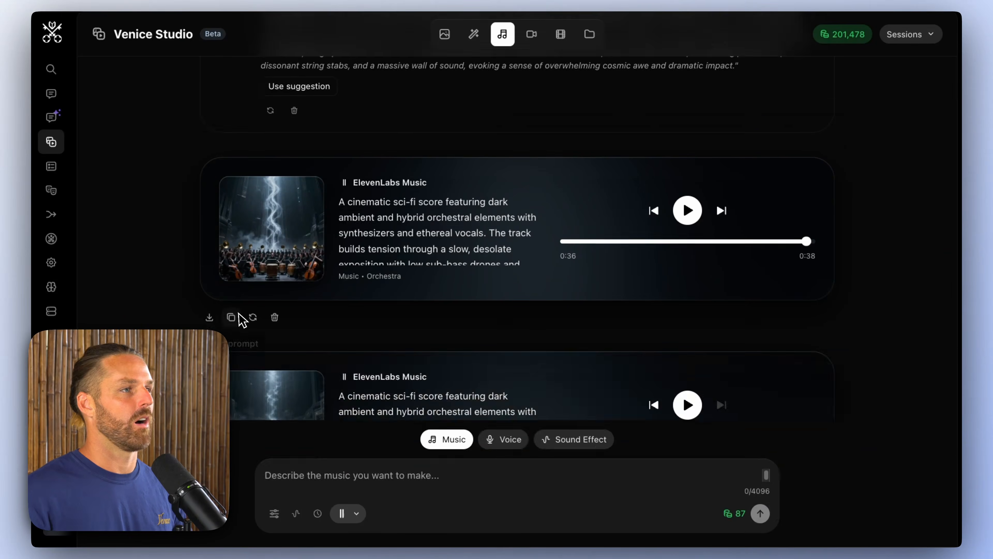
pyautogui.click(232, 317)
pyautogui.scroll(-2, 270, 325)
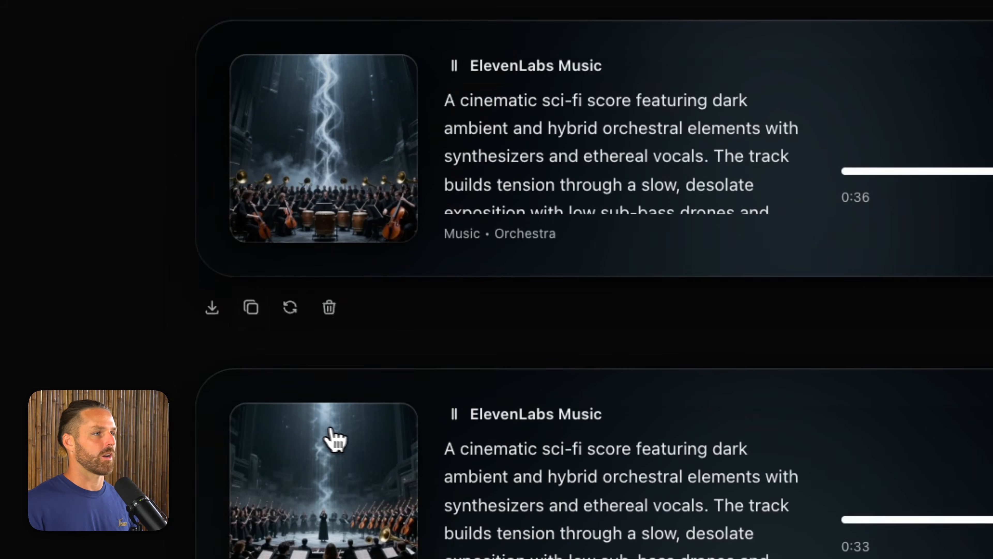
pyautogui.scroll(-3, 334, 440)
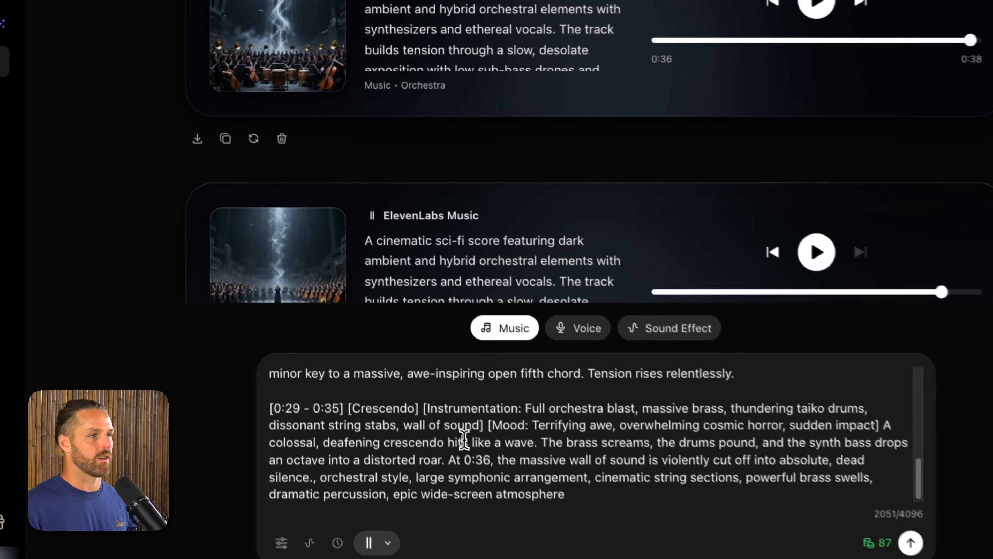
# Step: Set the end time of the Crescendo section in the music prompt to 0:42
pyautogui.click(337, 387)
pyautogui.press('BackSpace')
pyautogui.press('BackSpace')
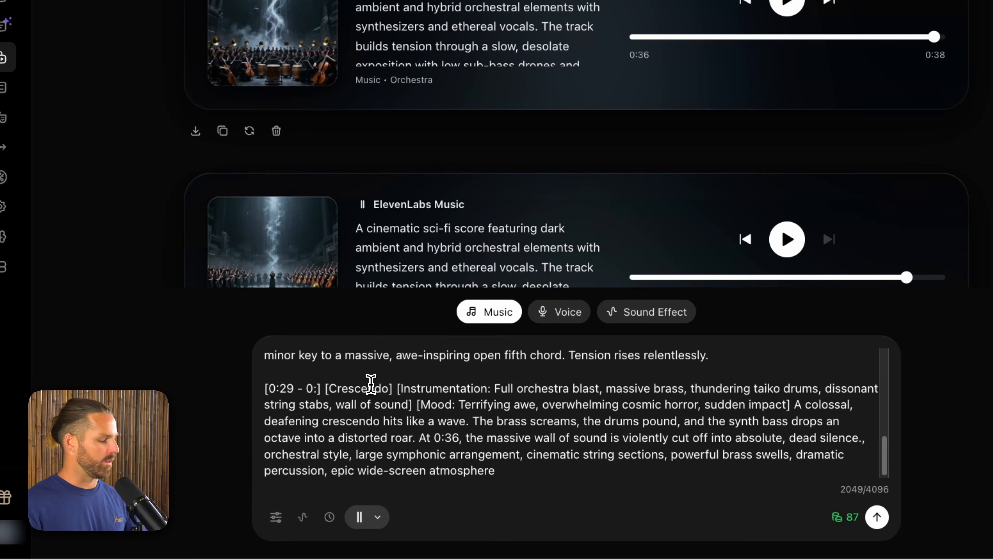
pyautogui.write('42')
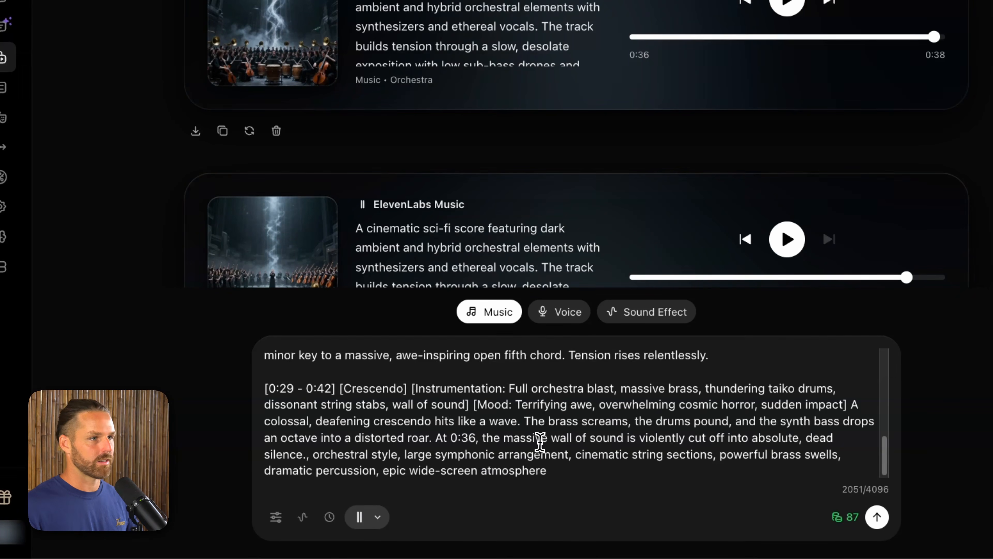
pyautogui.scroll(10, 606, 495)
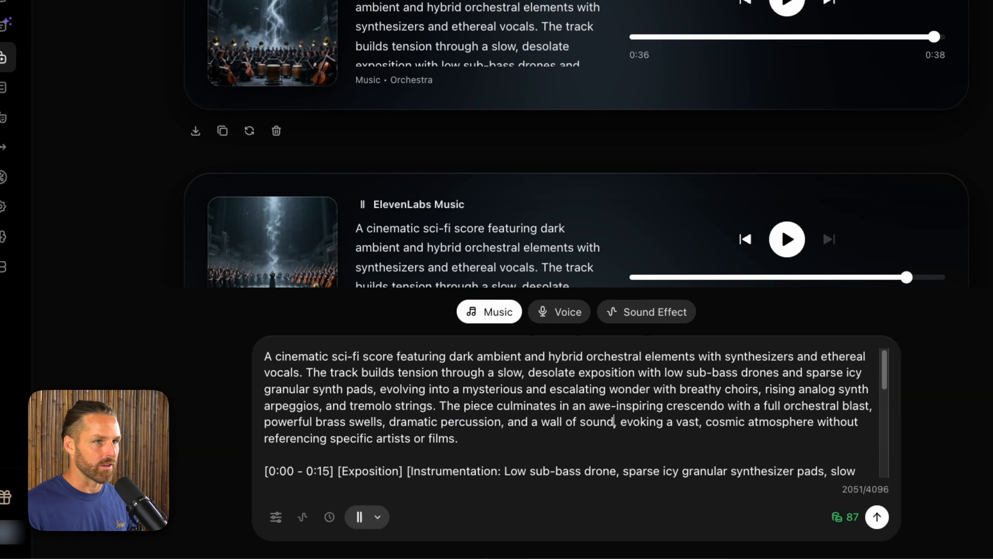
# Step: Lengthen the music duration to about 43 seconds and generate the score from the revised prompt
pyautogui.scroll(-1, 615, 421)
pyautogui.click(330, 516)
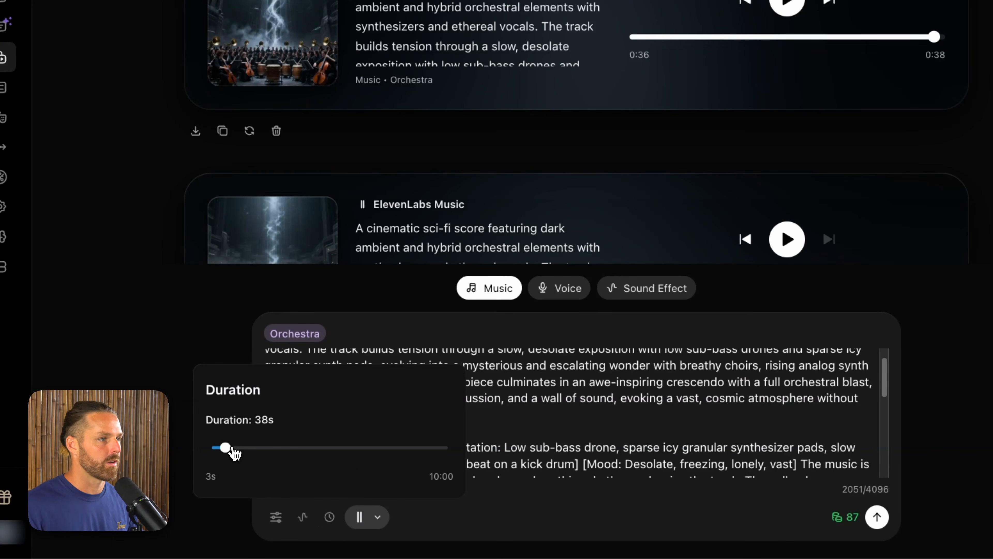
pyautogui.moveTo(234, 450); pyautogui.dragTo(246, 449)
pyautogui.click(665, 432)
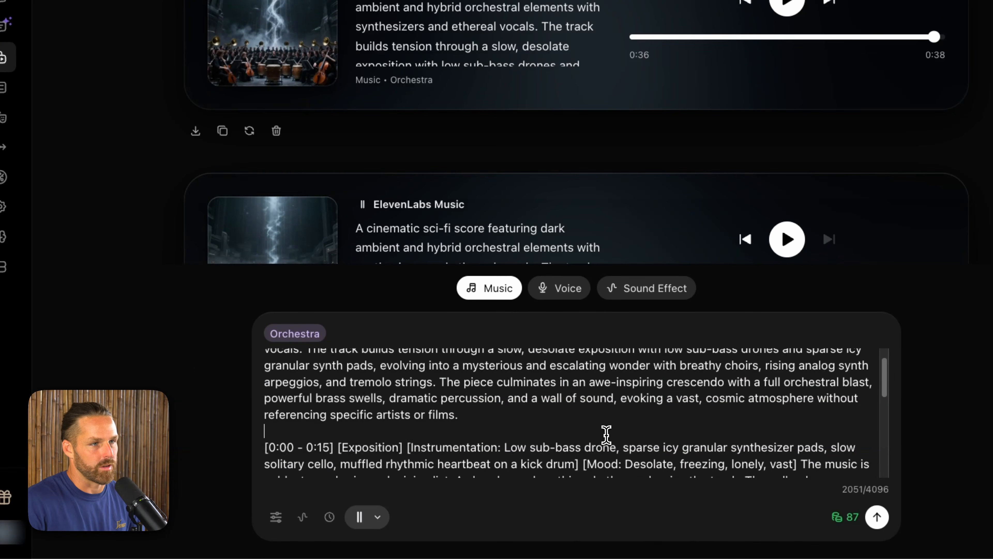
pyautogui.scroll(-5, 603, 435)
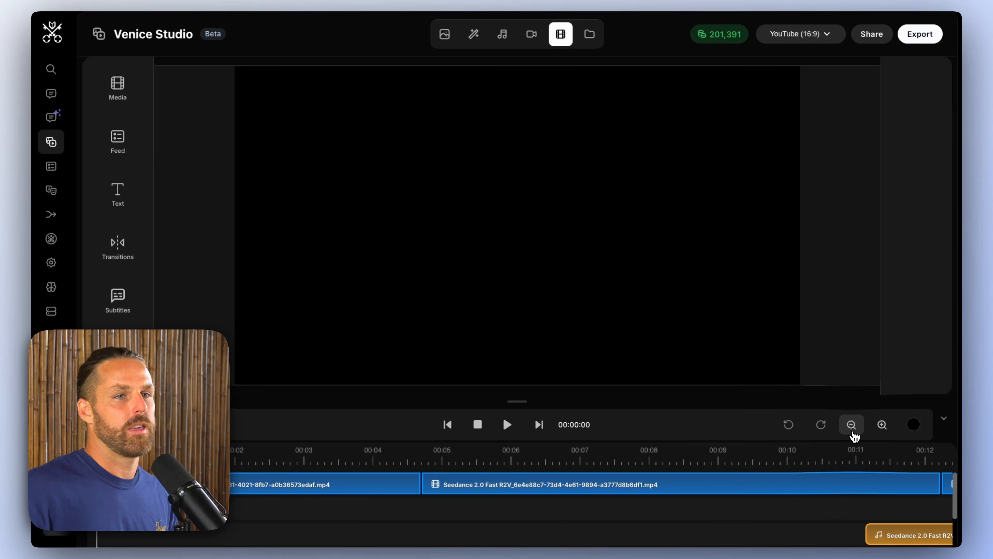
# Step: Add the generated music track from the library's audio files to the trailer timeline and align it with the start at 00:00
pyautogui.click(852, 425)
pyautogui.click(118, 88)
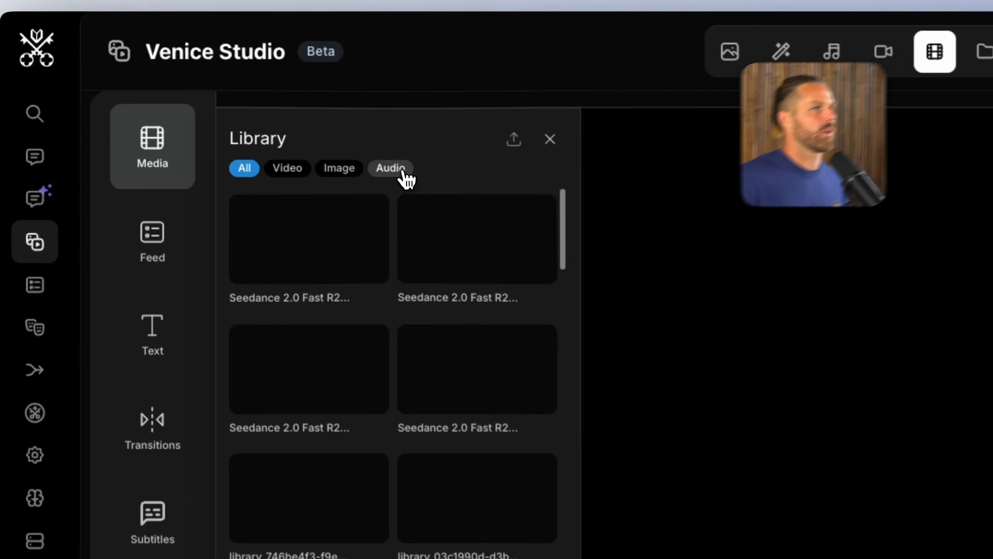
pyautogui.click(252, 100)
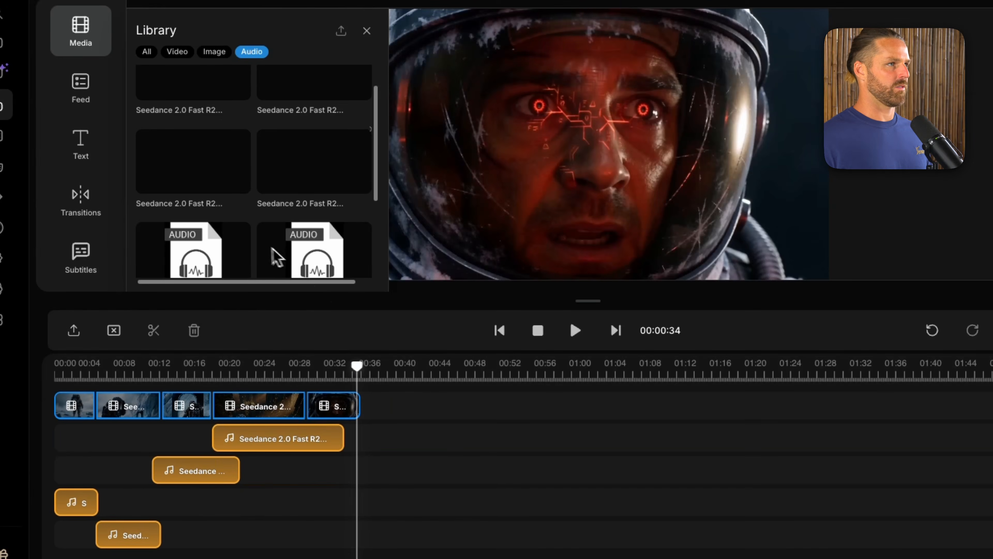
pyautogui.scroll(-1, 273, 251)
pyautogui.click(206, 256)
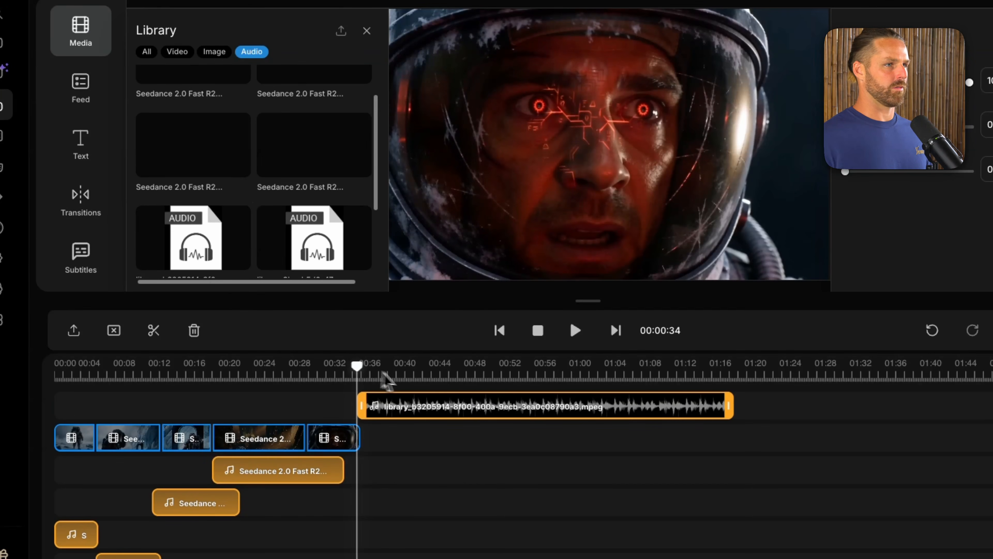
pyautogui.moveTo(512, 407); pyautogui.dragTo(211, 401)
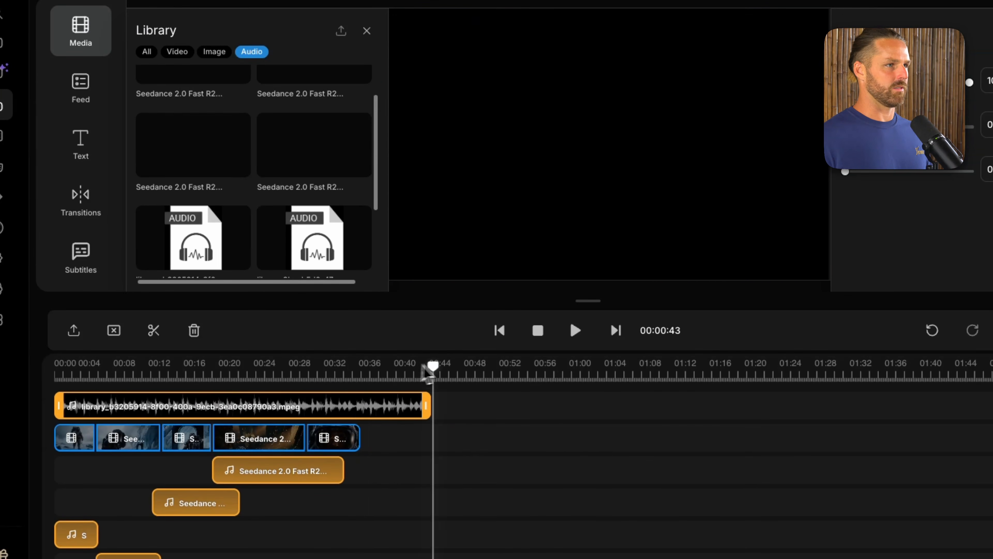
# Step: Play the trailer from the start with the new music, with the library closed and the video preview enlarged
pyautogui.click(318, 372)
pyautogui.click(51, 366)
pyautogui.press('space')
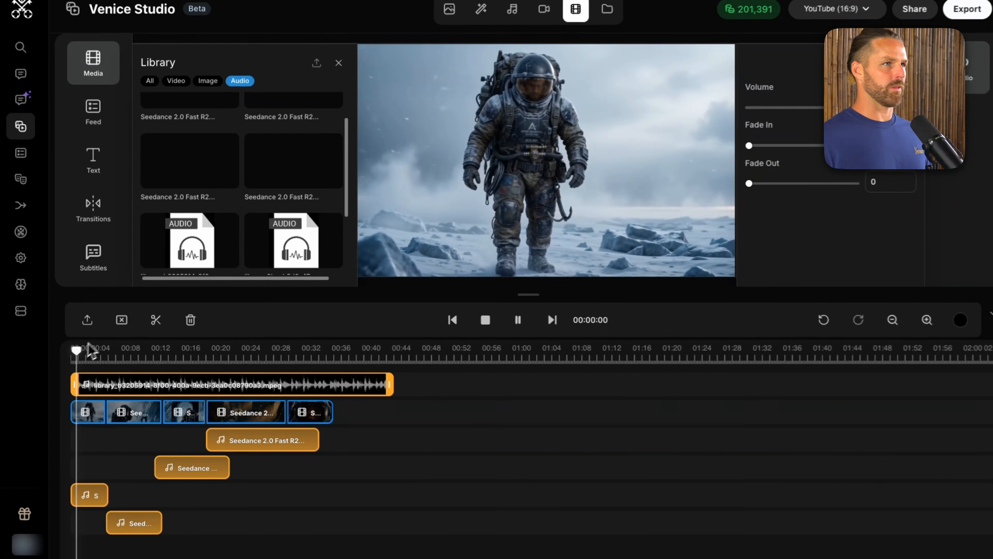
pyautogui.click(339, 62)
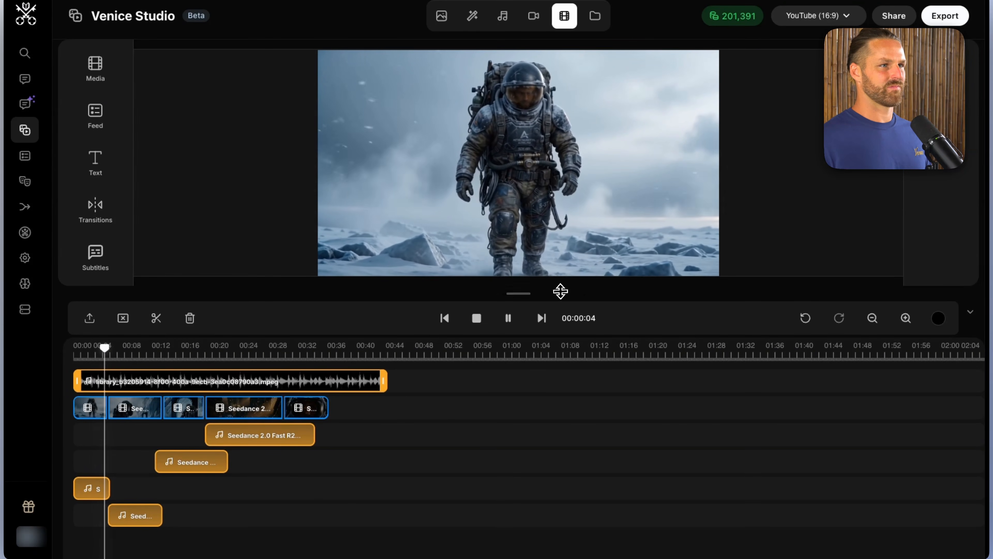
pyautogui.moveTo(560, 292); pyautogui.dragTo(573, 406)
pyautogui.scroll(-1, 601, 539)
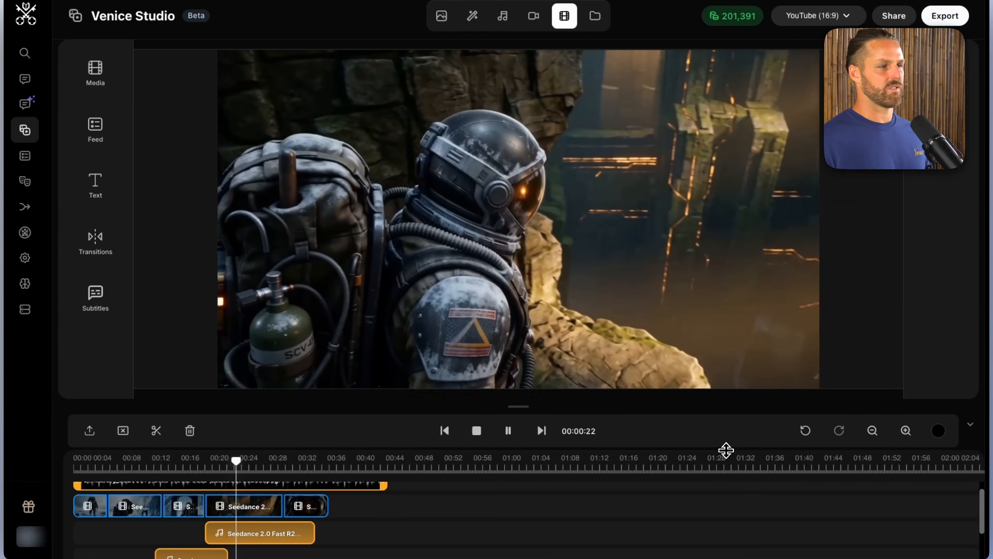
pyautogui.scroll(1, 421, 521)
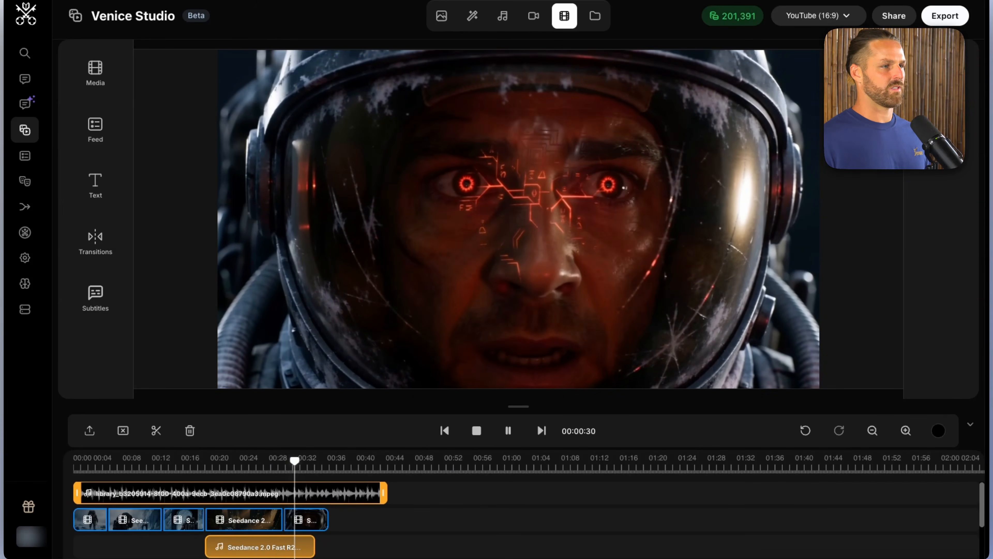
# Step: Shift the final helmet close-up clip so that it ends at about 0:36 and extend the fourth clip to meet it
pyautogui.click(906, 430)
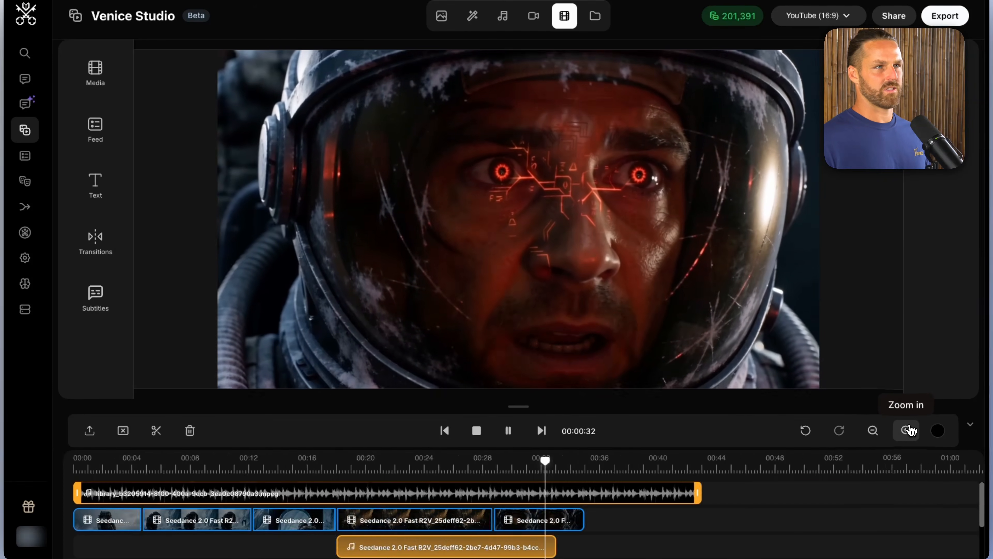
pyautogui.click(906, 431)
pyautogui.scroll(-1, 746, 526)
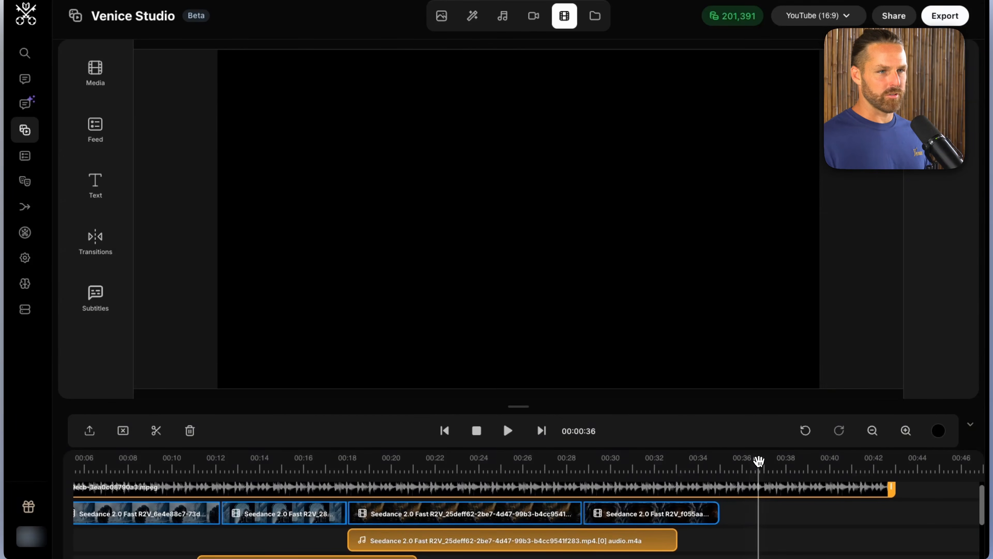
pyautogui.hscroll(3, 758, 461)
pyautogui.click(554, 513)
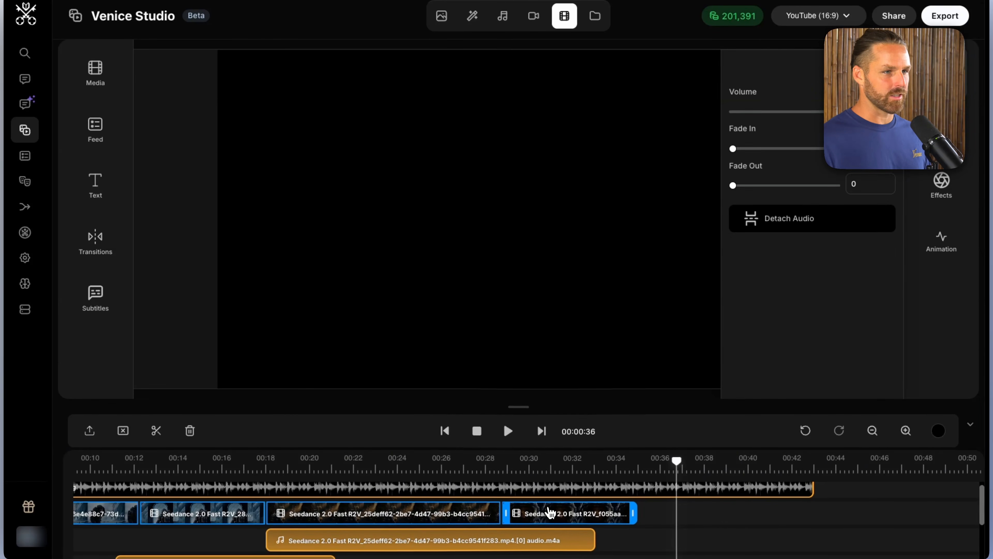
pyautogui.moveTo(554, 513)
pyautogui.mouseDown()
pyautogui.moveTo(576, 514)
pyautogui.moveTo(560, 515)
pyautogui.mouseUp()
# Step: Play back the trailer's ending with the music from just before the final clip, and make more room for the timeline tracks
pyautogui.click(522, 461)
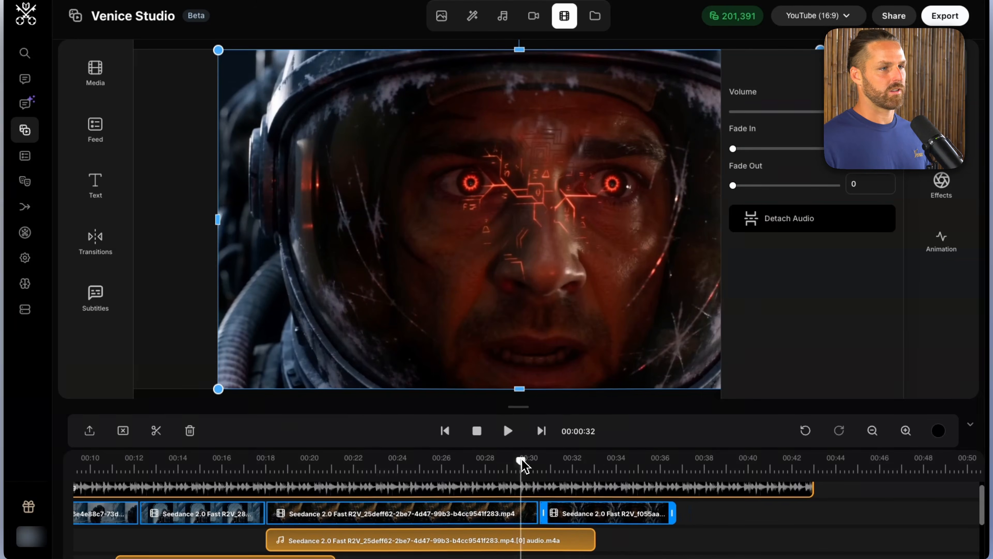
pyautogui.press('space')
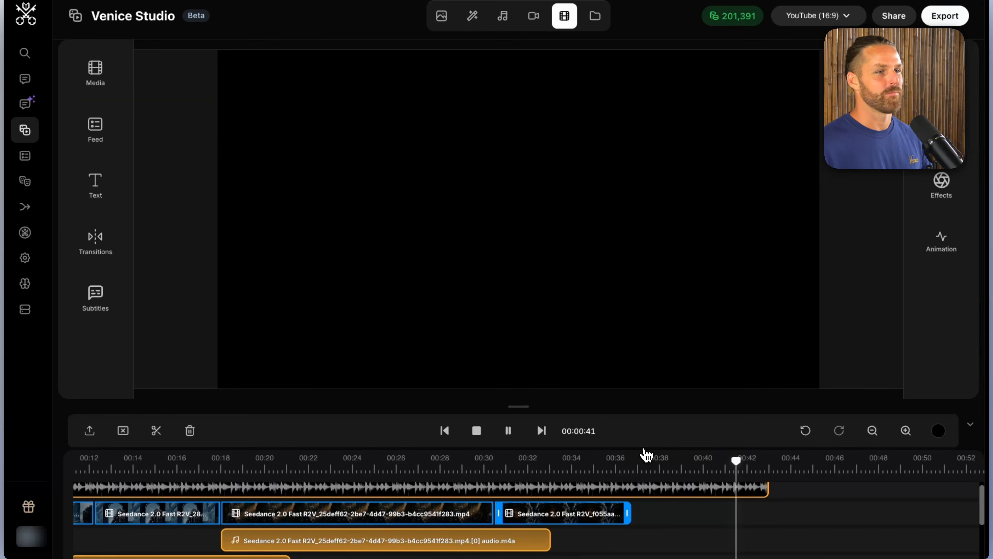
pyautogui.moveTo(524, 399); pyautogui.dragTo(521, 354)
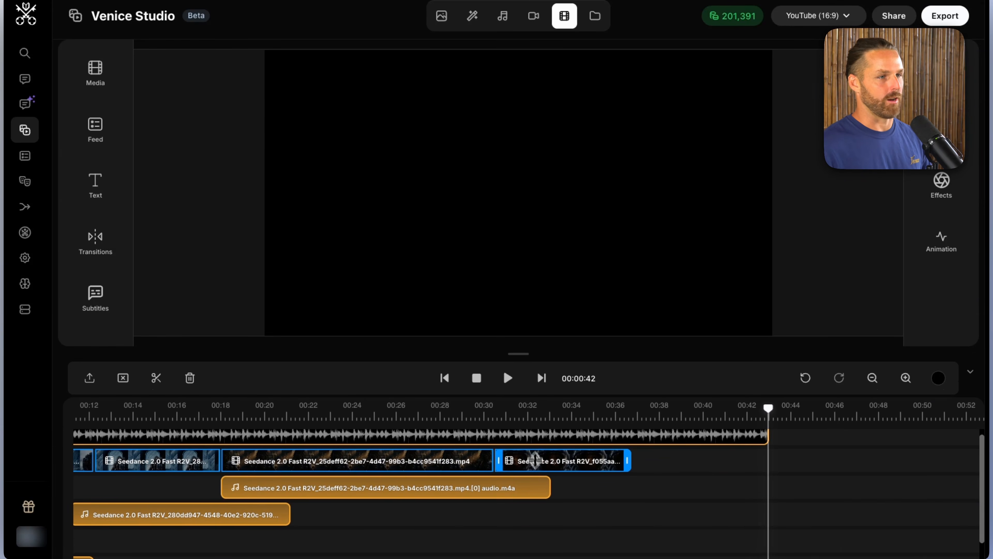
# Step: Detach the audio from the final helmet close-up clip and delete that detached audio
pyautogui.hscroll(-5, 559, 536)
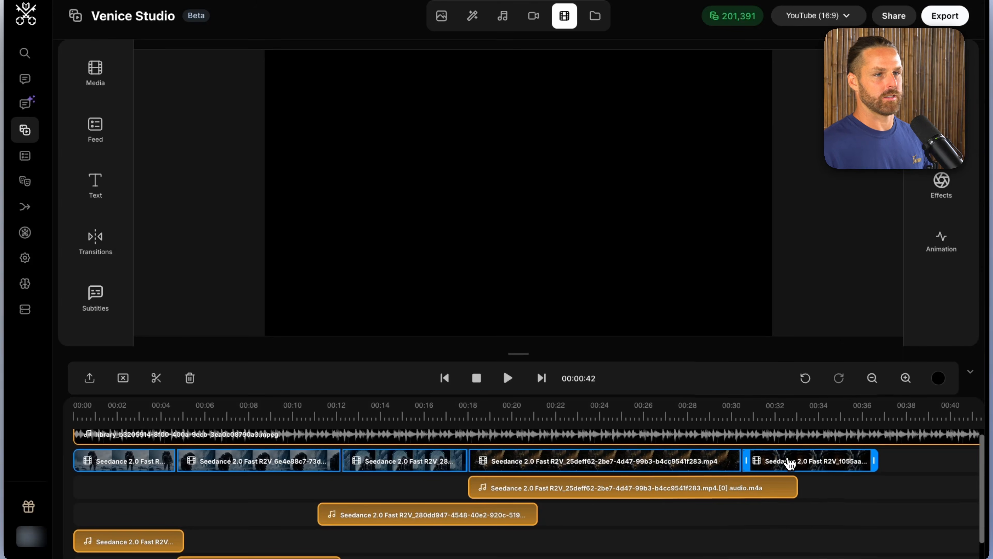
pyautogui.click(824, 463)
pyautogui.rightClick(820, 468)
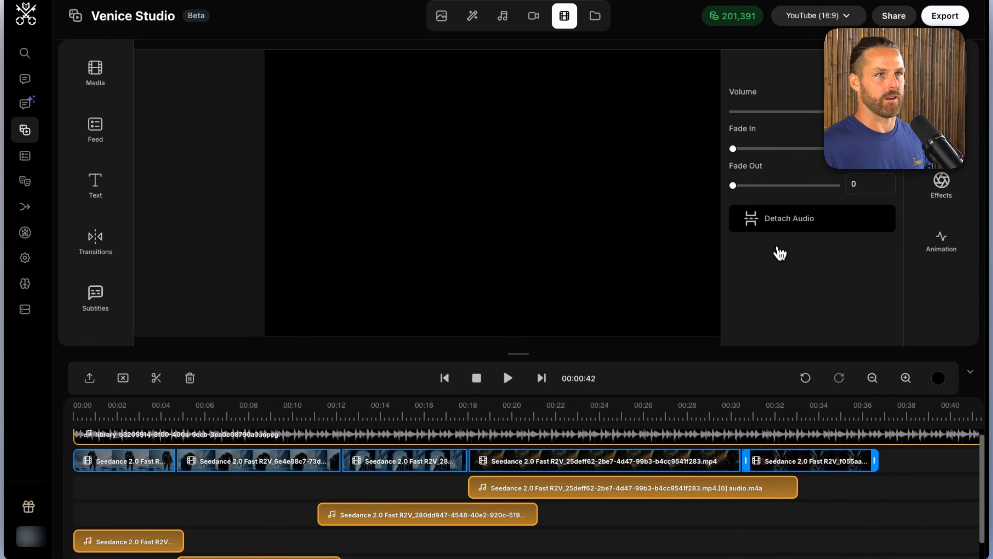
pyautogui.click(774, 226)
pyautogui.click(816, 491)
pyautogui.press('Delete')
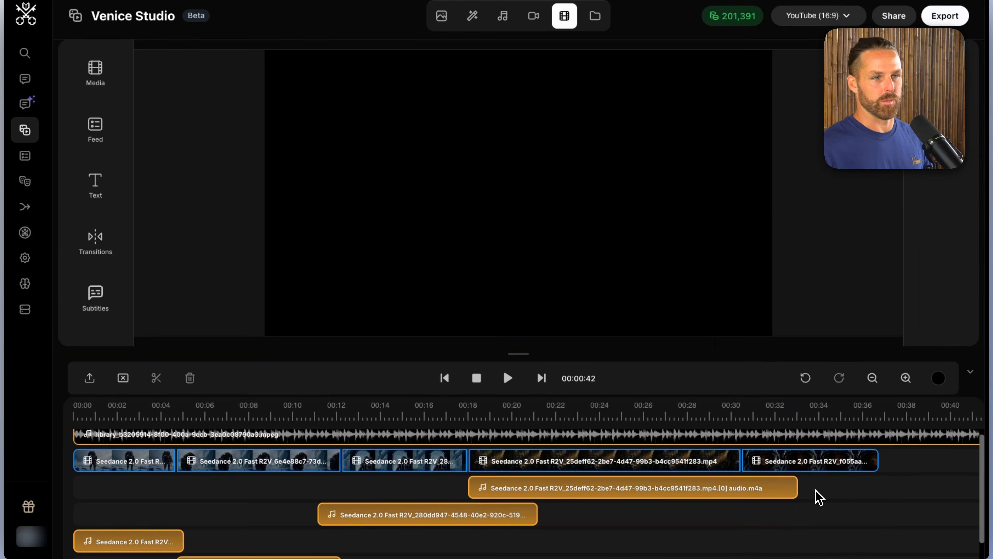
# Step: Return the playhead to the trailer's start and lower the music track's volume to 82
pyautogui.click(530, 488)
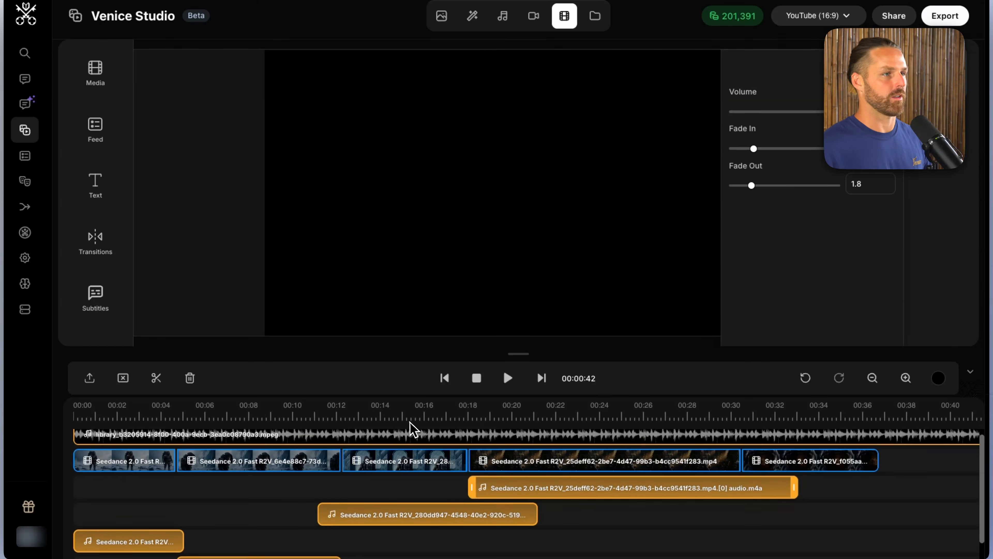
pyautogui.click(408, 417)
pyautogui.moveTo(407, 417); pyautogui.dragTo(74, 434)
pyautogui.click(146, 440)
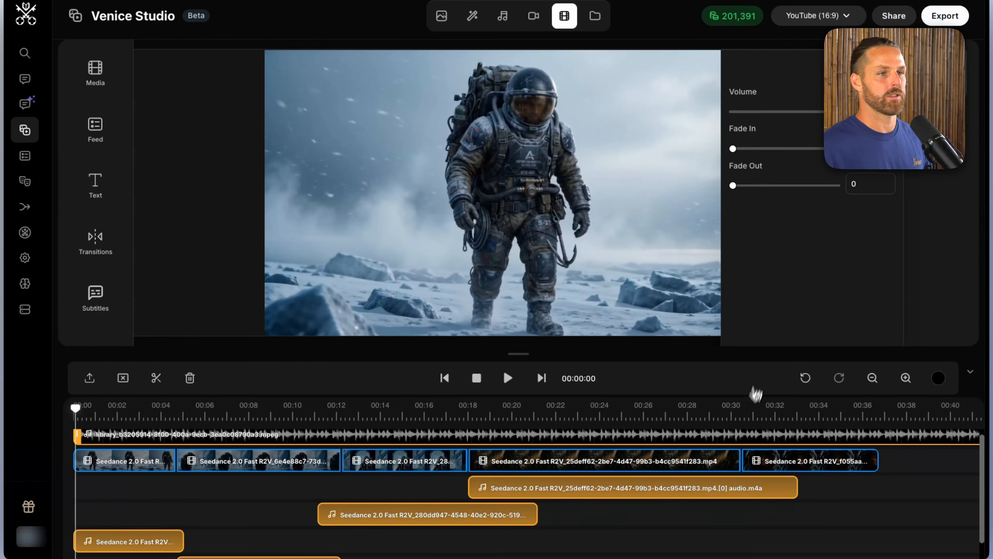
pyautogui.scroll(1, 754, 394)
pyautogui.moveTo(827, 118); pyautogui.dragTo(819, 116)
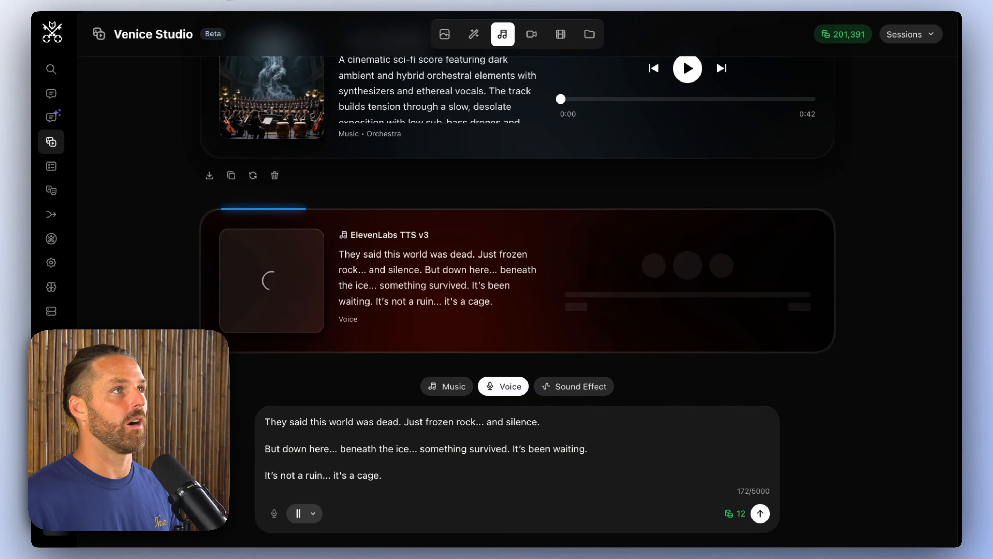
# Step: Return to the video editor, zoom the timeline out, and place the playhead at the cut before the fourth clip, at 00:18
pyautogui.click(560, 34)
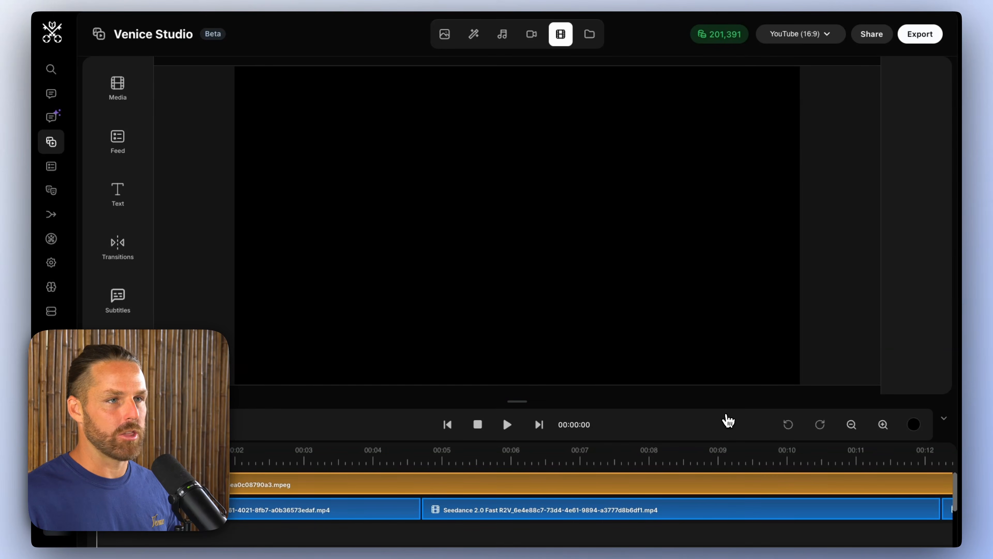
pyautogui.moveTo(544, 407); pyautogui.dragTo(506, 370)
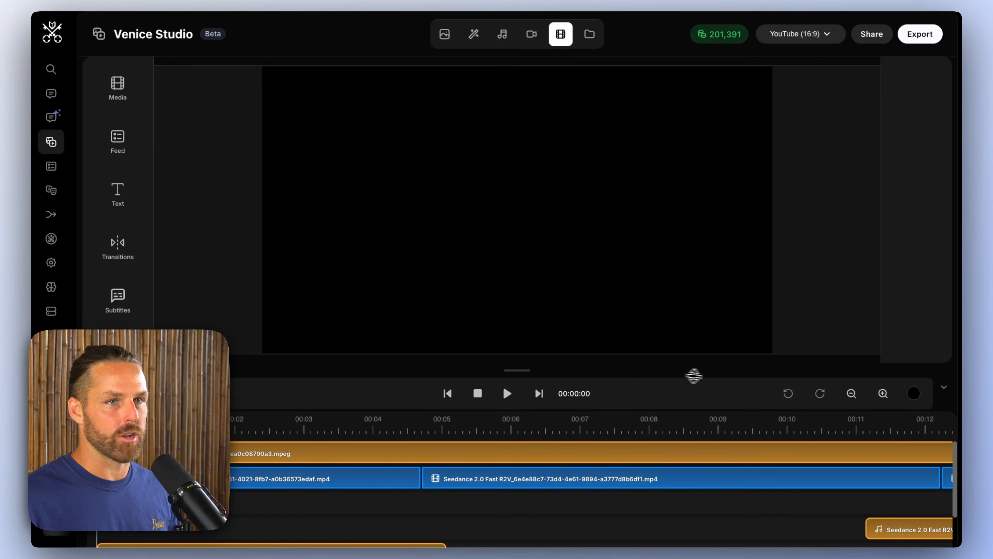
pyautogui.click(854, 394)
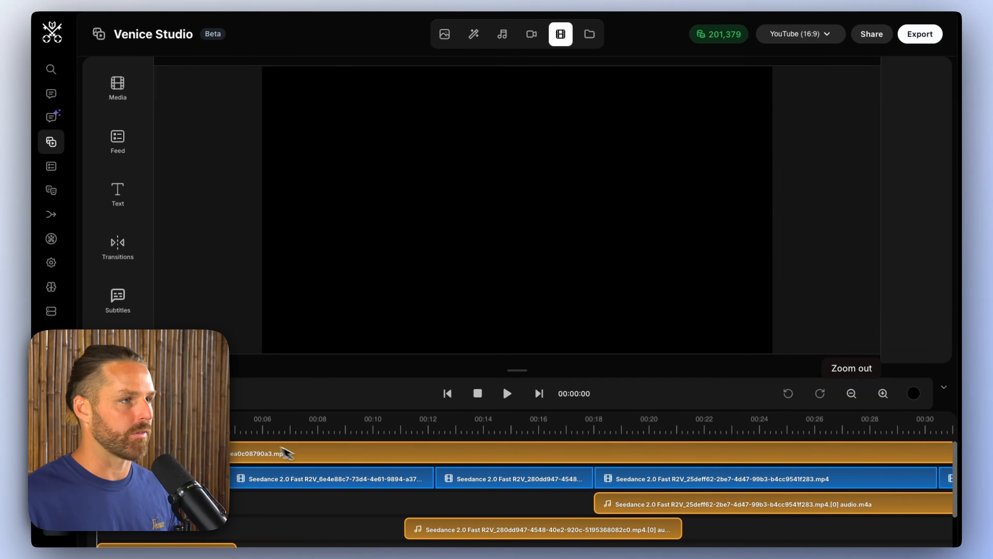
pyautogui.moveTo(232, 428); pyautogui.dragTo(512, 428)
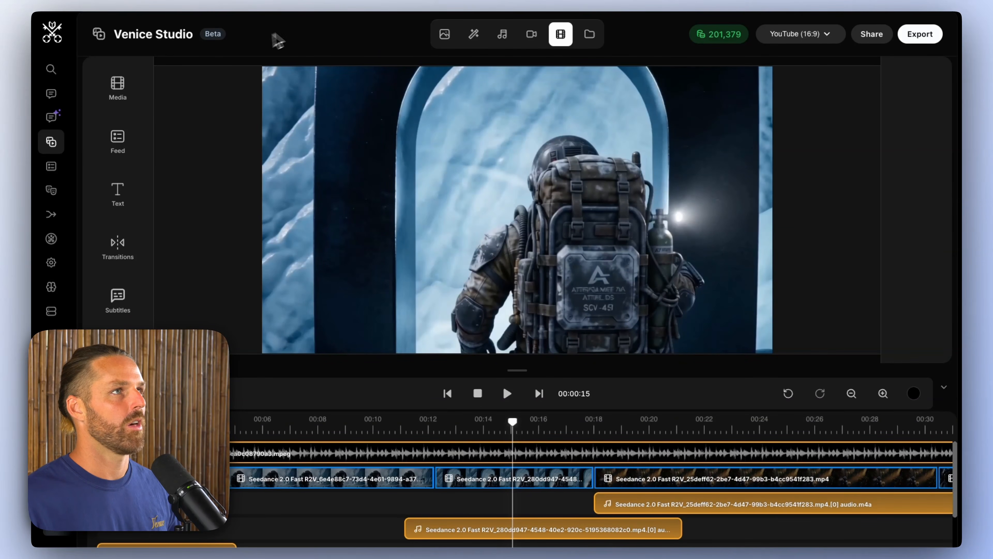
pyautogui.hscroll(5, 572, 437)
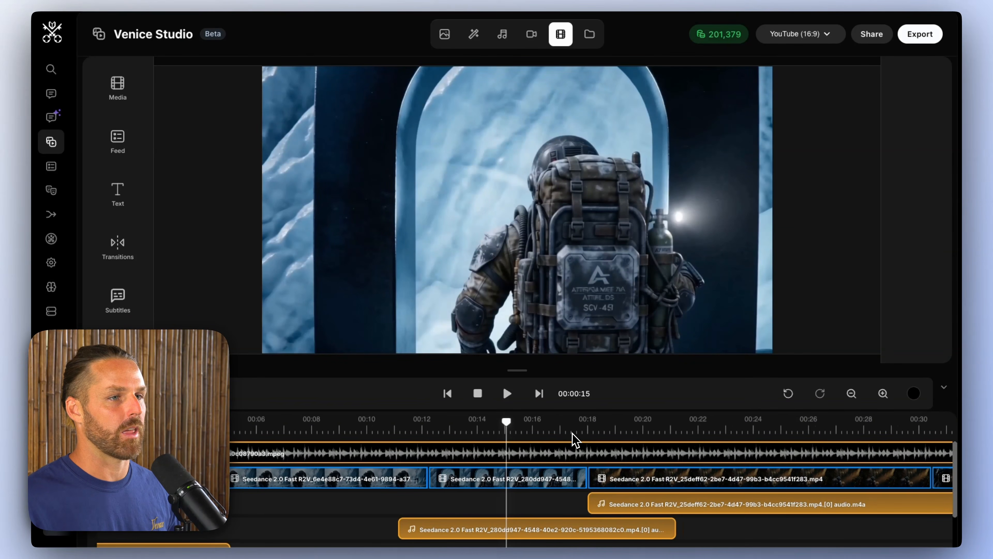
pyautogui.click(390, 427)
pyautogui.moveTo(390, 428); pyautogui.dragTo(396, 426)
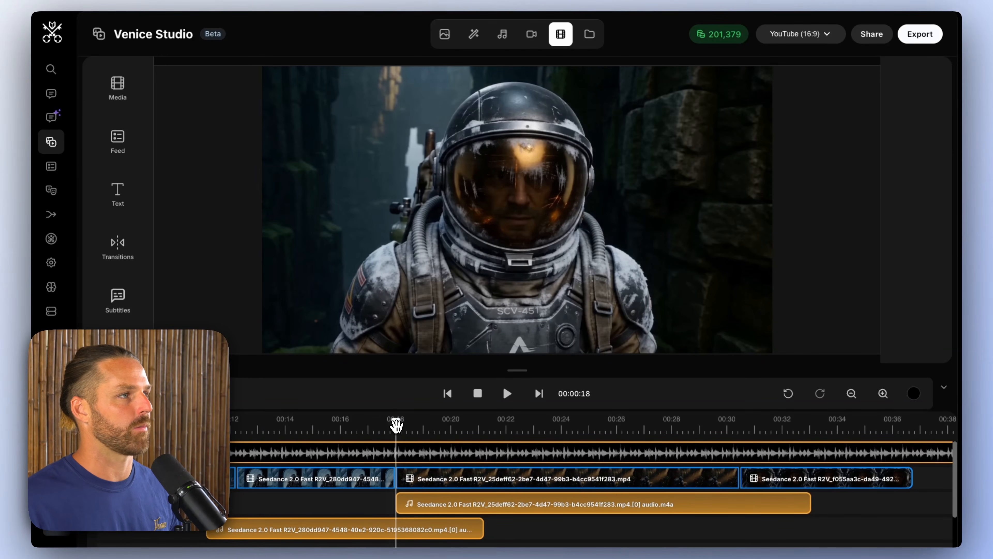
# Step: Browse the available transitions and add a Cross Fade between the third and fourth clips at 00:18
pyautogui.click(126, 269)
pyautogui.scroll(-10, 307, 168)
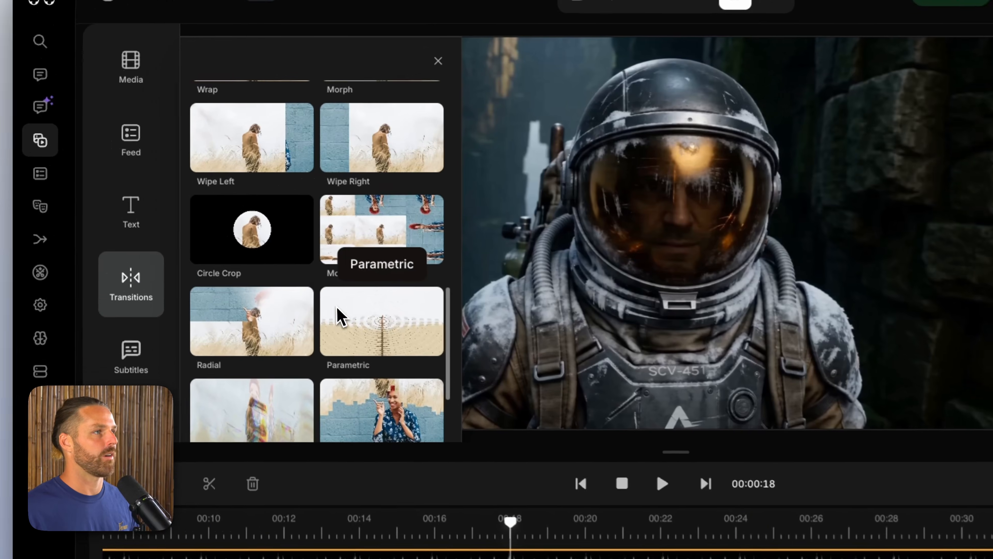
pyautogui.scroll(-5, 200, 215)
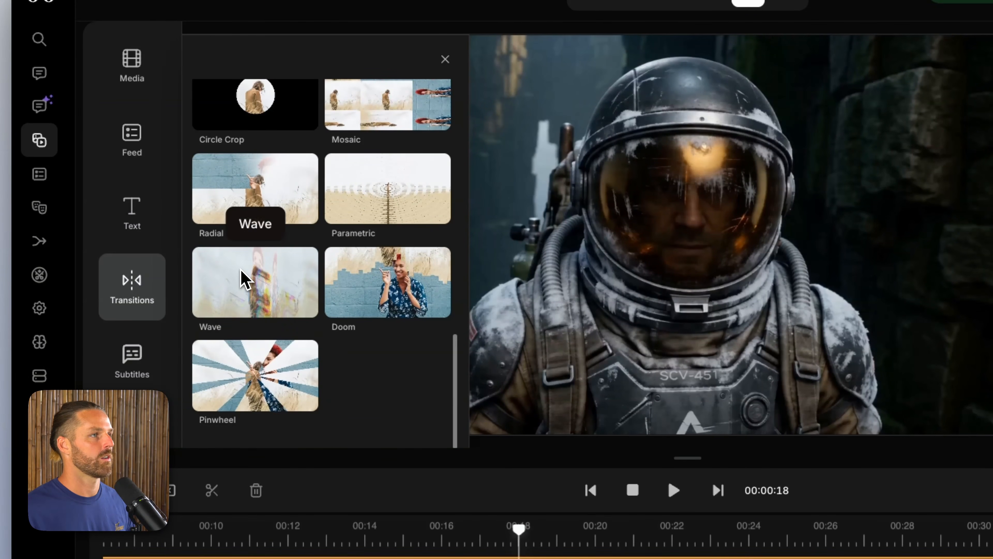
pyautogui.scroll(15, 245, 279)
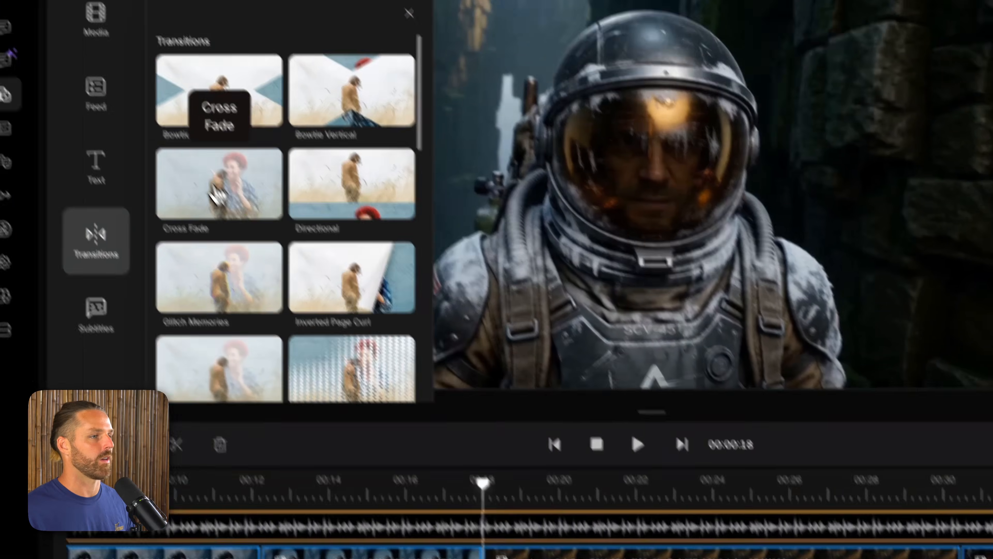
pyautogui.moveTo(253, 239); pyautogui.dragTo(496, 558)
pyautogui.moveTo(374, 413)
pyautogui.mouseDown()
pyautogui.moveTo(408, 446)
pyautogui.moveTo(396, 452)
pyautogui.mouseUp()
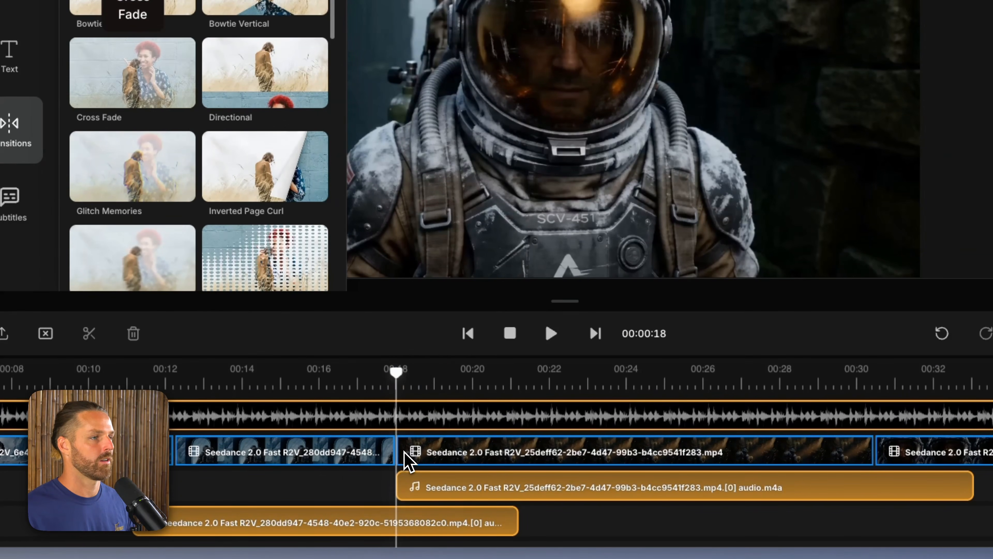
# Step: Play the cross fade between the third and fourth clips twice, starting just before the cut
pyautogui.click(354, 383)
pyautogui.press('space')
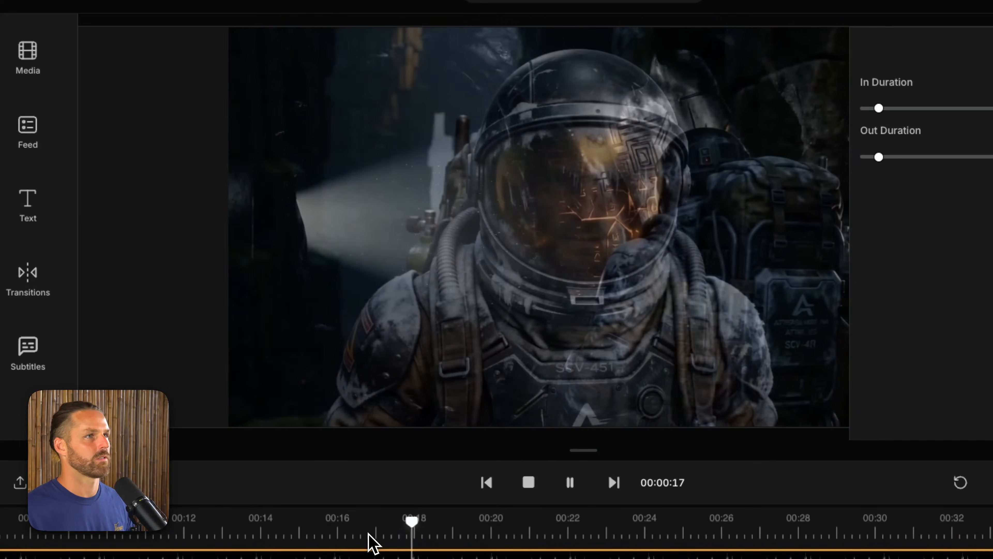
pyautogui.press('space')
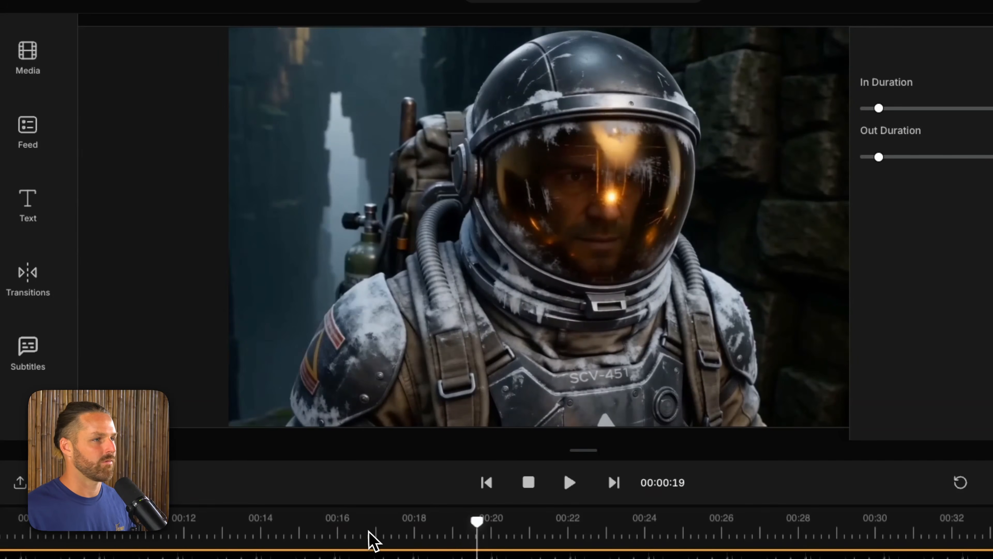
pyautogui.click(356, 530)
pyautogui.press('space')
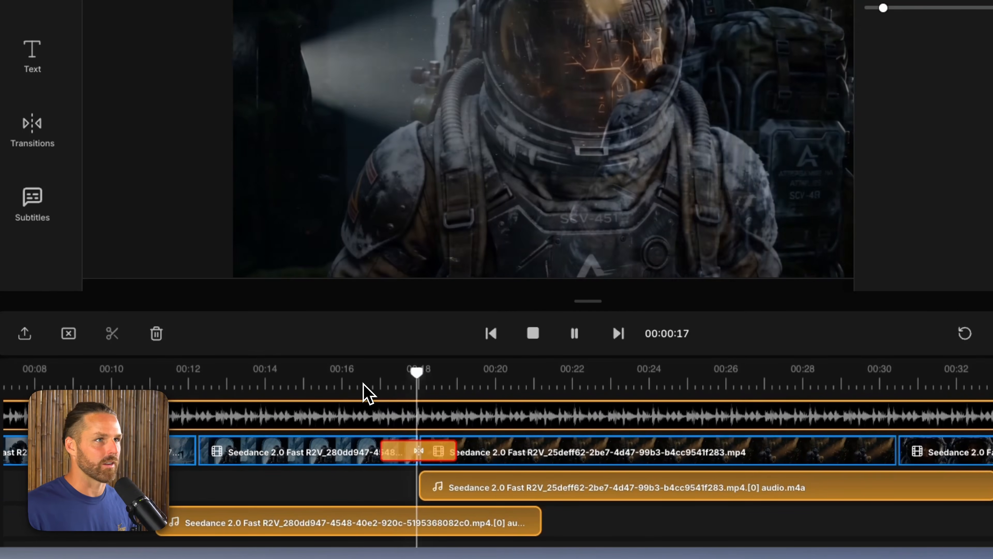
pyautogui.press('space')
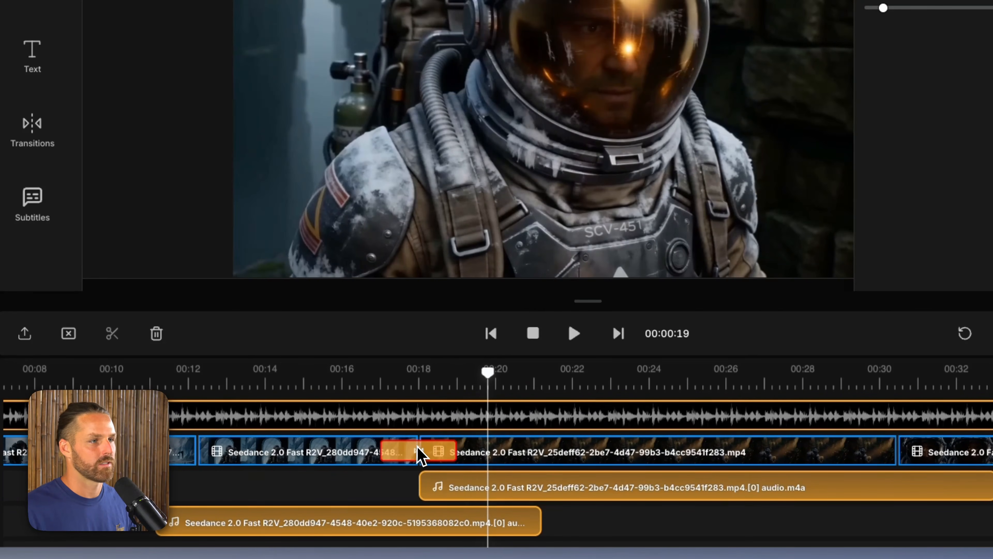
# Step: Trim the start of the fourth clip slightly, reapply the Cross Fade before it, and play across the cut
pyautogui.click(425, 453)
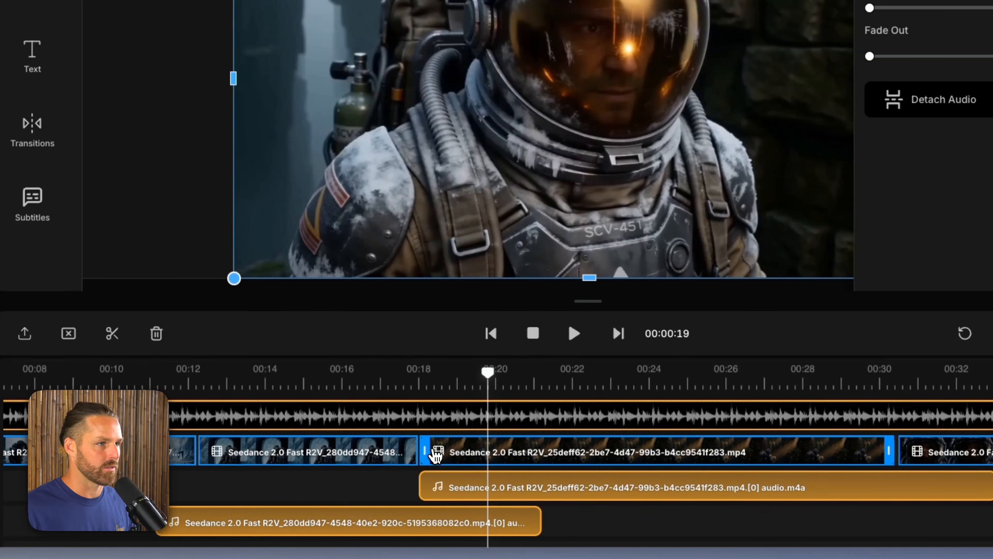
pyautogui.moveTo(425, 451); pyautogui.dragTo(459, 450)
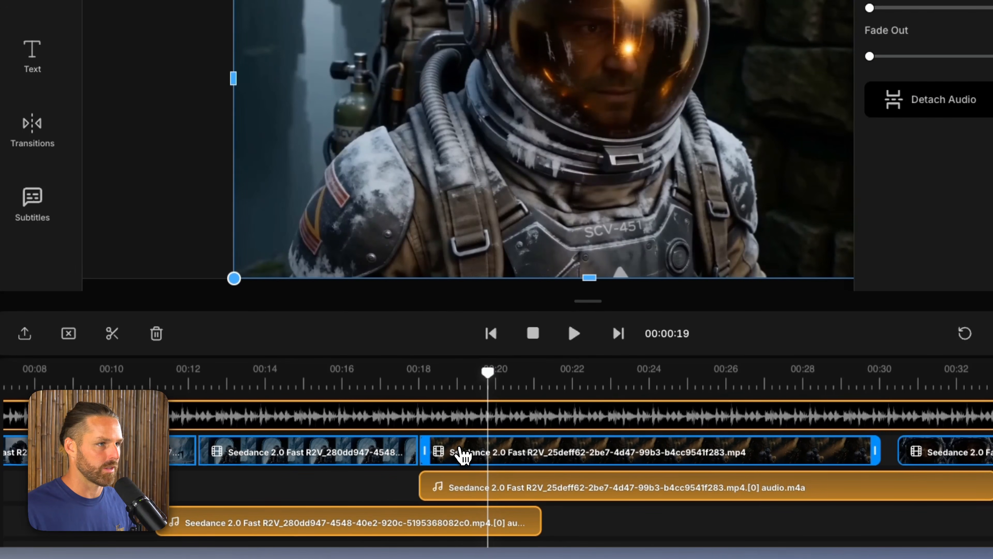
pyautogui.click(32, 129)
pyautogui.moveTo(188, 59)
pyautogui.mouseDown()
pyautogui.moveTo(193, 133)
pyautogui.moveTo(466, 494)
pyautogui.mouseUp()
pyautogui.click(360, 390)
pyautogui.press('space')
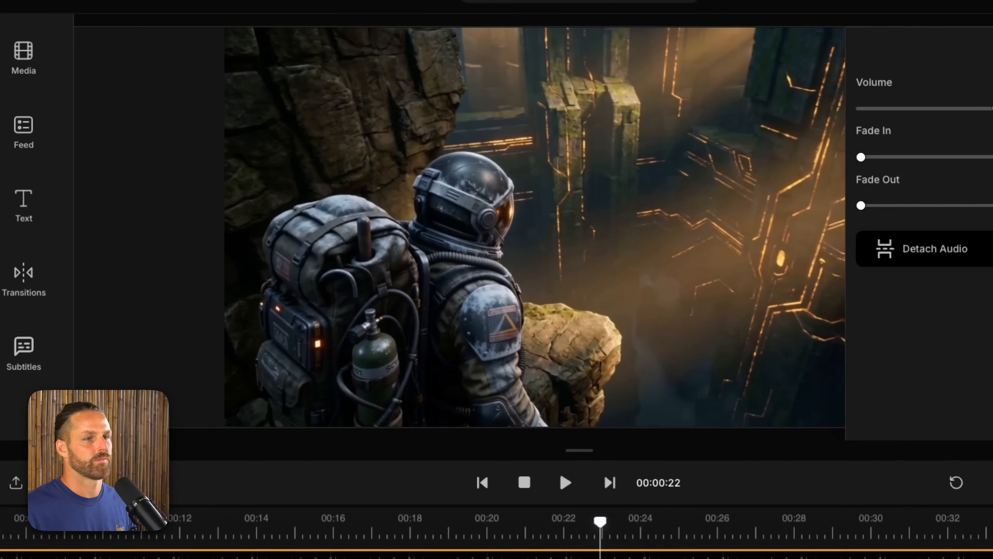
# Step: Split the music track where the final helmet close-up clip ends, at about 00:36
pyautogui.click(820, 535)
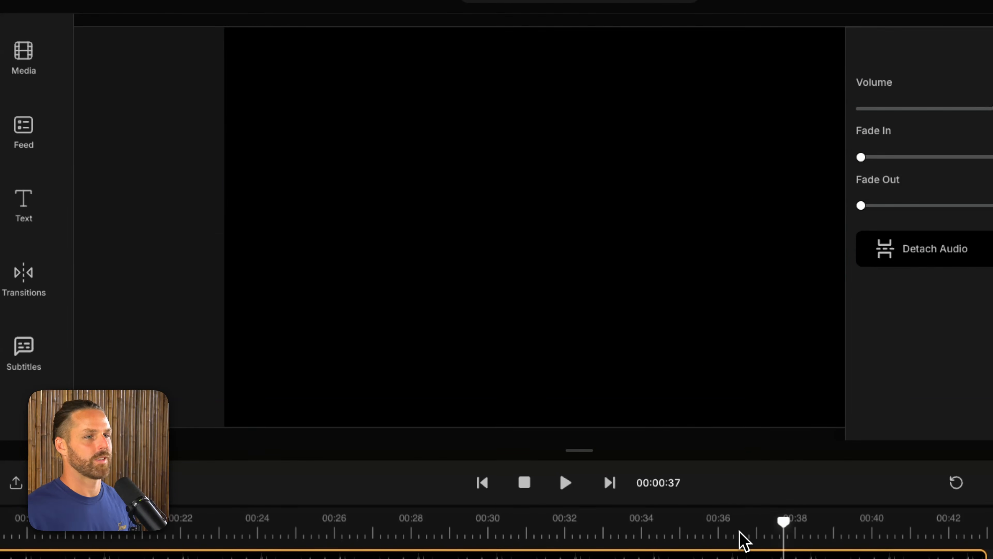
pyautogui.click(728, 532)
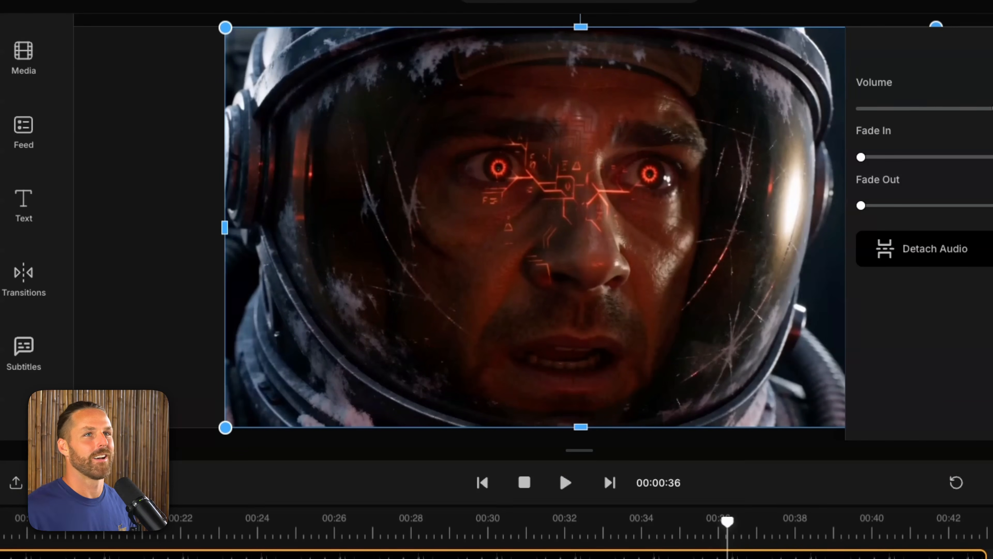
pyautogui.moveTo(728, 526); pyautogui.dragTo(754, 527)
pyautogui.press('space')
pyautogui.click(729, 527)
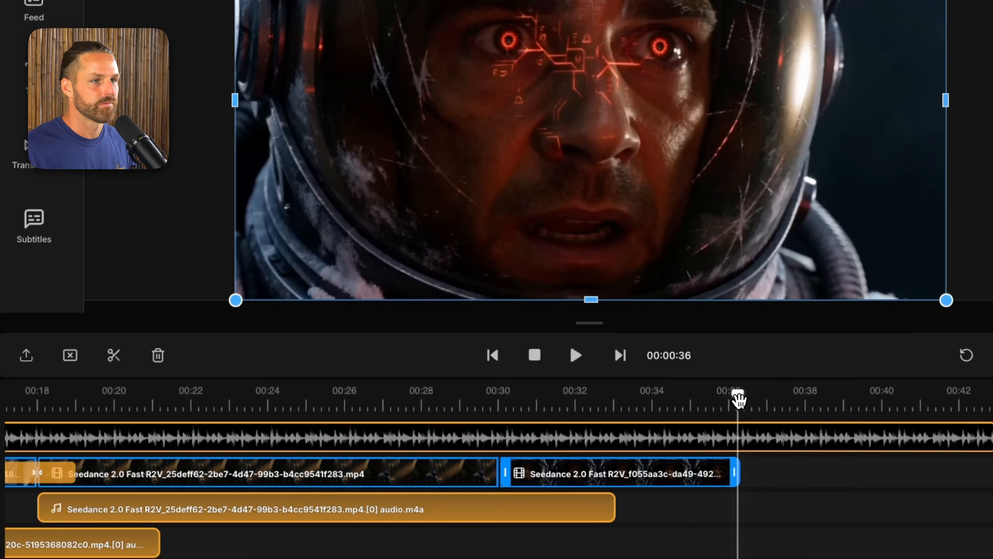
pyautogui.press('space')
pyautogui.click(755, 446)
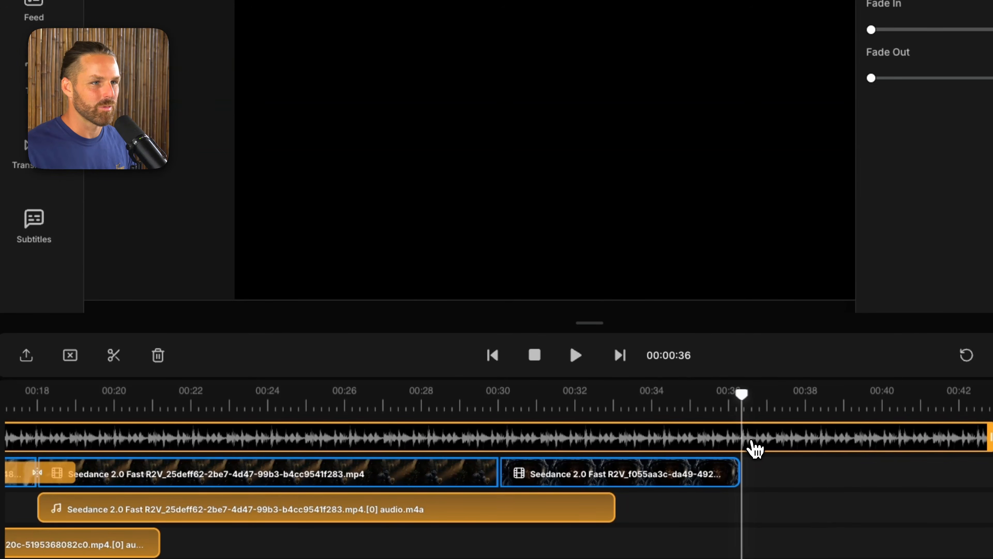
pyautogui.click(114, 358)
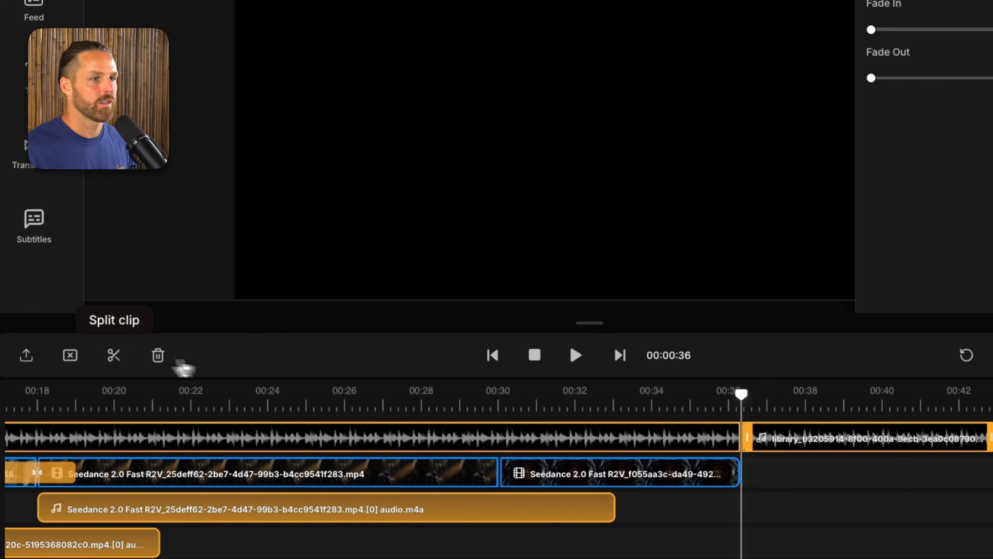
# Step: Overlap the music's second piece with the end of the first on a separate track, and give the first piece a short fade-out
pyautogui.moveTo(713, 434)
pyautogui.mouseDown()
pyautogui.moveTo(751, 441)
pyautogui.moveTo(745, 411)
pyautogui.mouseUp()
pyautogui.click(704, 404)
pyautogui.press('space')
pyautogui.press('space')
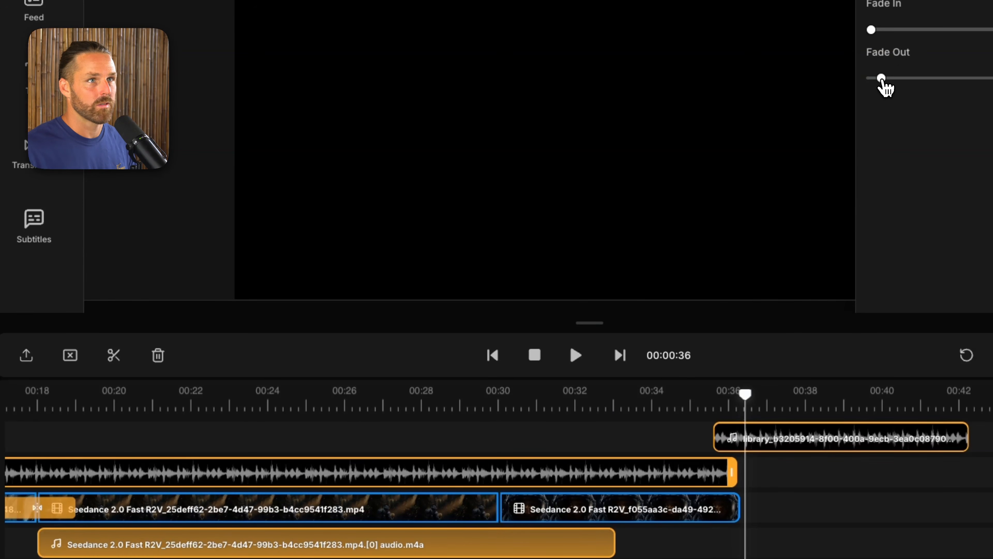
# Step: Shift the second music piece slightly earlier with a fade-in of about 1.5 seconds, and play back the overlap
pyautogui.moveTo(715, 434); pyautogui.dragTo(706, 434)
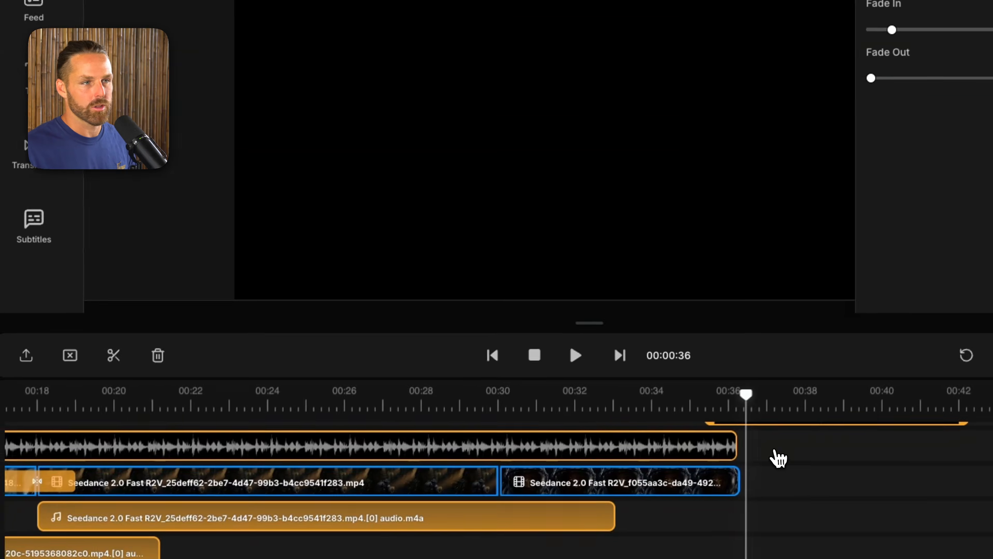
pyautogui.click(674, 406)
pyautogui.press('space')
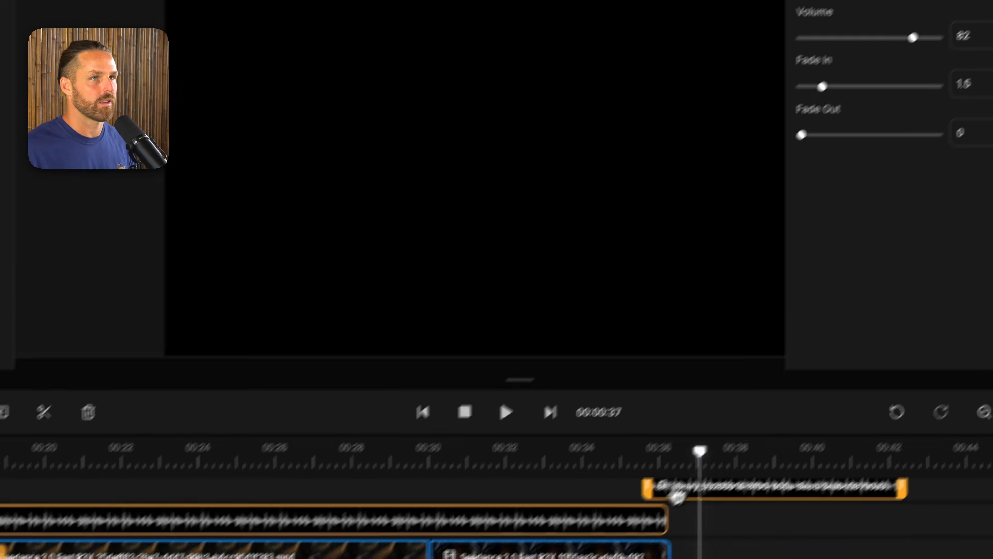
pyautogui.click(667, 407)
pyautogui.press('space')
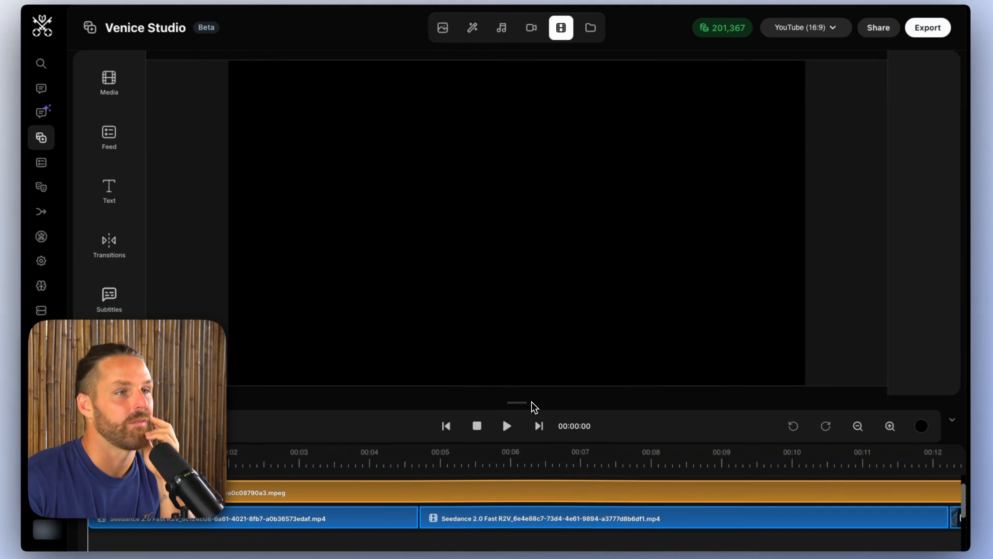
# Step: Enlarge the timeline area and scrub through the trailer from the snow walk to the portal scene at about 00:15
pyautogui.moveTo(523, 397); pyautogui.dragTo(521, 364)
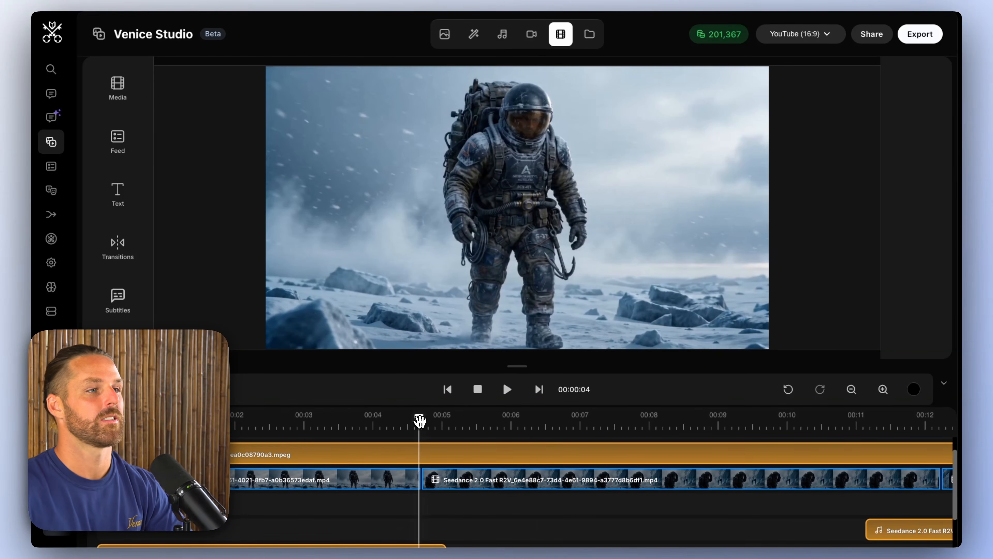
pyautogui.moveTo(419, 421); pyautogui.dragTo(554, 428)
pyautogui.hscroll(5, 622, 442)
pyautogui.click(625, 426)
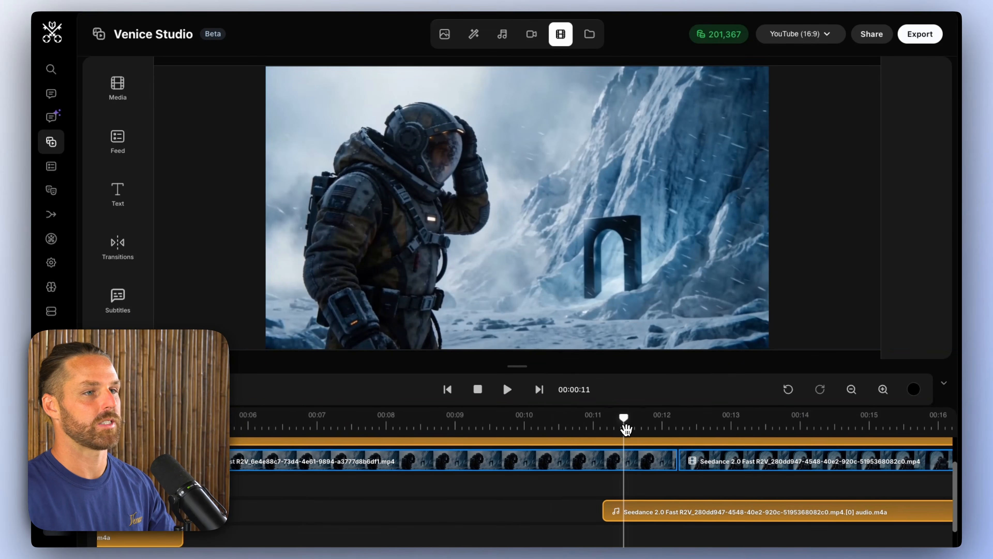
pyautogui.moveTo(625, 428); pyautogui.dragTo(660, 429)
pyautogui.hscroll(5, 675, 428)
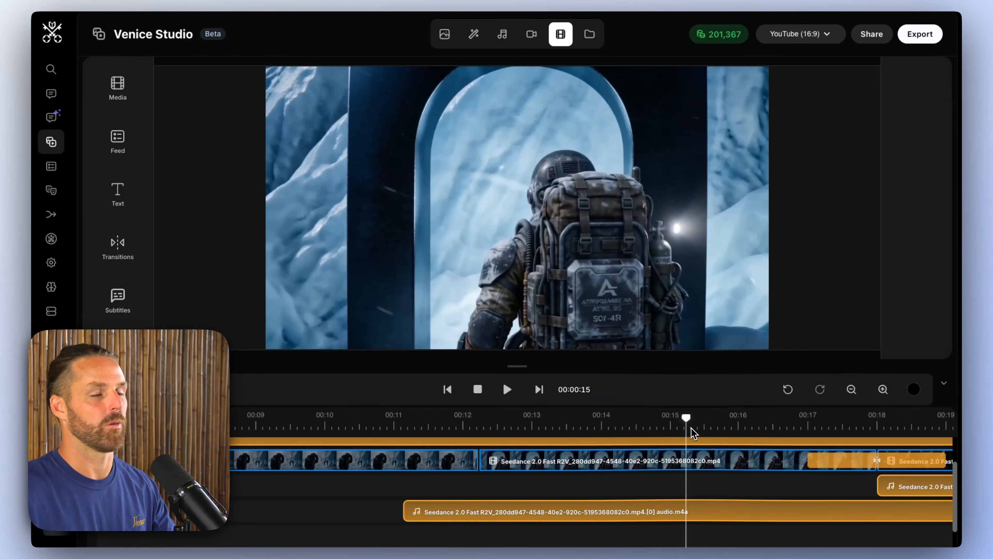
# Step: Set up a sound effect with the prompt "sudden science fiction FLASH as portal opens" and a duration of 2 seconds
pyautogui.click(503, 36)
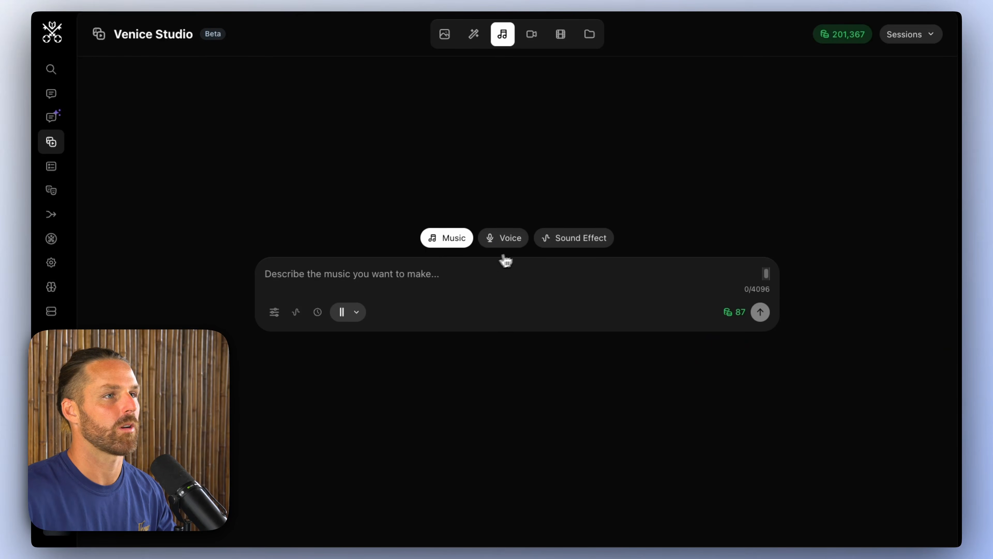
pyautogui.click(557, 240)
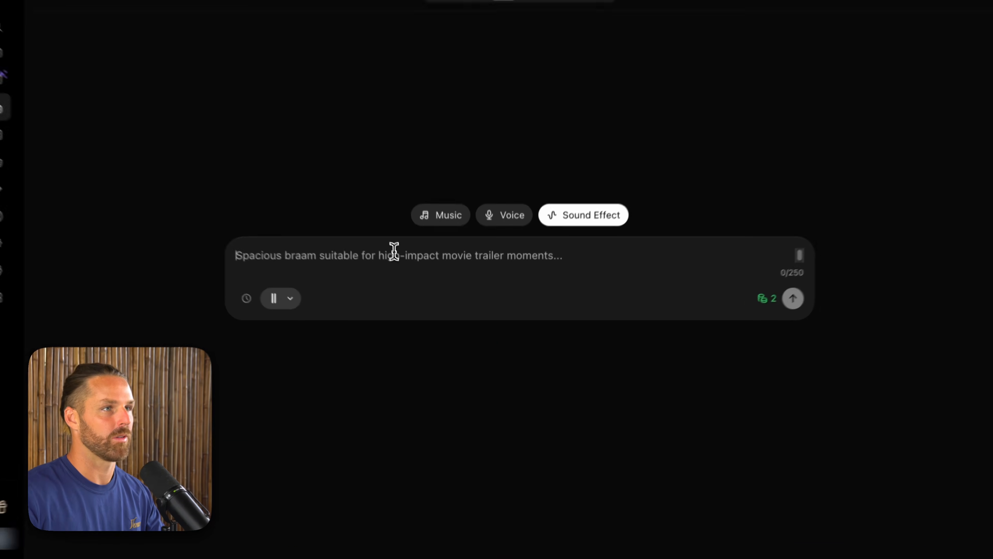
pyautogui.write('sudden science fiction FLASH as portal opens')
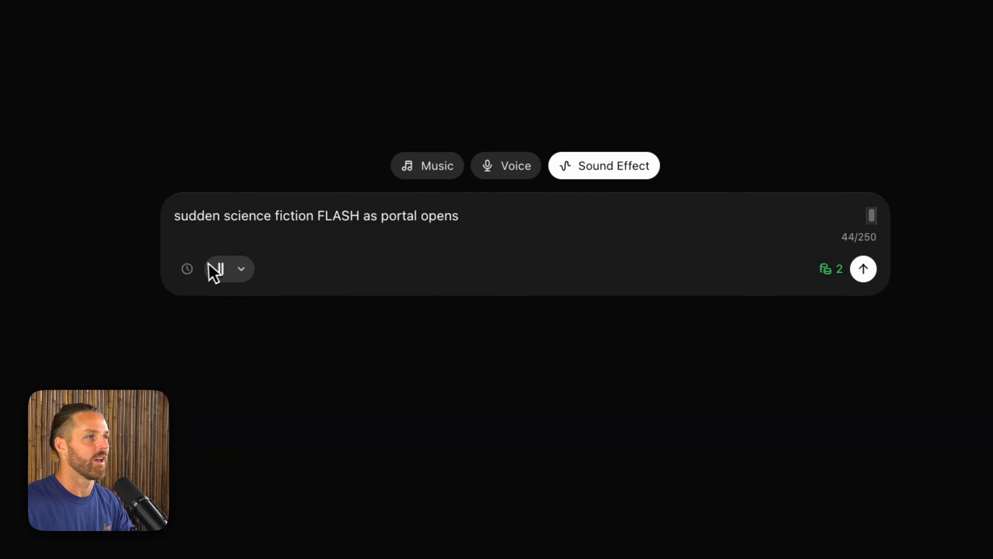
pyautogui.click(187, 269)
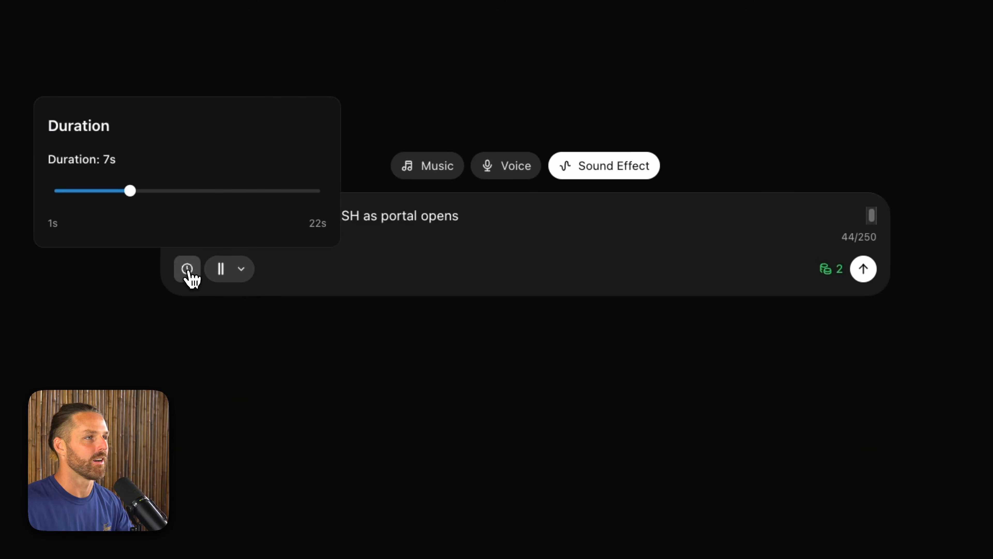
pyautogui.moveTo(130, 190); pyautogui.dragTo(112, 189)
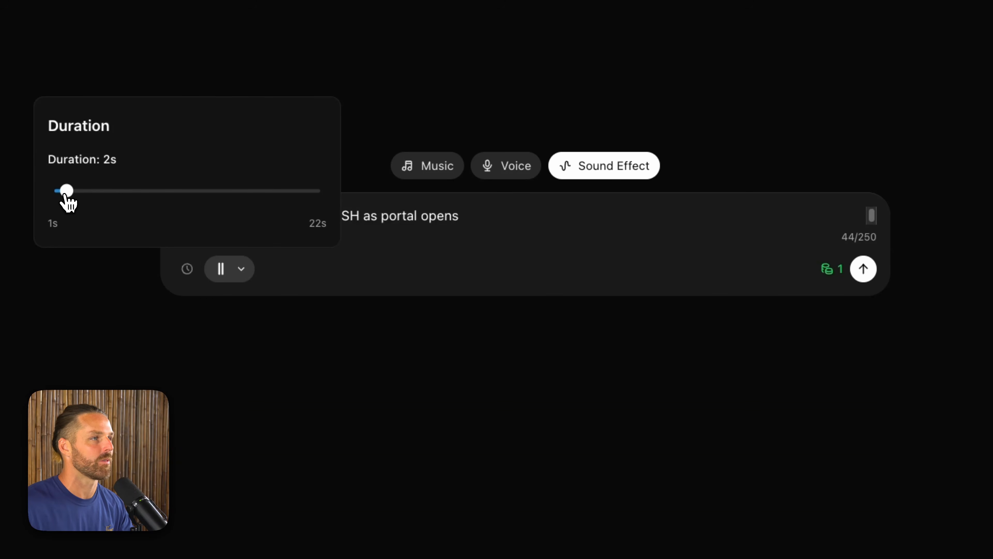
pyautogui.click(347, 261)
# Step: Generate the portal flash sound effect with ElevenLabs Sound Effects and again with the MMAudio V2 model
pyautogui.click(239, 267)
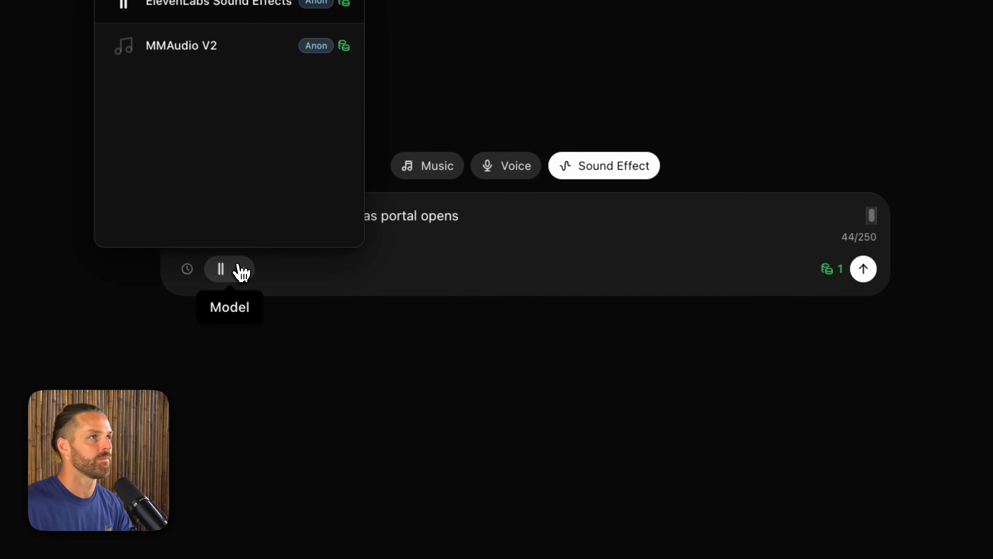
pyautogui.click(278, 53)
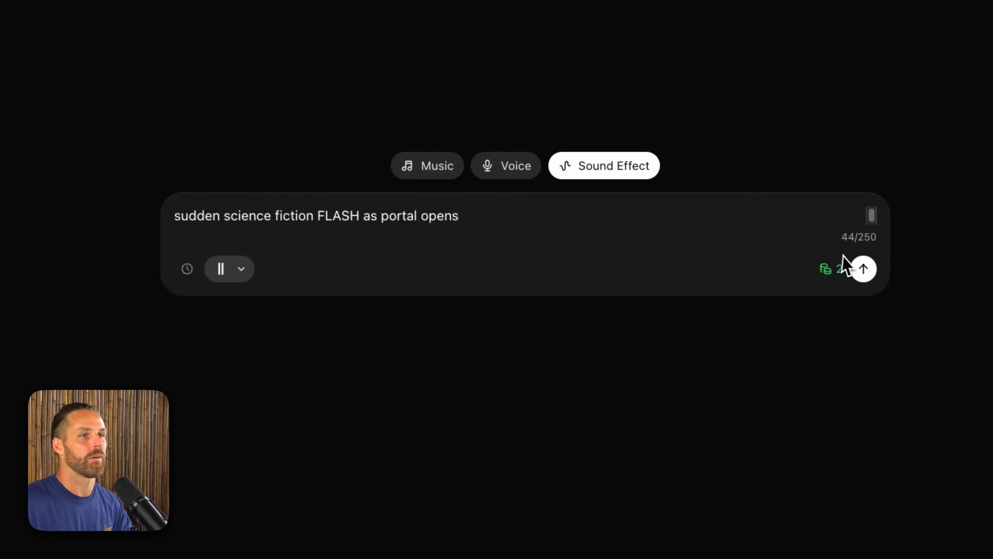
pyautogui.click(852, 262)
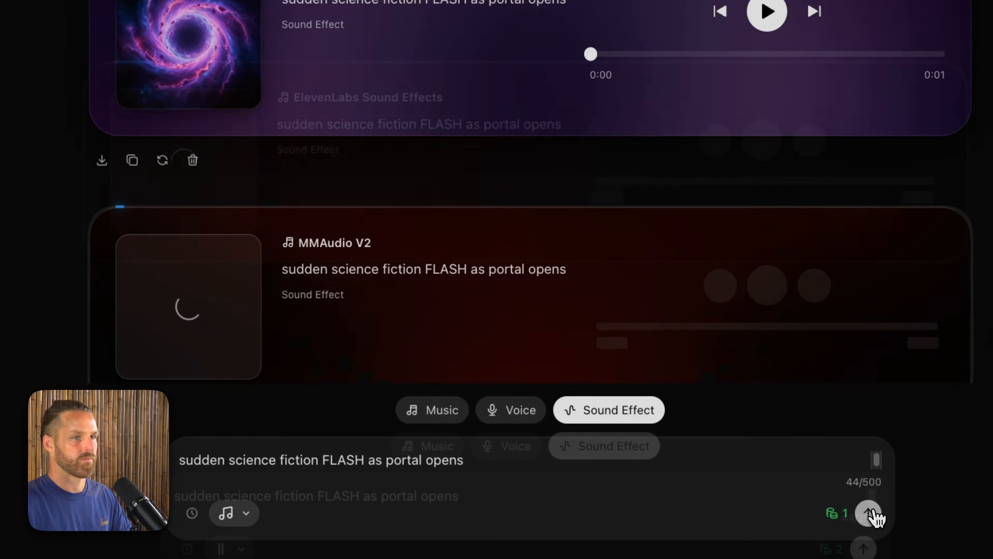
# Step: Listen to the ElevenLabs and MMAudio V2 versions of the portal flash effect
pyautogui.scroll(5, 524, 157)
pyautogui.scroll(-4, 522, 155)
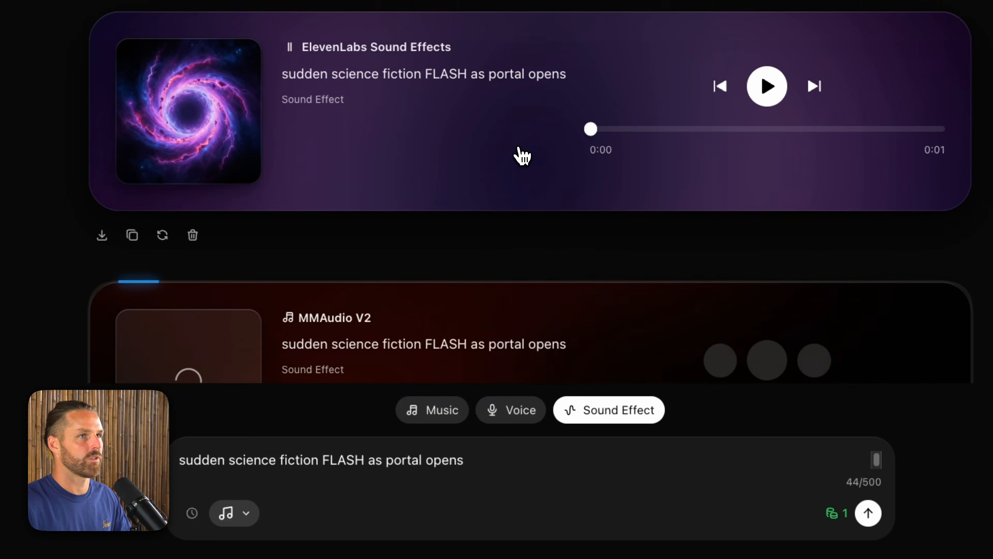
pyautogui.click(753, 17)
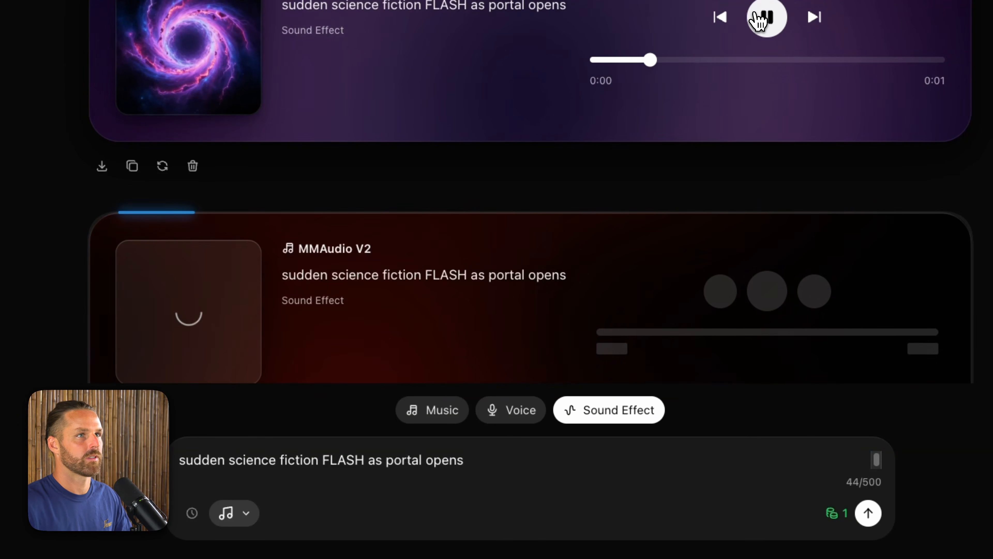
pyautogui.scroll(-1, 773, 73)
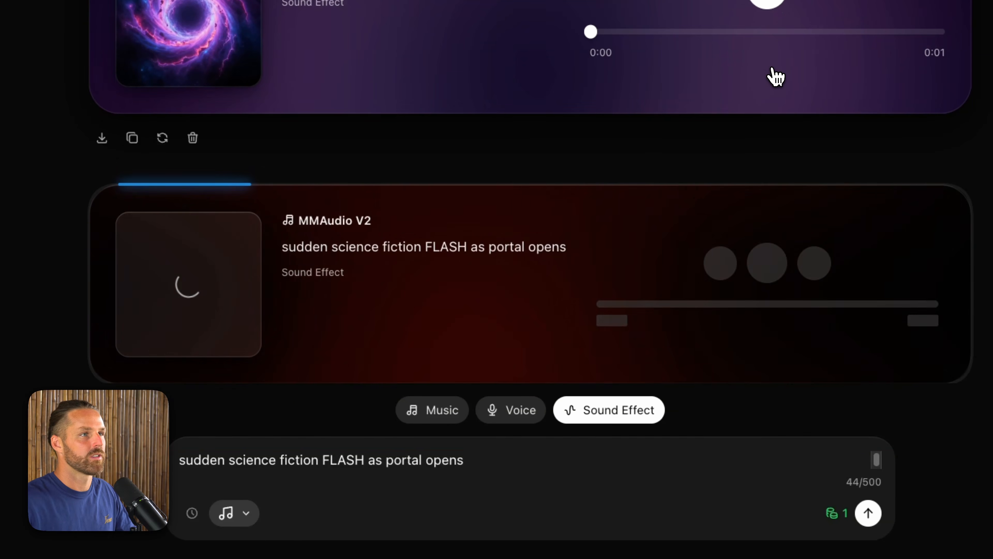
pyautogui.scroll(1, 773, 74)
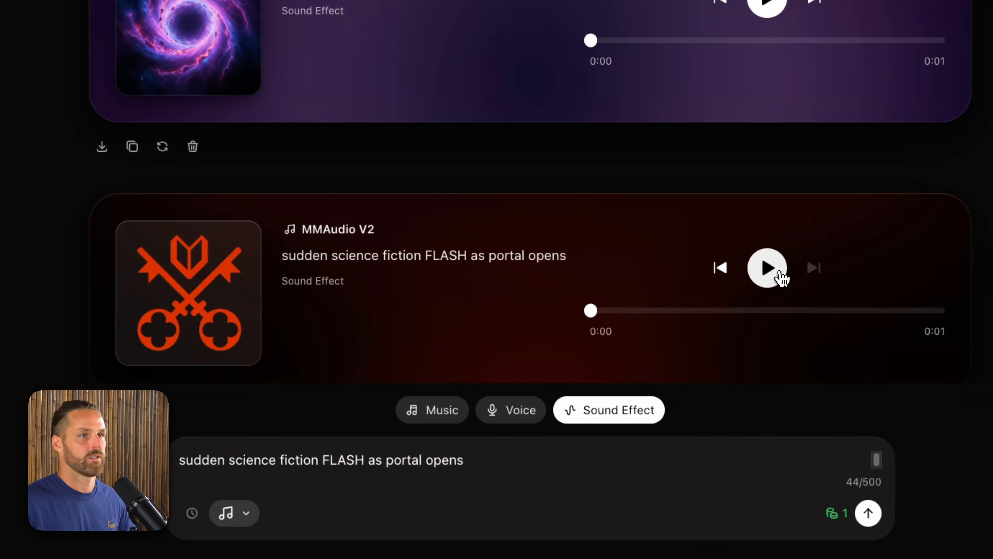
pyautogui.click(768, 274)
pyautogui.scroll(-2, 739, 267)
pyautogui.scroll(3, 443, 209)
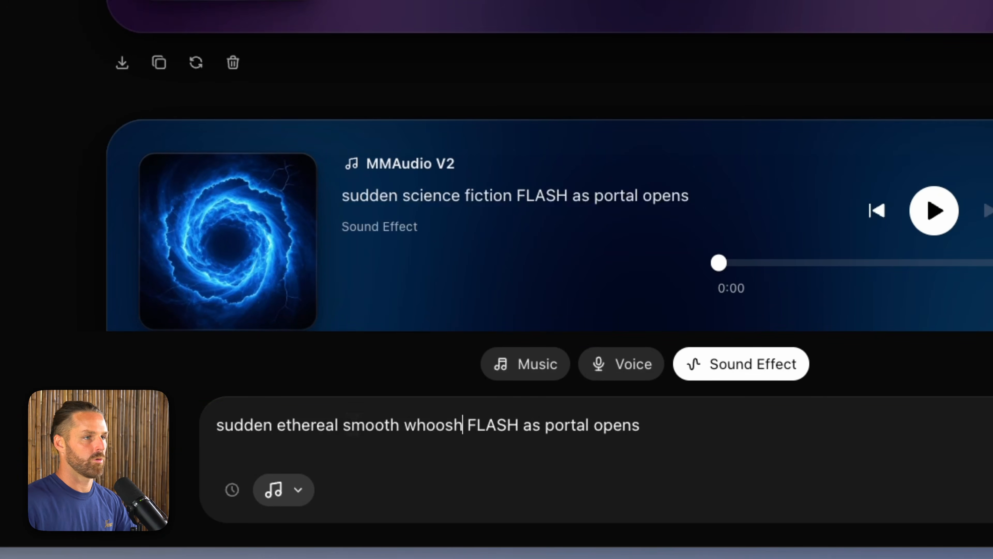
# Step: Generate another ElevenLabs sound effect with the prompt "sudden ethereal smooth whoosh flash as portal opens"
pyautogui.doubleClick(493, 425)
pyautogui.write('flash')
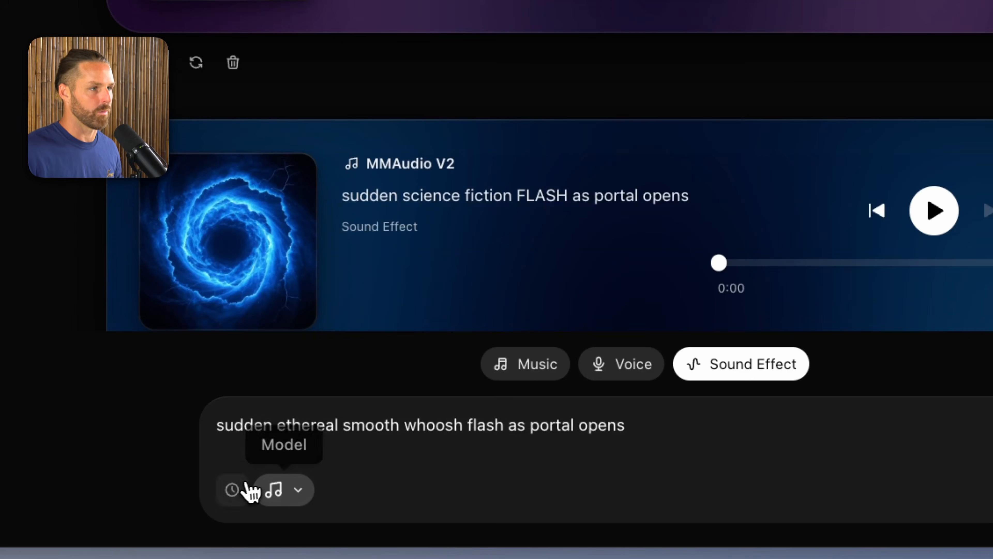
pyautogui.click(233, 489)
pyautogui.click(274, 489)
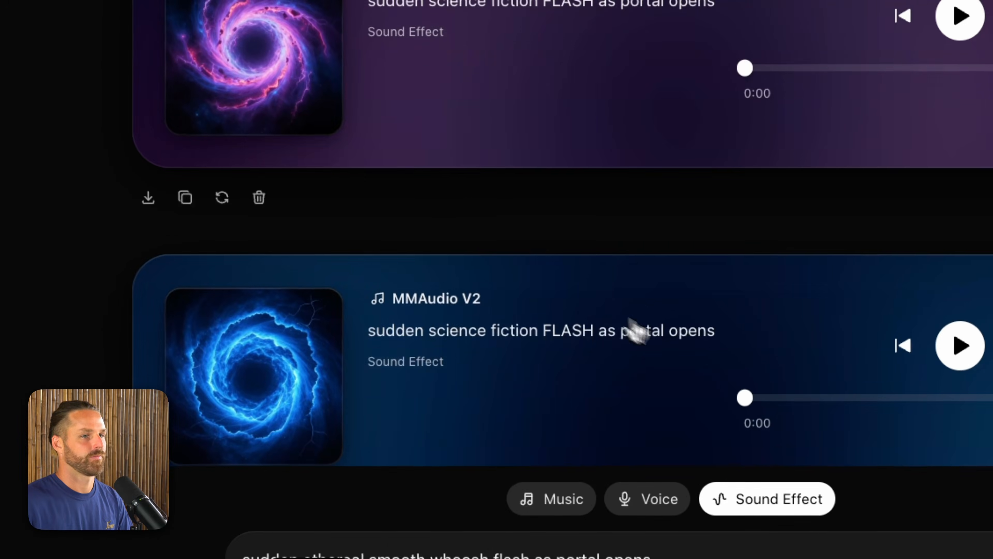
# Step: Compare the MMAudio V2 flash with the new ethereal whoosh effect, and download the whoosh
pyautogui.click(694, 91)
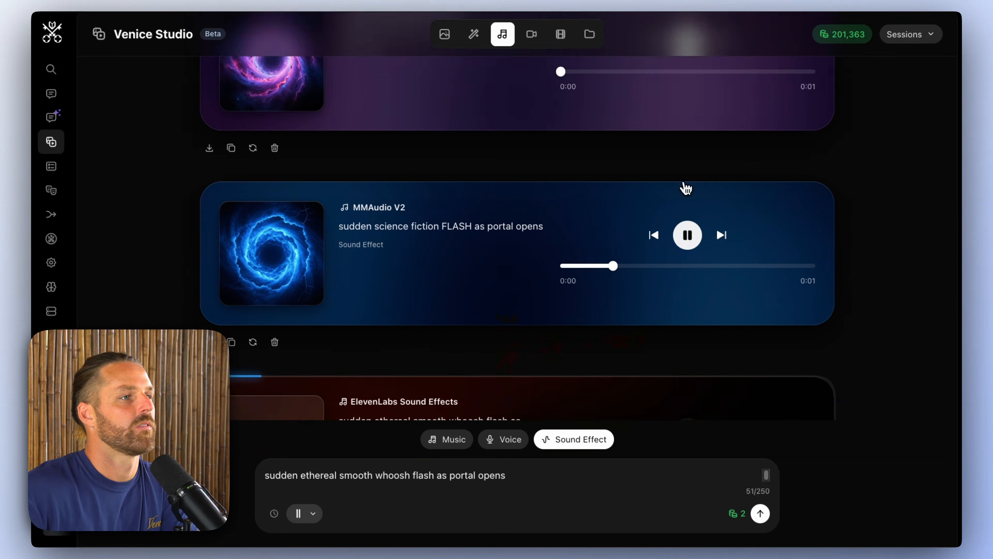
pyautogui.click(687, 309)
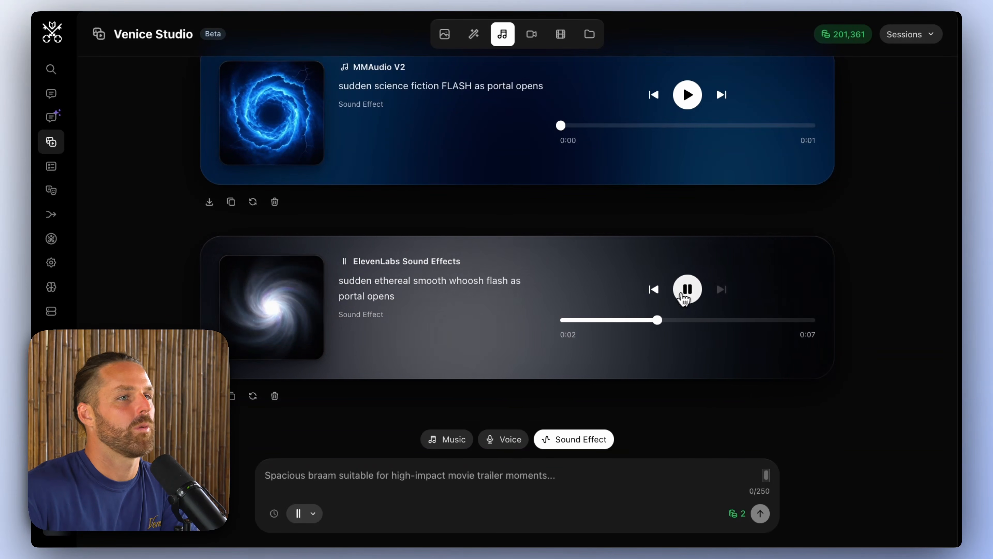
pyautogui.click(687, 290)
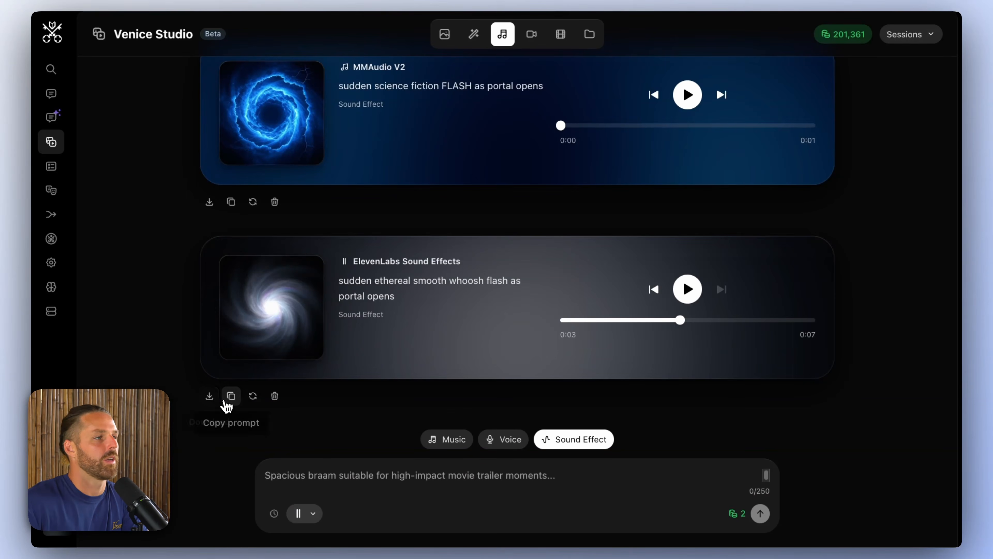
pyautogui.click(217, 406)
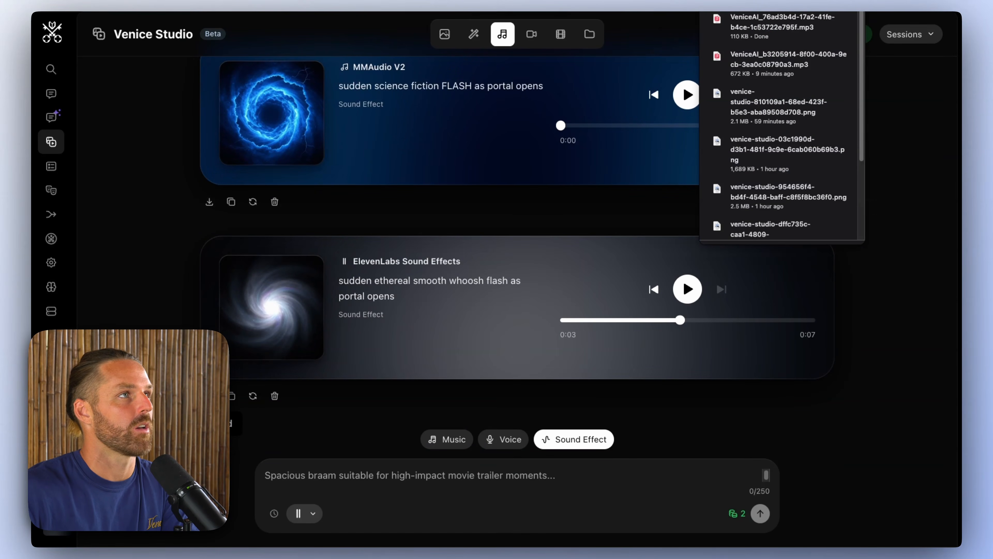
# Step: Place the downloaded whoosh on its own track above the music, starting at about 00:14.5, and play back the portal scene
pyautogui.click(574, 36)
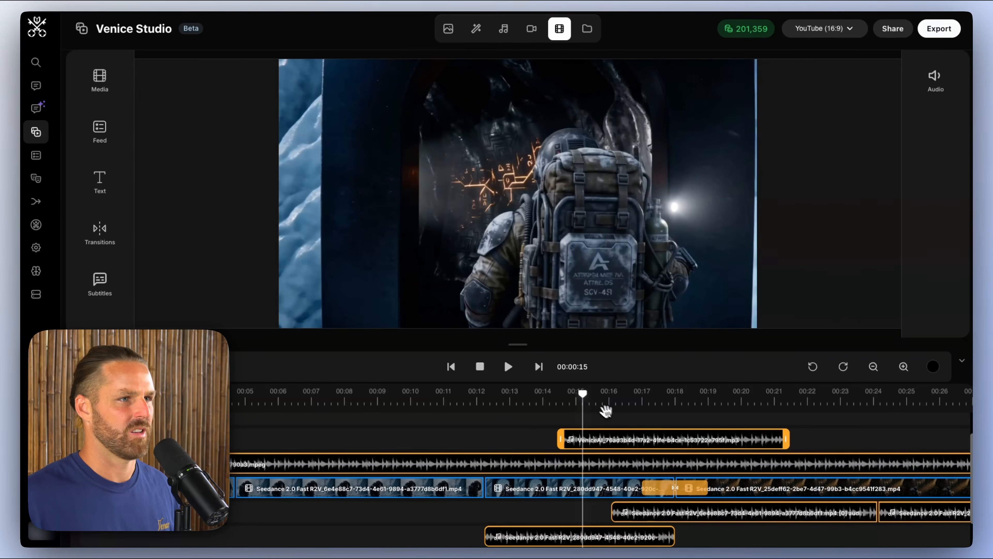
pyautogui.moveTo(605, 411); pyautogui.dragTo(553, 401)
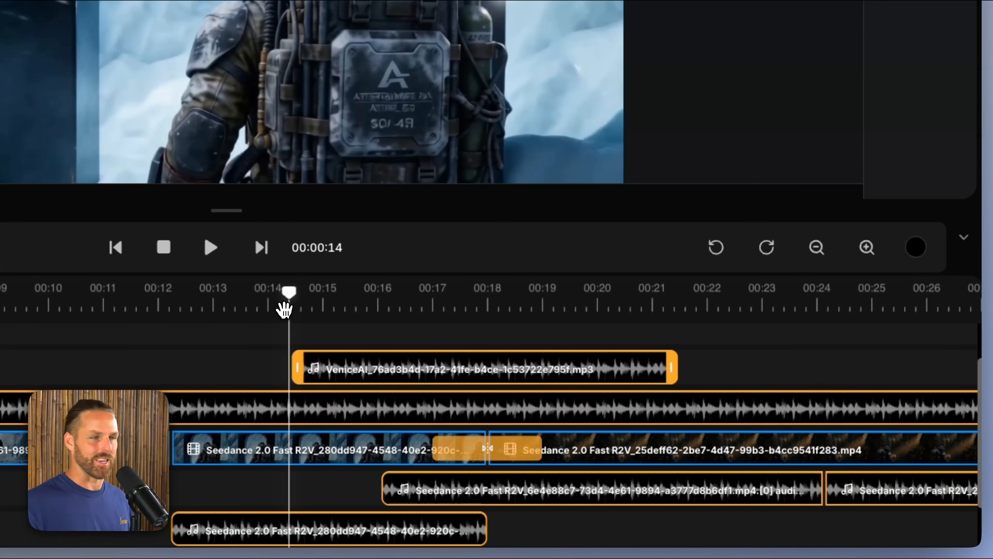
pyautogui.moveTo(285, 309); pyautogui.dragTo(267, 304)
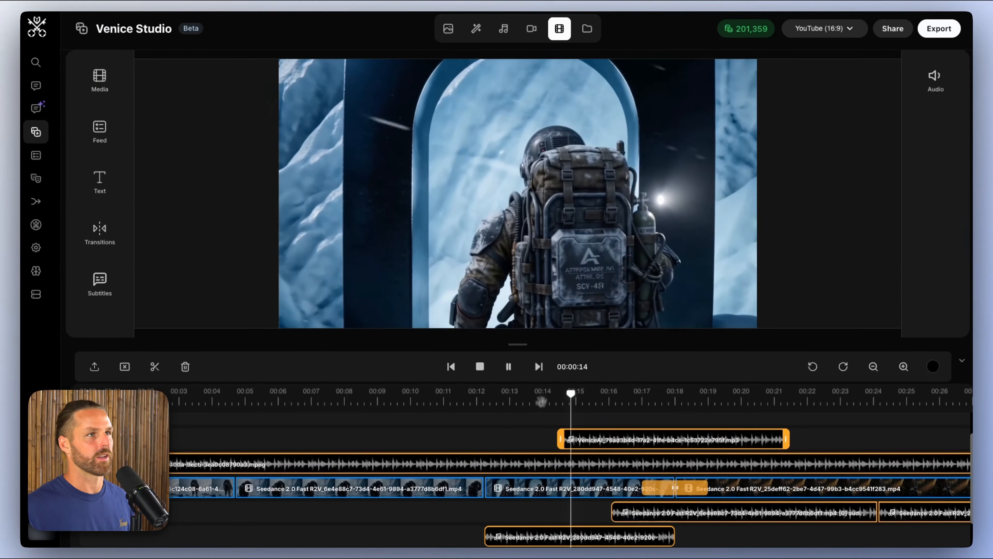
pyautogui.press('space')
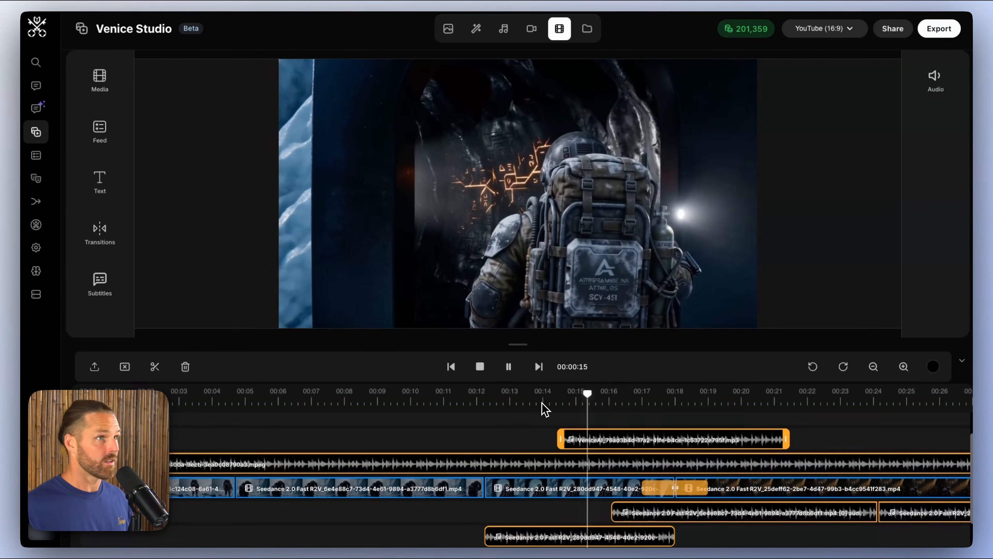
pyautogui.click(545, 401)
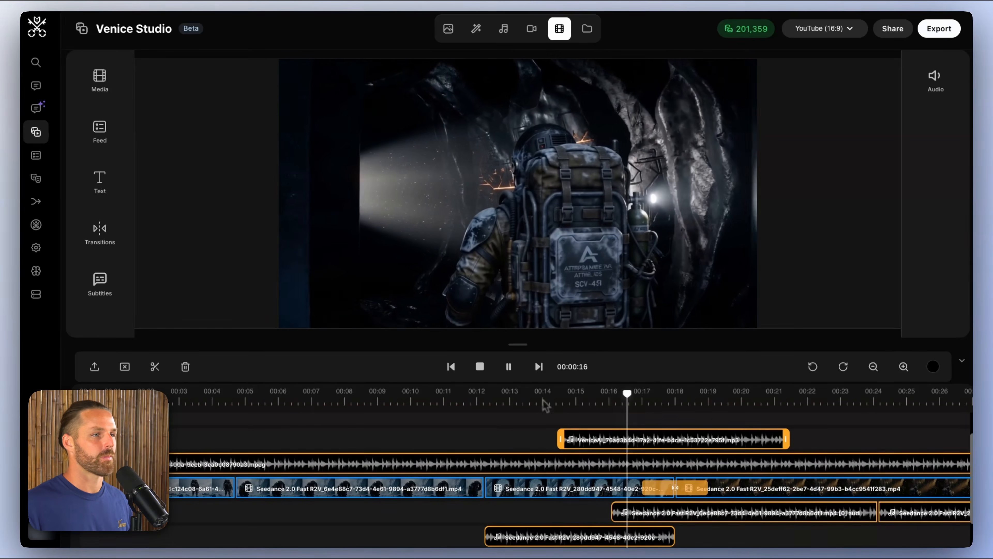
pyautogui.press('space')
# Step: Split the whoosh effect and the portal video clip at about 00:15, where the portal opens
pyautogui.click(573, 399)
pyautogui.moveTo(573, 399)
pyautogui.mouseDown()
pyautogui.moveTo(587, 399)
pyautogui.moveTo(578, 399)
pyautogui.mouseUp()
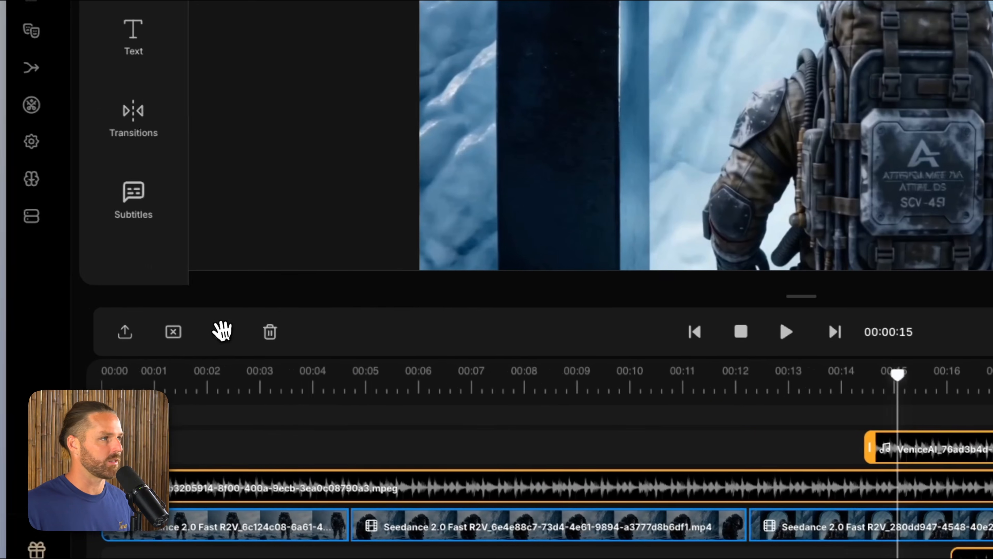
pyautogui.click(154, 371)
pyautogui.click(930, 526)
pyautogui.click(227, 334)
# Step: Add a Linear Blur transition at the new cut in the portal clip and play it back
pyautogui.click(140, 115)
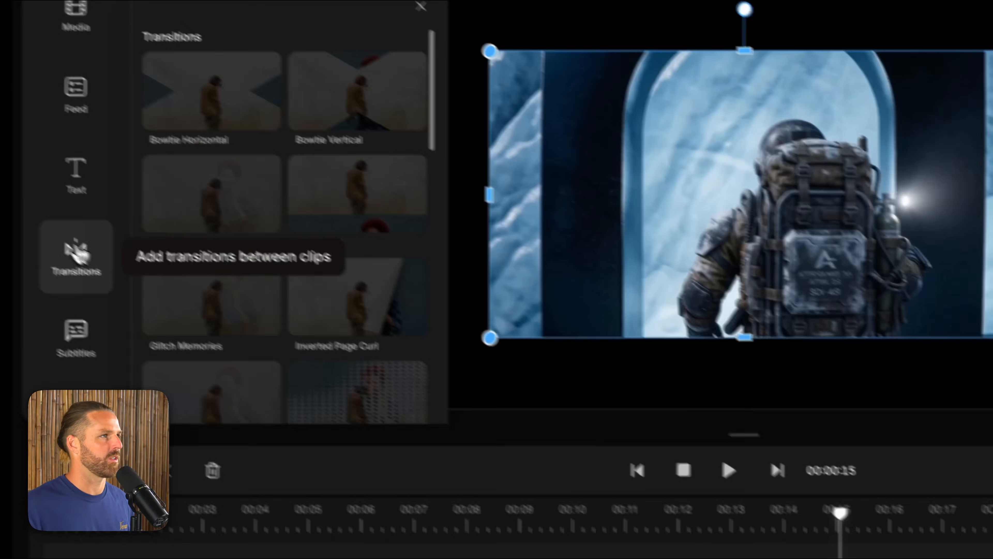
pyautogui.scroll(-15, 317, 226)
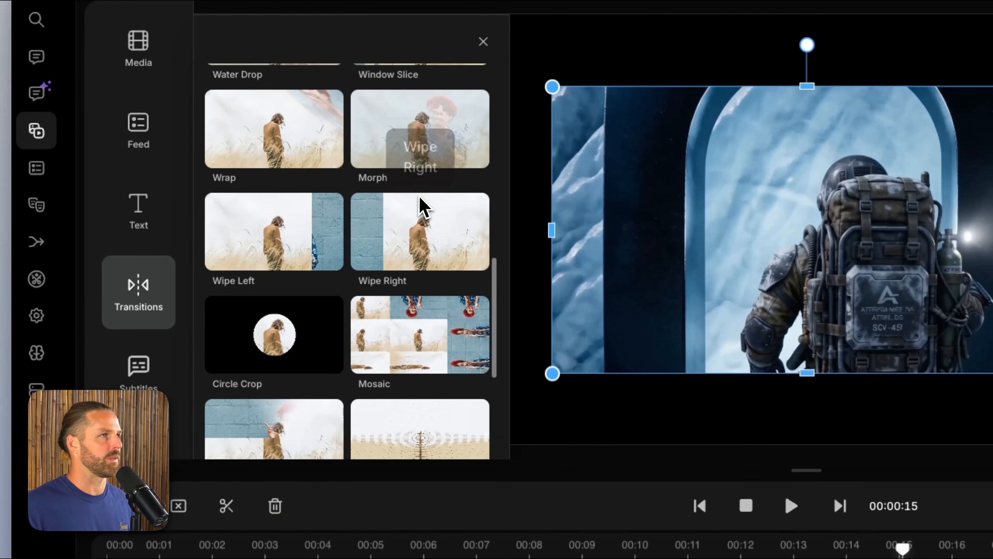
pyautogui.scroll(-2, 437, 270)
pyautogui.scroll(12, 437, 275)
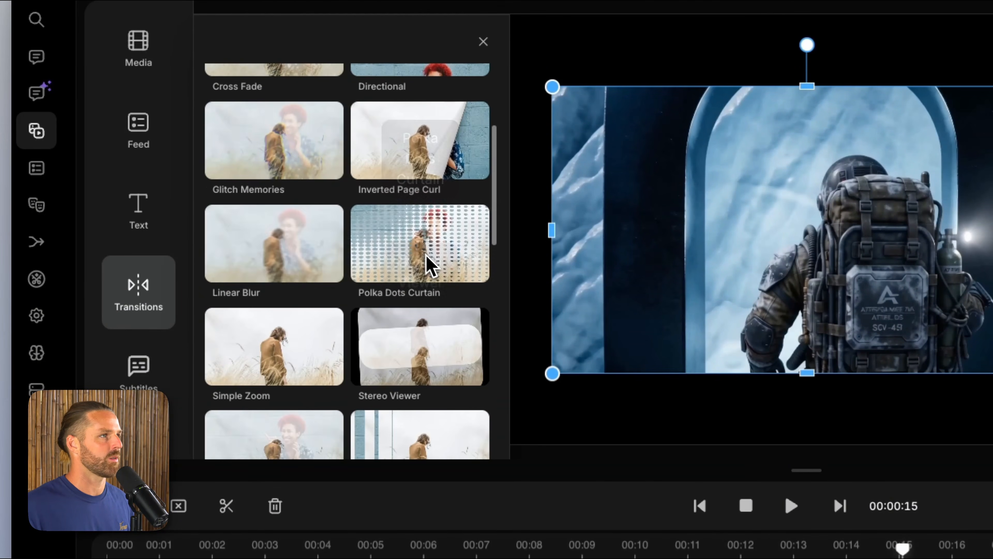
pyautogui.moveTo(274, 242); pyautogui.dragTo(354, 448)
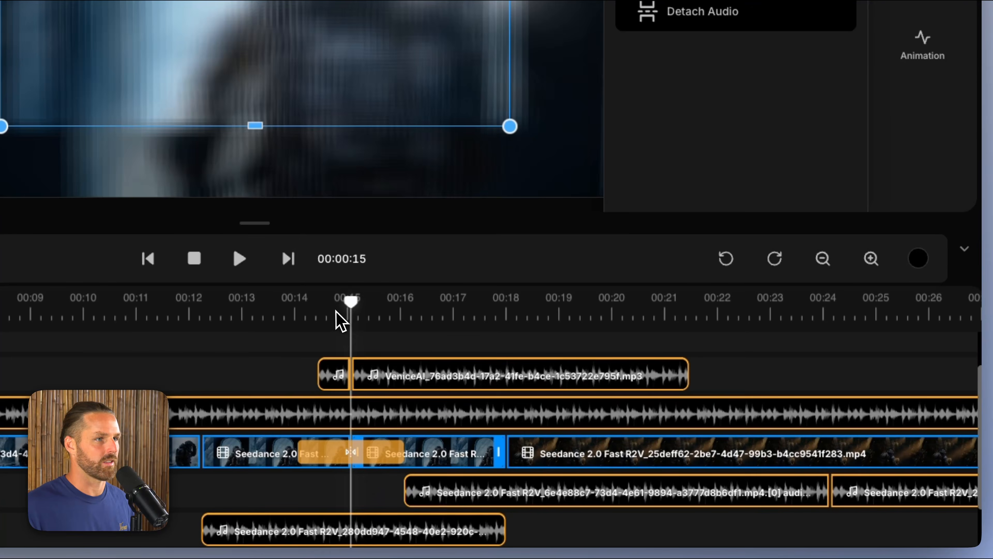
pyautogui.click(328, 316)
pyautogui.press('space')
# Step: Shorten the Linear Blur transition at the portal cut, and play back the scene from about 00:10 to 00:16
pyautogui.press('space')
pyautogui.click(390, 465)
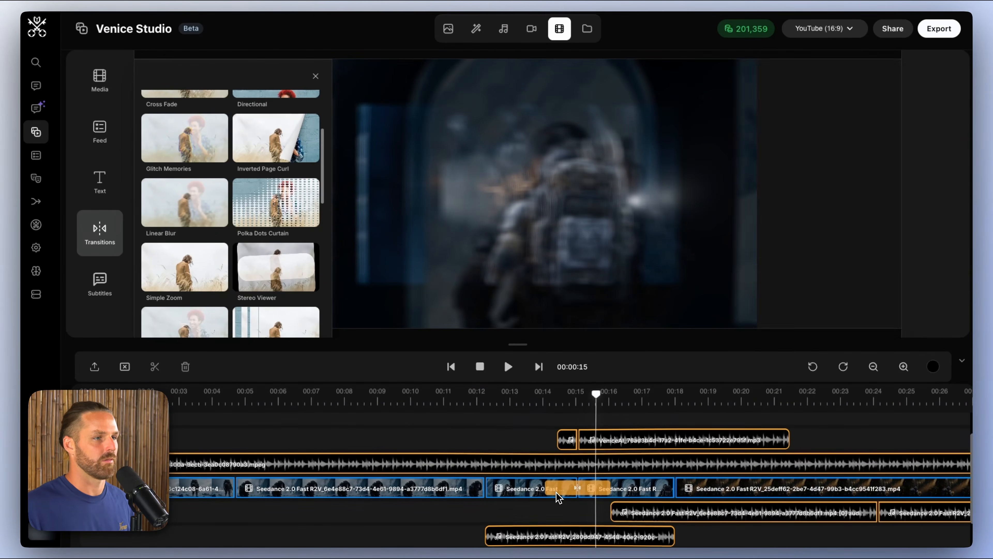
pyautogui.moveTo(546, 489); pyautogui.dragTo(582, 487)
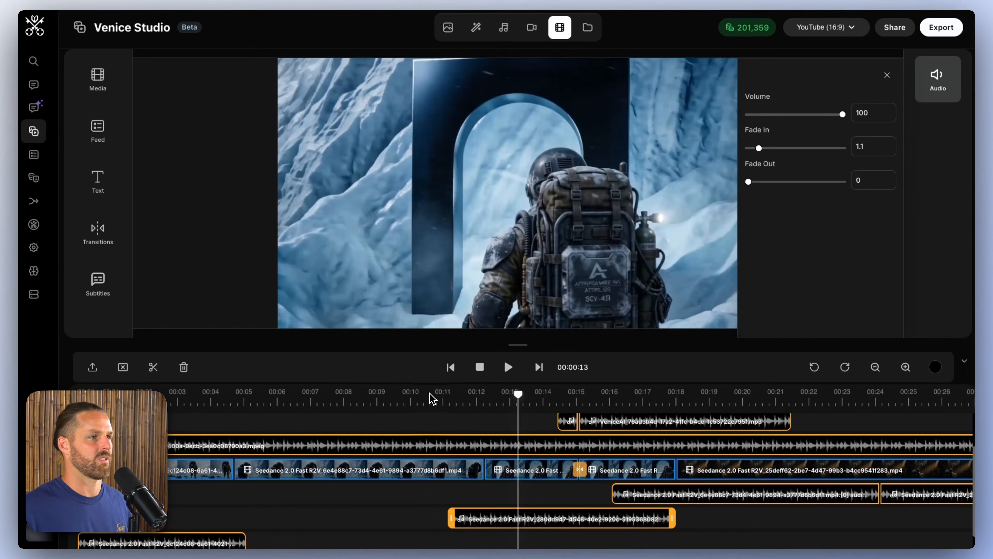
pyautogui.click(433, 398)
pyautogui.press('space')
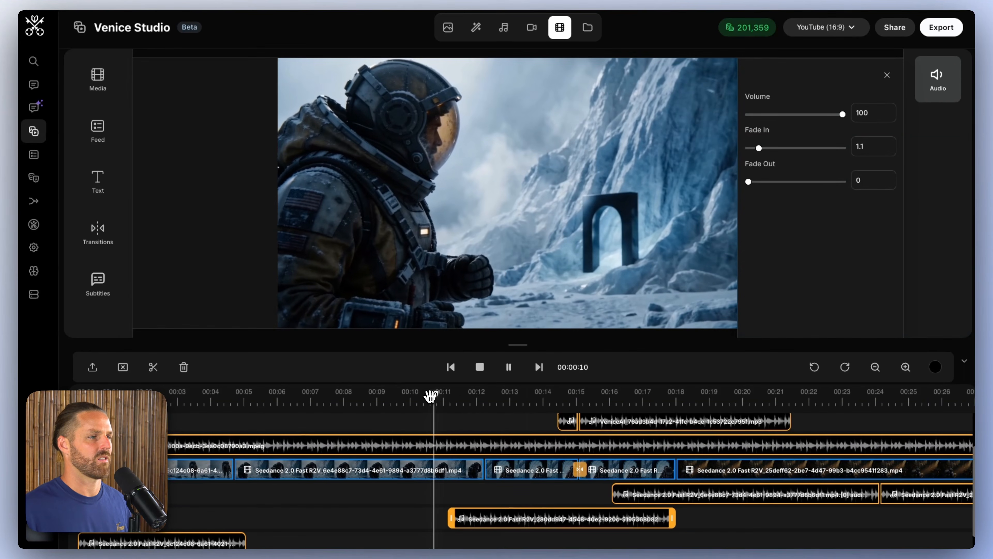
pyautogui.scroll(-1, 508, 469)
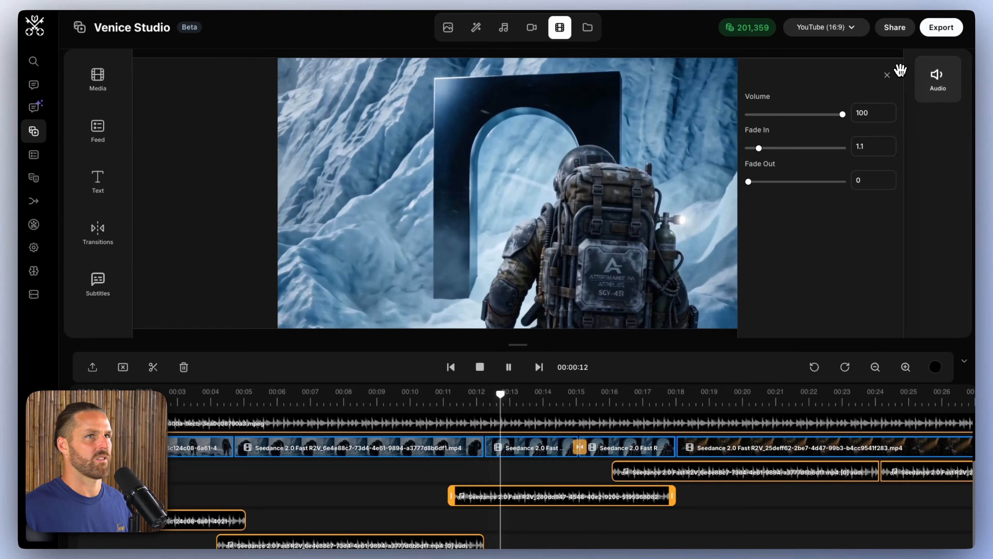
pyautogui.click(887, 75)
pyautogui.scroll(1, 750, 451)
pyautogui.hscroll(1, 750, 450)
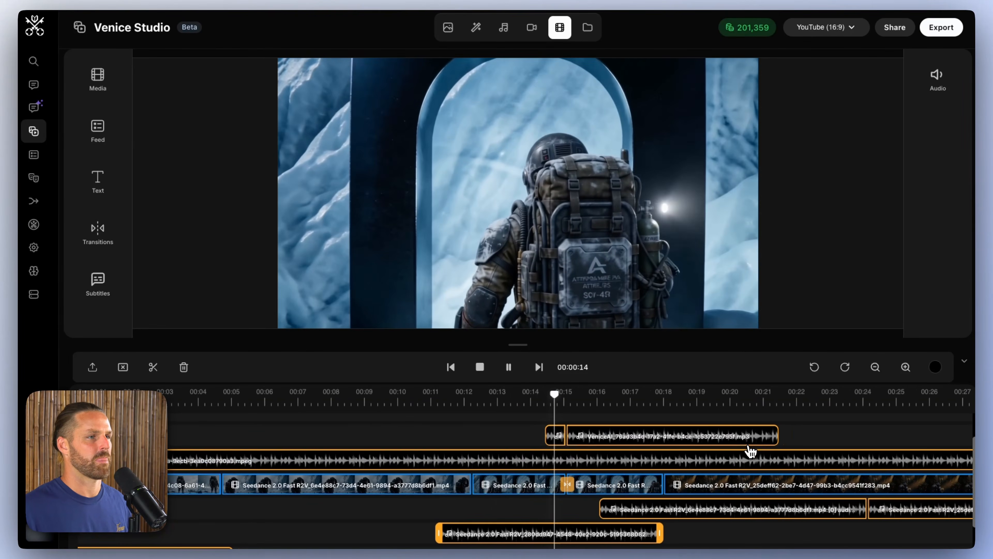
pyautogui.press('space')
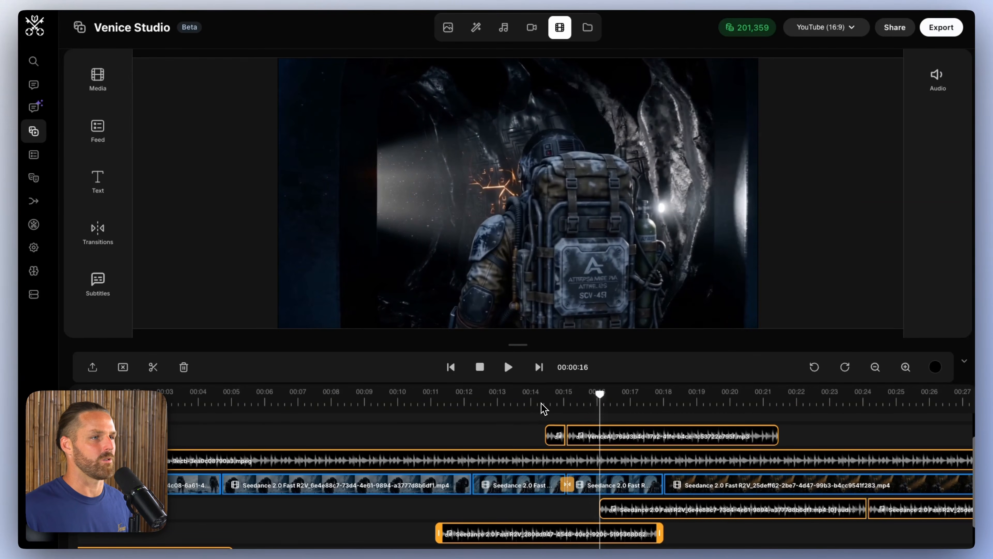
# Step: Replay the portal opening from about 00:14 to check how the whoosh fits the shortened transition
pyautogui.click(548, 403)
pyautogui.press('space')
pyautogui.hscroll(2, 560, 454)
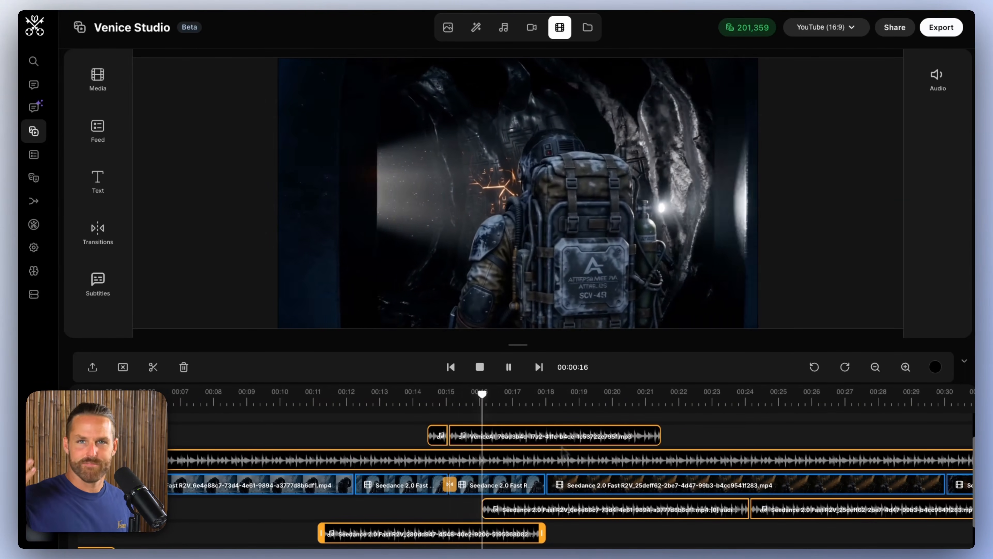
pyautogui.hscroll(1, 563, 454)
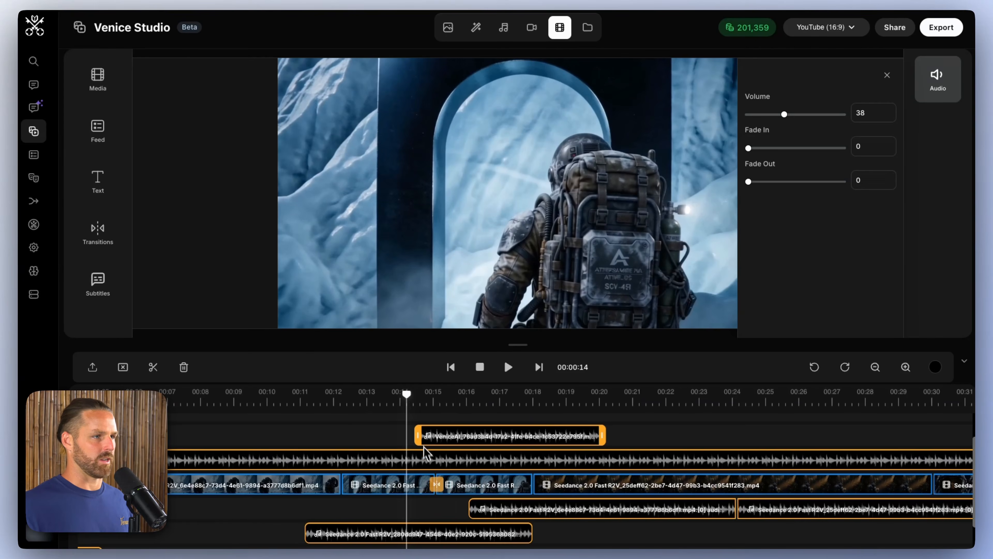
# Step: Select the Linear Blur transition in the portal clip and play the scene through to about 00:16
pyautogui.click(437, 485)
pyautogui.press('space')
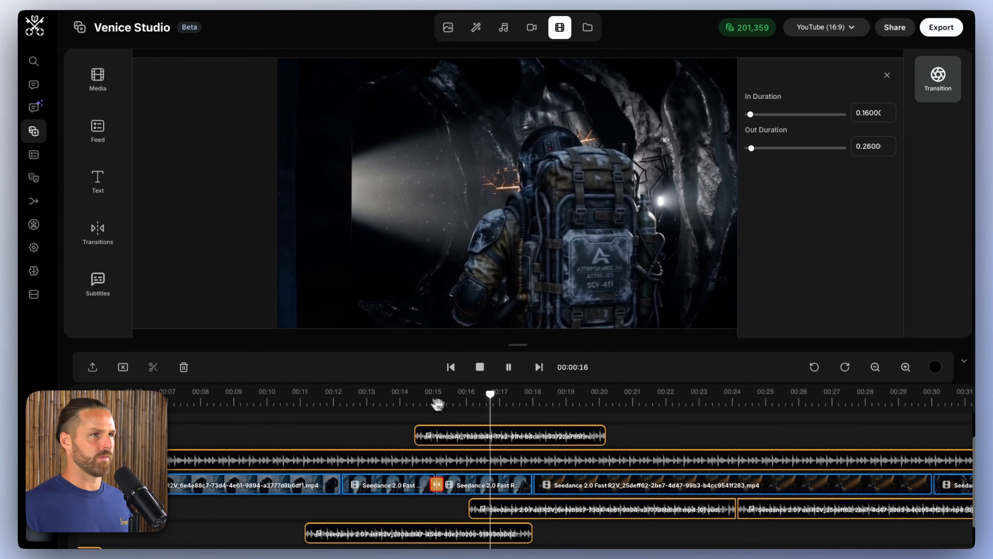
pyautogui.hscroll(5, 652, 441)
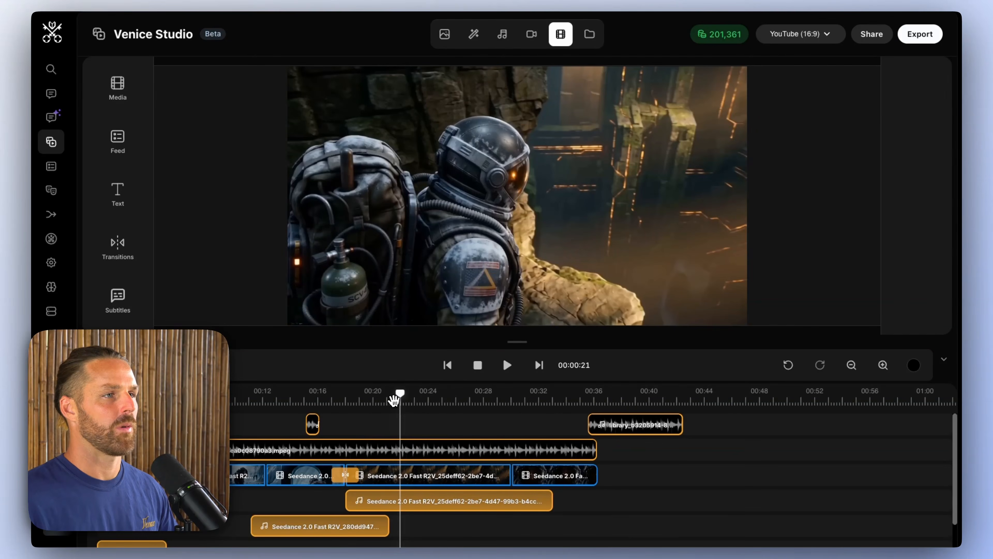
# Step: Add a Plain title at about 00:37, after the last video clip, and set its text to ALIEN APOCALYPSE 4
pyautogui.click(118, 191)
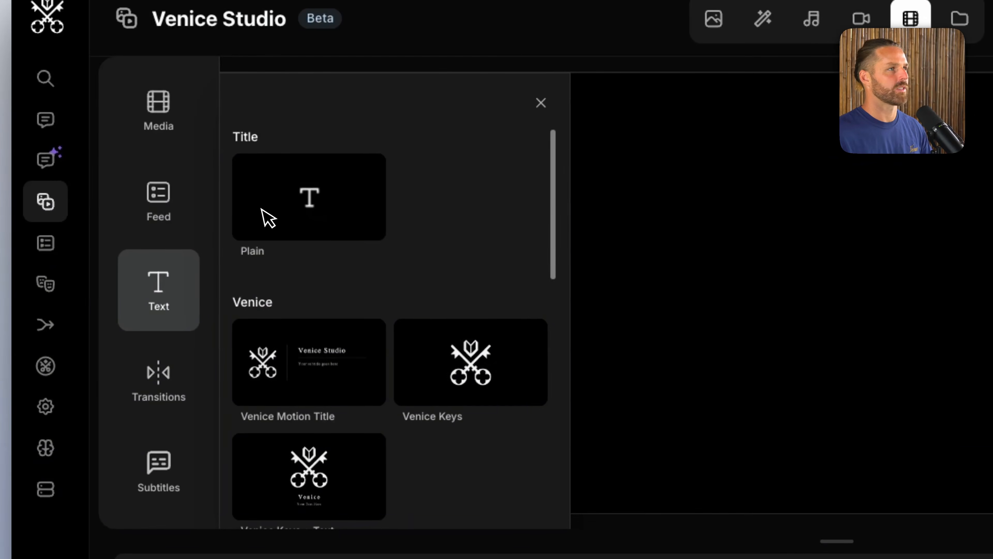
pyautogui.click(289, 217)
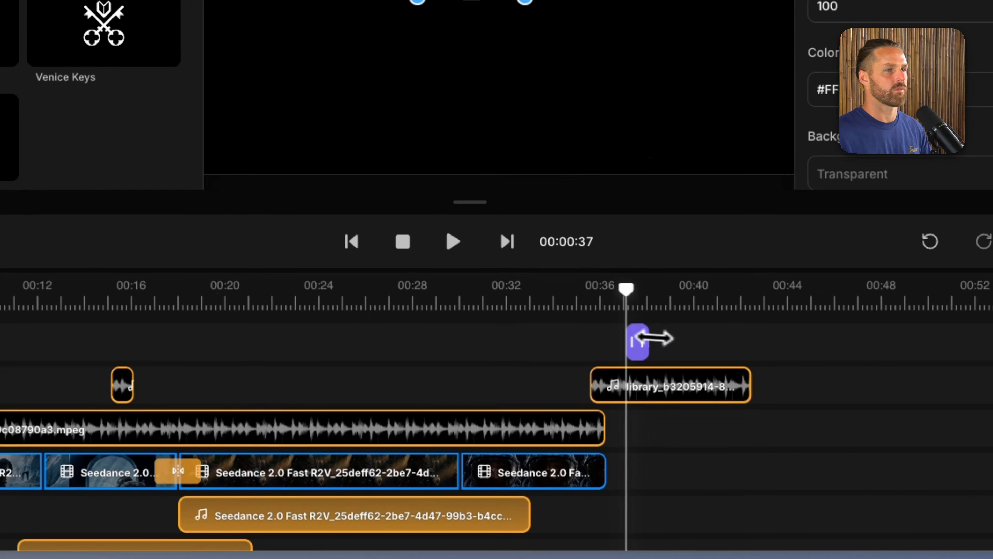
pyautogui.doubleClick(731, 123)
pyautogui.write('AL')
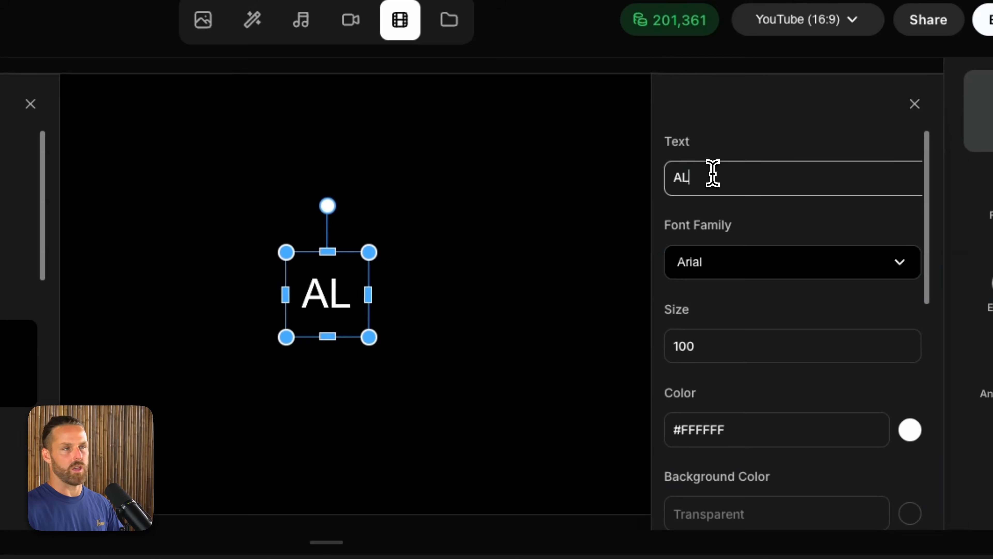
pyautogui.write('IEN APOCALT')
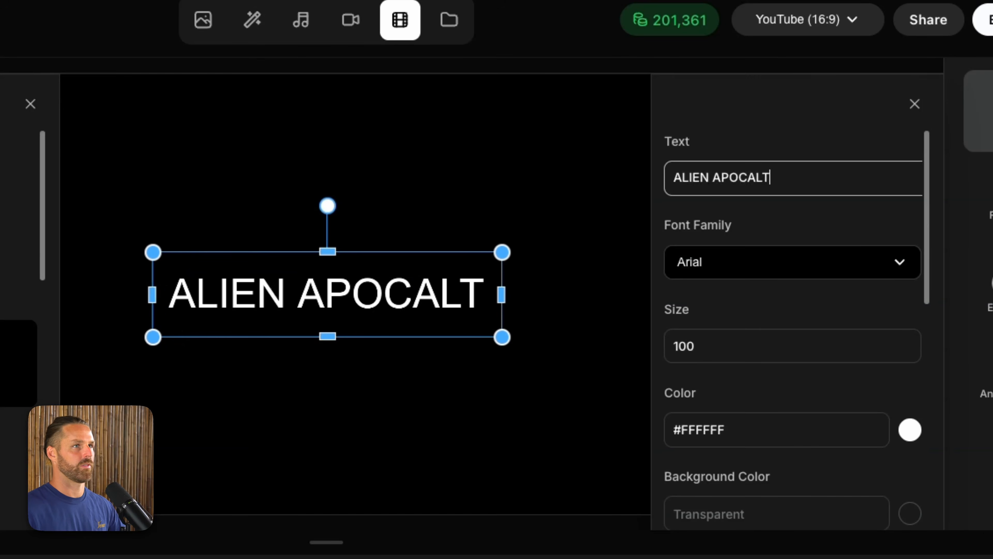
pyautogui.press('BackSpace')
pyautogui.write('YPSE 4r')
pyautogui.press('BackSpace')
pyautogui.press('BackSpace')
pyautogui.press('BackSpace')
pyautogui.write('4')
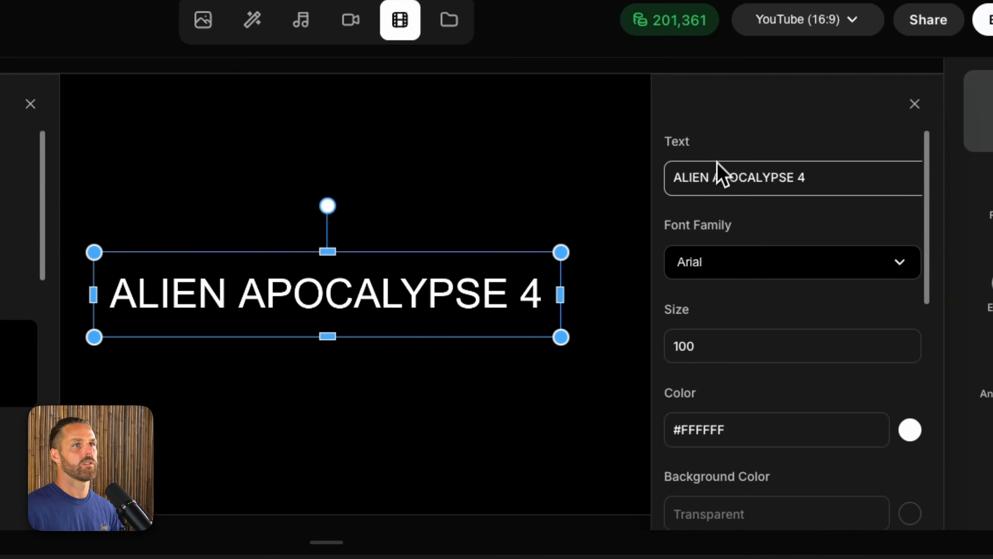
# Step: Change the title's font family to Oswald
pyautogui.click(793, 266)
pyautogui.scroll(-5, 760, 370)
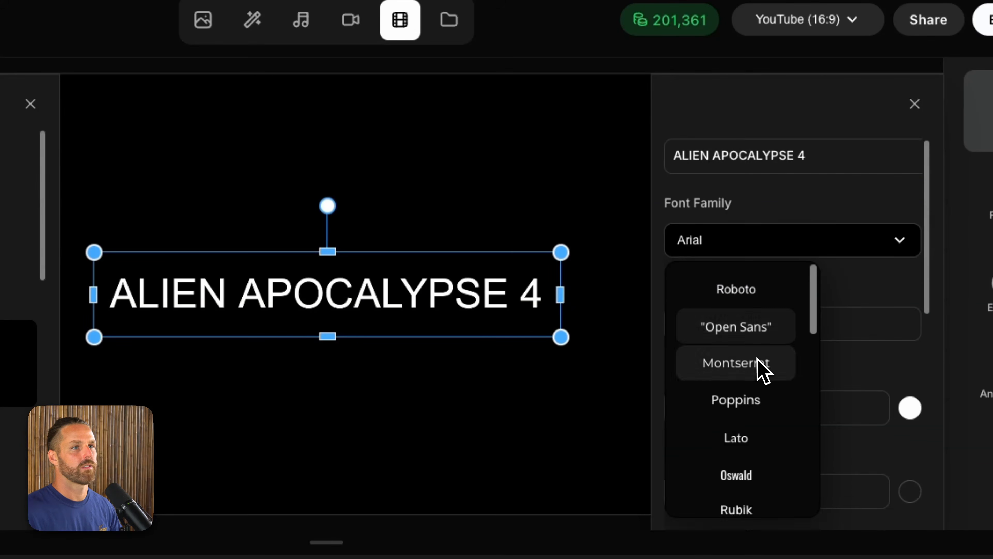
pyautogui.click(737, 297)
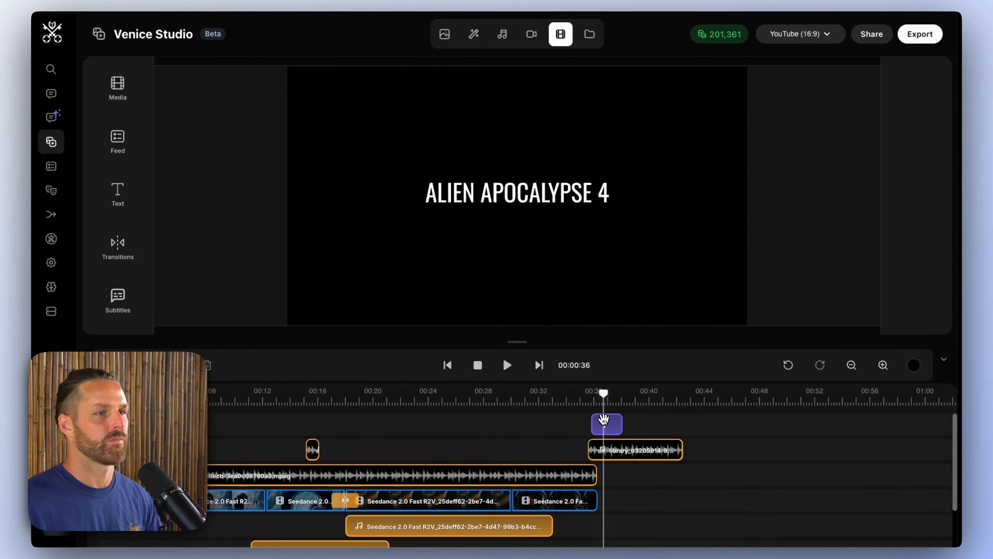
# Step: Align the title clip with the end of the last video clip at about 00:36, play it back and close its settings
pyautogui.click(614, 417)
pyautogui.click(588, 403)
pyautogui.press('space')
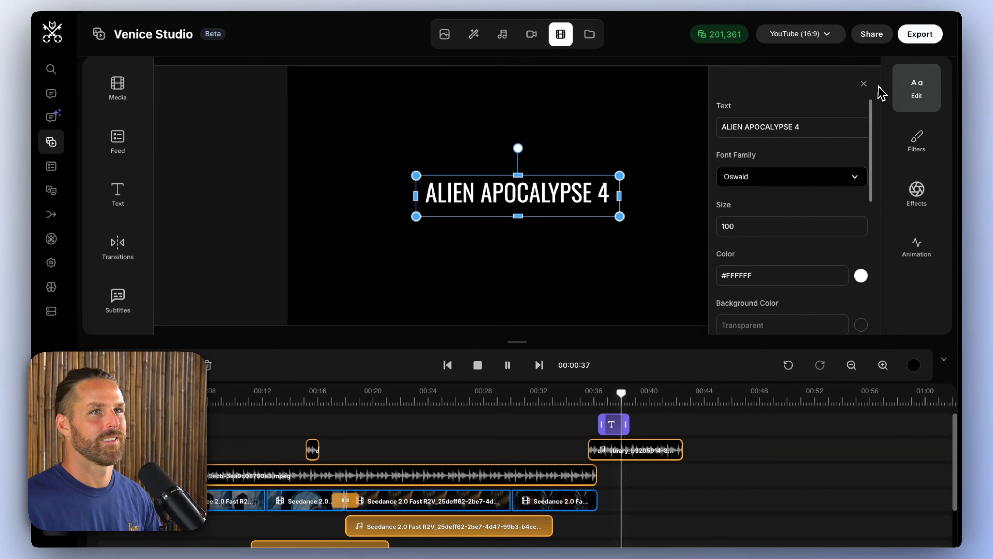
pyautogui.click(864, 84)
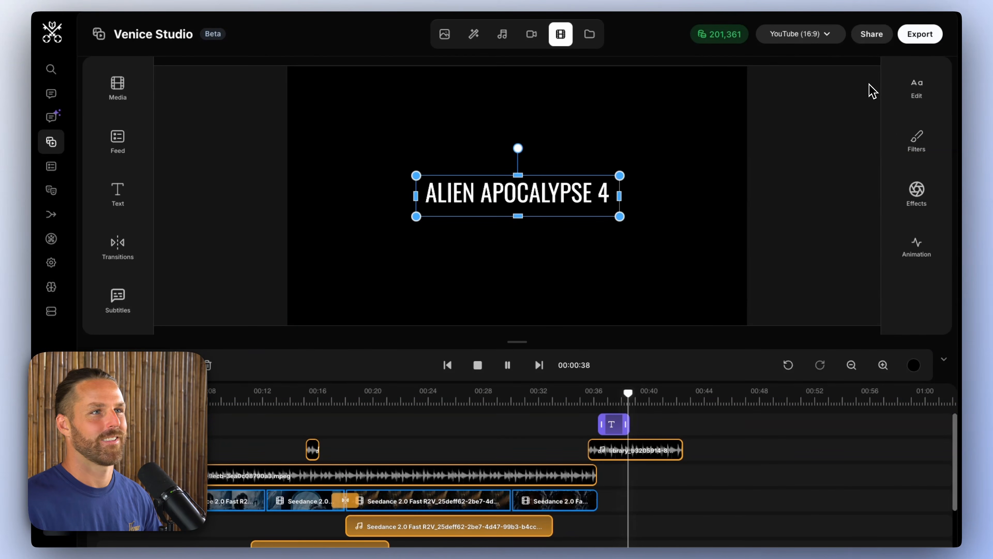
# Step: Adjust the title clip's length and placement above the ending sound effect on the timeline
pyautogui.click(625, 424)
pyautogui.moveTo(643, 424)
pyautogui.mouseDown()
pyautogui.moveTo(676, 416)
pyautogui.moveTo(653, 410)
pyautogui.mouseUp()
pyautogui.click(627, 402)
pyautogui.moveTo(661, 422); pyautogui.dragTo(611, 421)
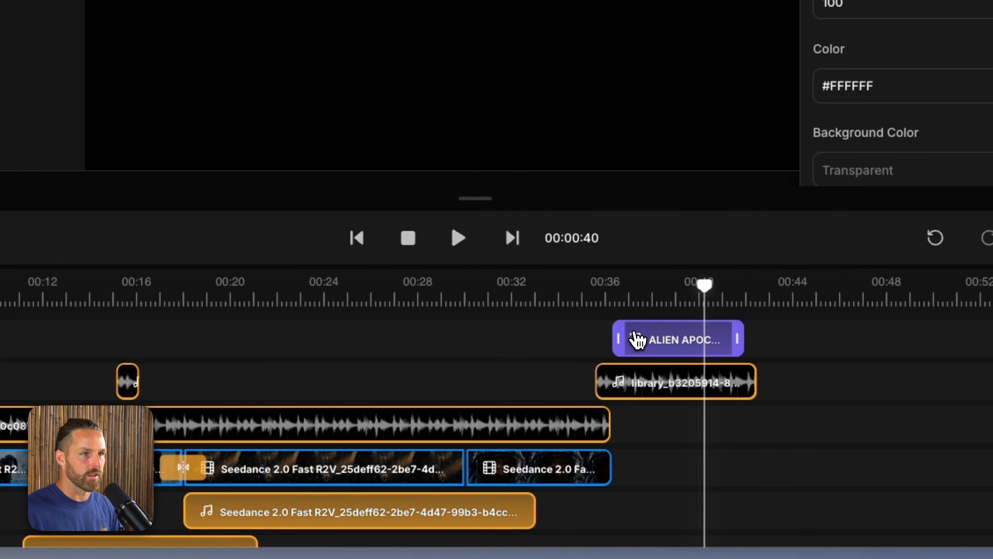
pyautogui.moveTo(754, 381); pyautogui.dragTo(714, 382)
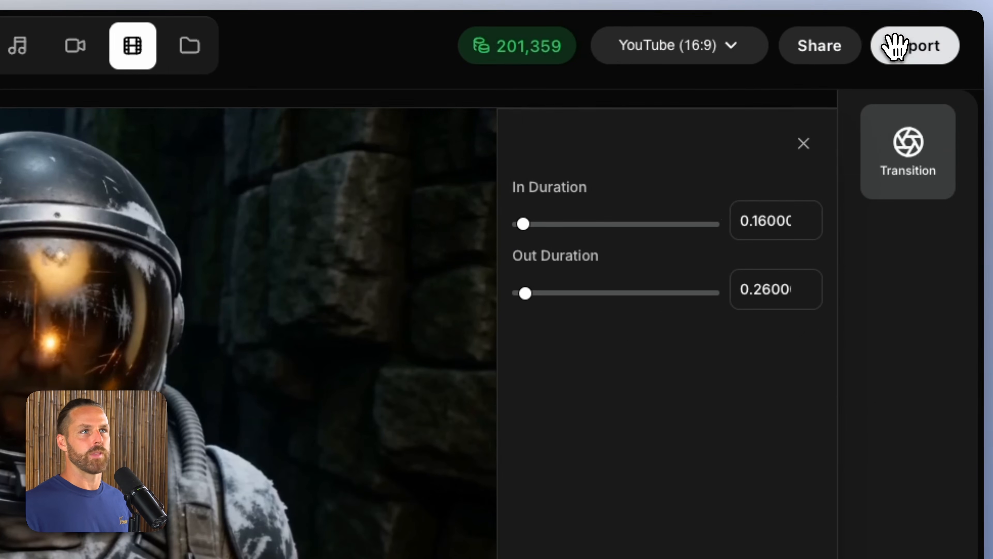
# Step: Review the aspect ratio presets and the social feed sharing option, keep YouTube (16:9), and close the transition settings
pyautogui.click(656, 53)
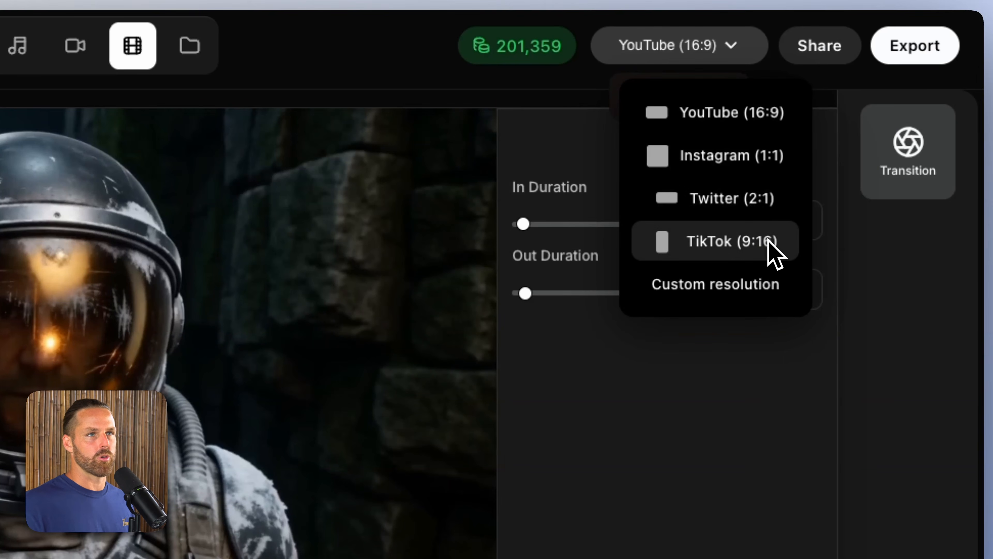
pyautogui.click(683, 416)
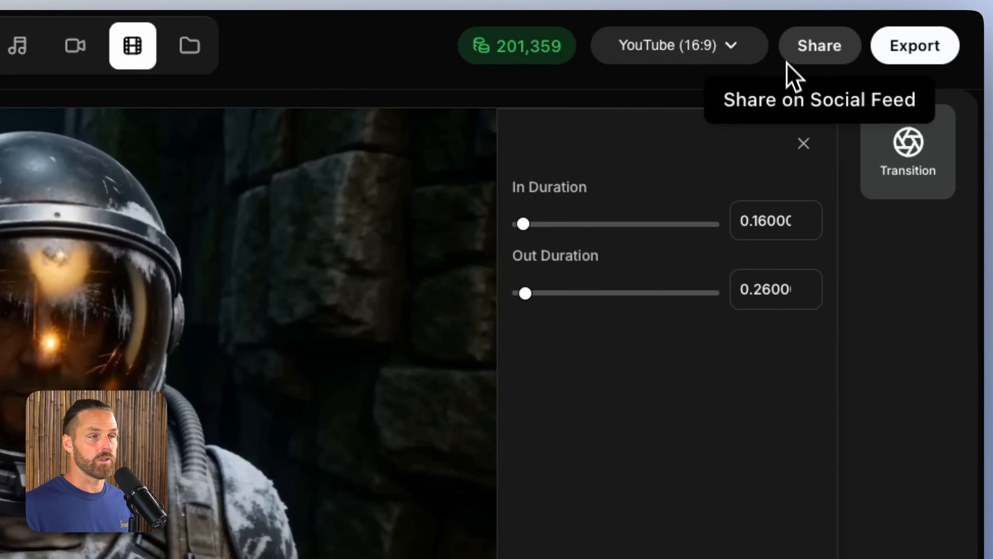
pyautogui.click(782, 276)
pyautogui.click(805, 145)
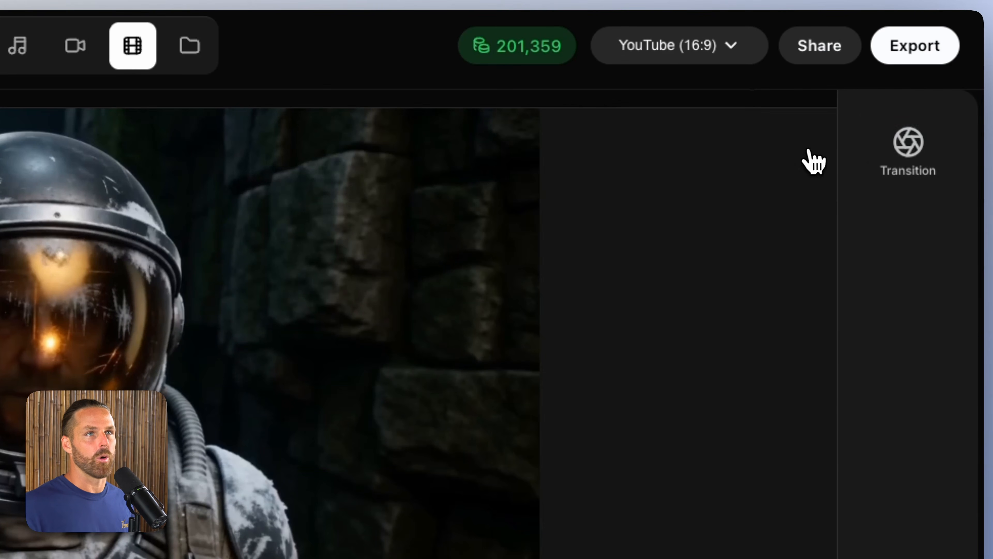
# Step: Export the finished trailer and open the rendered MP4 file in the video player
pyautogui.click(935, 51)
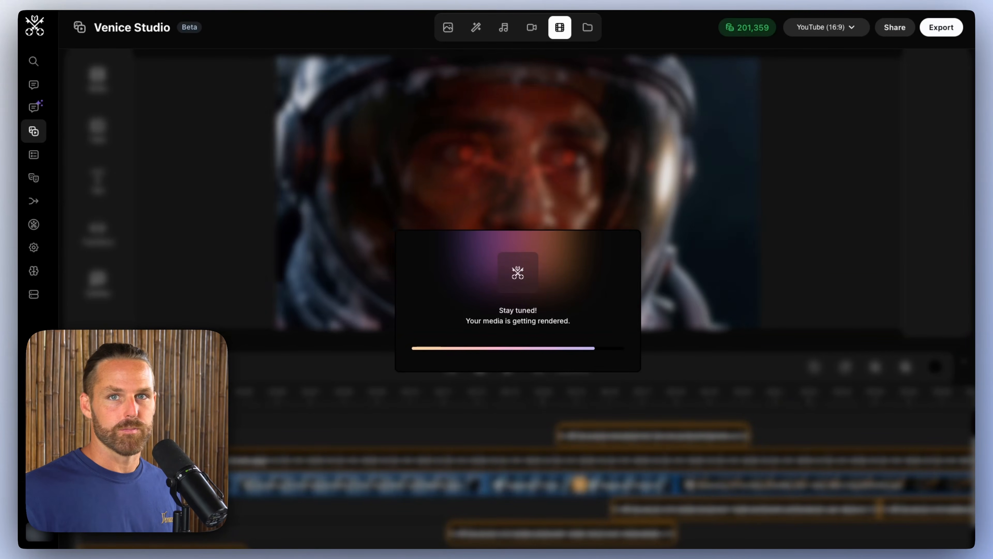
pyautogui.press('Return')
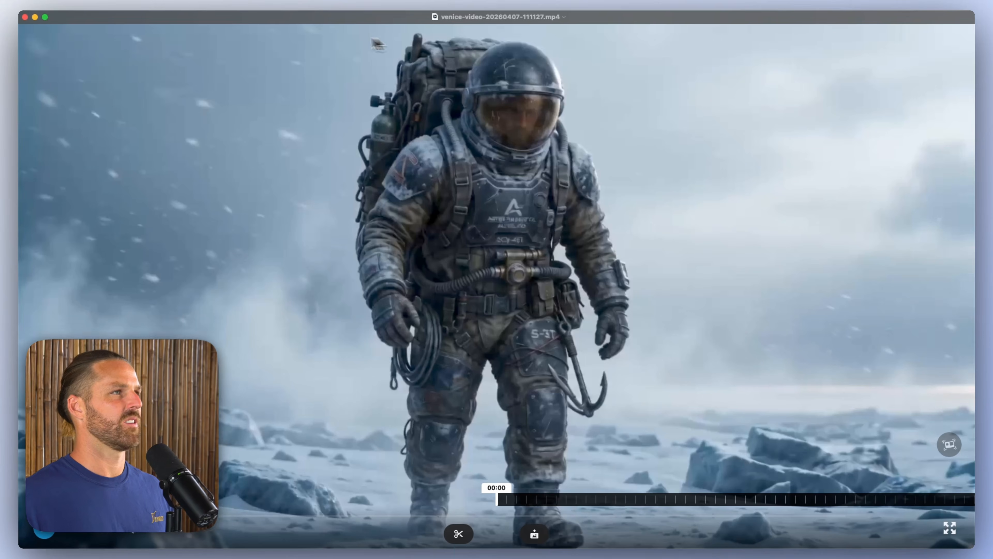